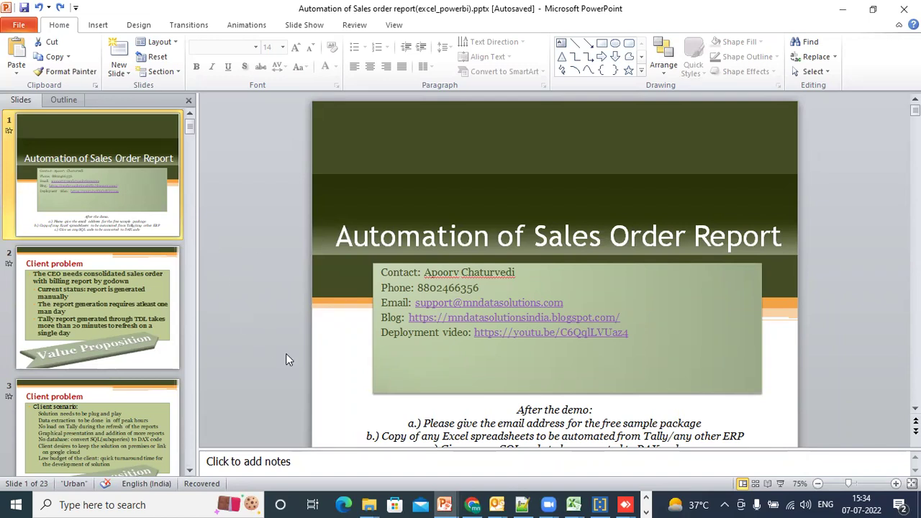
Step: Find Notepad on the computer and open it with a blank document
click(172, 504)
text(no)
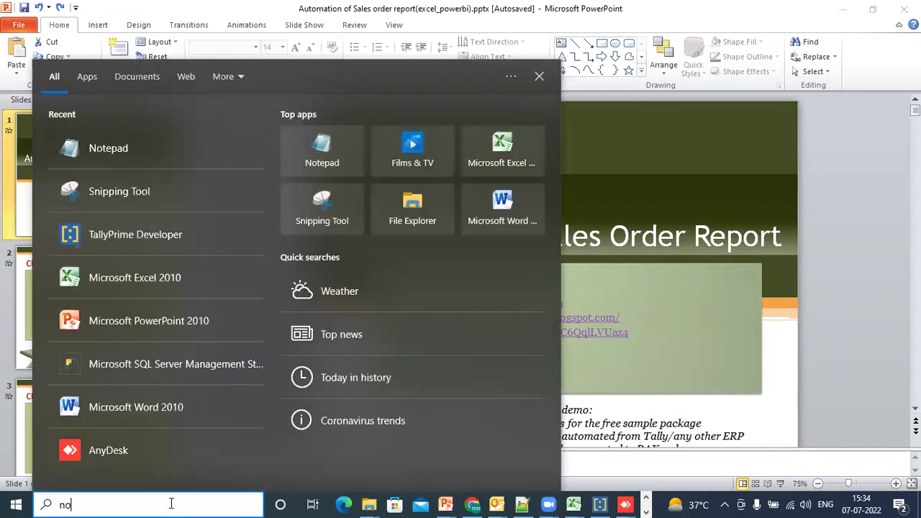
text(tepaad)
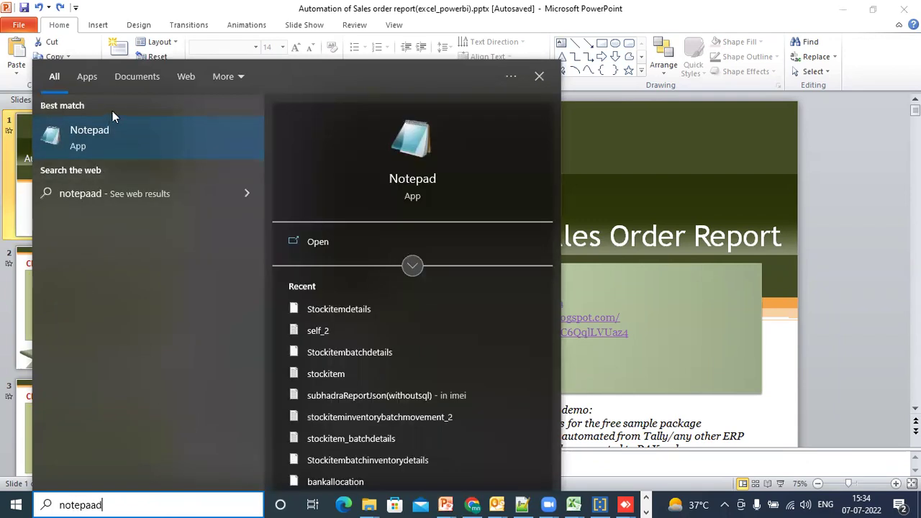
click(112, 132)
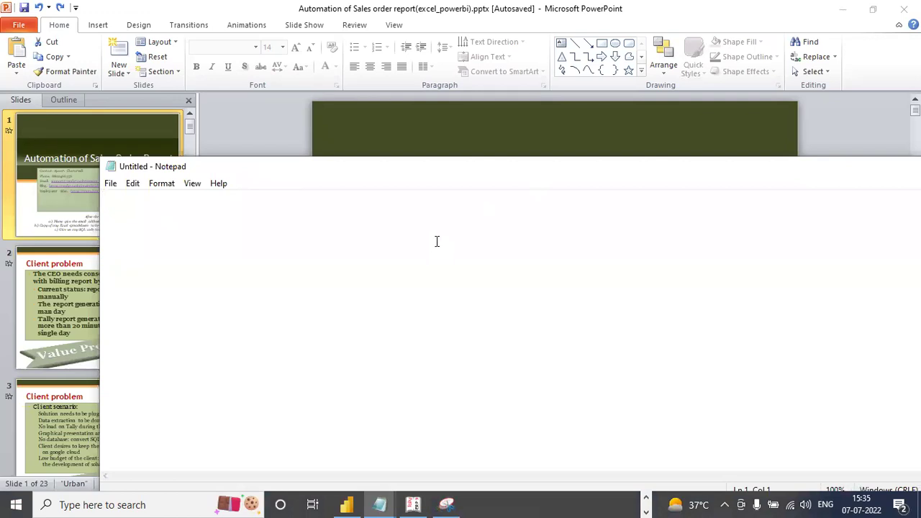
Step: Write "microsoft and google technologies" as the first line of the blank note, correcting the misspelling, and minimize the note
text(microsoft and google techjjnologies)
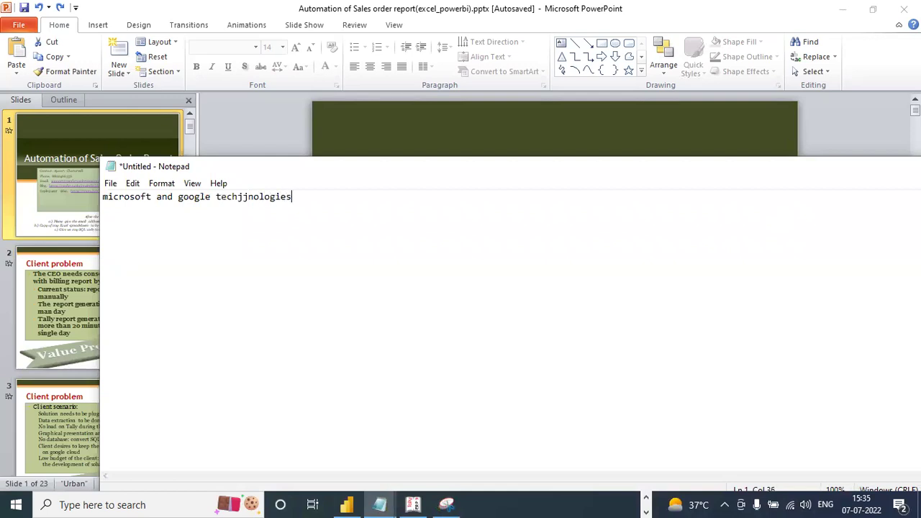
key(BackSpace)
key(BackSpace)
key(BackSpace)
key(BackSpace)
key(BackSpace)
key(BackSpace)
key(BackSpace)
key(BackSpace)
key(BackSpace)
key(BackSpace)
text(nologie)
drag(491, 172, 385, 166)
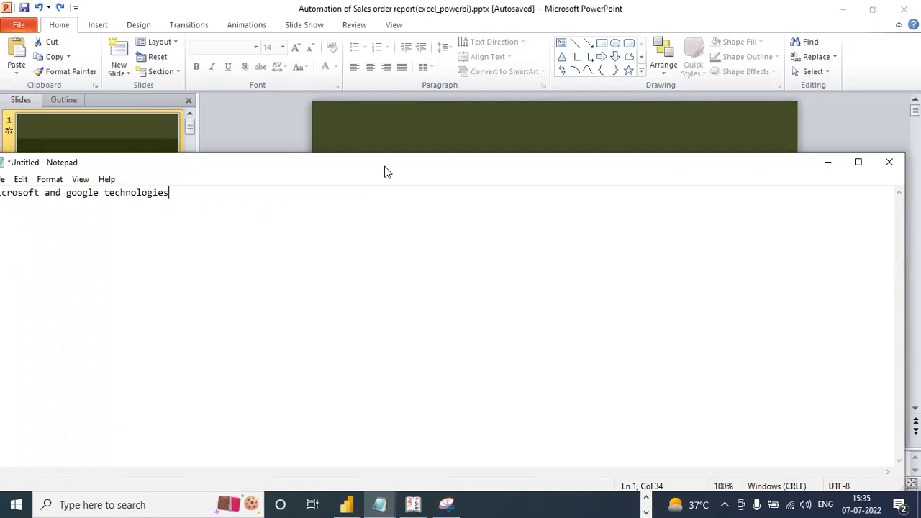
click(827, 162)
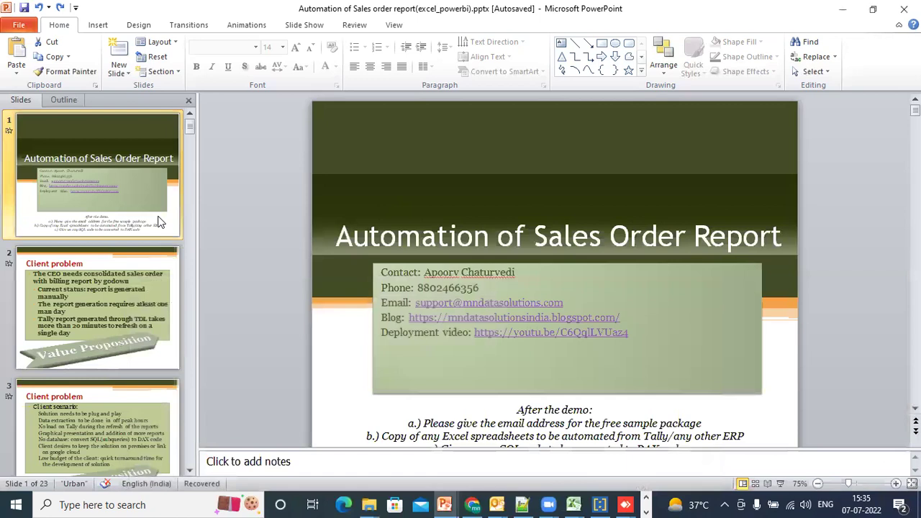
Step: Bring back the Notepad note, add the second line "automate processes from tally", and minimize it again
click(647, 500)
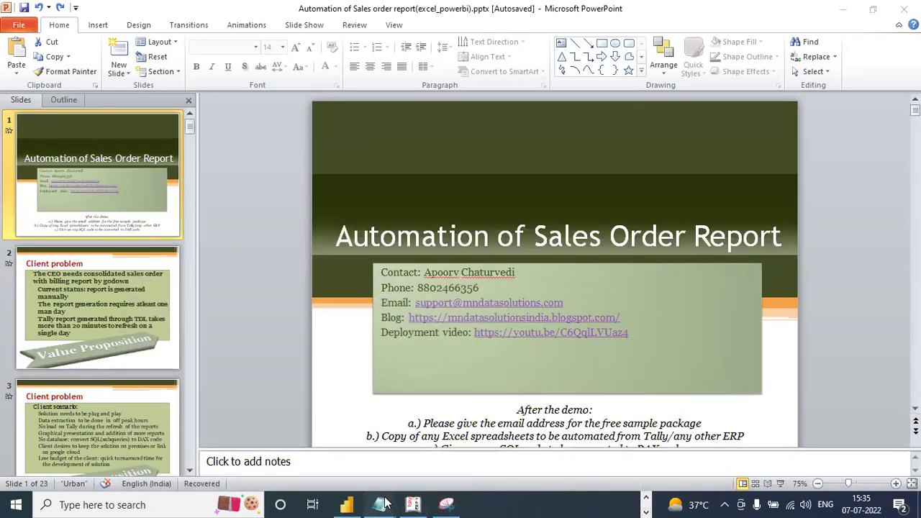
key(alt+Tab)
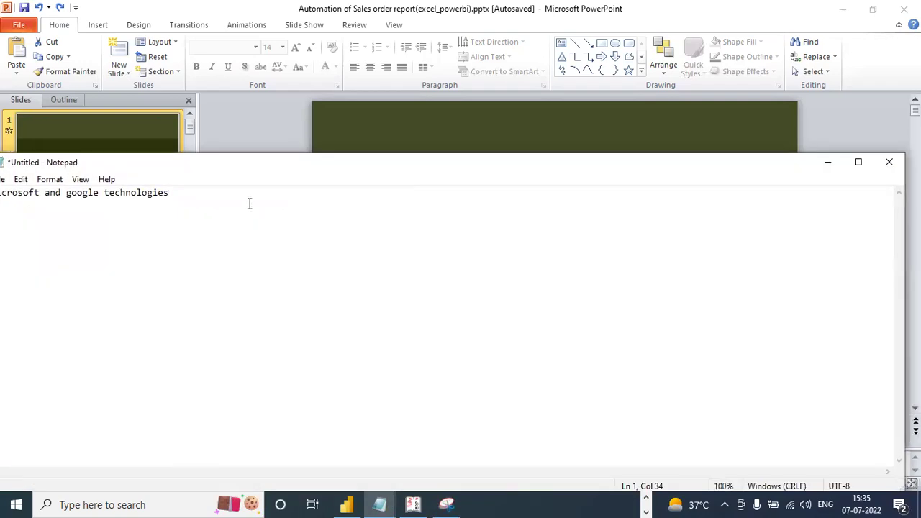
drag(278, 170, 407, 158)
key(Return)
text(automate process)
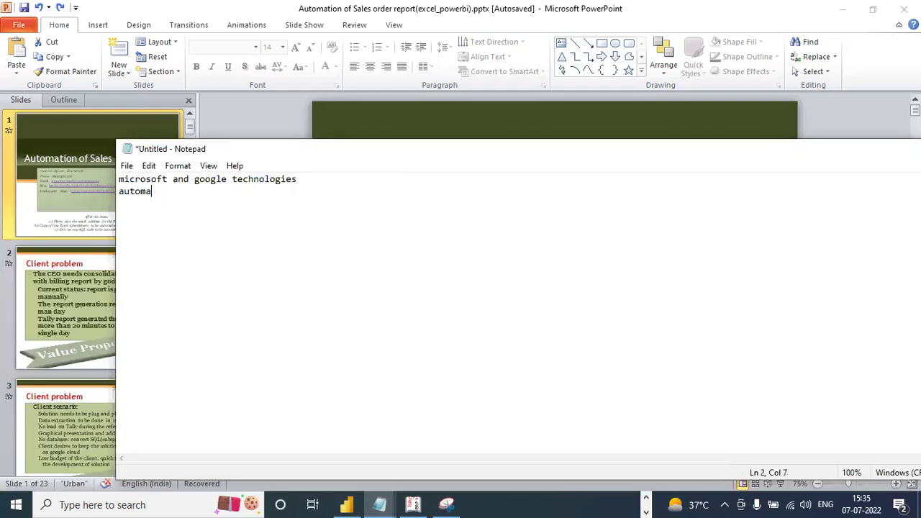
text(es from tally)
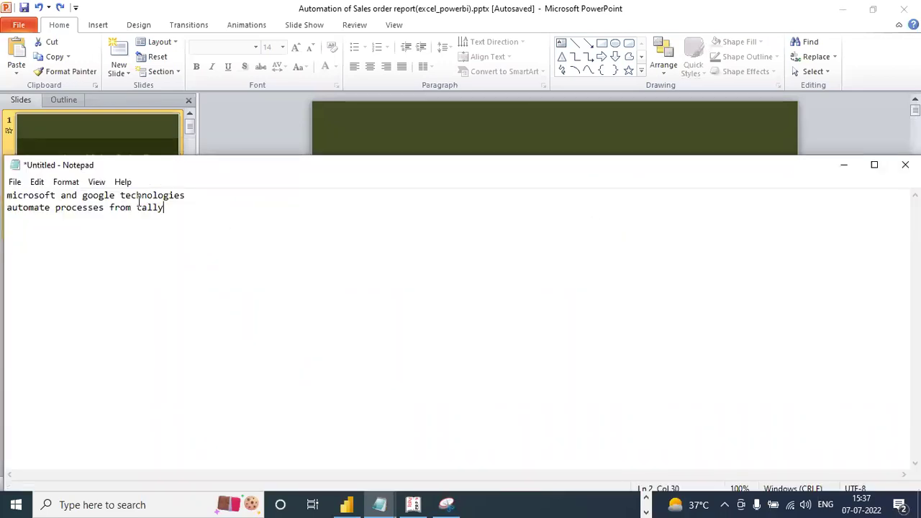
key(ctrl+a)
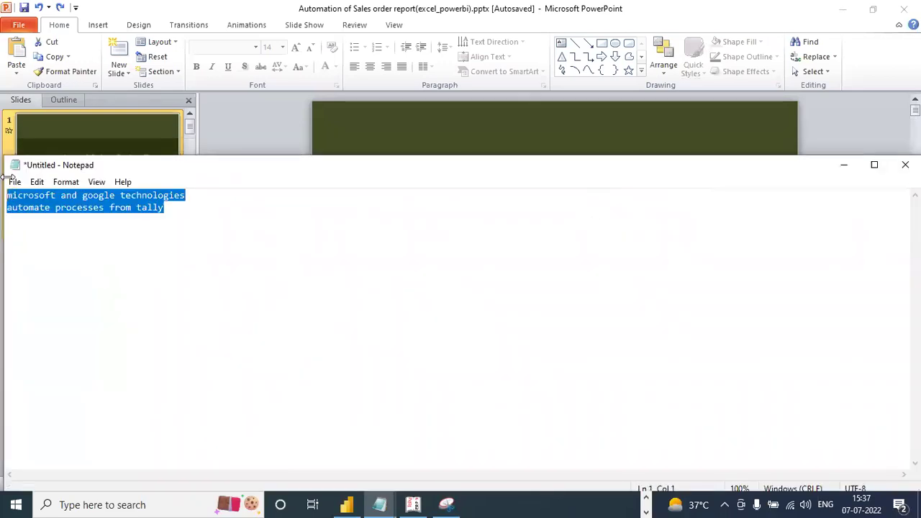
click(844, 164)
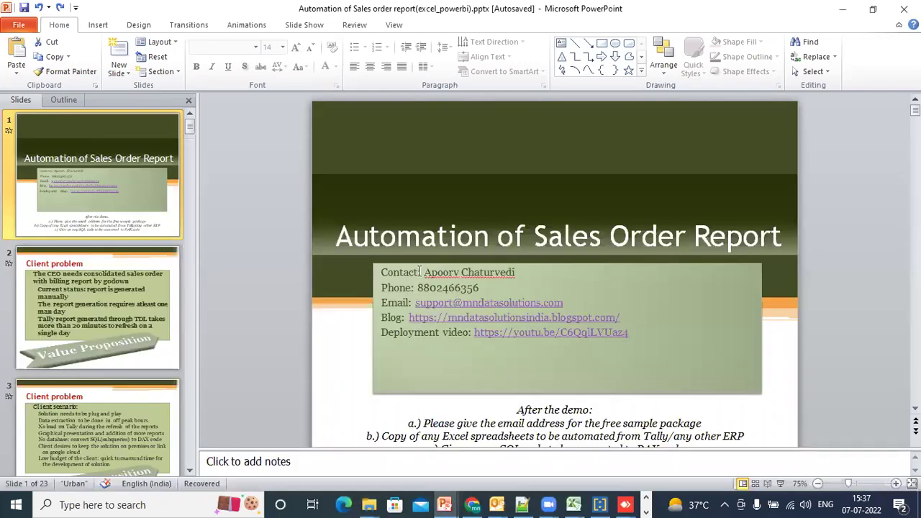
Step: Go to slide 12 in PowerPoint and examine how cell-based Excel functions and column-based DAX compare in flexibility and automation
click(179, 297)
scroll(191, 325, down, 2)
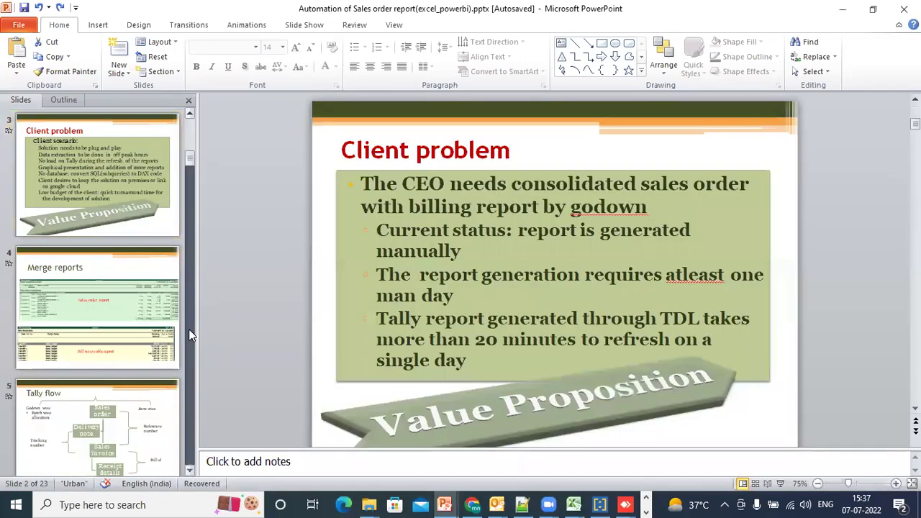
scroll(191, 335, down, 2)
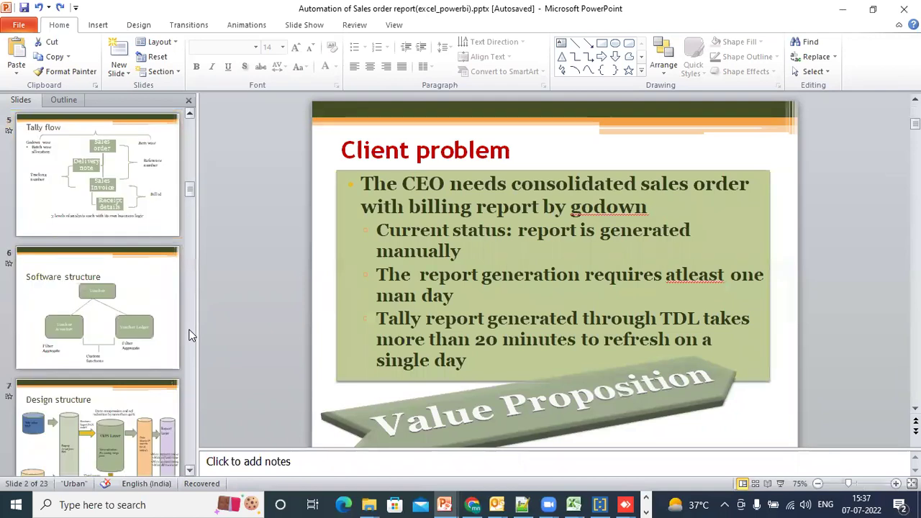
scroll(191, 334, down, 5)
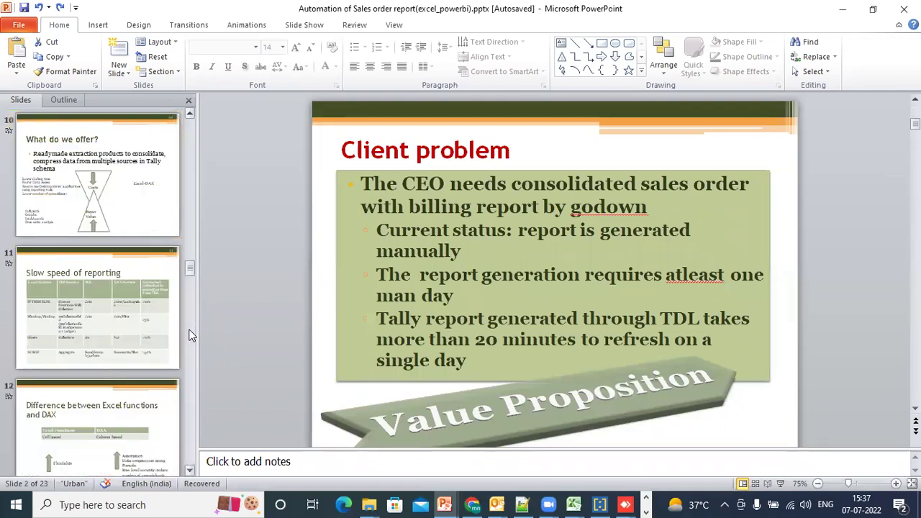
scroll(190, 335, down, 1)
click(135, 326)
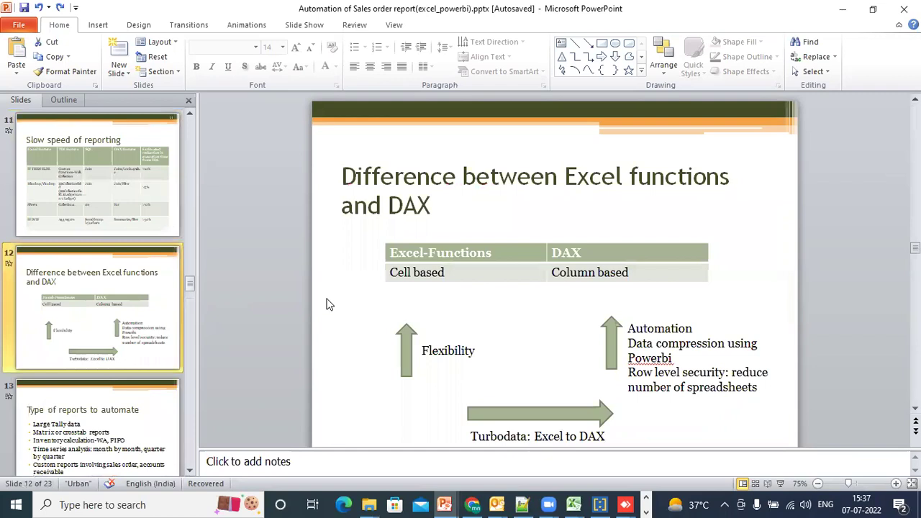
click(460, 271)
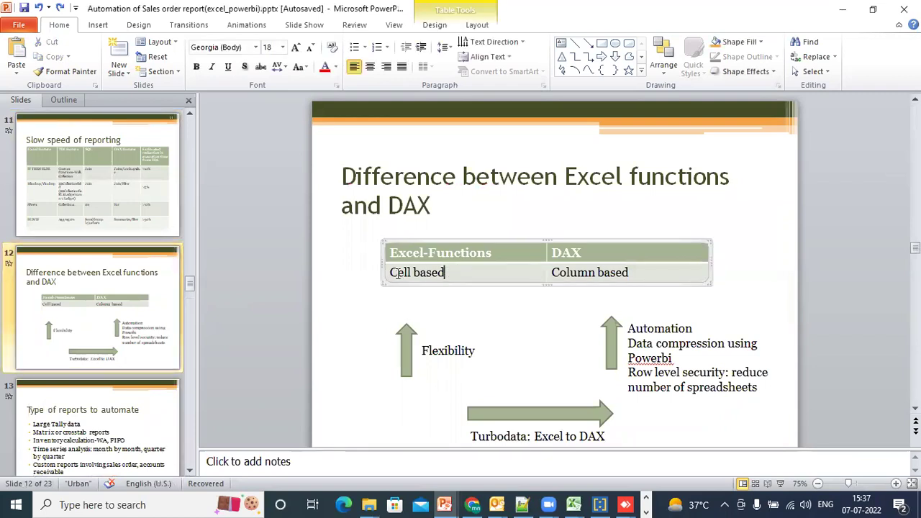
drag(390, 273, 447, 273)
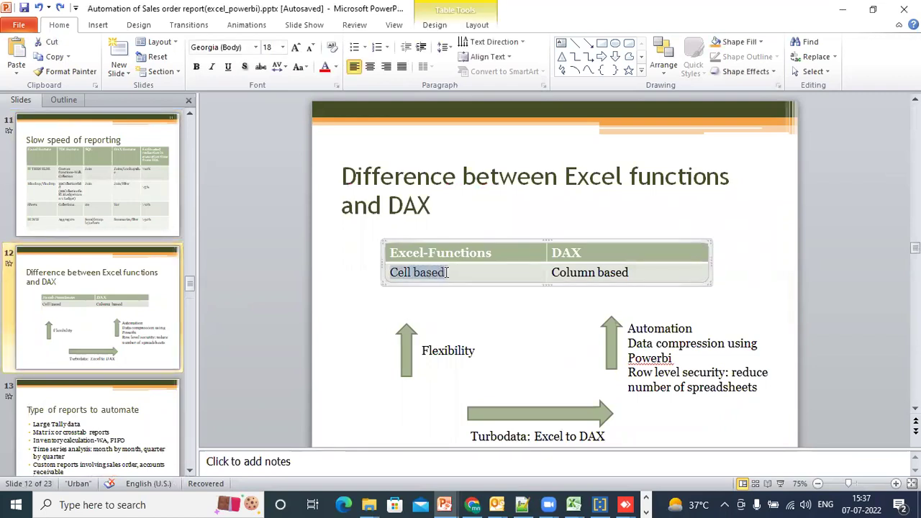
click(454, 352)
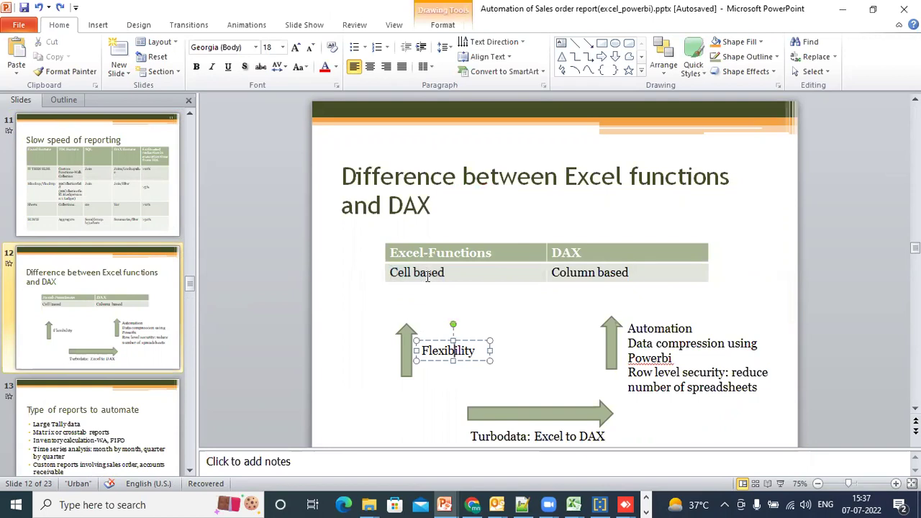
click(630, 272)
drag(634, 272, 553, 271)
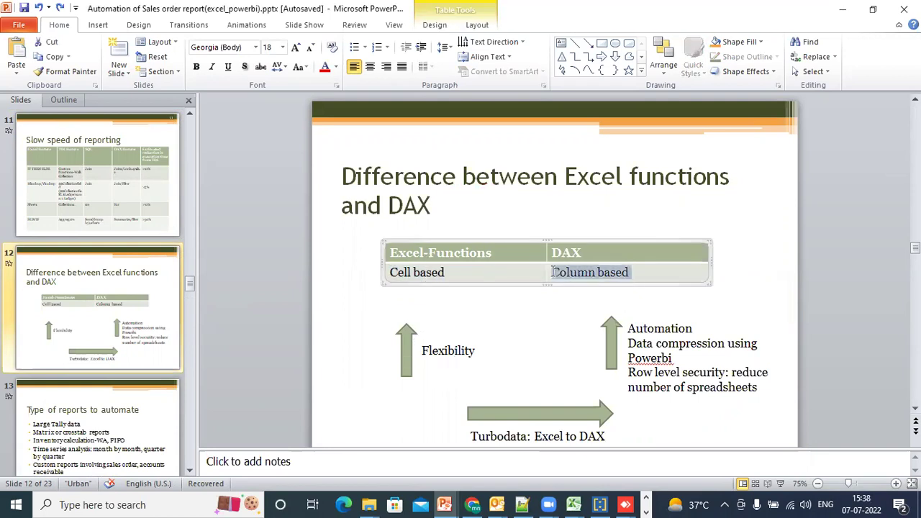
click(666, 331)
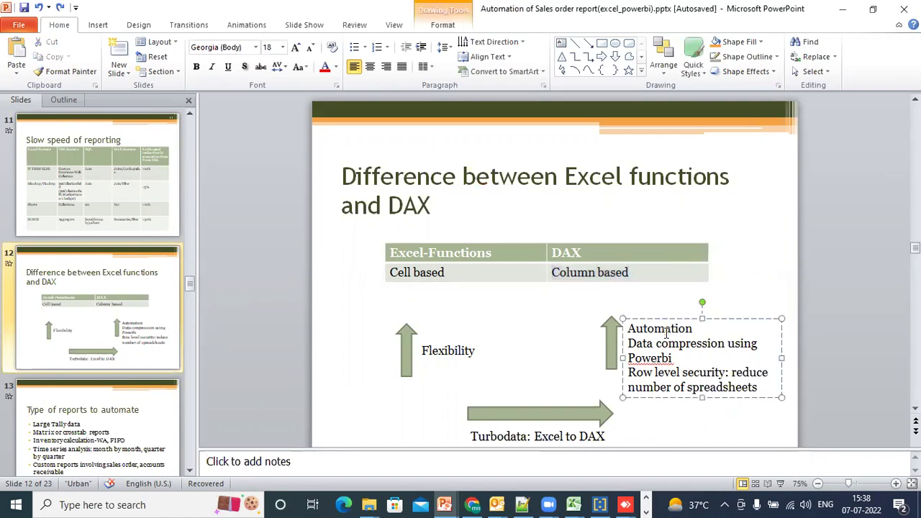
Step: Examine the IF THEN ELSE and Hlookup/Vlookup rows of the "Slow speed of reporting" table on slide 11
click(96, 204)
click(418, 266)
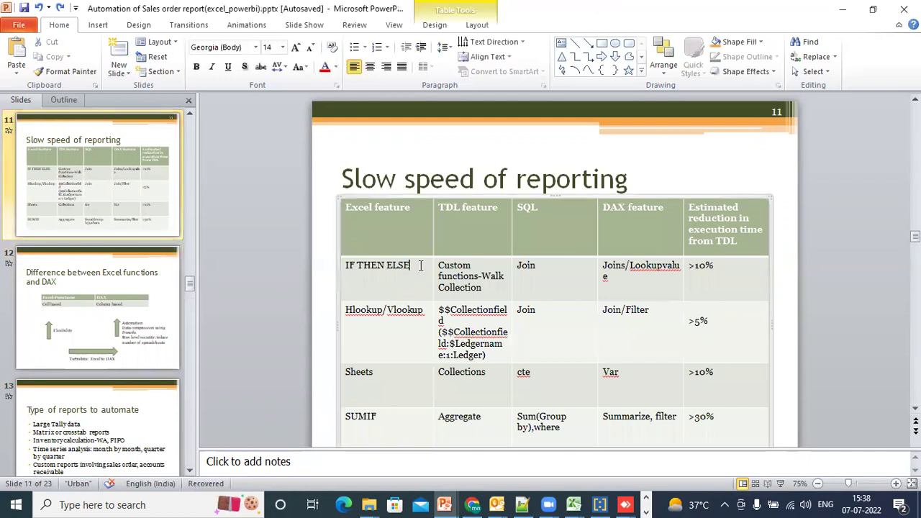
drag(412, 265, 342, 265)
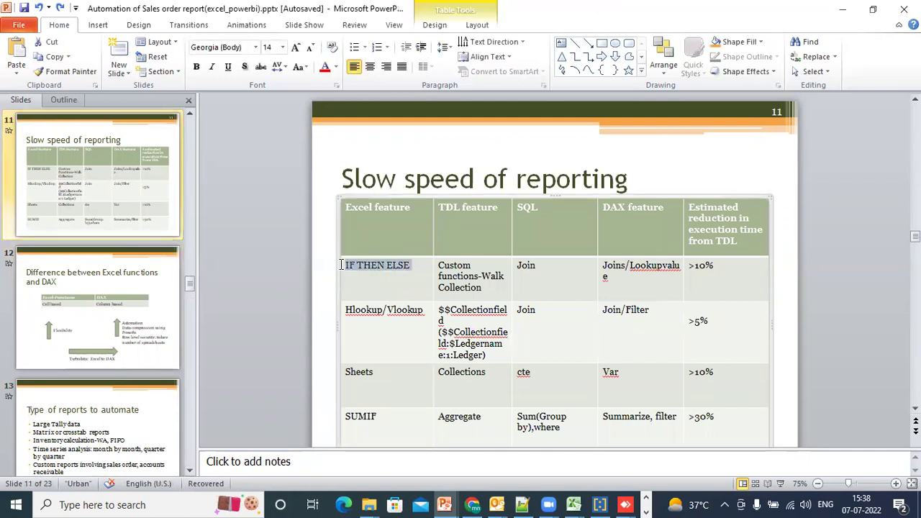
click(394, 276)
drag(415, 264, 338, 267)
click(620, 266)
click(395, 311)
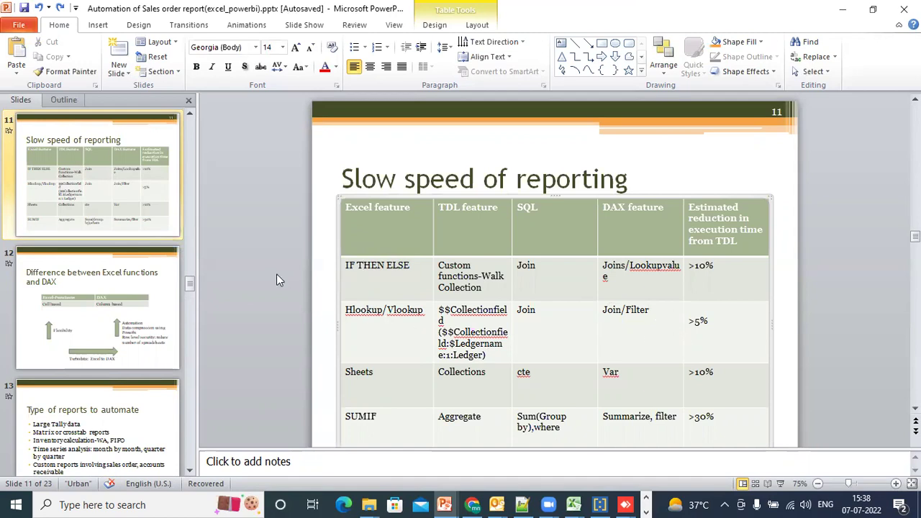
Step: Browse back through the earlier slides and review the Eliminate quadrant on the "Value proposition" slide
click(193, 259)
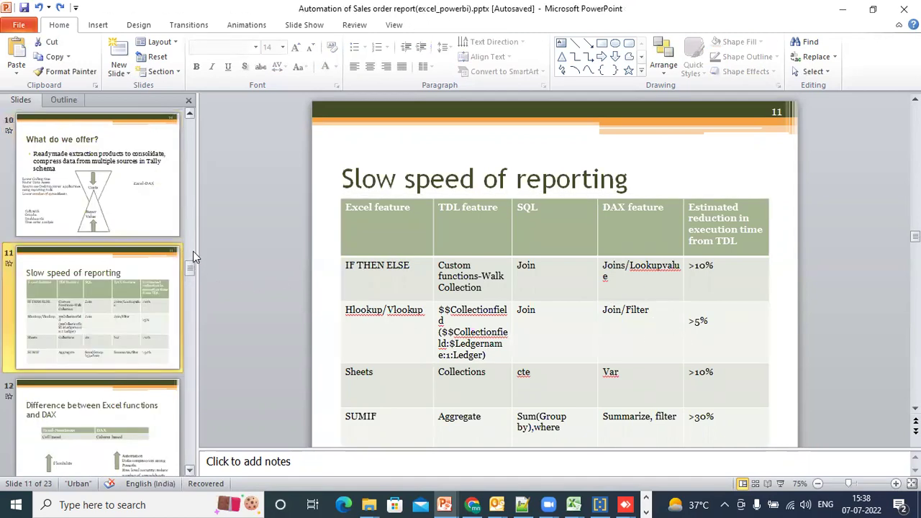
click(193, 251)
click(192, 220)
click(191, 205)
click(192, 204)
click(190, 184)
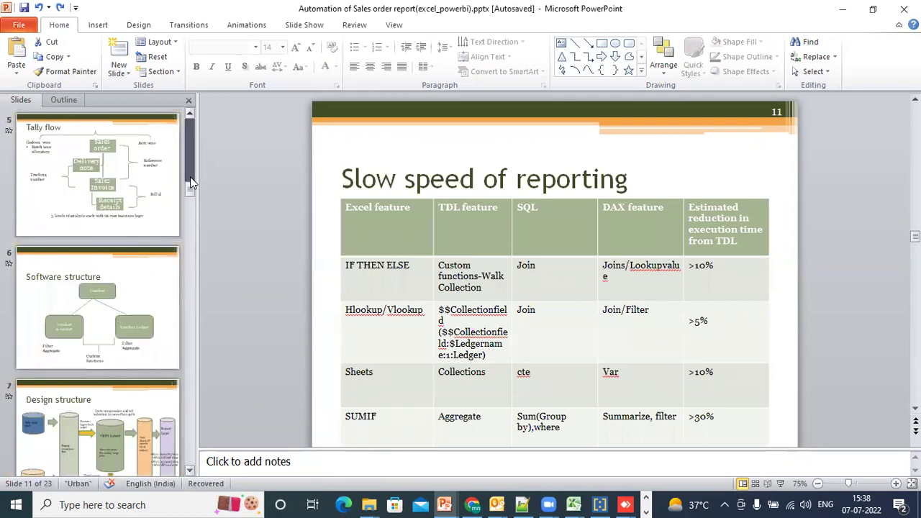
click(190, 226)
click(191, 248)
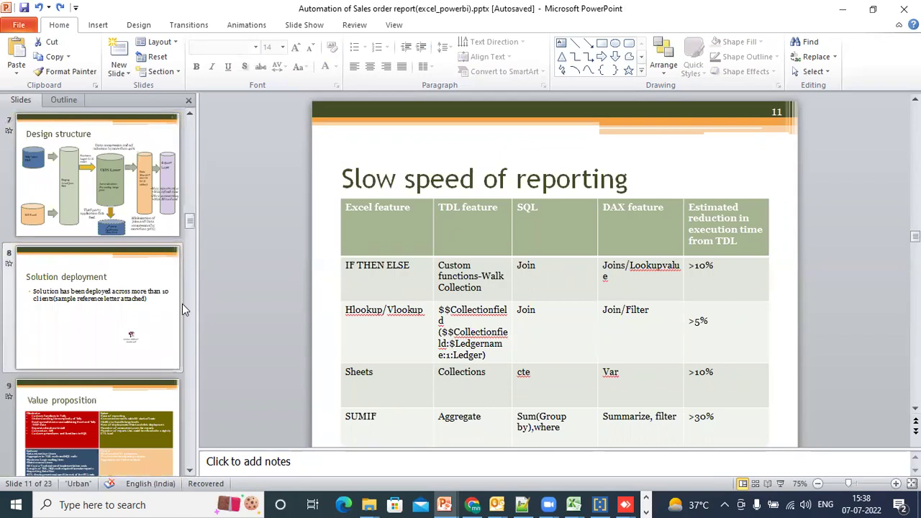
click(152, 397)
click(458, 211)
scroll(193, 276, down, 2)
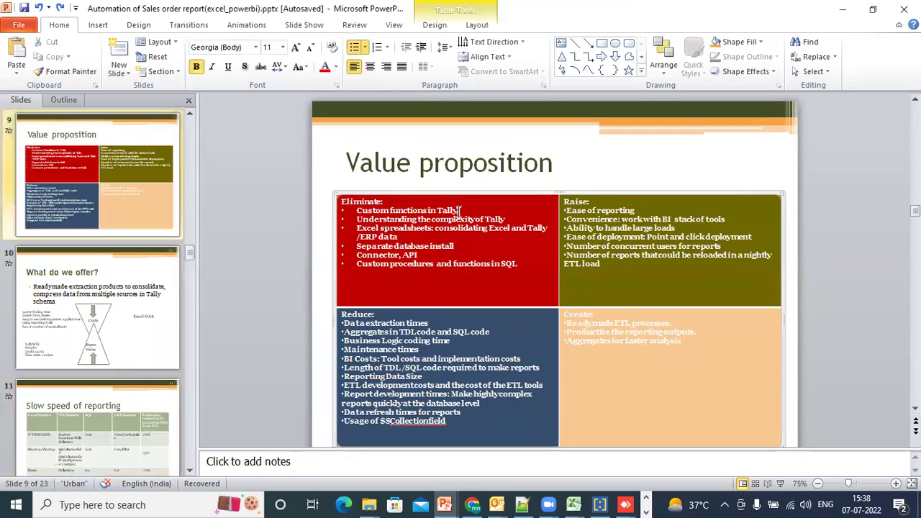
Step: Go to the "Type of reports to automate" slide and review the bullets on large Tally data, matrix reports and inventory calculation
click(191, 315)
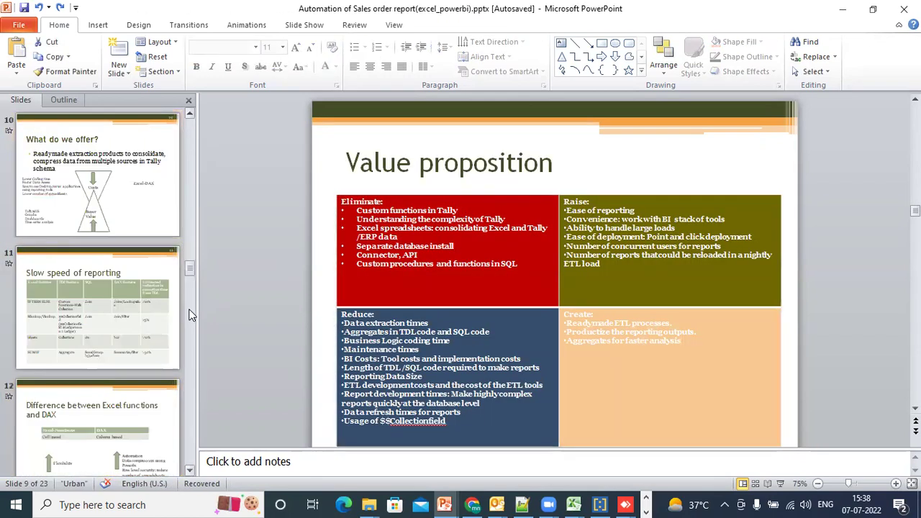
click(192, 315)
click(153, 411)
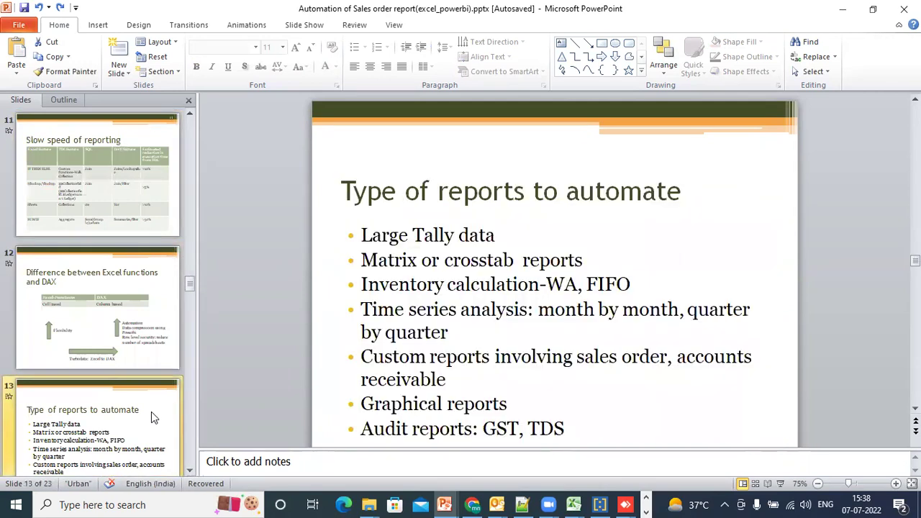
click(500, 238)
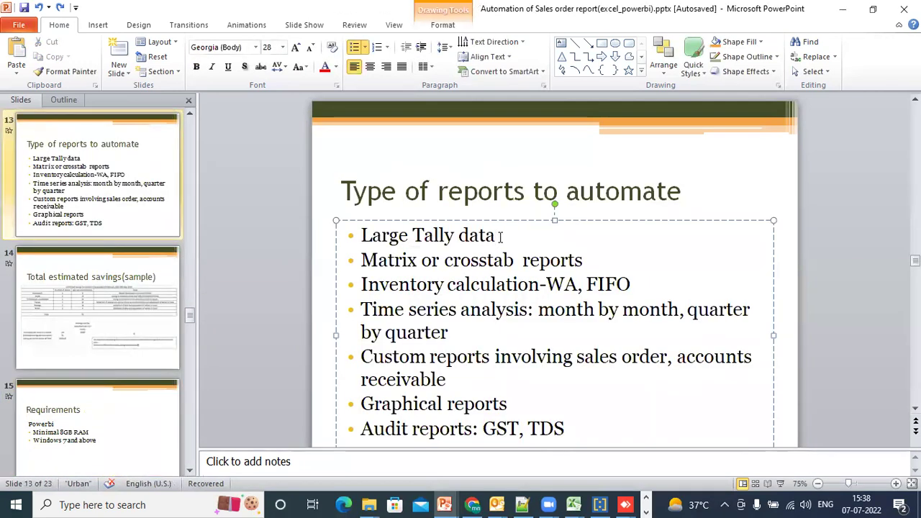
click(596, 260)
click(642, 284)
drag(639, 285, 533, 274)
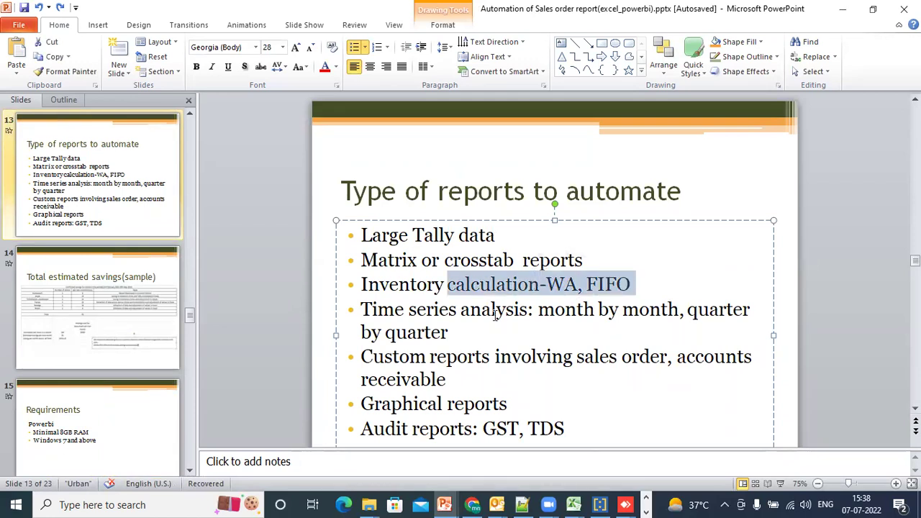
click(506, 284)
drag(447, 284, 637, 288)
Step: Review the bullets on time series analysis, custom sales order reports, graphical reports and GST/TDS audit reports
click(449, 332)
drag(380, 309, 461, 330)
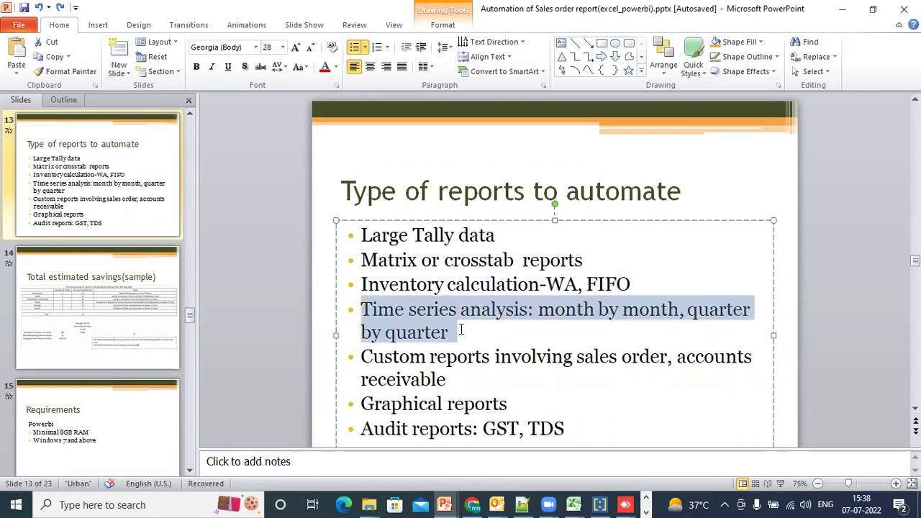
click(451, 353)
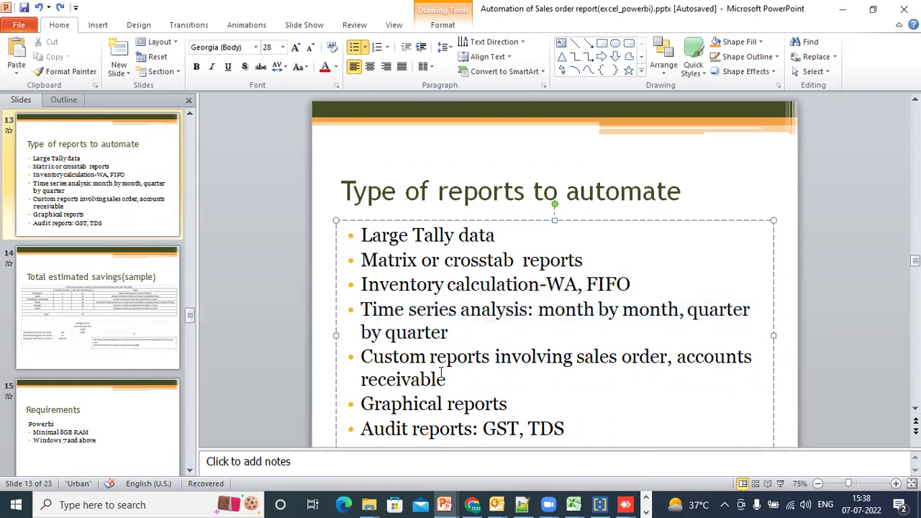
click(442, 376)
click(442, 404)
drag(451, 429, 563, 429)
click(490, 430)
drag(482, 429, 543, 430)
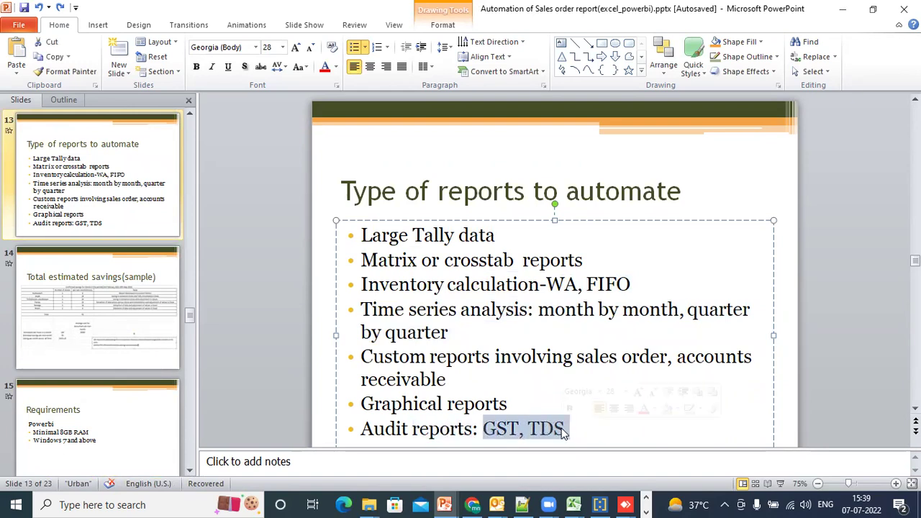
Step: Review the Powerbi RAM and Windows bullets on the "Requirements" slide and move on to the "Benefits" slide
click(447, 404)
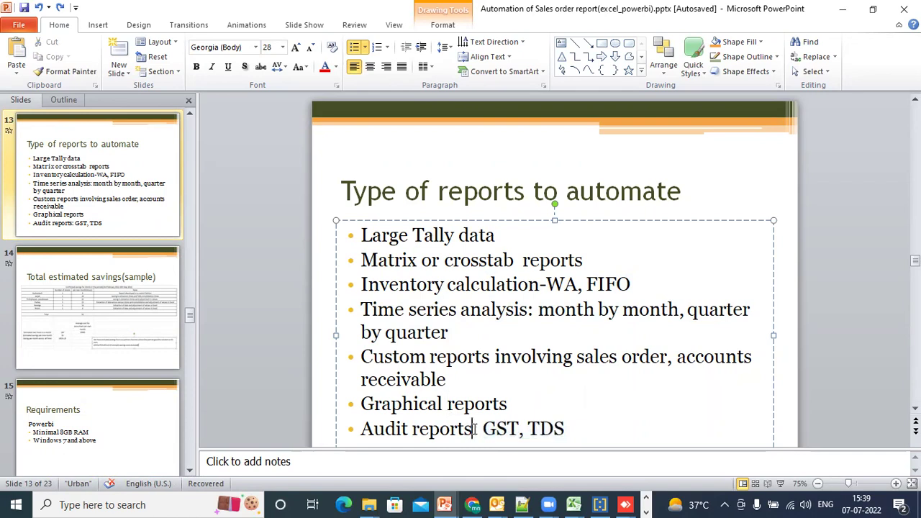
click(86, 426)
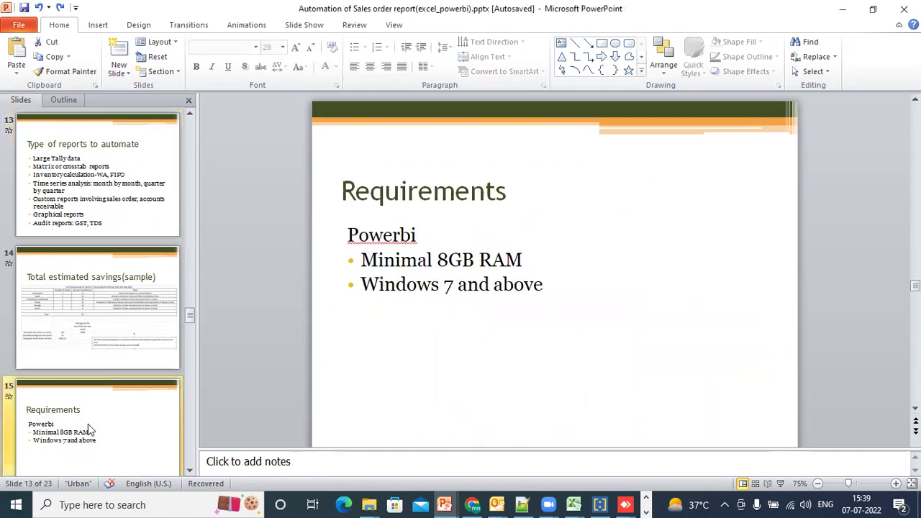
click(401, 259)
click(405, 283)
scroll(345, 302, down, 1)
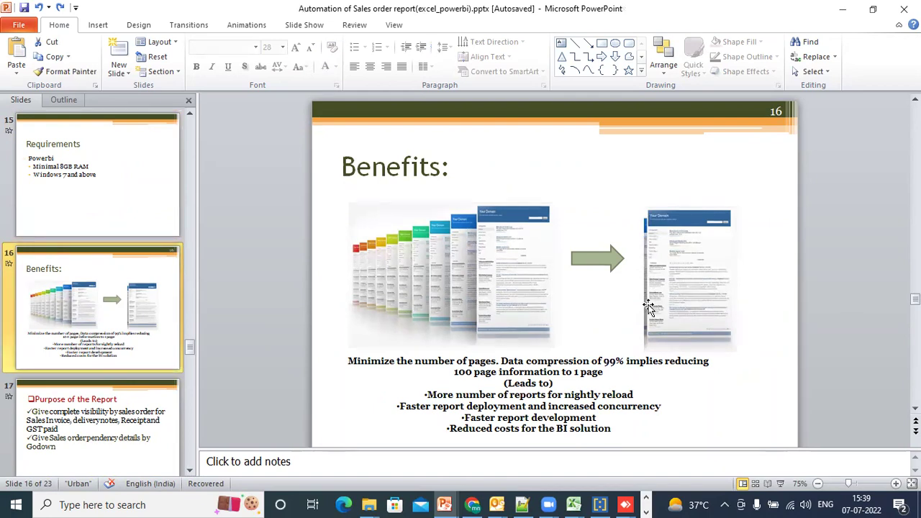
Step: Return to the "What do we offer?" slide and review the lists beside the Costs and Buyer Value triangles
click(191, 323)
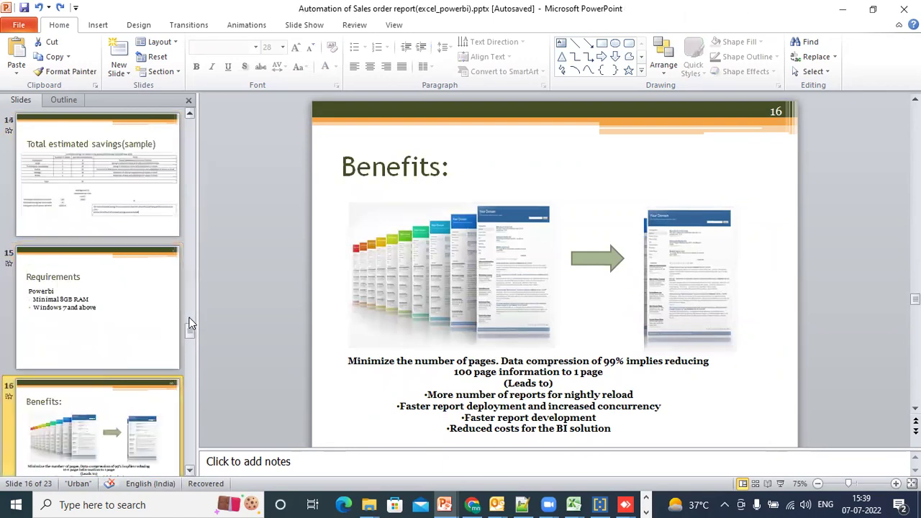
drag(190, 312, 190, 253)
click(140, 353)
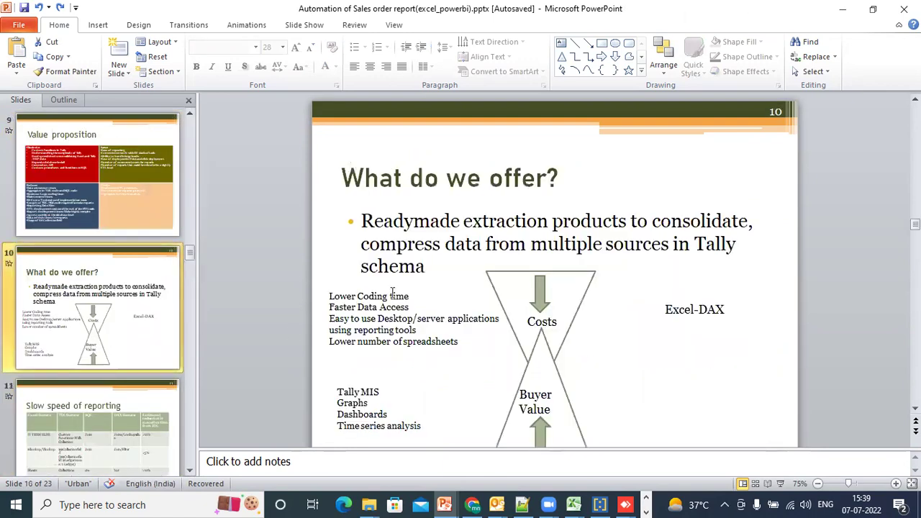
click(418, 301)
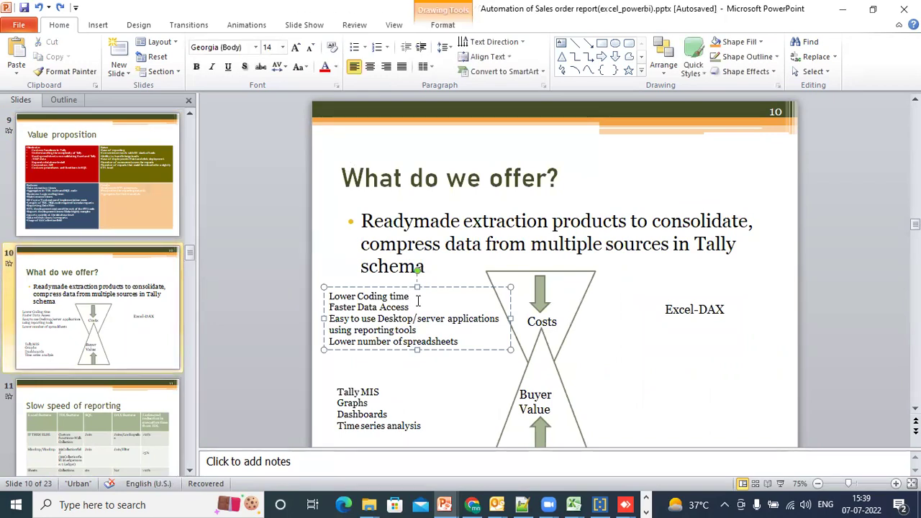
click(424, 309)
click(418, 395)
click(405, 397)
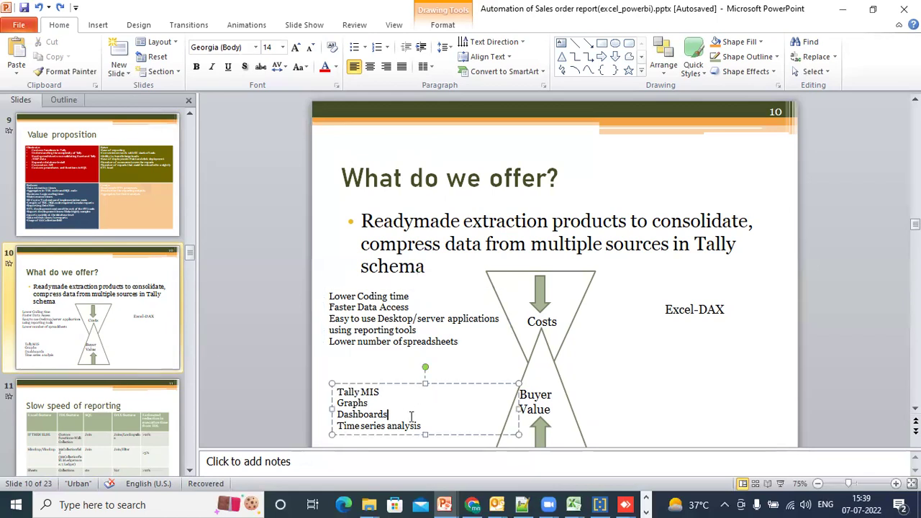
key(Escape)
Step: Go to the "Software structure" slide and review how the Voucher Inventory and Voucher Ledger boxes relate
scroll(192, 173, up, 1)
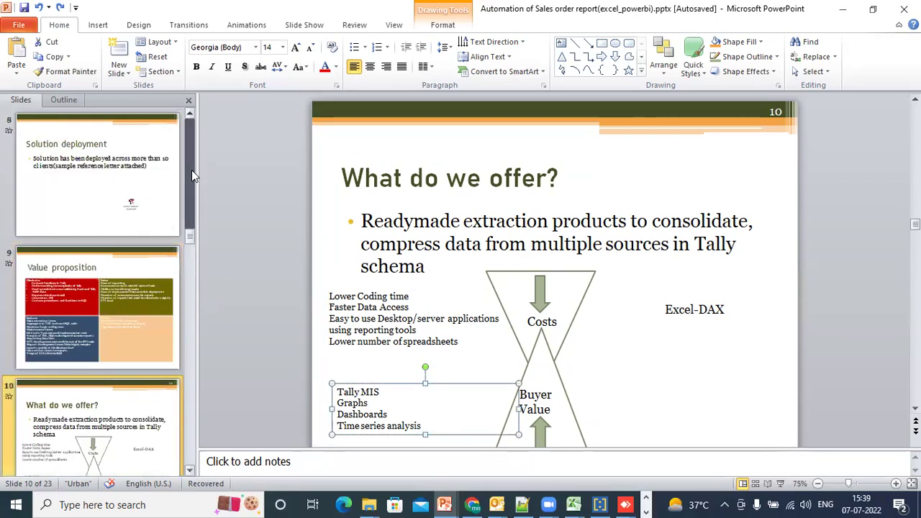
click(191, 169)
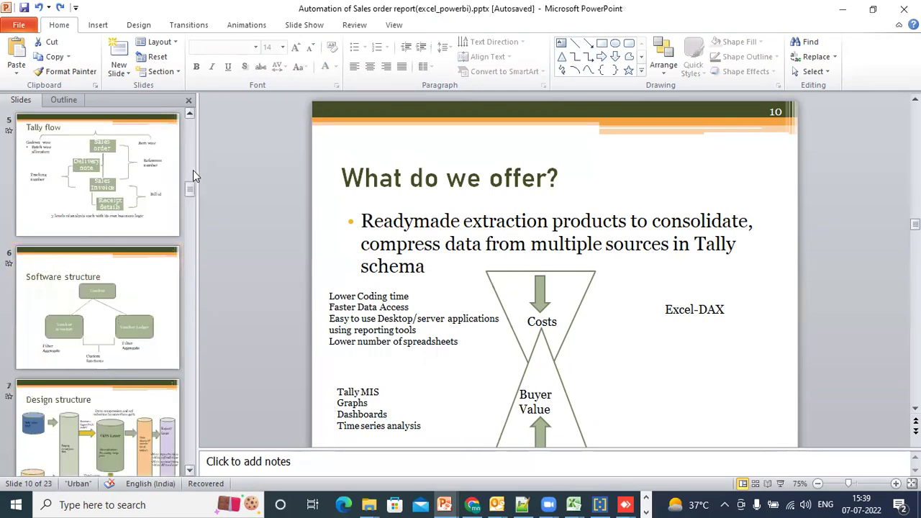
click(158, 286)
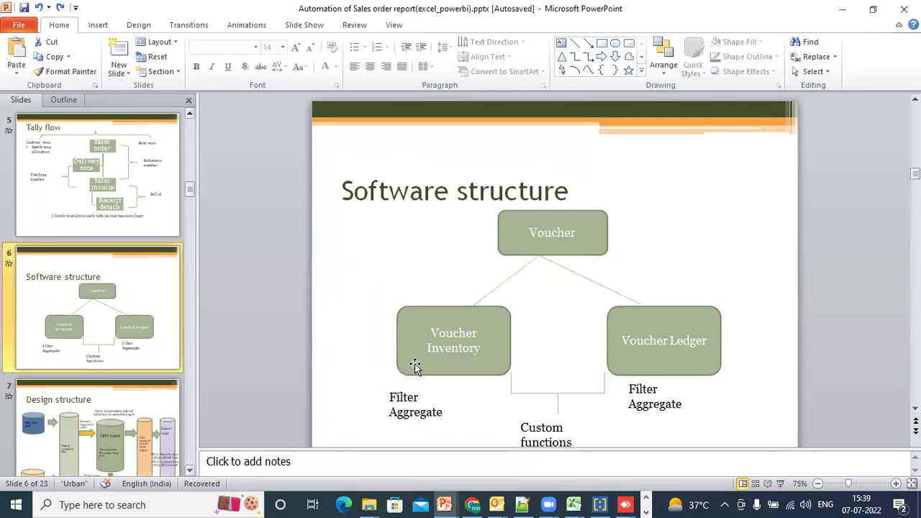
click(461, 348)
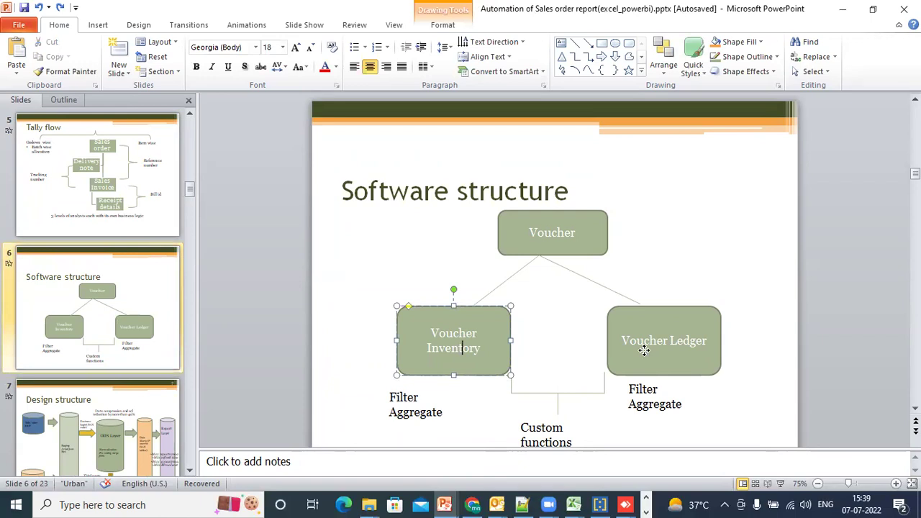
click(643, 351)
click(456, 359)
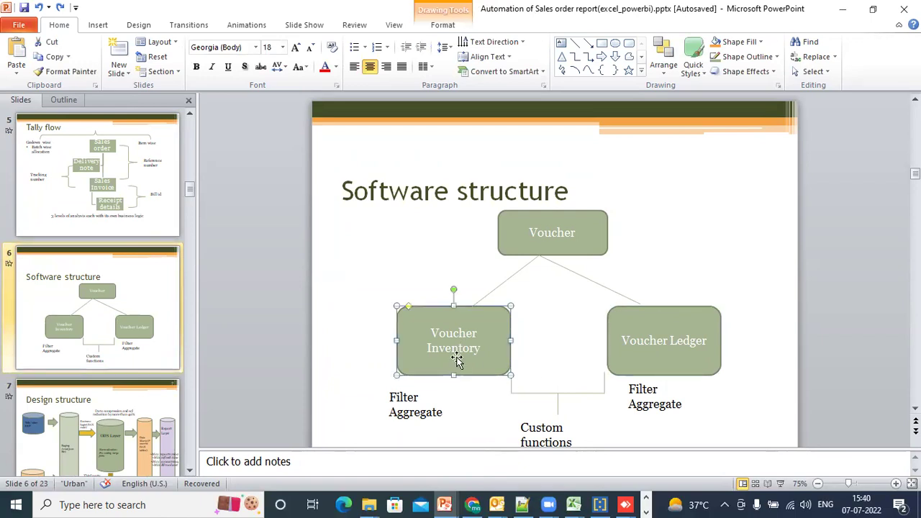
click(705, 352)
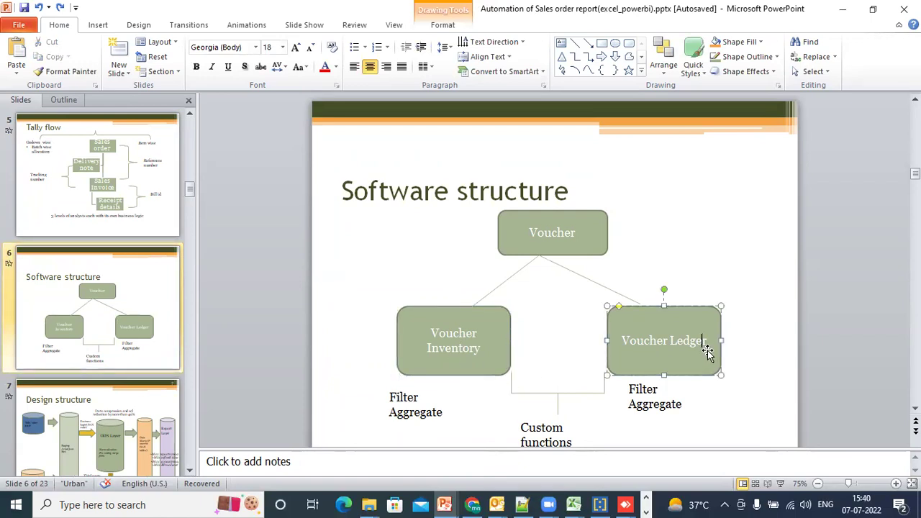
click(463, 365)
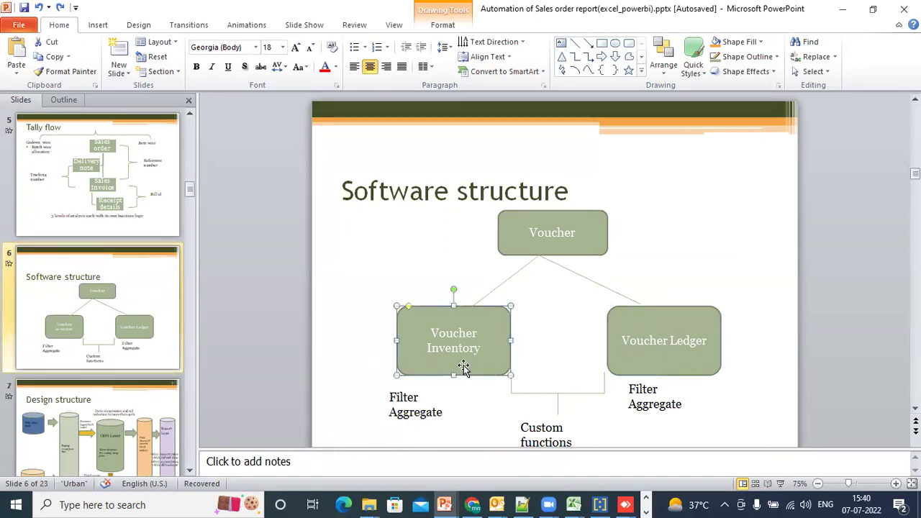
mouse_move(463, 366)
mouse_down()
mouse_move(522, 376)
mouse_move(460, 366)
mouse_up()
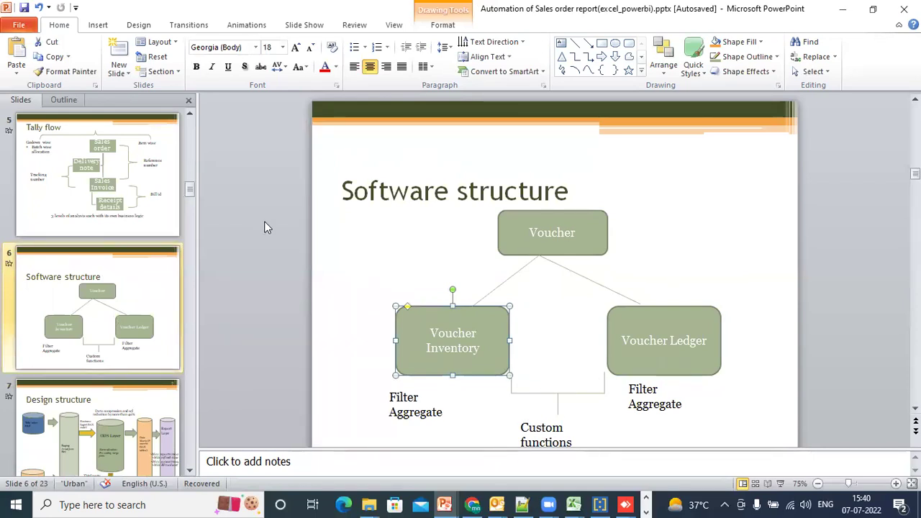
Step: Switch to Tally.ERP 9 and view Product & Features from the Configuration menu
click(191, 154)
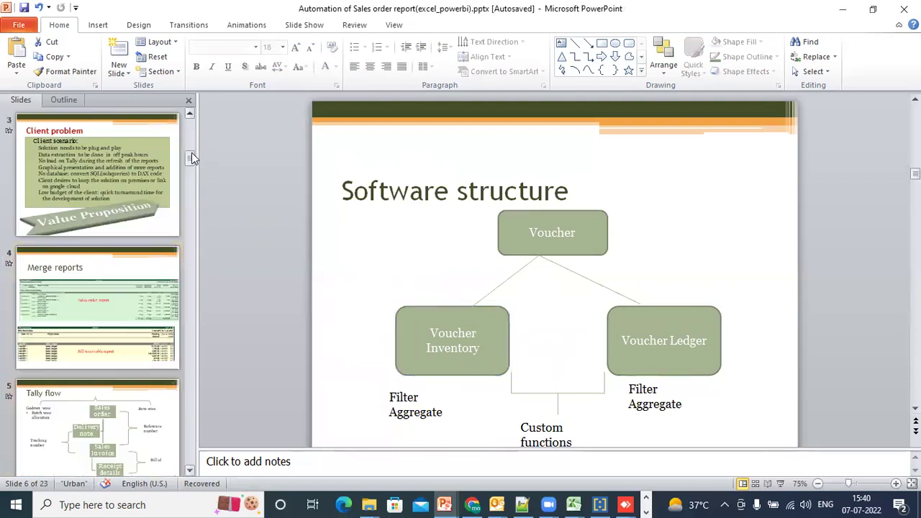
drag(192, 141, 191, 127)
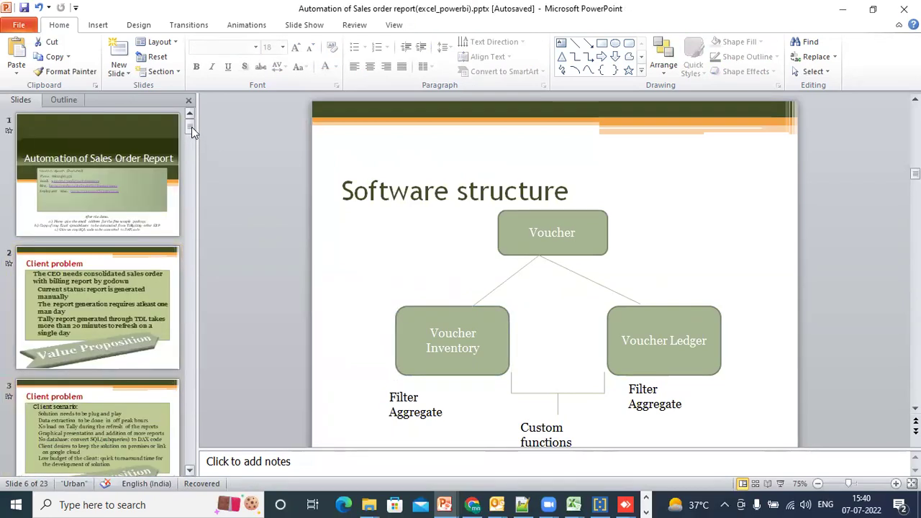
click(648, 501)
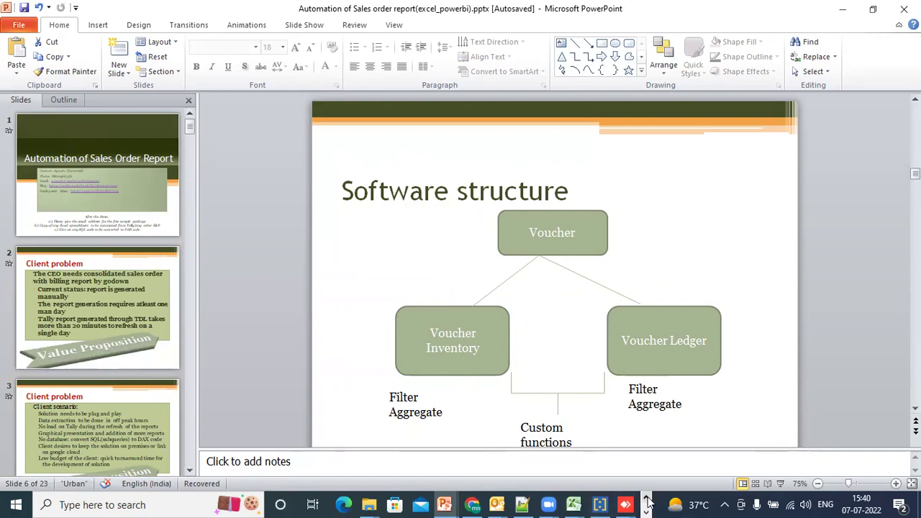
click(415, 504)
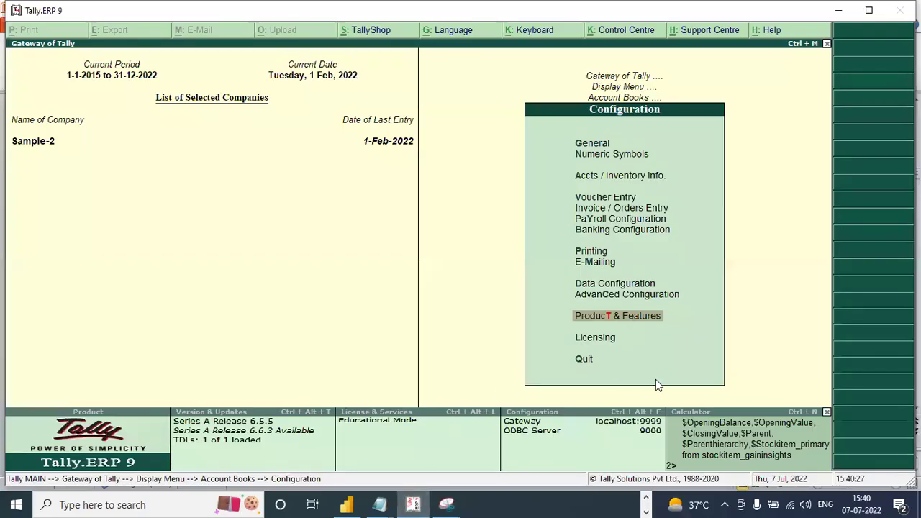
click(643, 316)
click(52, 399)
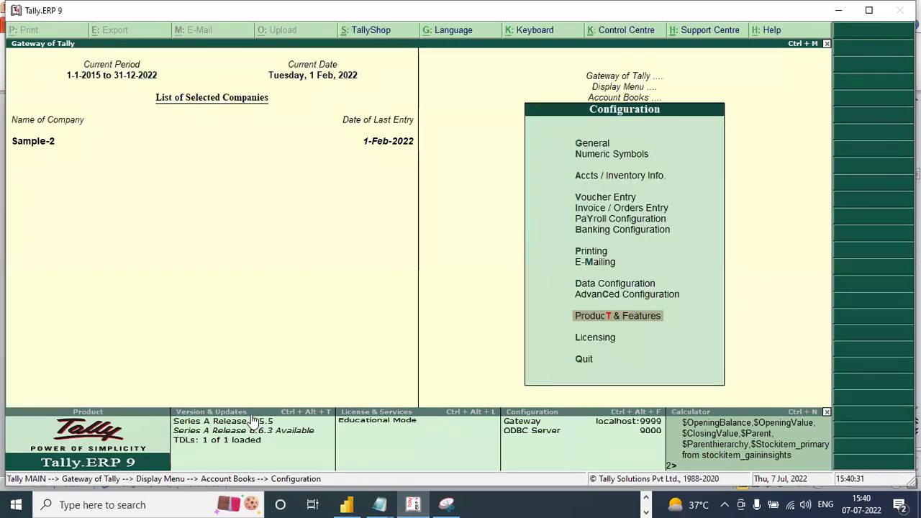
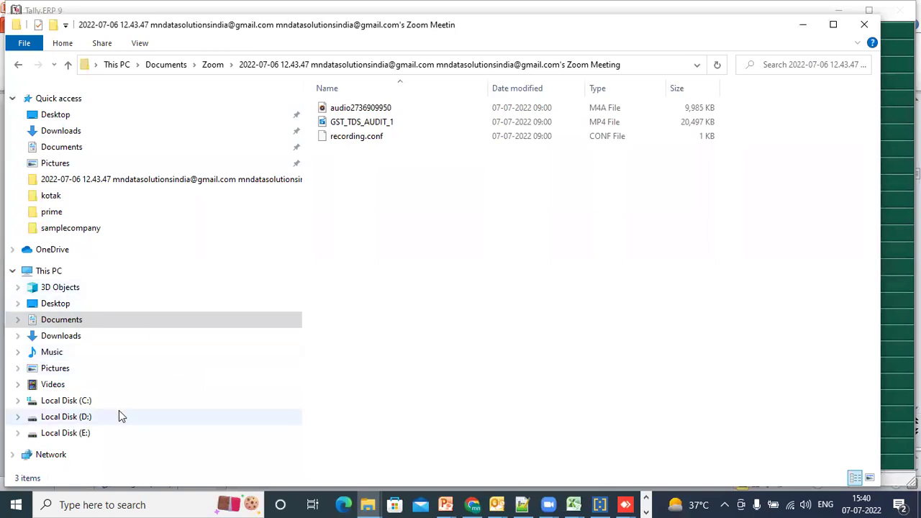
Step: Search Local Disk (E:) in File Explorer for the client's folder and open its endofapril_tcp subfolder
click(118, 433)
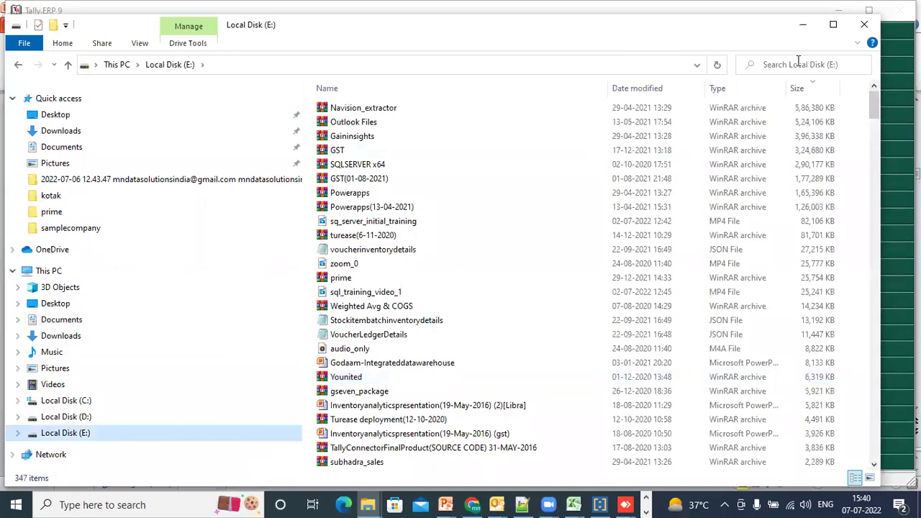
click(795, 65)
text(anubhav)
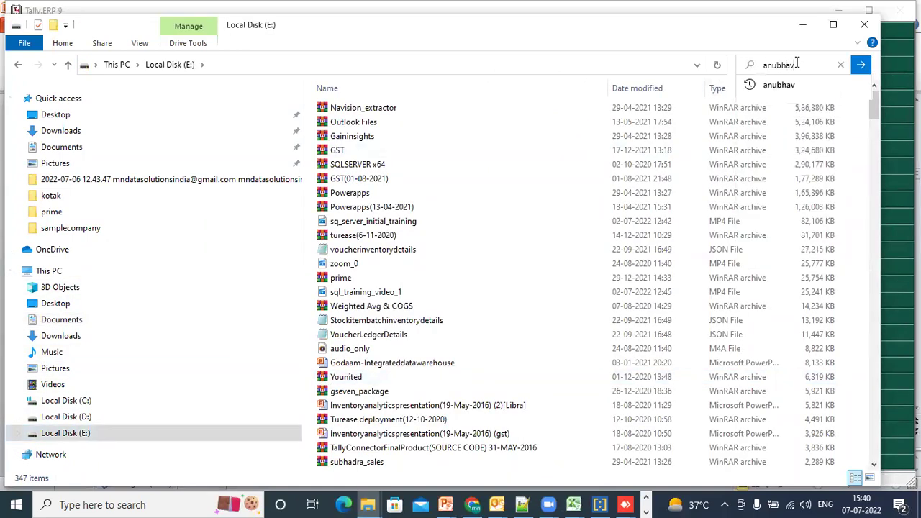
key(Return)
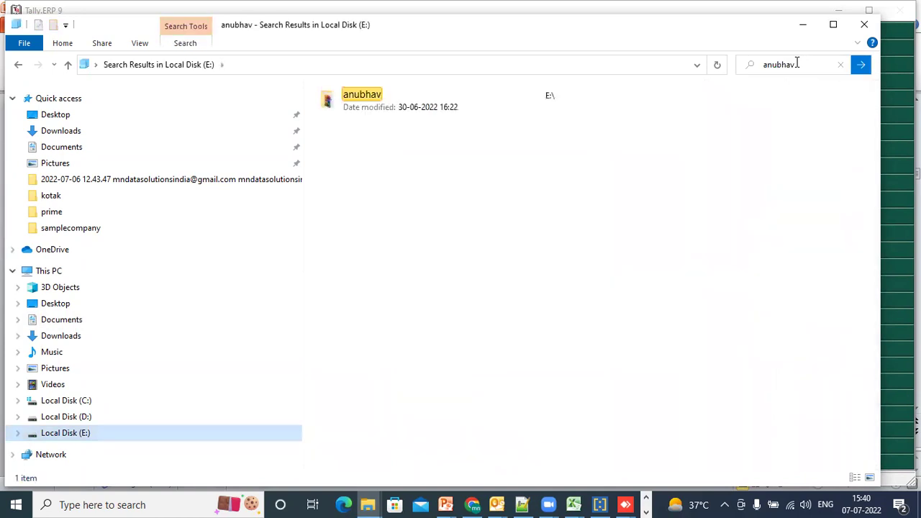
click(525, 103)
double_click(525, 103)
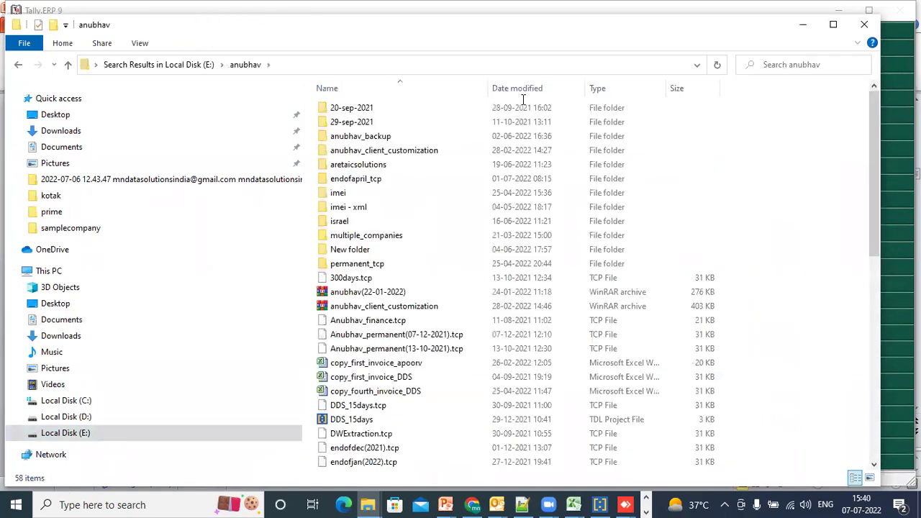
double_click(404, 184)
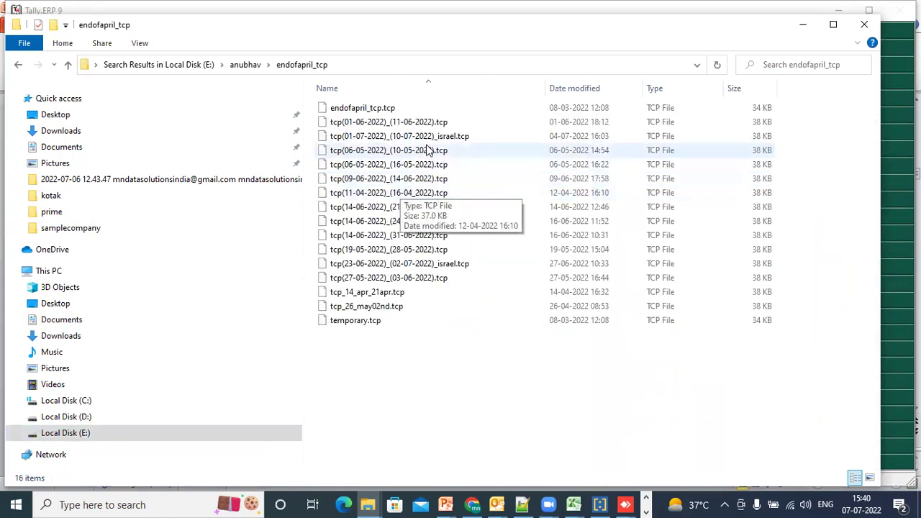
Step: Open the security properties of tcp(01-07-2022)_(10-07-2022)_israel.tcp, select its full object path and close the properties
double_click(426, 138)
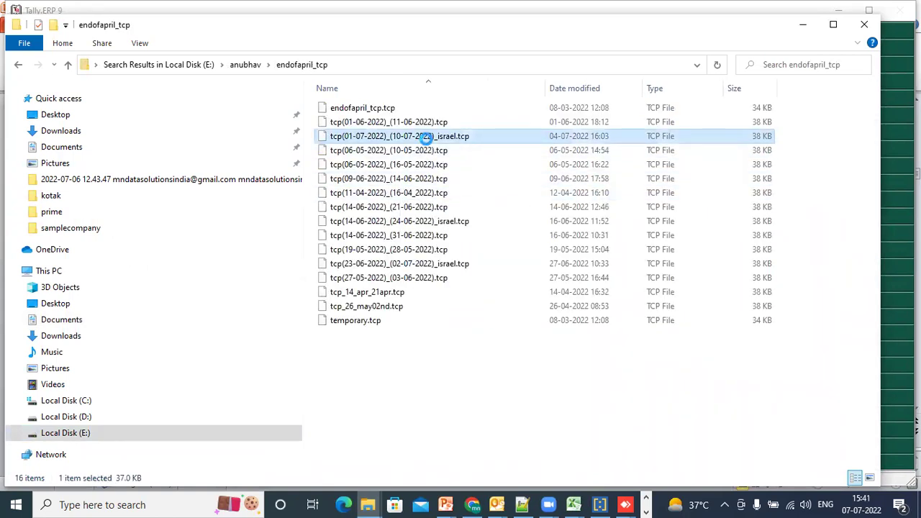
right_click(426, 137)
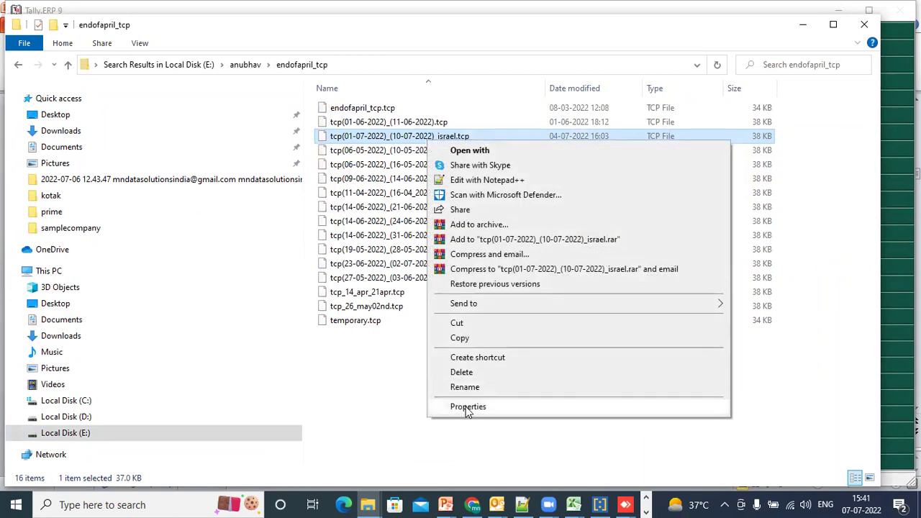
click(467, 407)
click(486, 174)
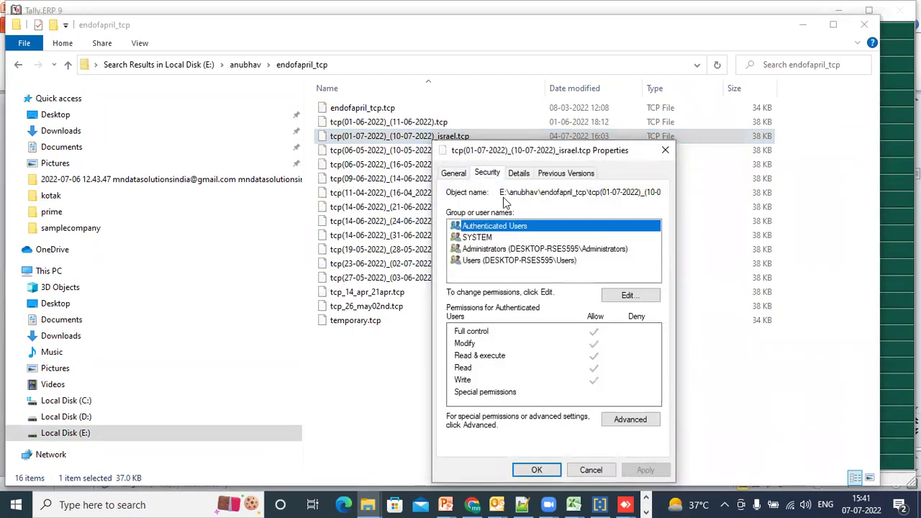
drag(502, 192, 681, 199)
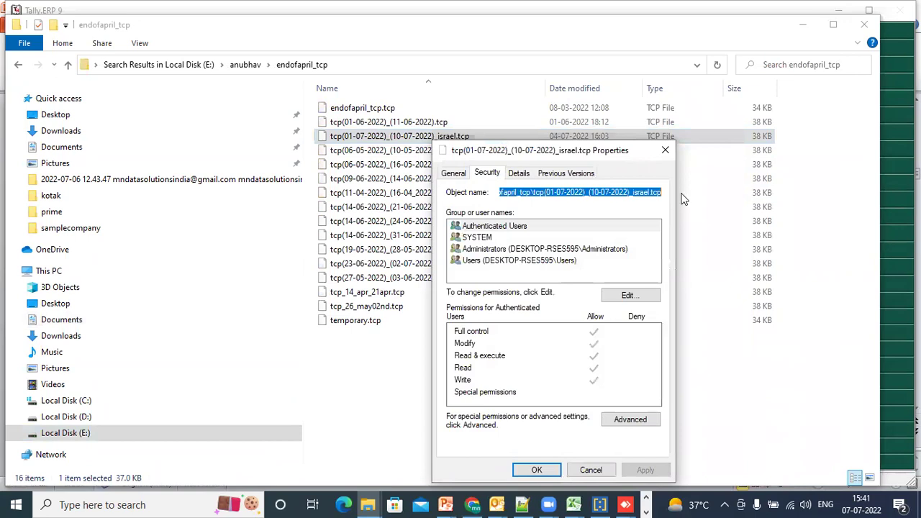
click(591, 470)
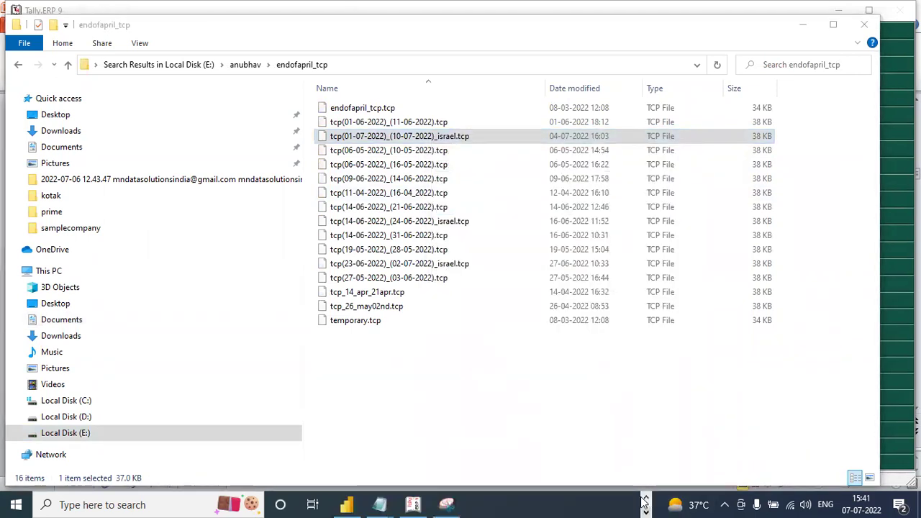
Step: In Tally's TDL Configuration, accept the tcp(01-07-2022)_(10-07-2022)_israel.tcp path for preloading on startup and return to the Account Books menu
click(414, 504)
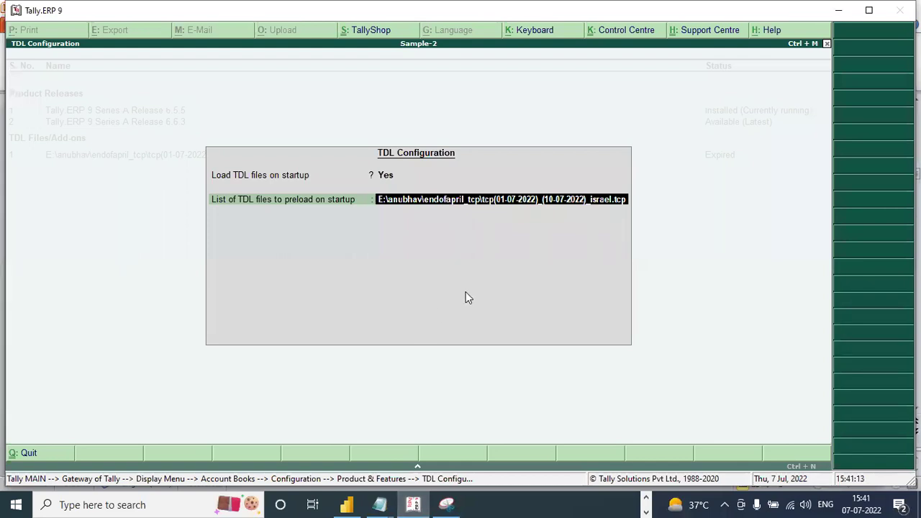
key(Return)
key(Return)
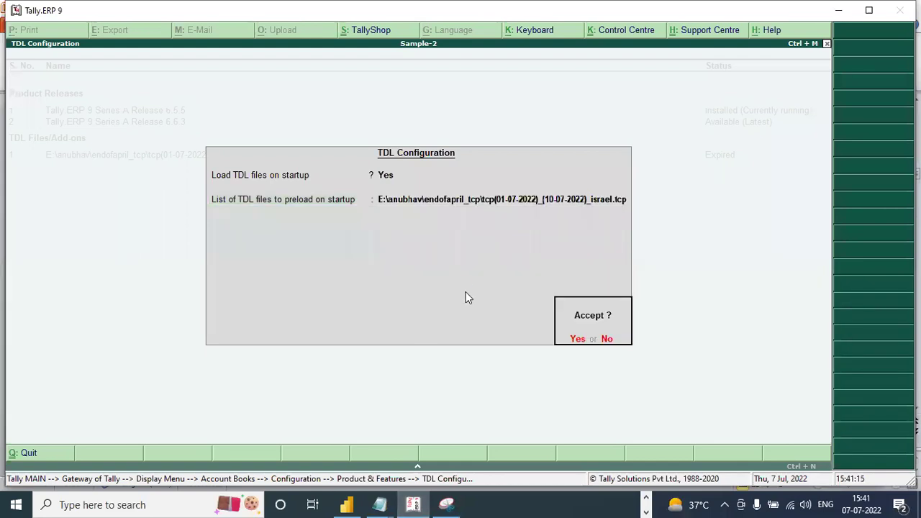
key(Return)
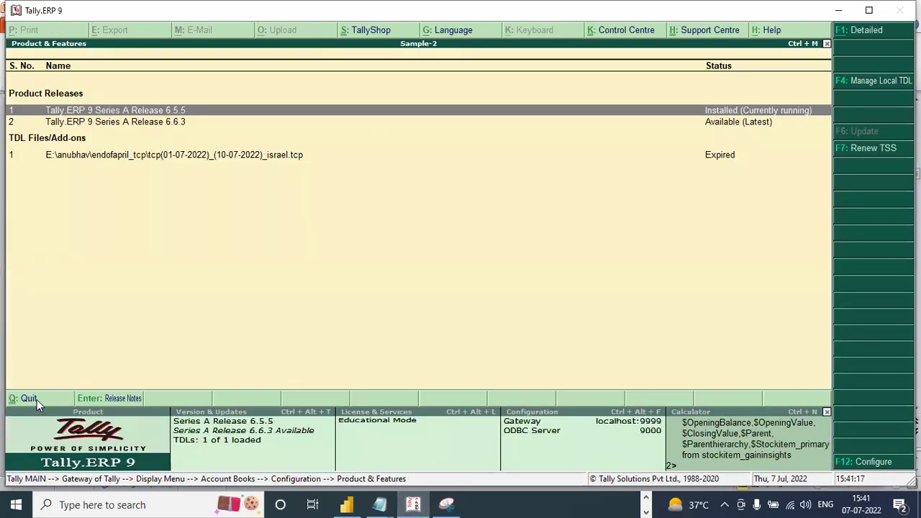
click(36, 400)
click(582, 359)
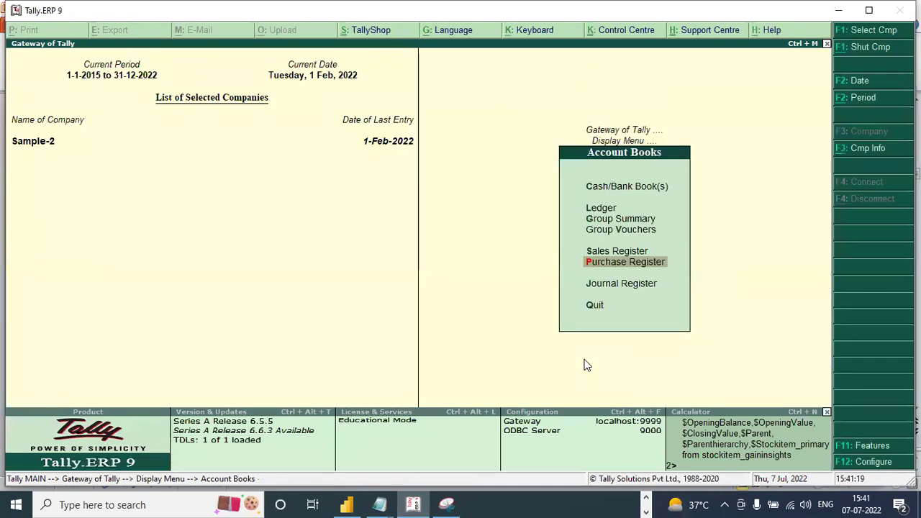
Step: Return to the Gateway of Tally, switch to Power BI Desktop and refresh the finance integration report's data
click(597, 310)
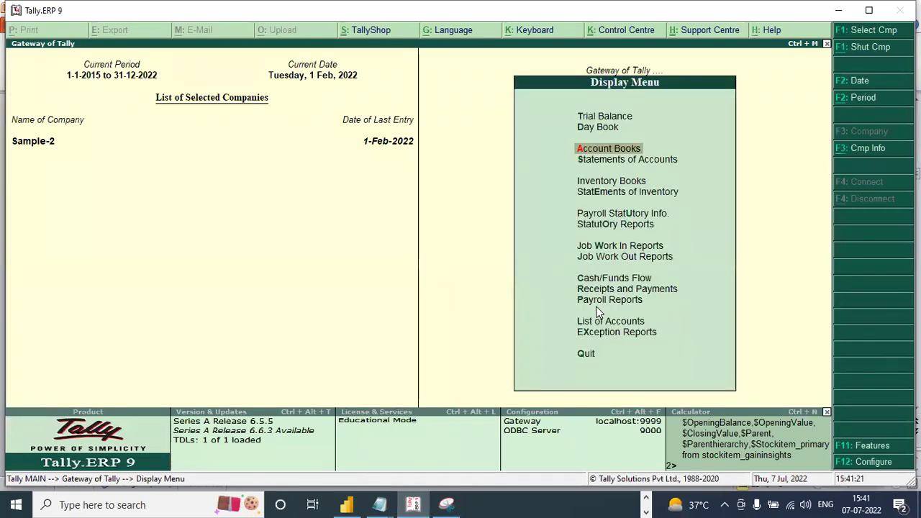
click(586, 354)
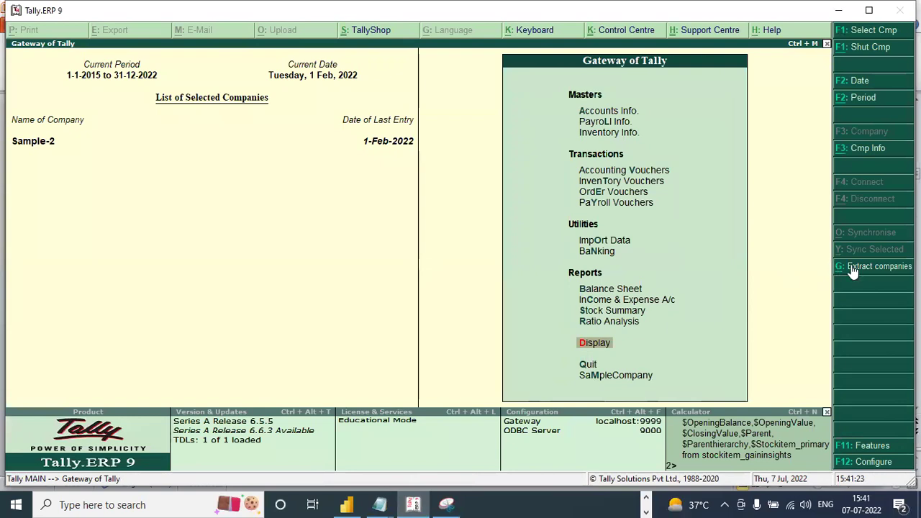
click(842, 295)
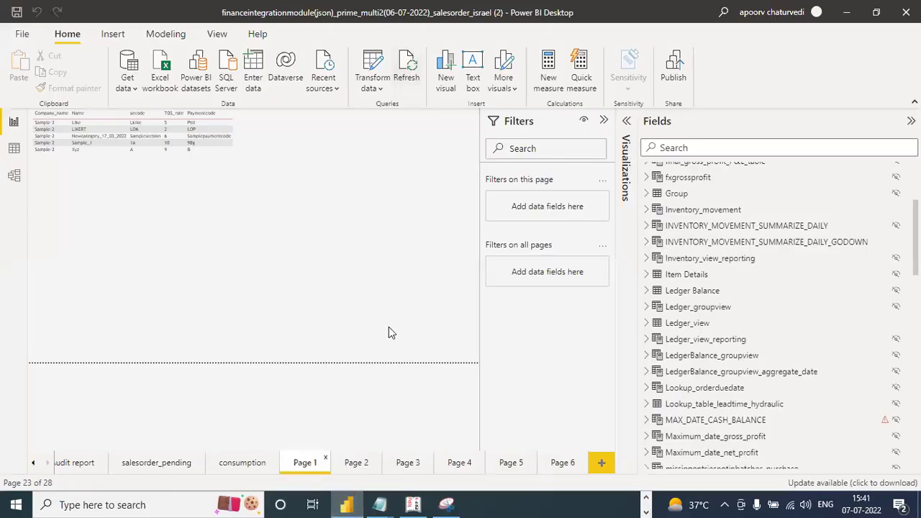
click(32, 464)
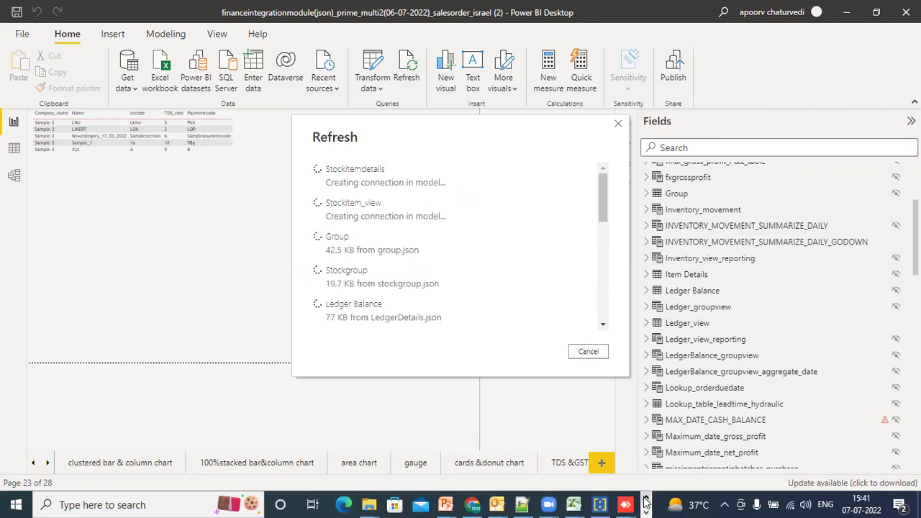
Step: Switch to Chrome, search Google for "powerbi download" in a new tab and open the Microsoft Power BI Desktop download page
click(472, 504)
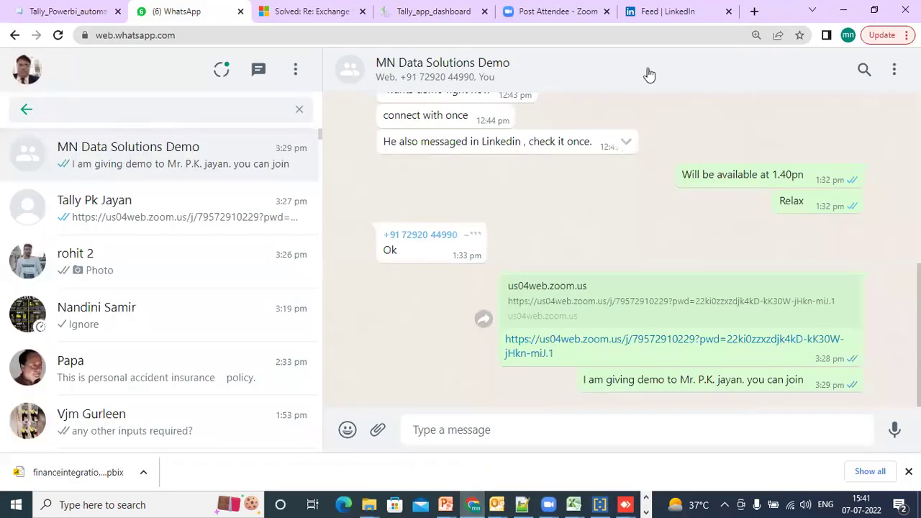
click(655, 24)
click(754, 11)
click(382, 261)
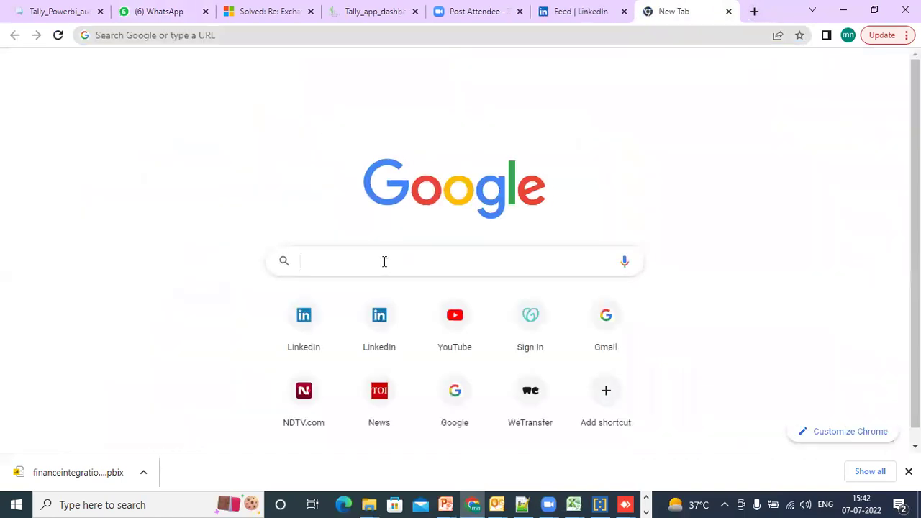
text(powerbi do)
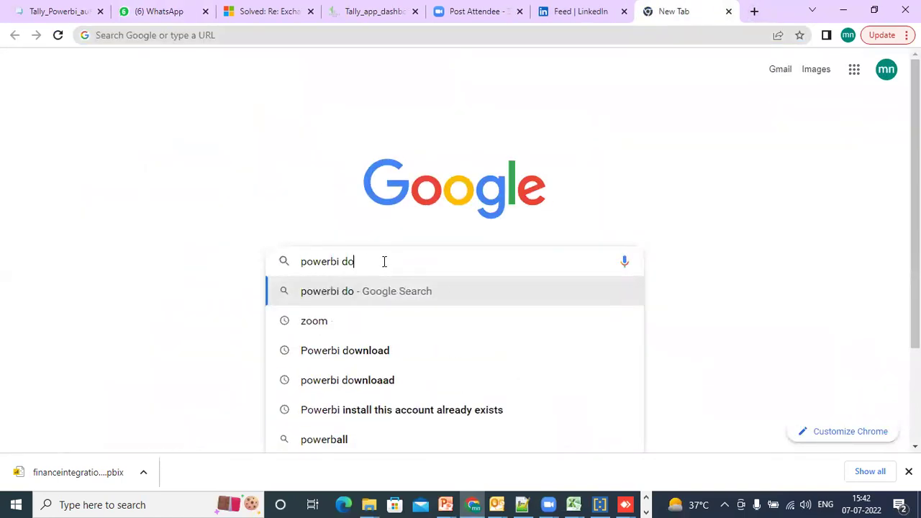
text(wnload)
key(Return)
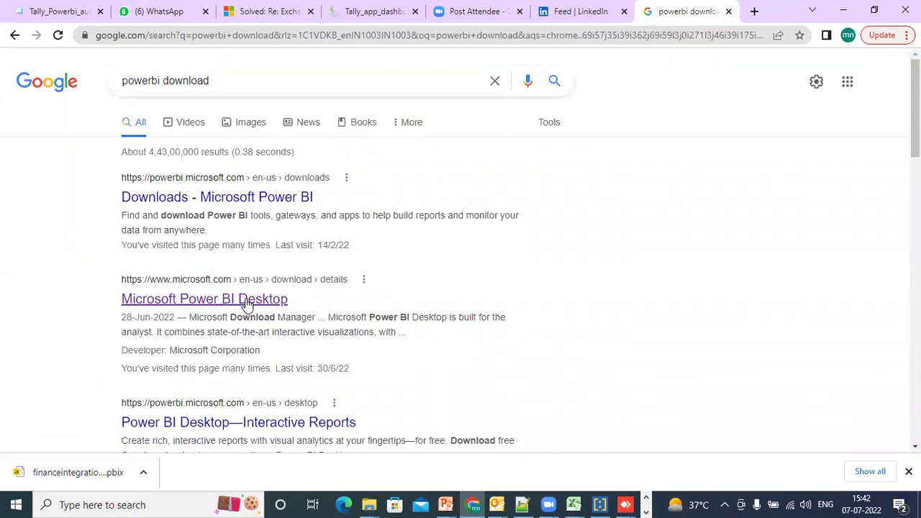
click(246, 301)
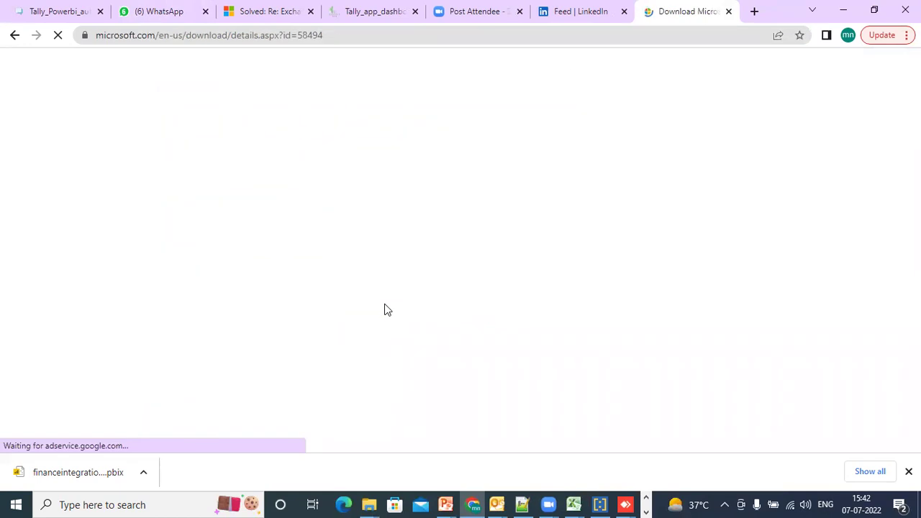
Step: Copy the Power BI download page's address and send it to the client in their WhatsApp chat
click(347, 36)
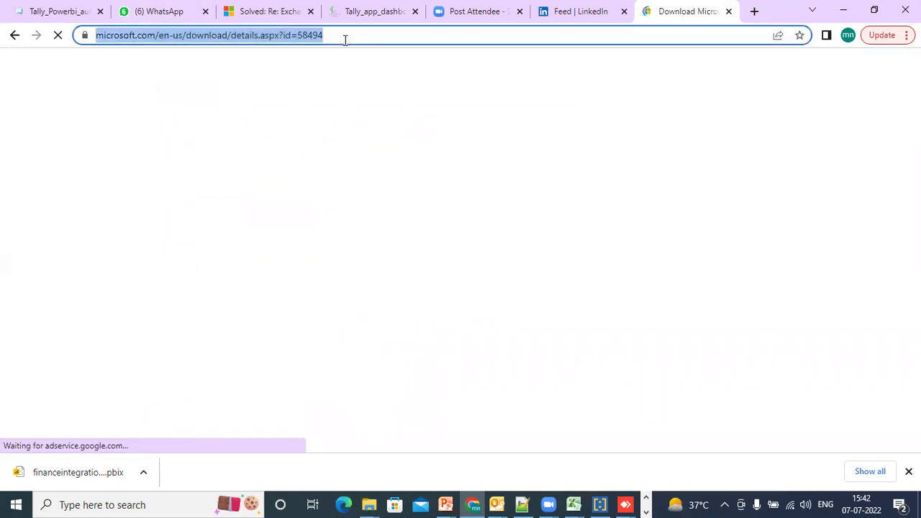
right_click(346, 38)
click(373, 140)
click(180, 11)
click(171, 206)
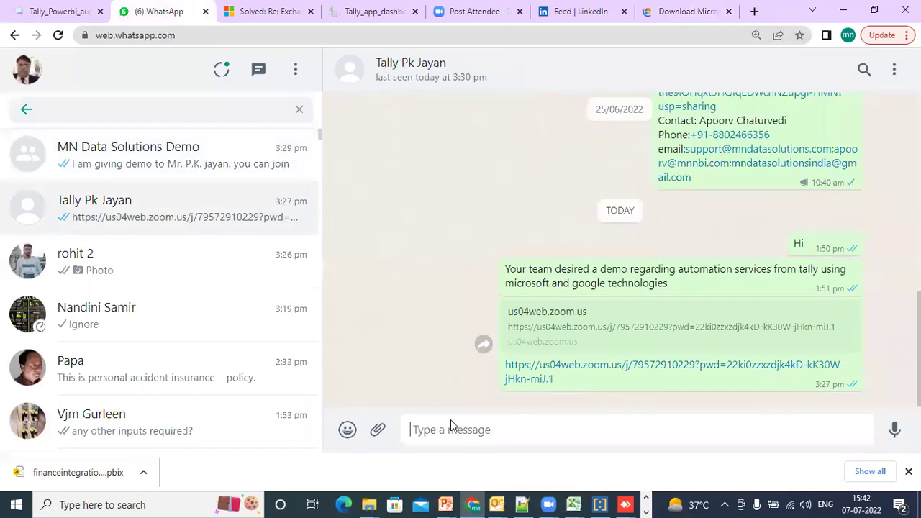
click(450, 424)
key(ctrl+v)
key(Return)
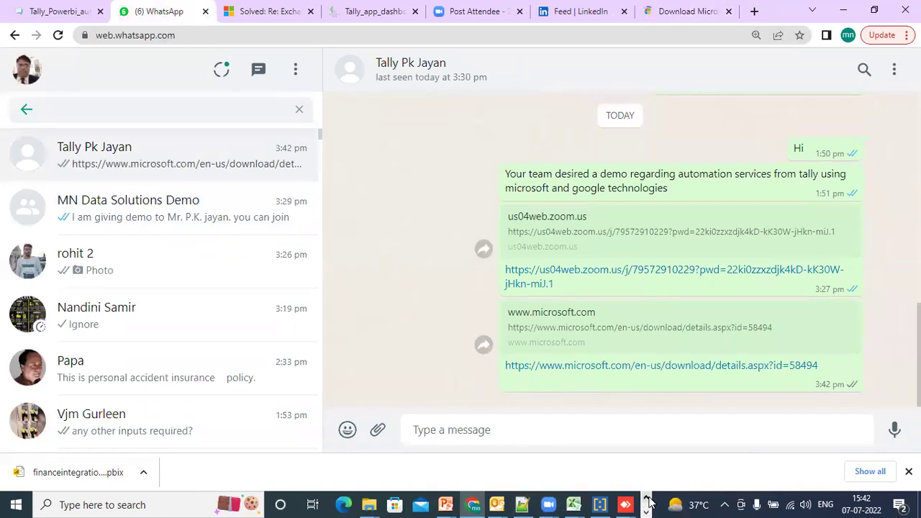
Step: Switch to Power BI Desktop and check the progress of the data refresh
click(421, 504)
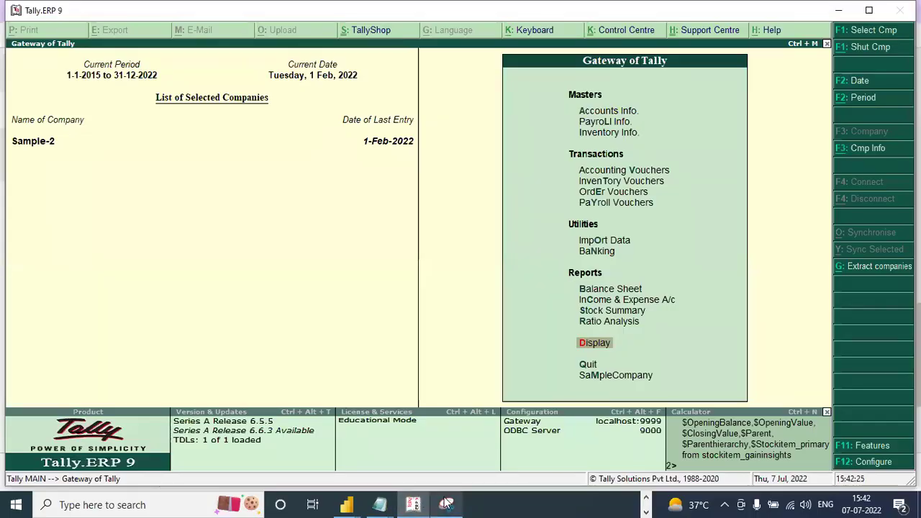
click(346, 504)
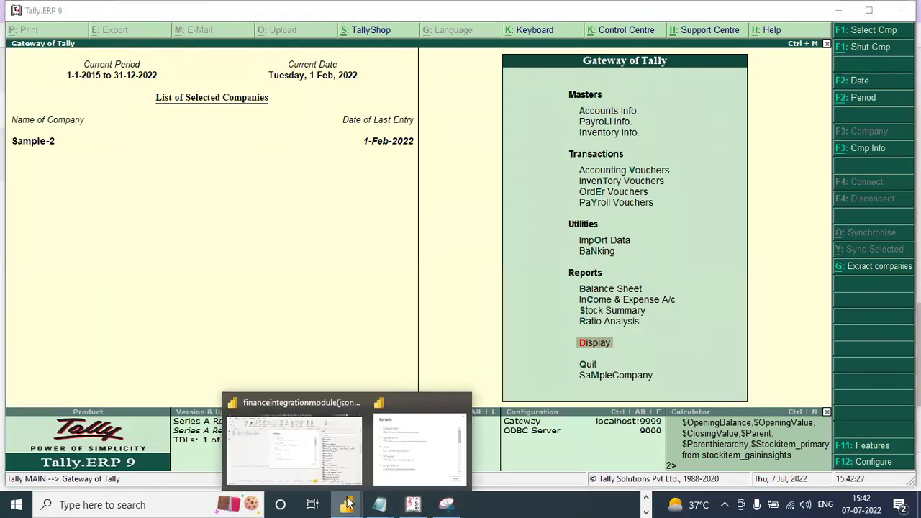
click(289, 475)
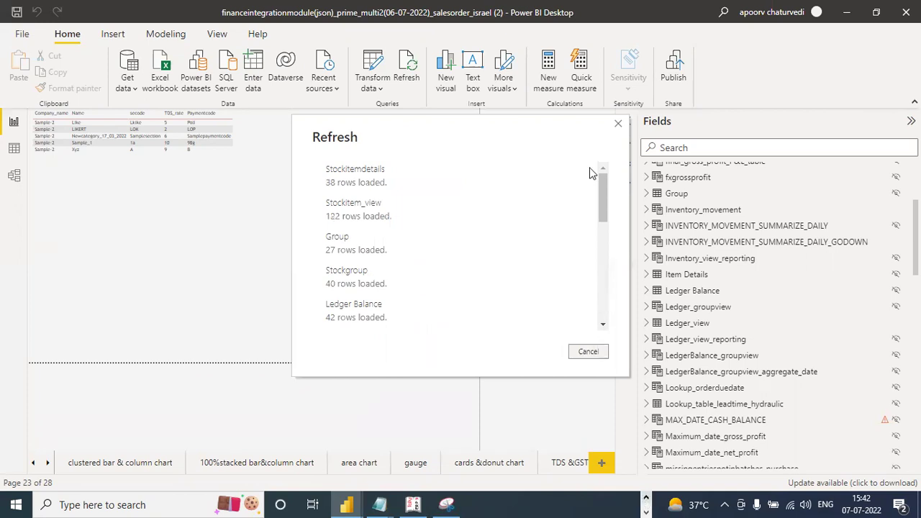
Step: In Tally.ERP 9, open the Sales Register from Account Books and drill into the November 2021 sales vouchers
click(421, 504)
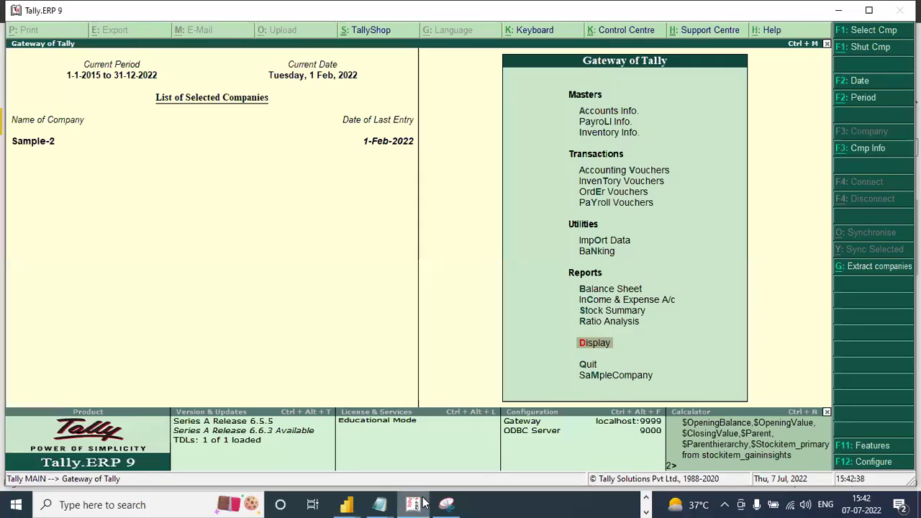
click(591, 344)
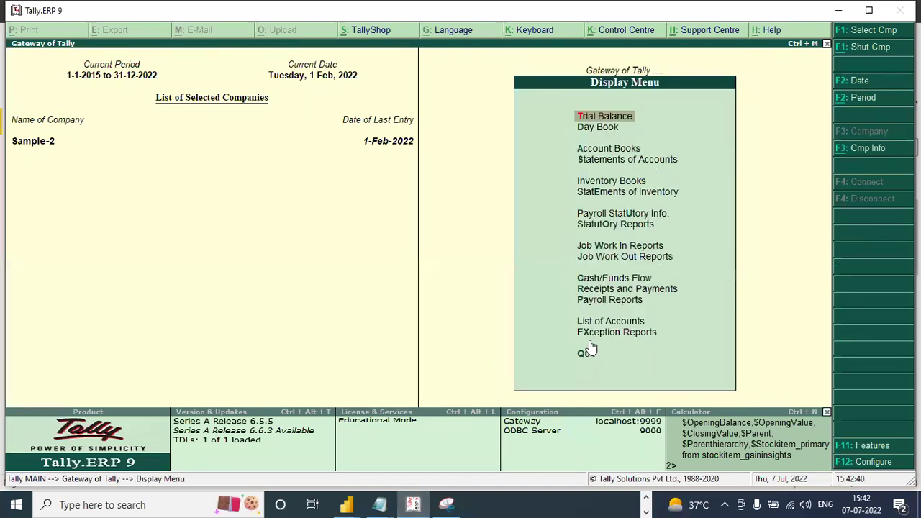
click(608, 160)
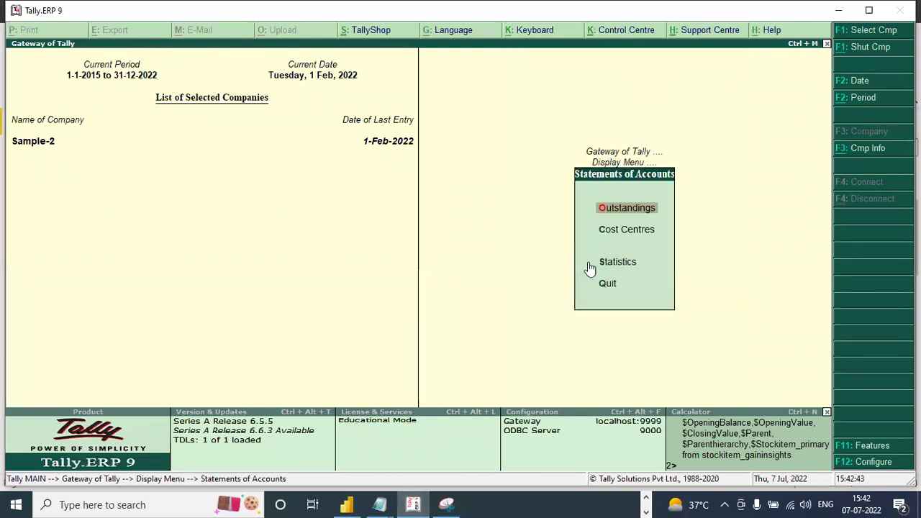
click(604, 283)
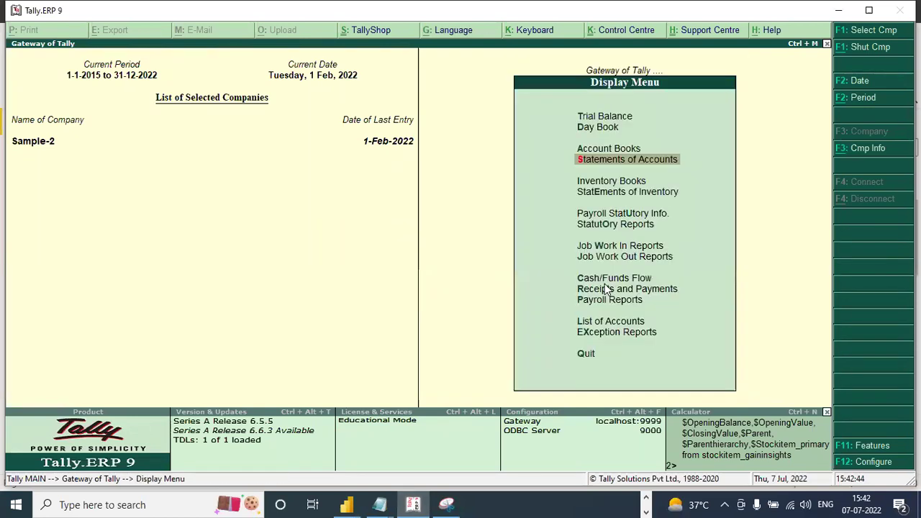
click(614, 148)
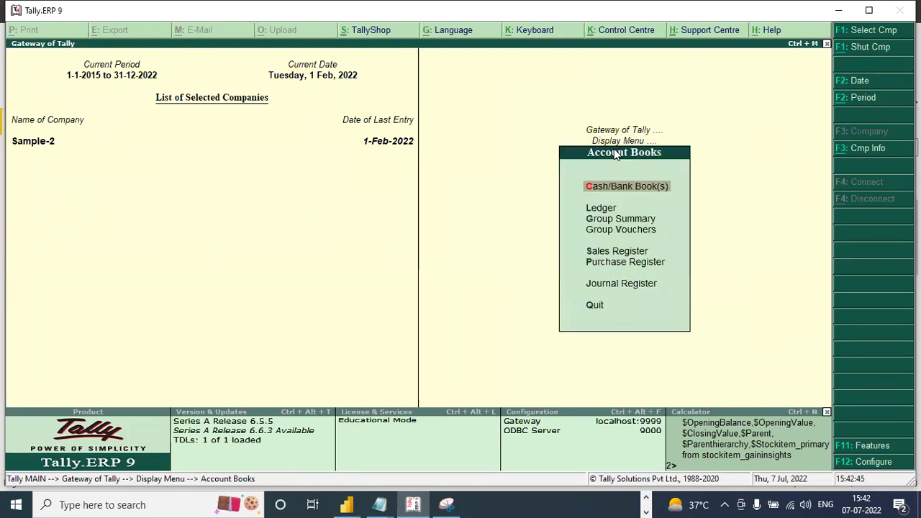
click(619, 253)
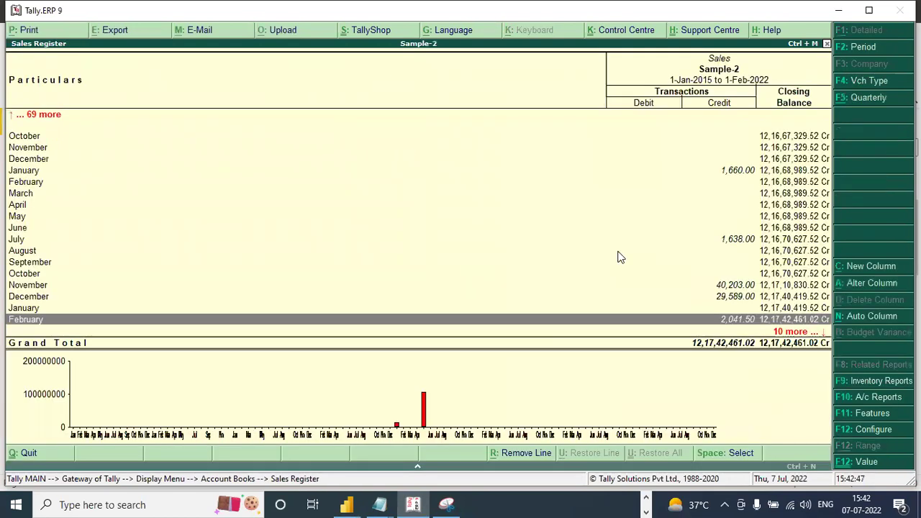
click(699, 284)
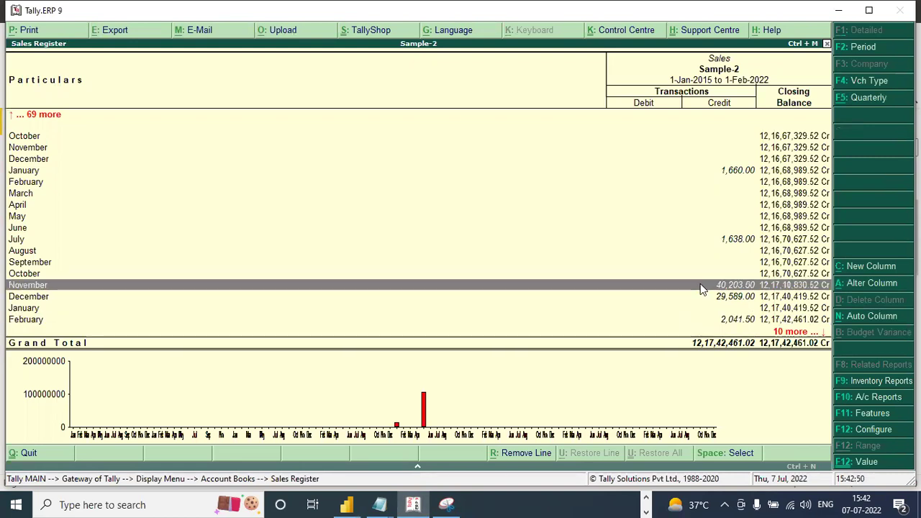
click(700, 285)
Step: Show the November sales vouchers as a columnar register, accepting all existing column options and ending the column type list
click(867, 121)
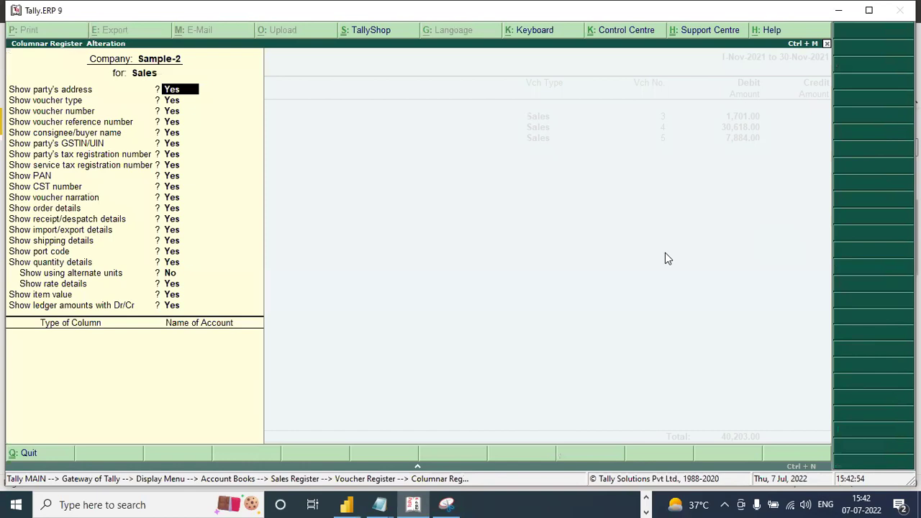
key(Return)
key(Return)
key(Return)
key(Return)
key(Return)
key(Return)
key(Return)
key(Return)
key(Return)
key(Return)
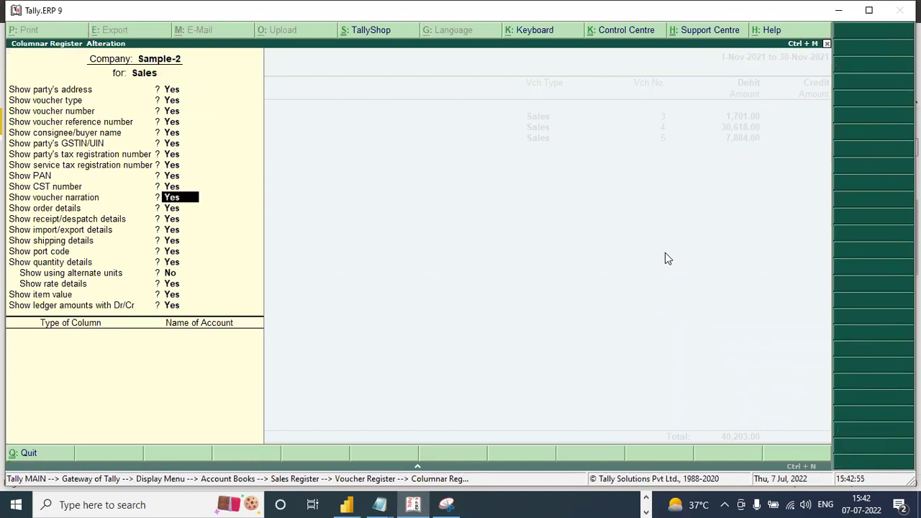
key(Return)
key(Return)
key(Return)
key(Return)
key(Return)
key(Return)
key(Return)
key(Return)
key(Return)
key(Return)
key(Return)
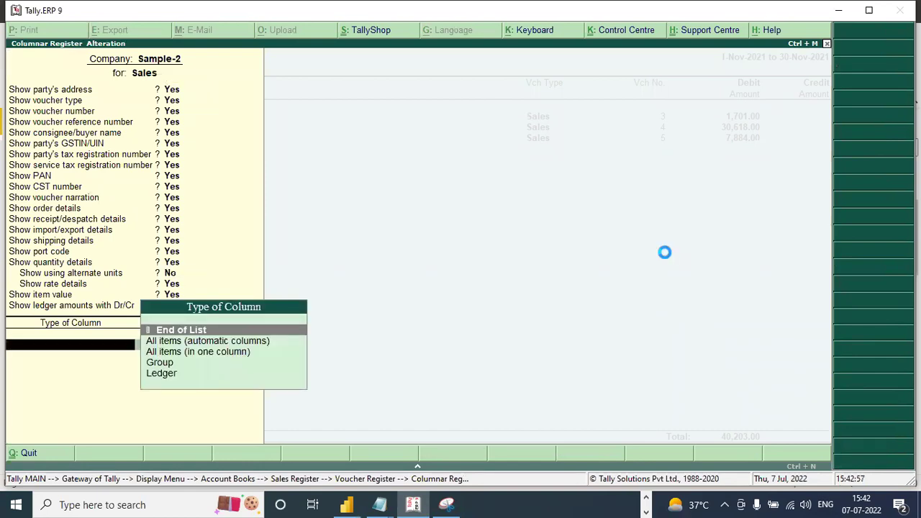
key(Return)
key(Return)
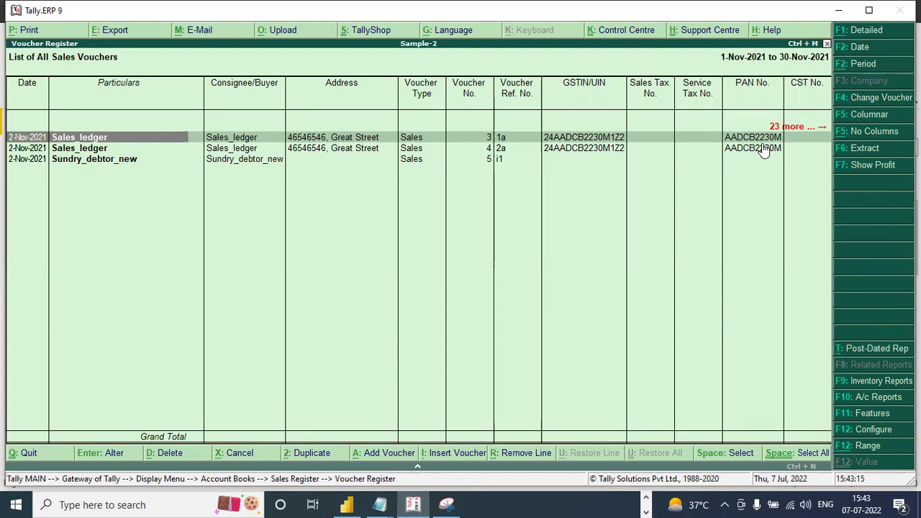
Step: Leave the sales vouchers, open the Purchase Register and drill into the February 2022 purchase vouchers
click(29, 452)
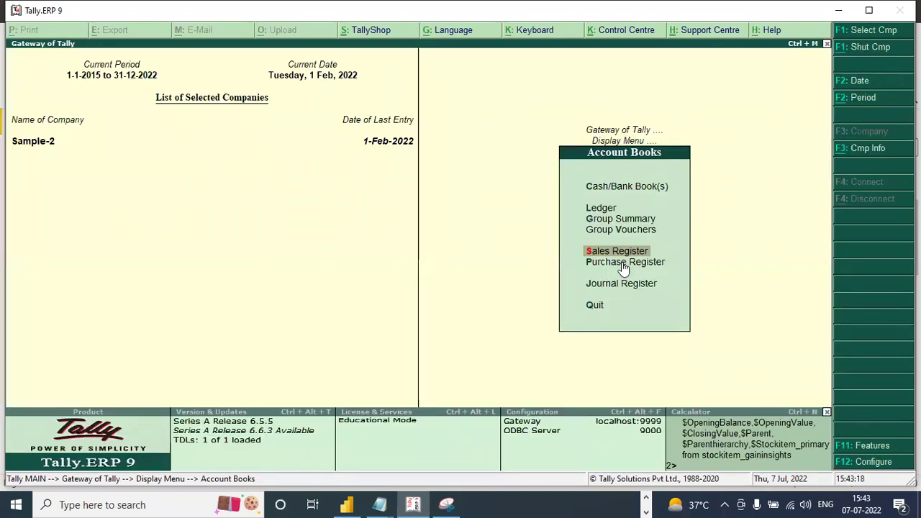
click(621, 261)
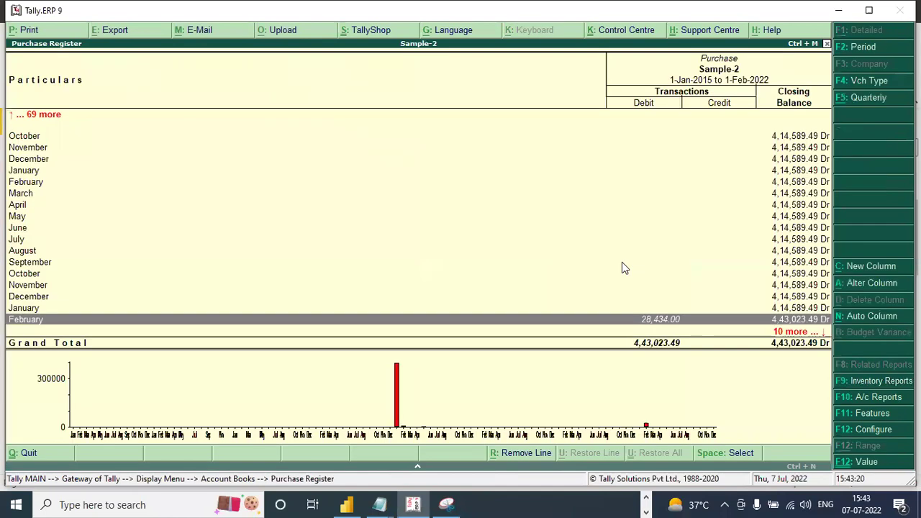
click(679, 321)
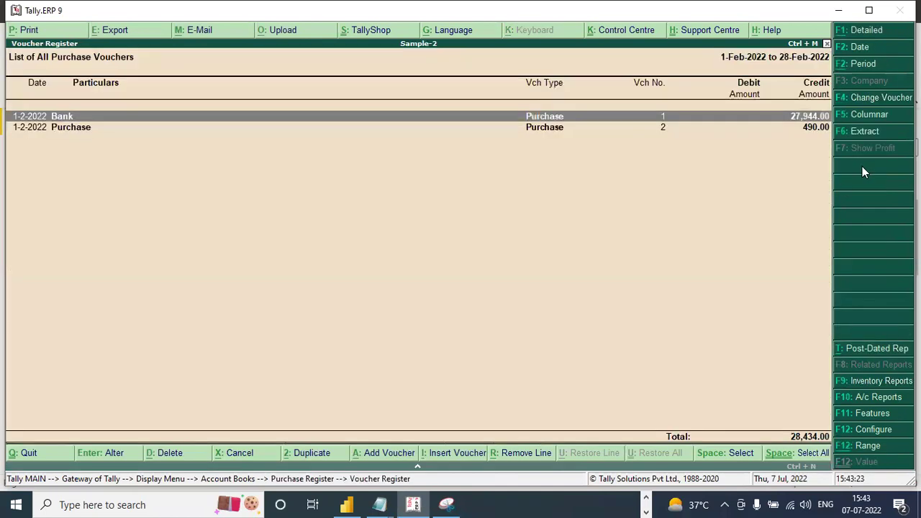
Step: Show the February purchase vouchers as a columnar register, accepting all existing column options and ending the column type list
click(869, 115)
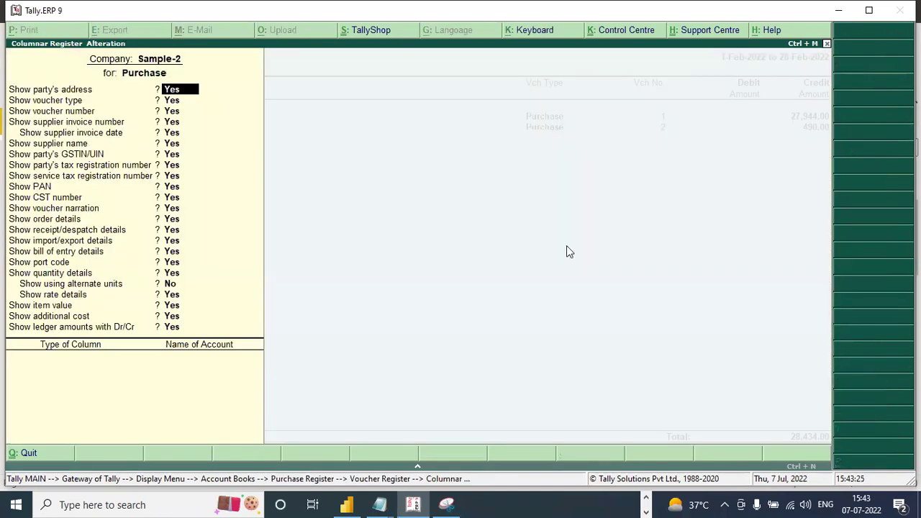
key(Return)
key(Return)
key(Return)
key(Return)
key(Return)
key(Return)
key(Return)
key(Return)
key(Return)
key(Return)
key(Return)
key(Return)
key(Return)
key(Return)
key(Return)
key(Return)
key(Return)
key(Return)
key(Return)
key(Return)
key(Return)
key(Return)
key(Return)
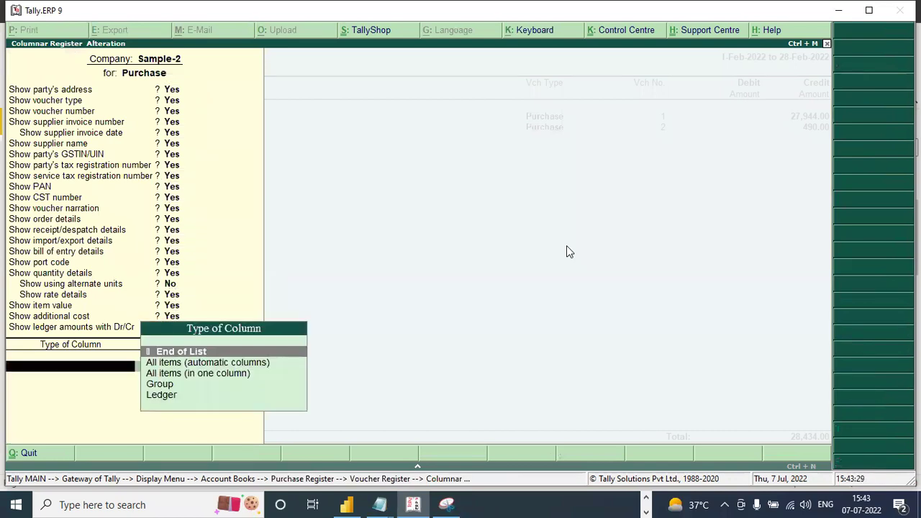
key(Return)
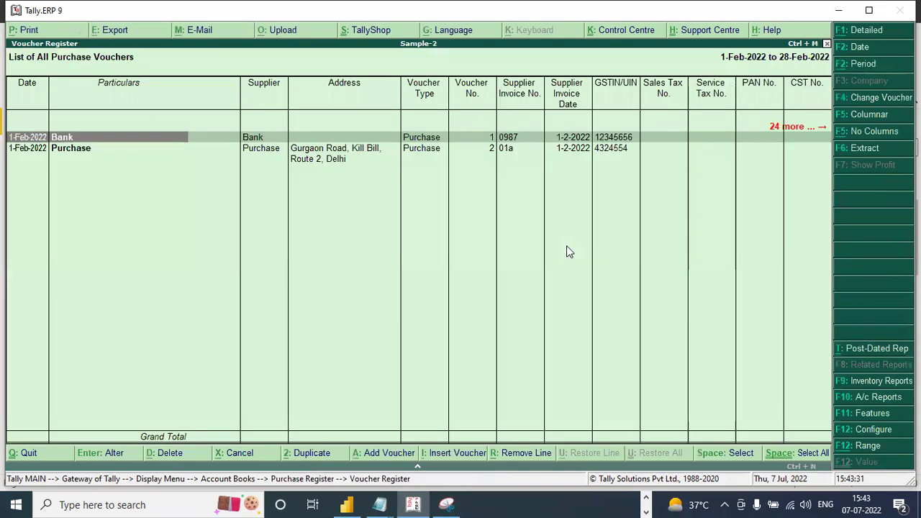
Step: Return to Tally's Account Books menu, switch to Power BI Desktop and add a new blank report page
click(22, 452)
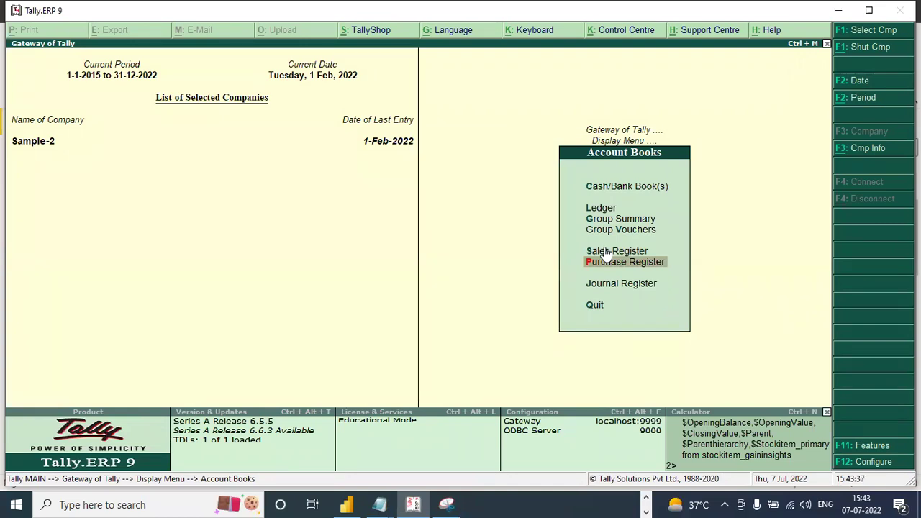
click(346, 504)
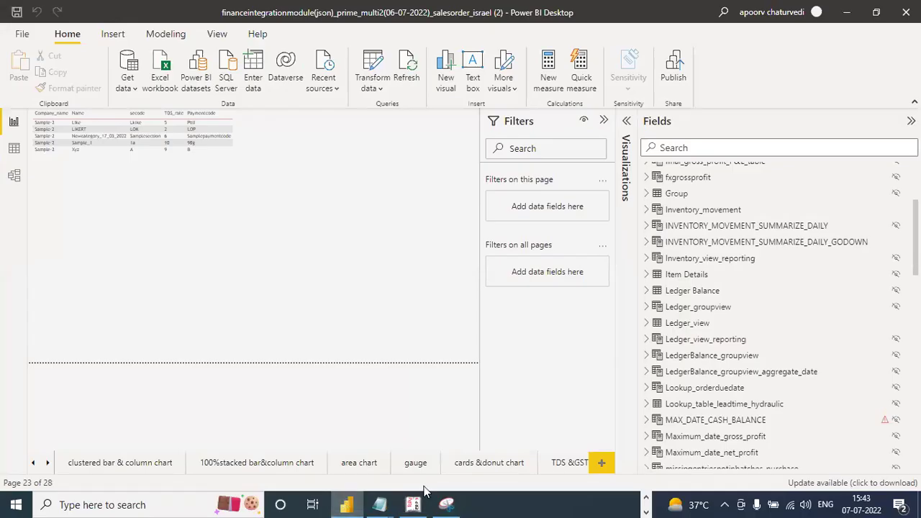
click(601, 464)
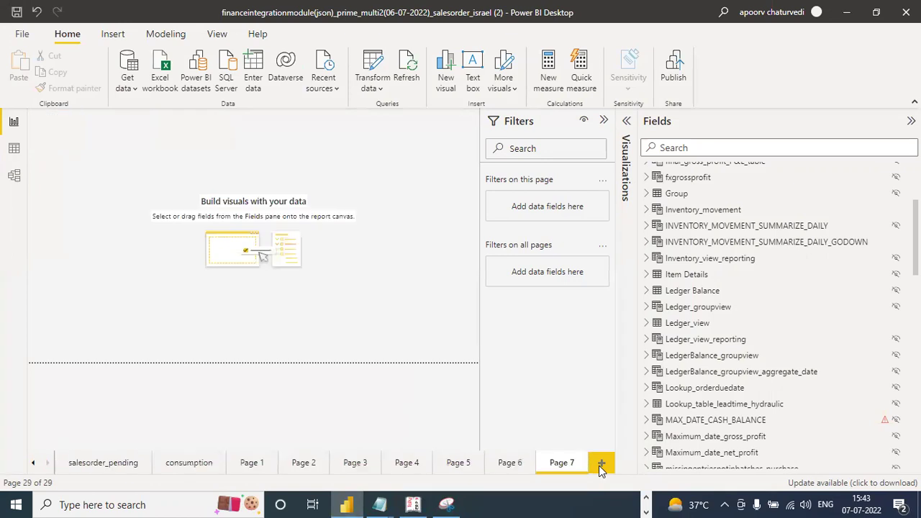
Step: View the TDS &GST Audit report page and add another blank report page at the end of the report
click(33, 464)
click(444, 465)
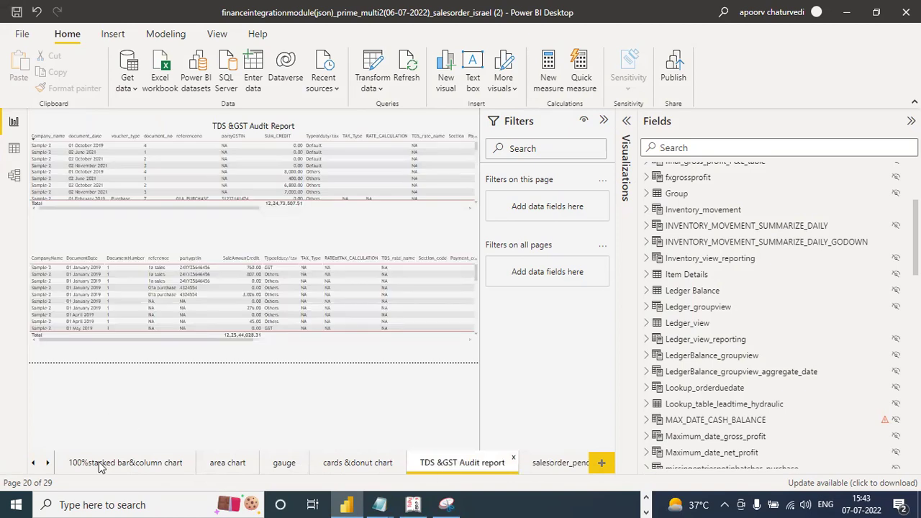
click(48, 464)
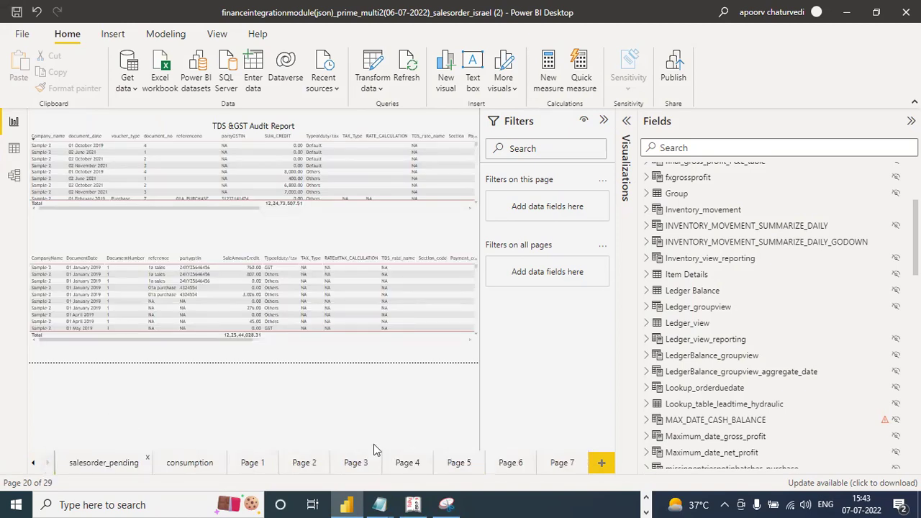
click(601, 462)
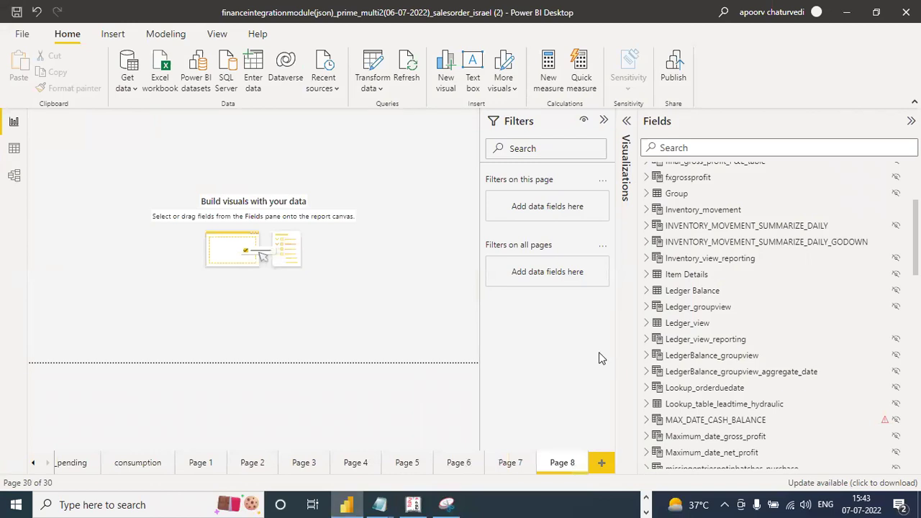
Step: Expand the Ledger_view table and examine its available fields and measures
click(647, 324)
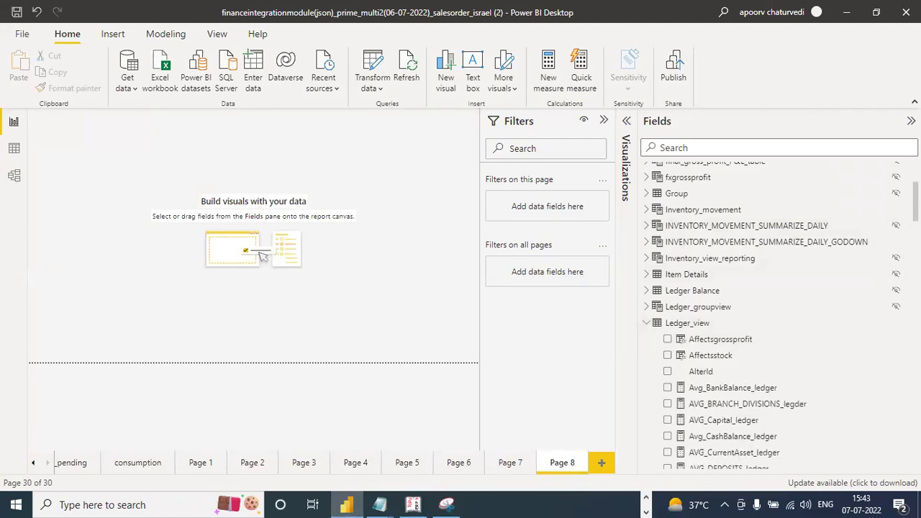
scroll(777, 316, down, 10)
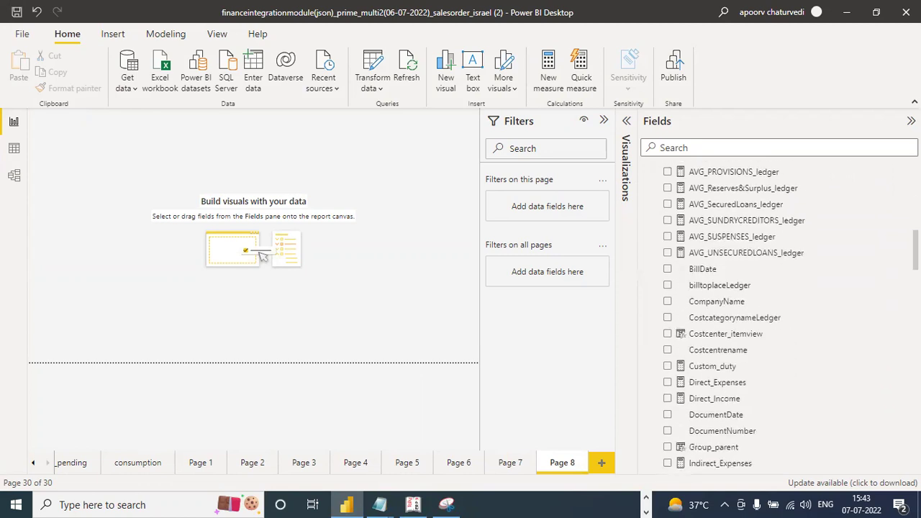
scroll(777, 316, down, 10)
scroll(777, 316, down, 3)
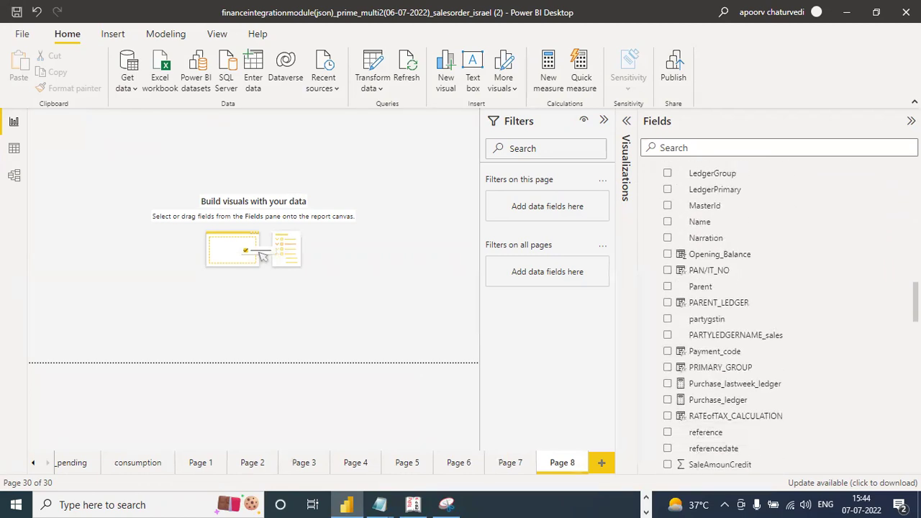
scroll(777, 317, down, 5)
scroll(777, 316, down, 3)
scroll(776, 317, down, 4)
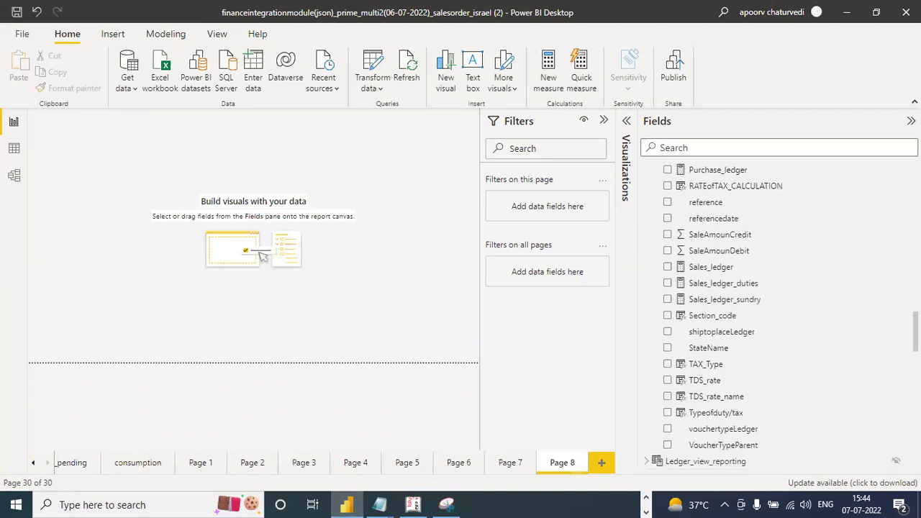
scroll(719, 316, up, 3)
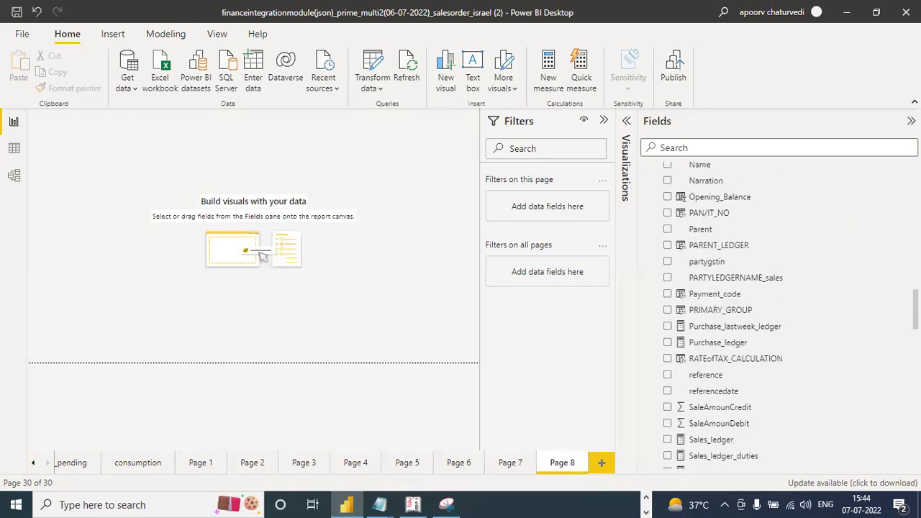
Step: Insert a table visual with the Ledger_view fields CompanyName, CostcategorynameLedger, Costcenter_itemview, Costcentrename, DocumentDate and DocumentNumber
click(625, 122)
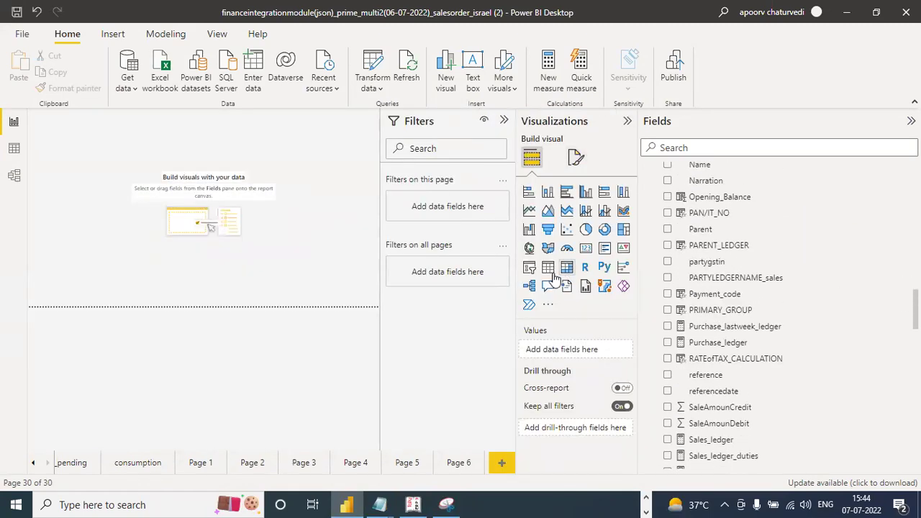
drag(76, 159, 180, 242)
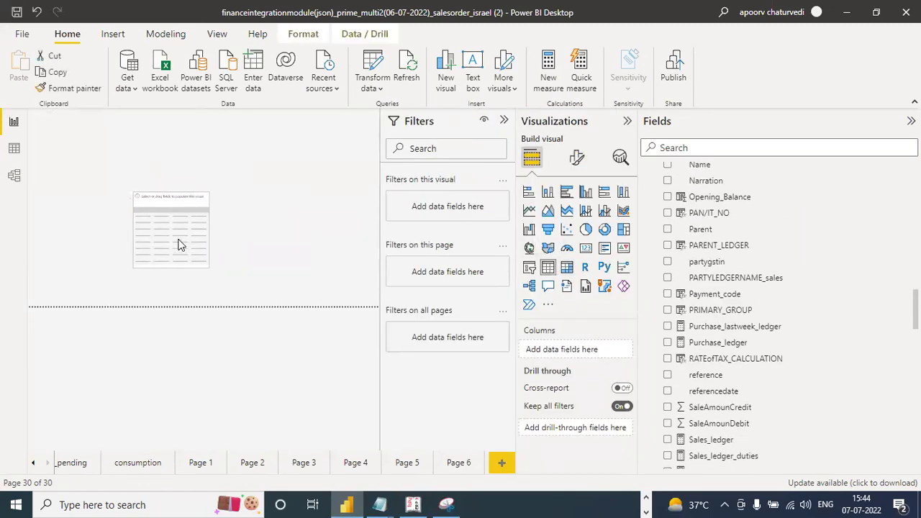
scroll(719, 316, up, 9)
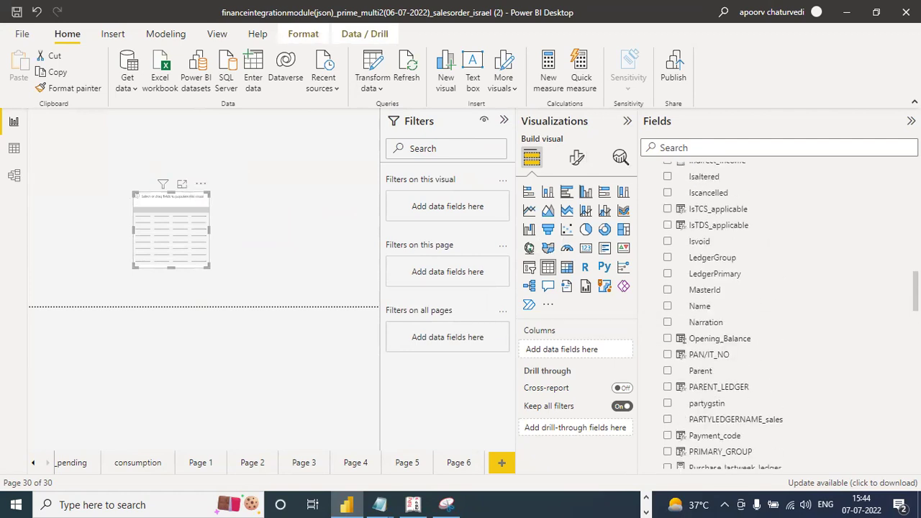
scroll(835, 273, up, 1)
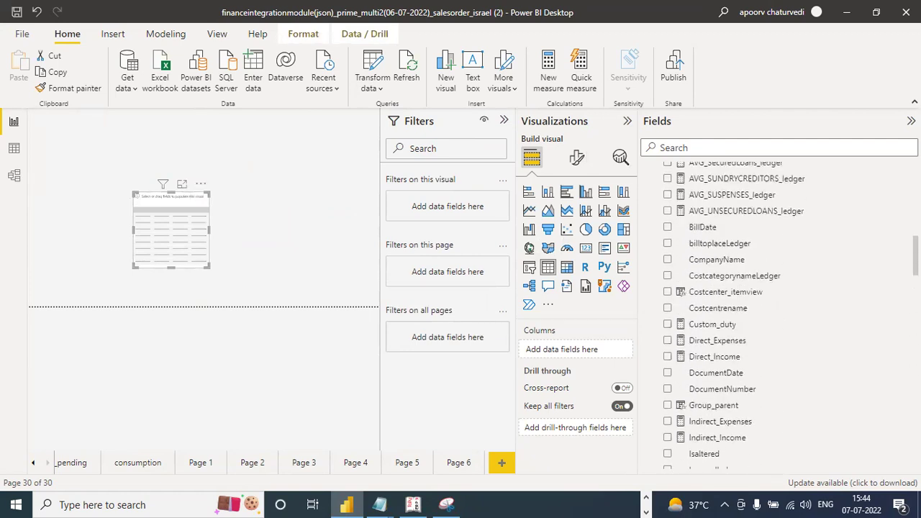
click(668, 260)
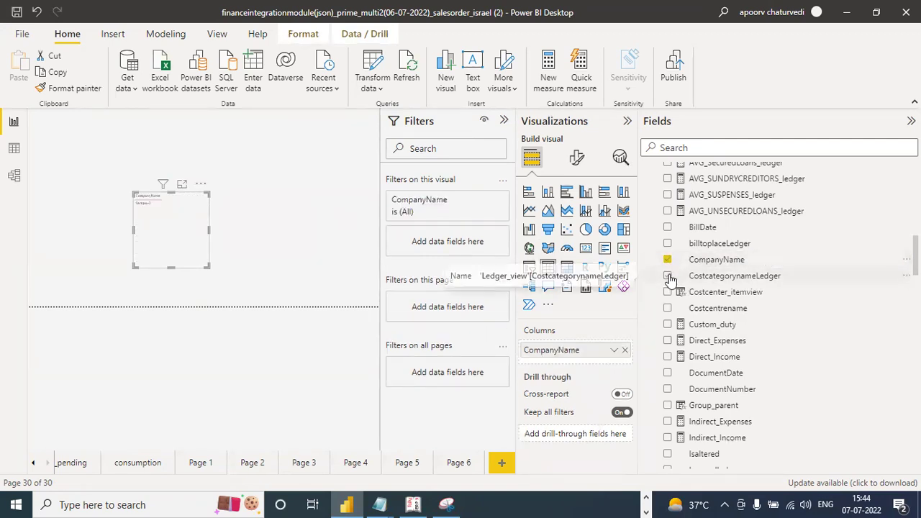
click(667, 275)
click(668, 291)
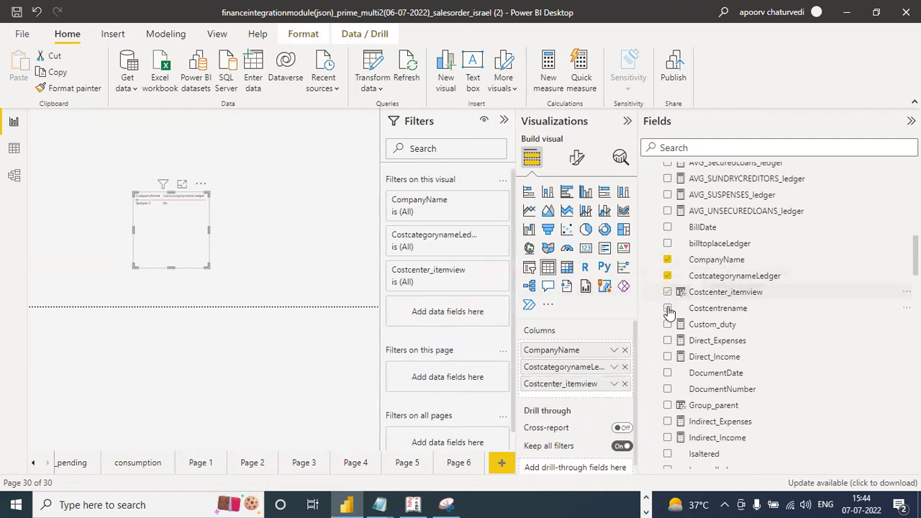
click(667, 309)
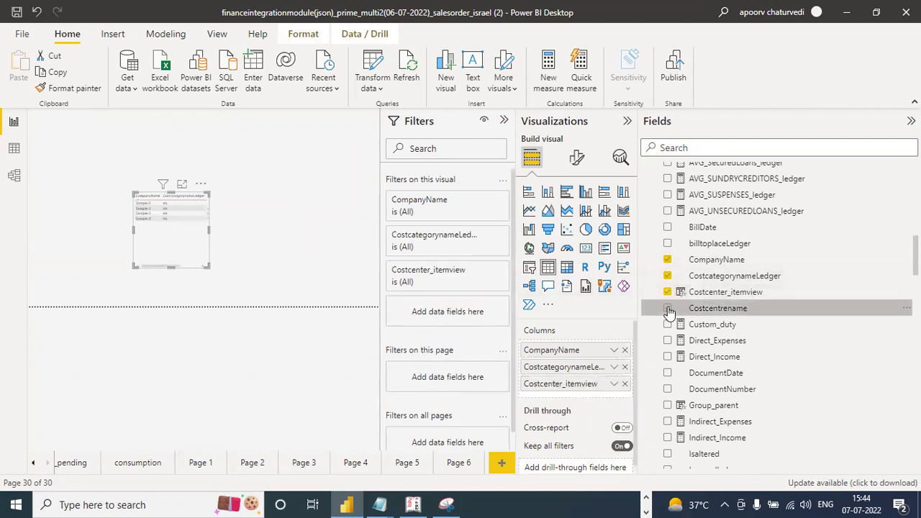
click(668, 389)
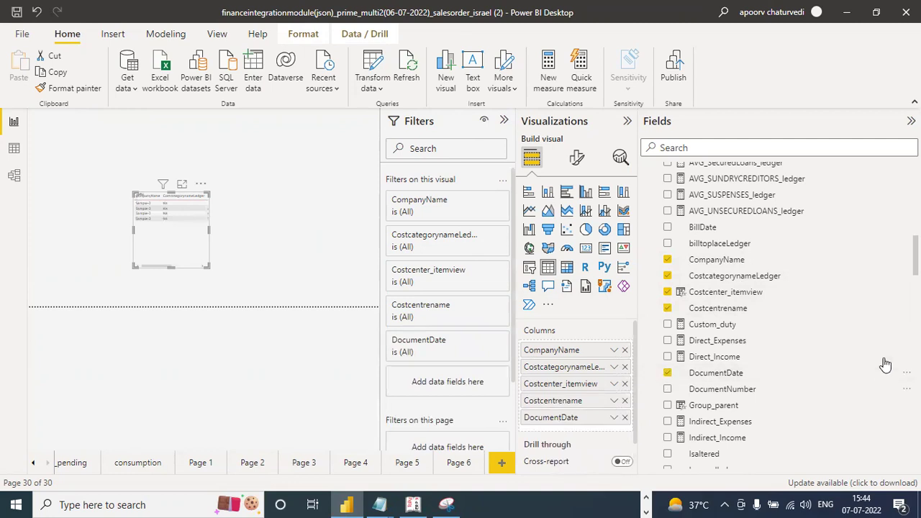
Step: Add the Ledger_view fields reference, referencedate and RATEofTAX_CALCULATION to the table visual
scroll(897, 348, down, 5)
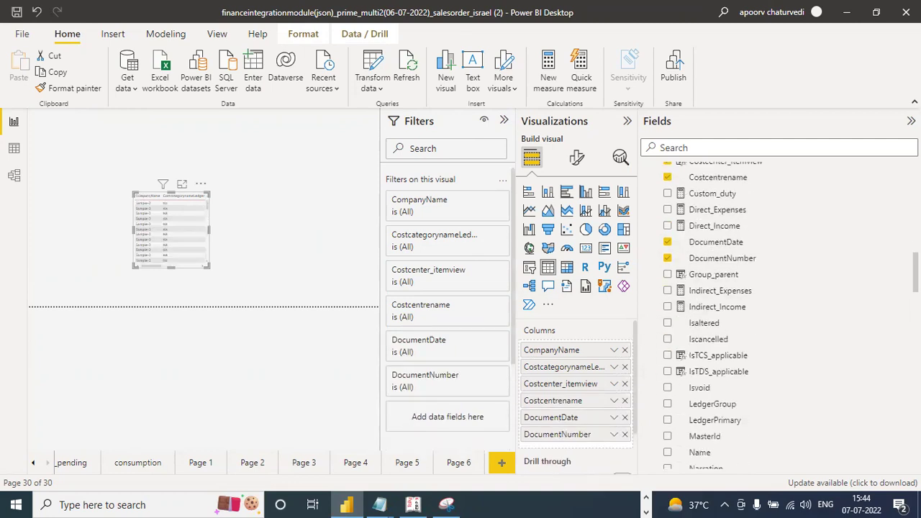
scroll(777, 316, down, 4)
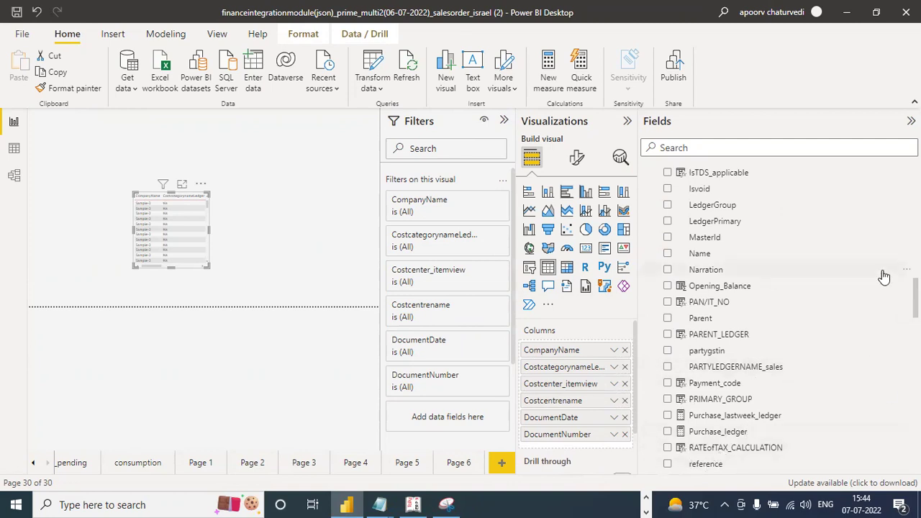
scroll(690, 446, down, 1)
click(666, 412)
click(669, 429)
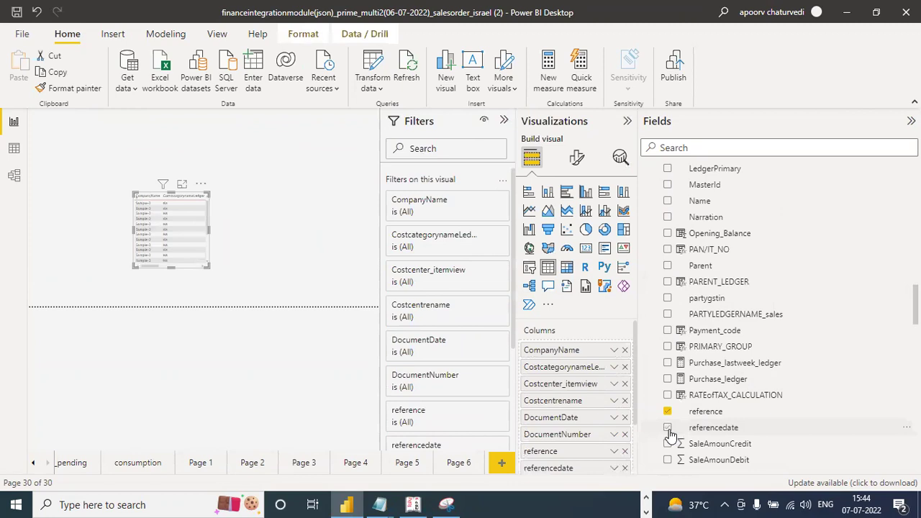
click(667, 396)
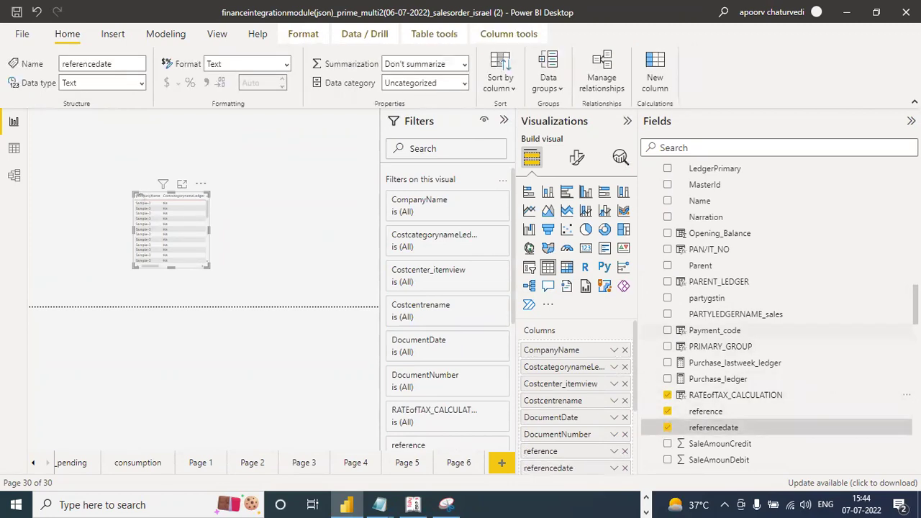
Step: Add the Ledger_view fields shiptoplaceLedger, StateName, vouchertypeLedger and VoucherTypeParent to the table visual
scroll(825, 346, down, 5)
click(667, 363)
click(667, 380)
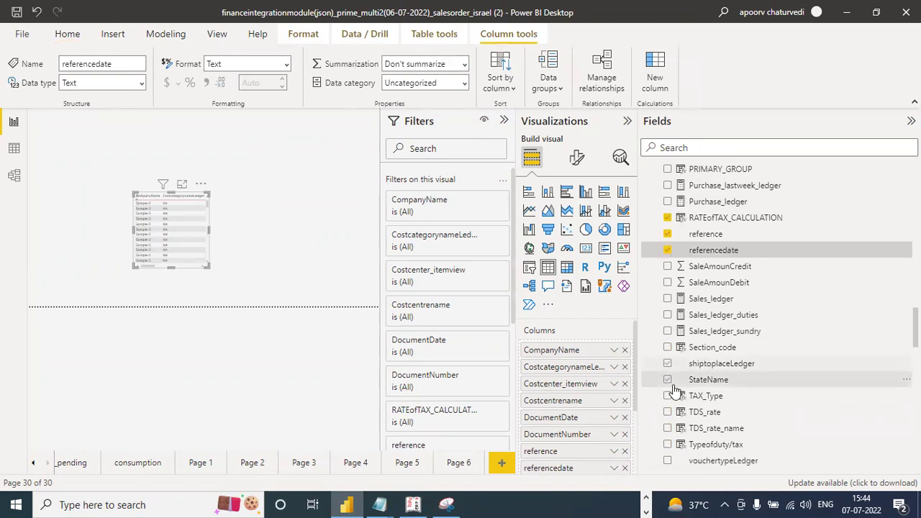
click(667, 460)
scroll(657, 439, down, 3)
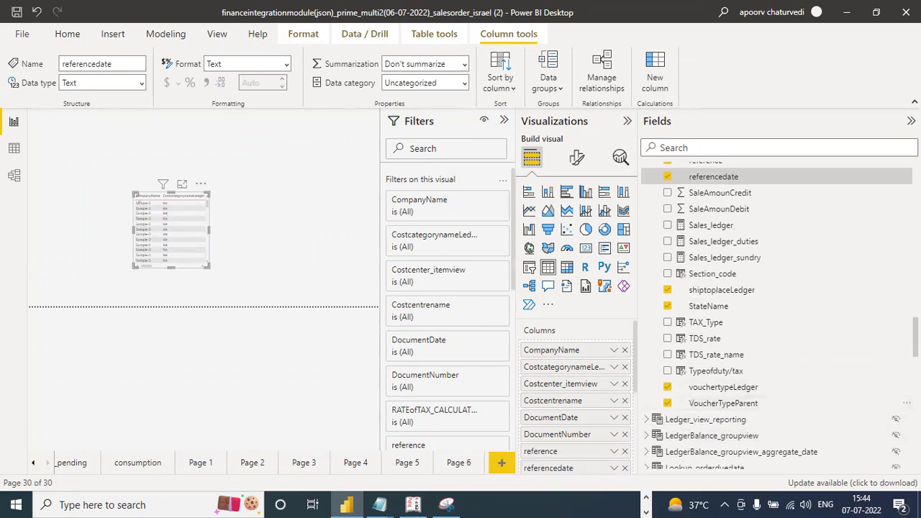
Step: Add the Sales_ledger and Purchase_ledger measures to the table visual
scroll(777, 316, up, 5)
scroll(777, 317, up, 1)
scroll(776, 317, down, 3)
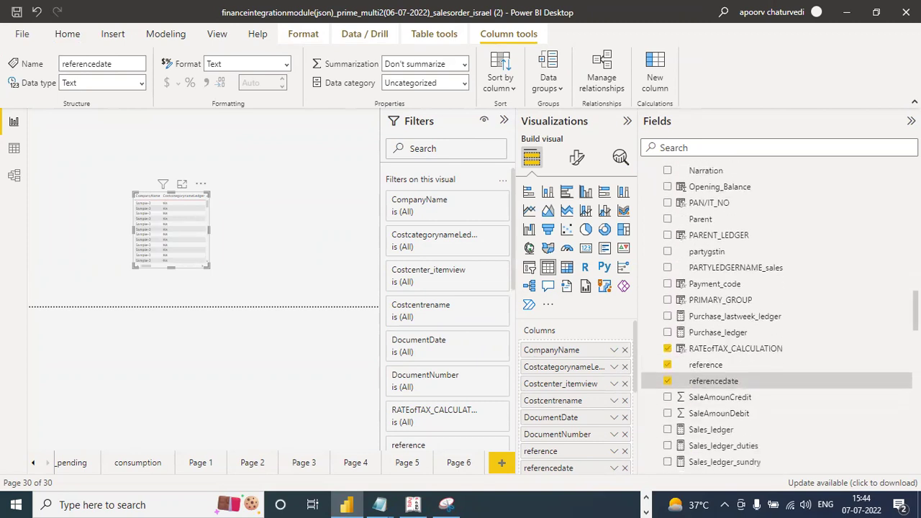
scroll(777, 316, down, 1)
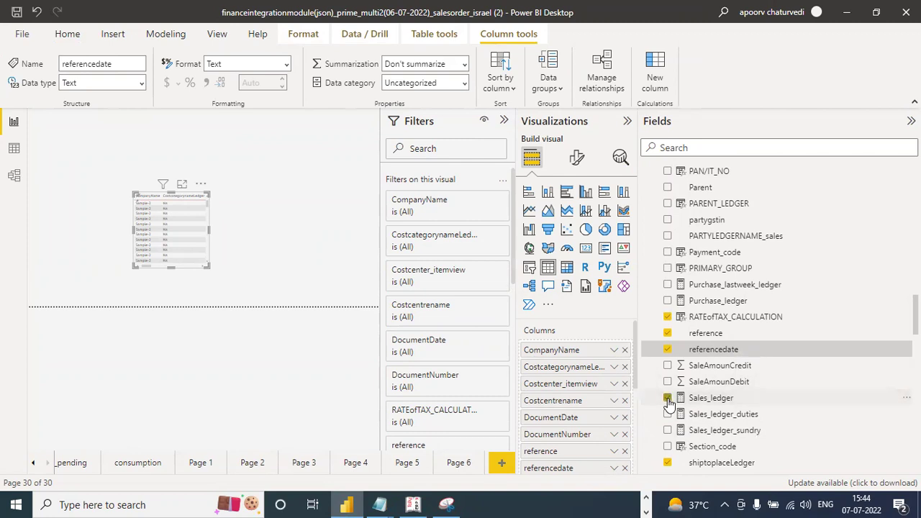
scroll(776, 316, up, 1)
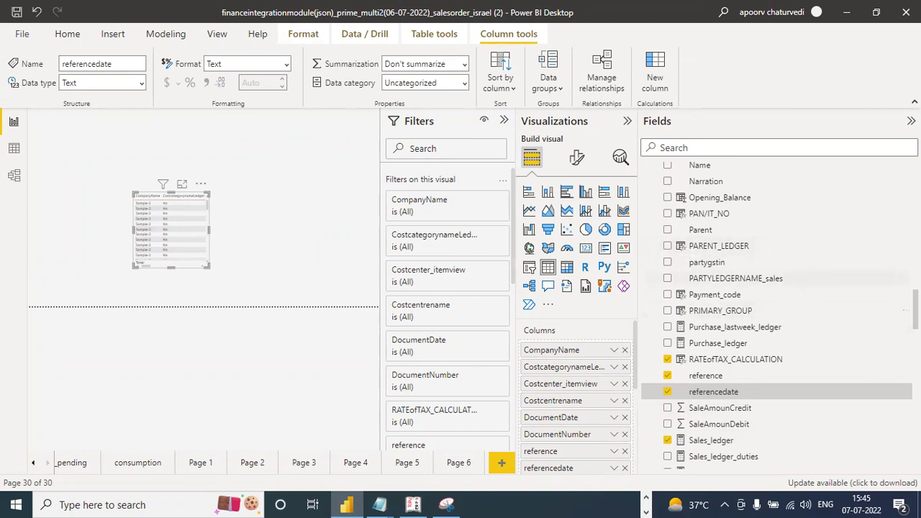
click(668, 343)
Step: Stretch the table visual across the full page width and collapse the Visualizations and Filters panes to enlarge the canvas
drag(235, 276, 394, 302)
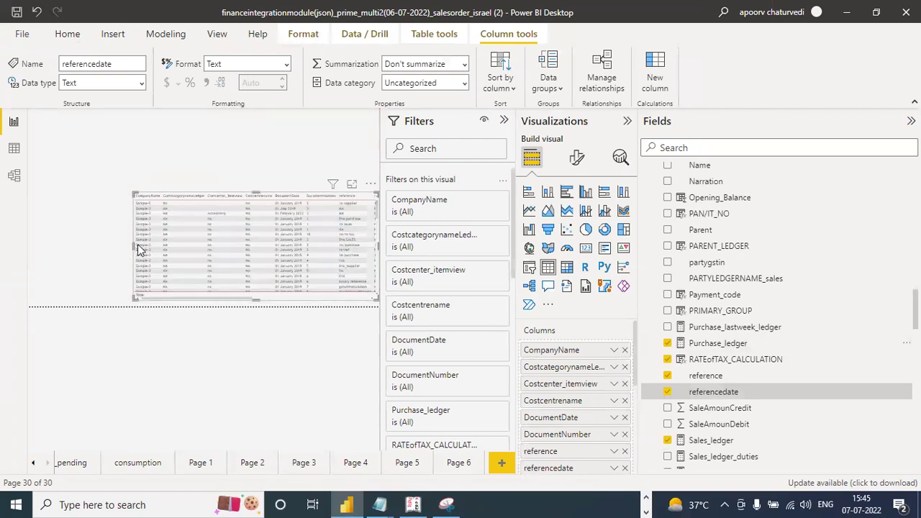
drag(133, 245, 15, 257)
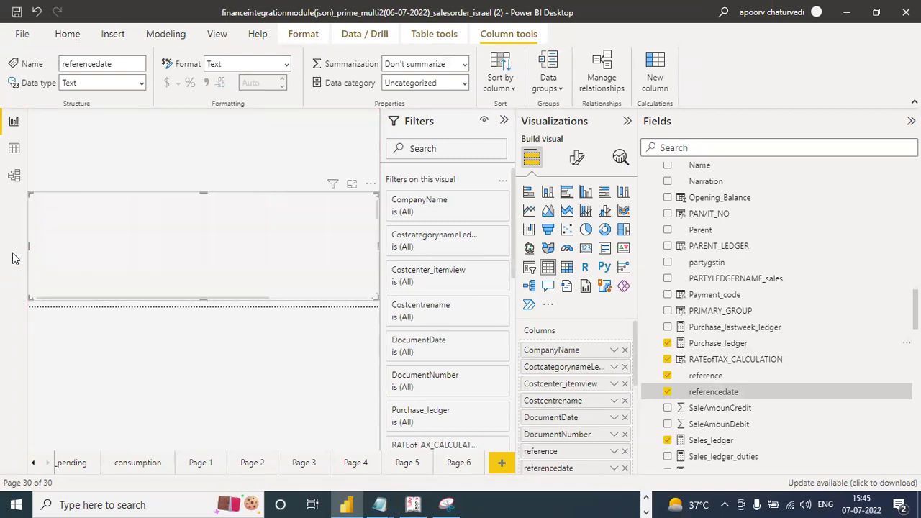
click(628, 122)
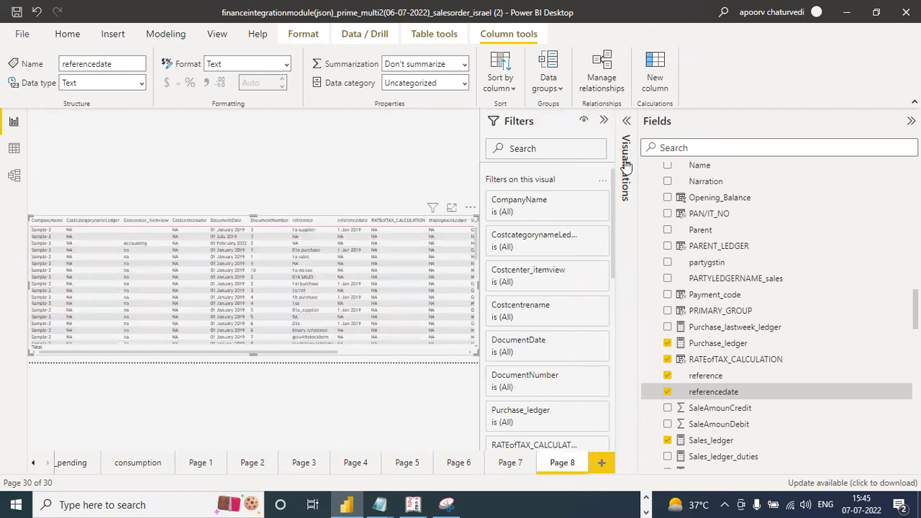
click(602, 121)
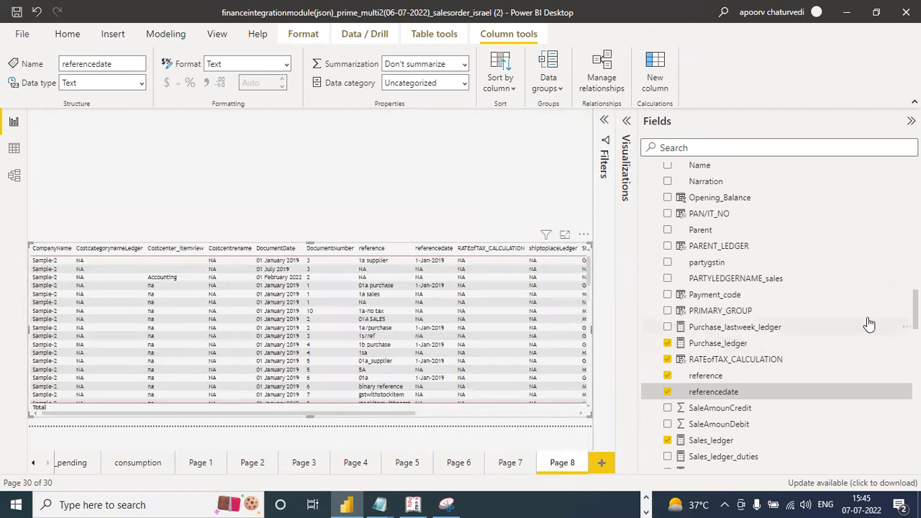
Step: Expand the TDSreport table to inspect its fields and collapse it again
scroll(777, 391, down, 15)
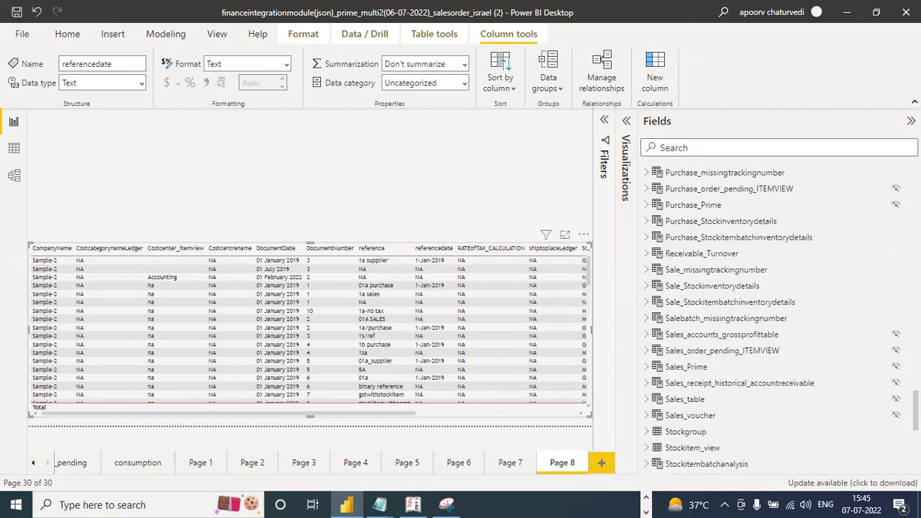
scroll(723, 417, down, 3)
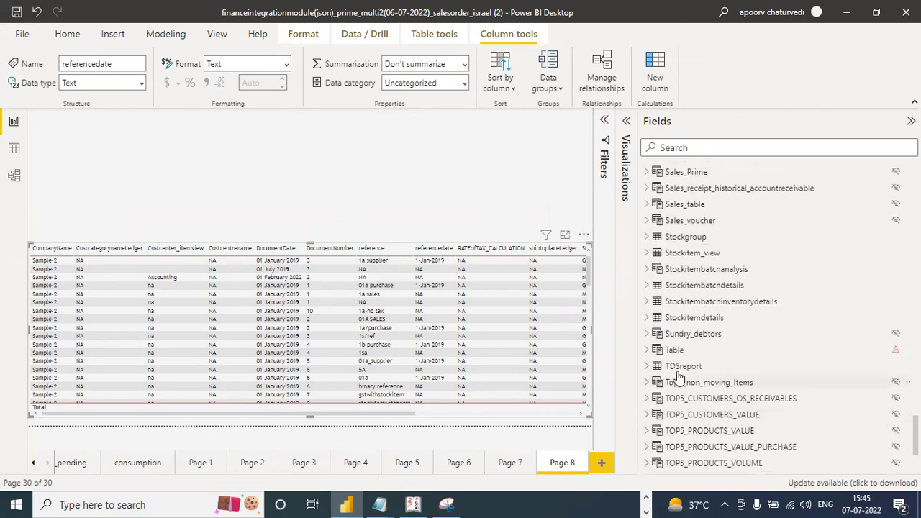
click(649, 367)
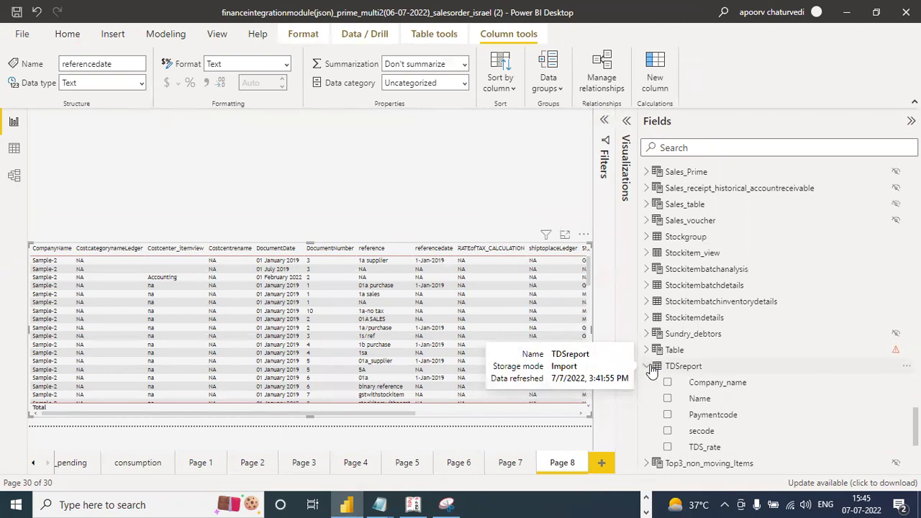
click(650, 367)
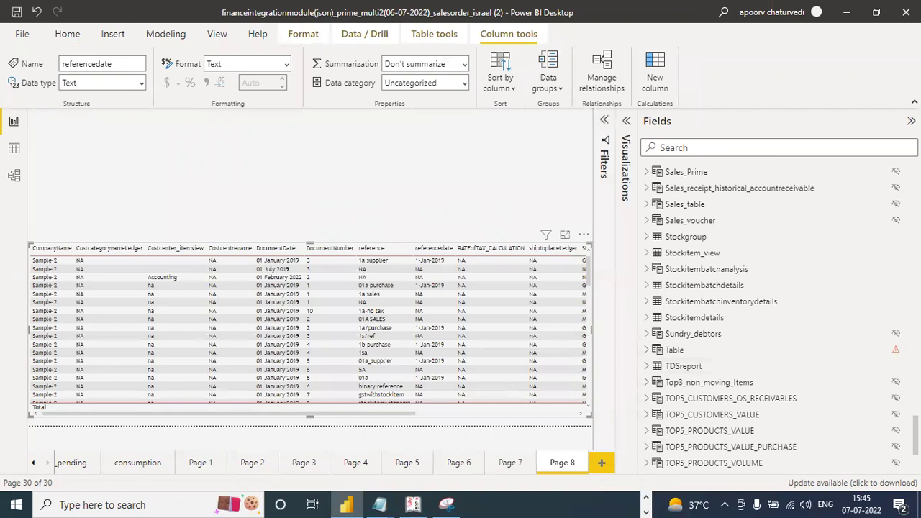
Step: Add a new blank report page after the ledger table page
scroll(776, 317, up, 5)
scroll(777, 317, down, 4)
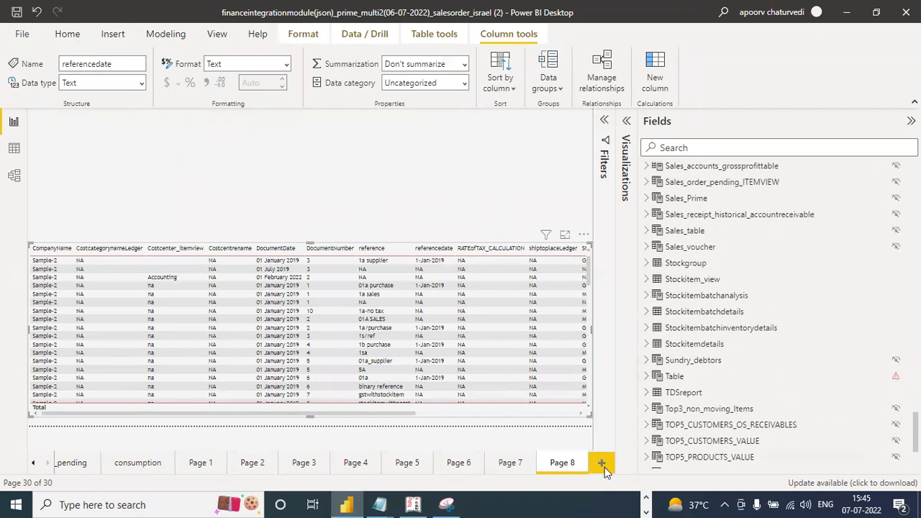
key(ctrl+m)
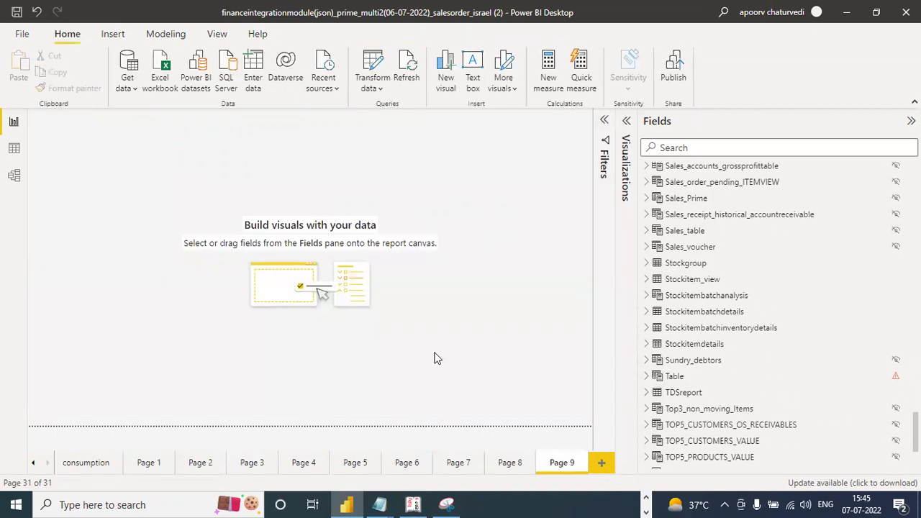
Step: Build a table on the blank page from the TDSreport fields Company_name, Name, Paymentcode and secode
click(646, 392)
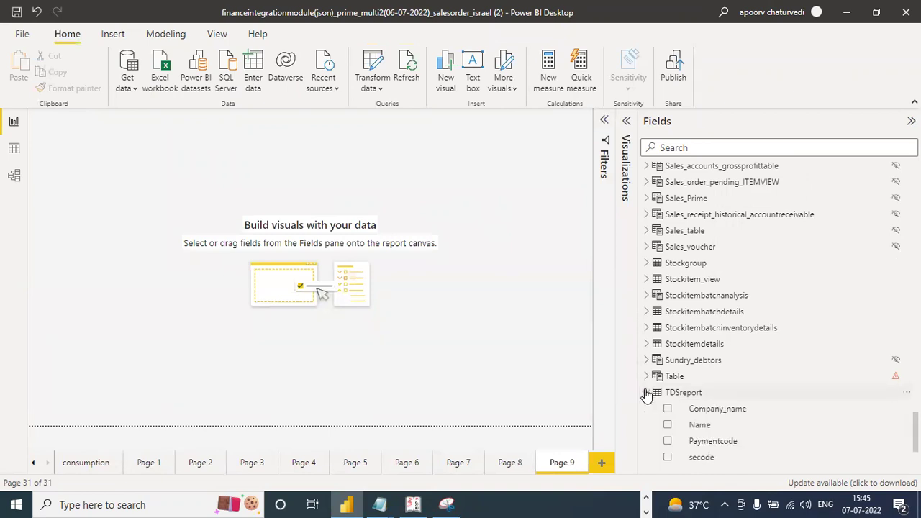
click(668, 410)
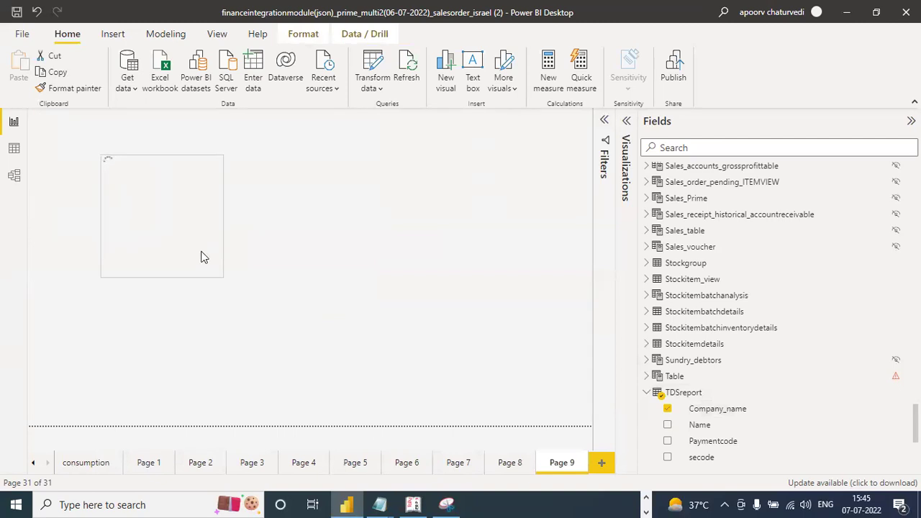
click(667, 440)
click(667, 457)
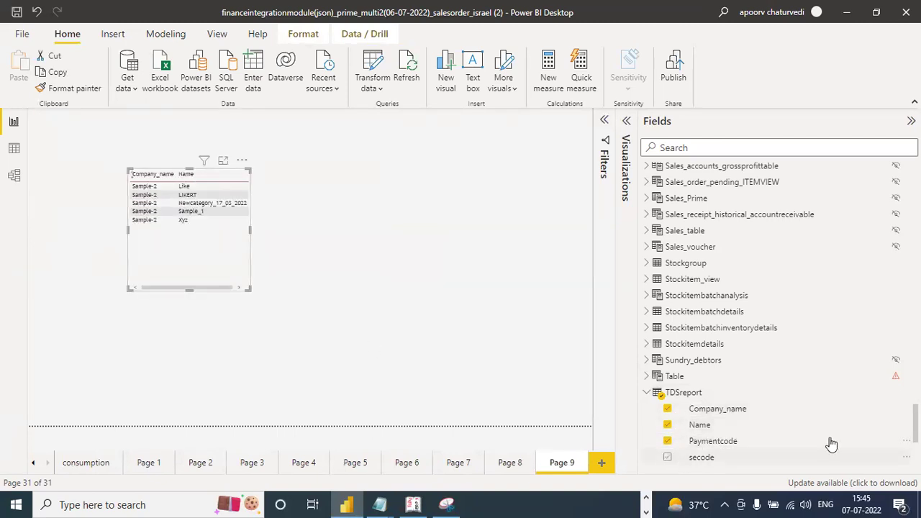
scroll(842, 417, down, 2)
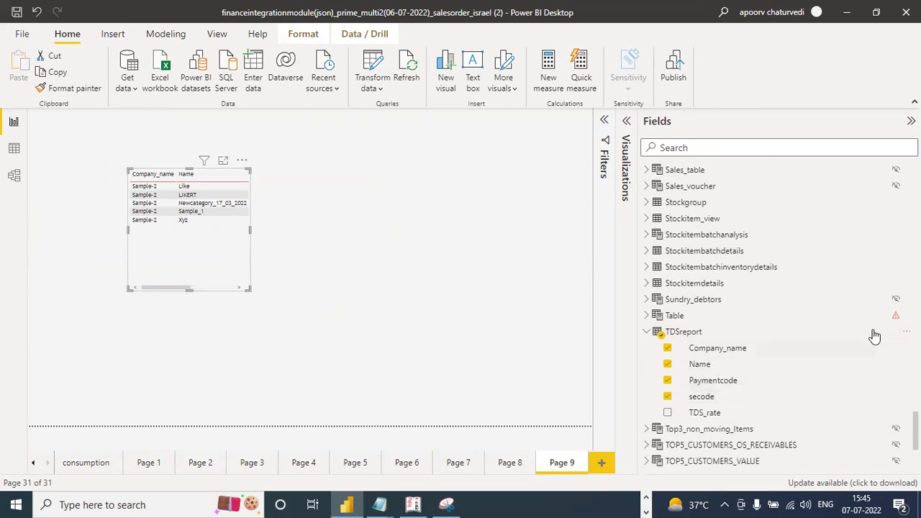
Step: Return to Page 8 and examine the Sales_ledger and Purchase_ledger columns at the end of the ledger table
scroll(774, 317, up, 15)
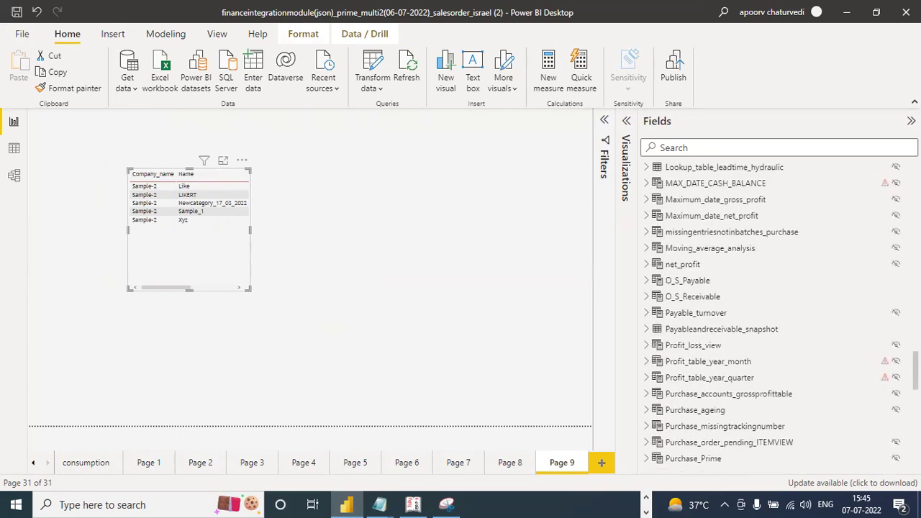
scroll(777, 317, up, 8)
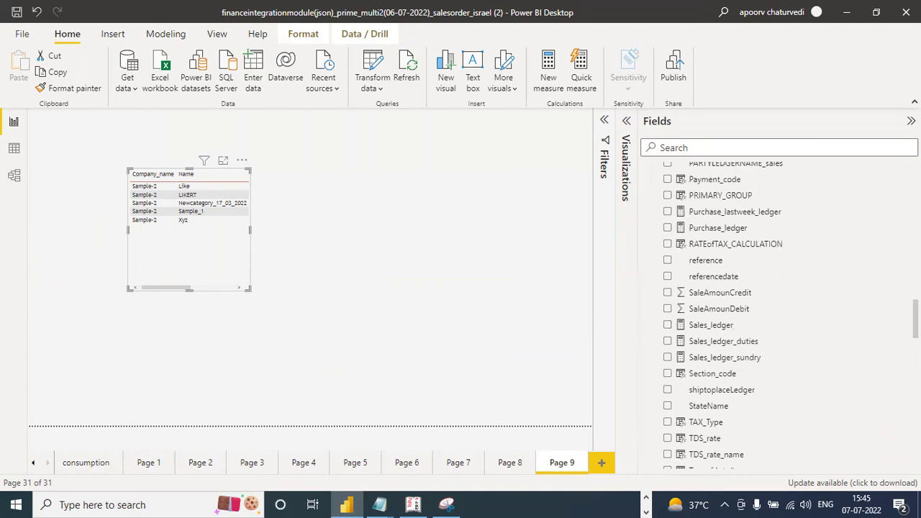
scroll(810, 304, up, 5)
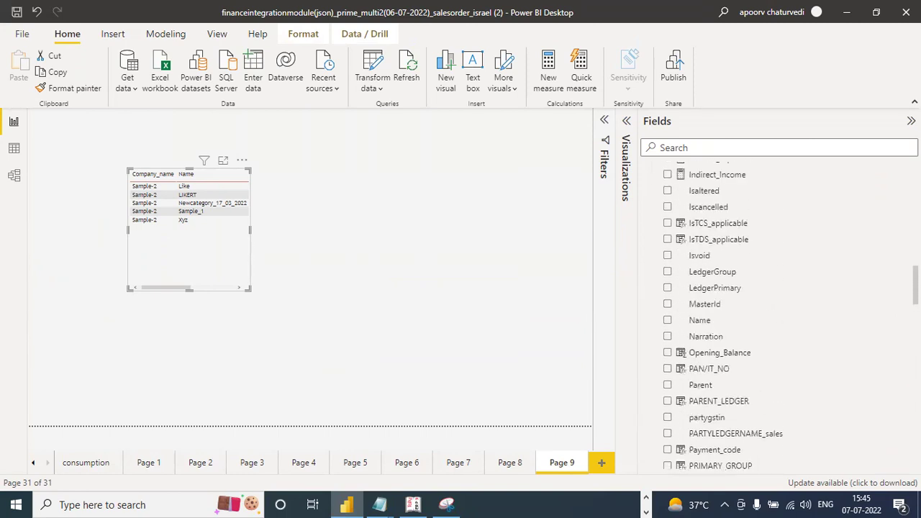
click(512, 464)
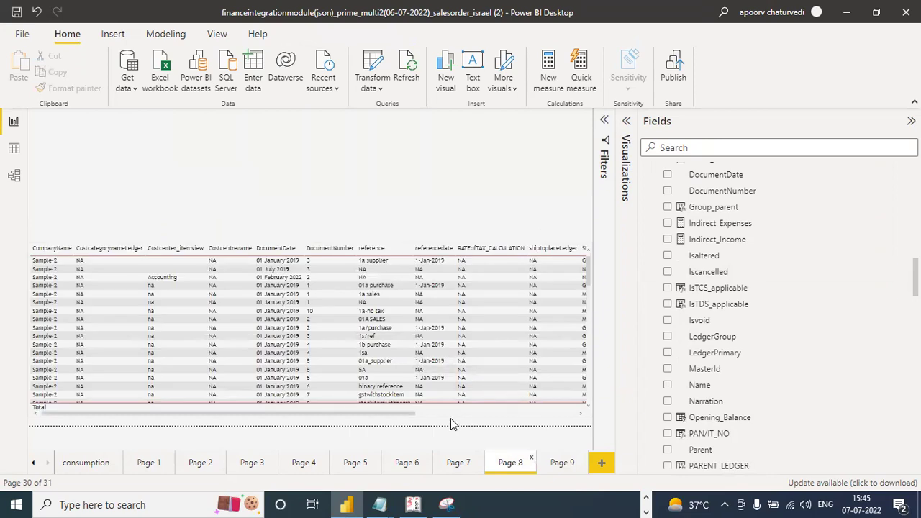
click(452, 413)
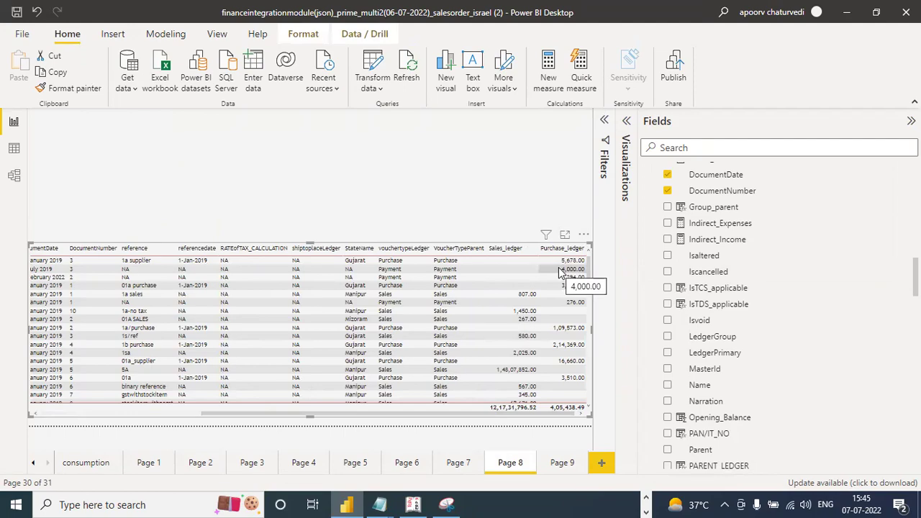
Step: Switch to Tally to view the registers under Account Books, then return to Power BI and check the ledger table's totals
click(412, 504)
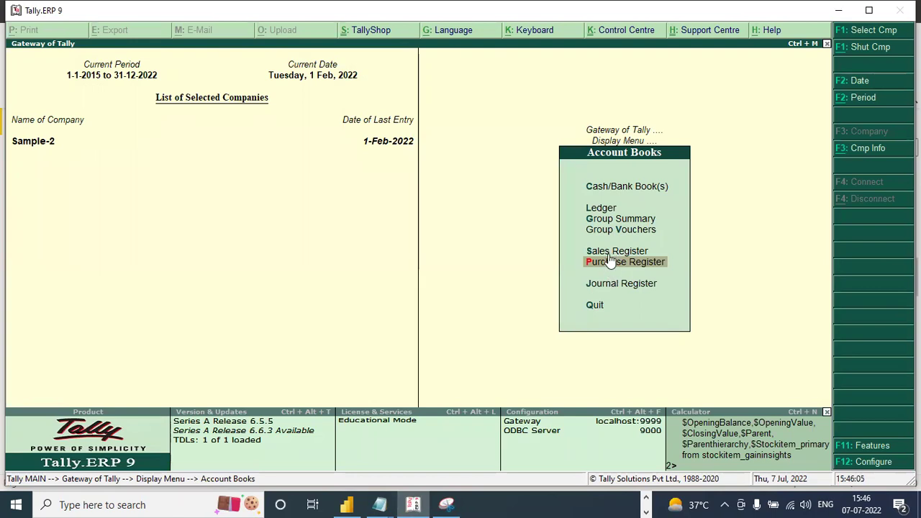
click(346, 504)
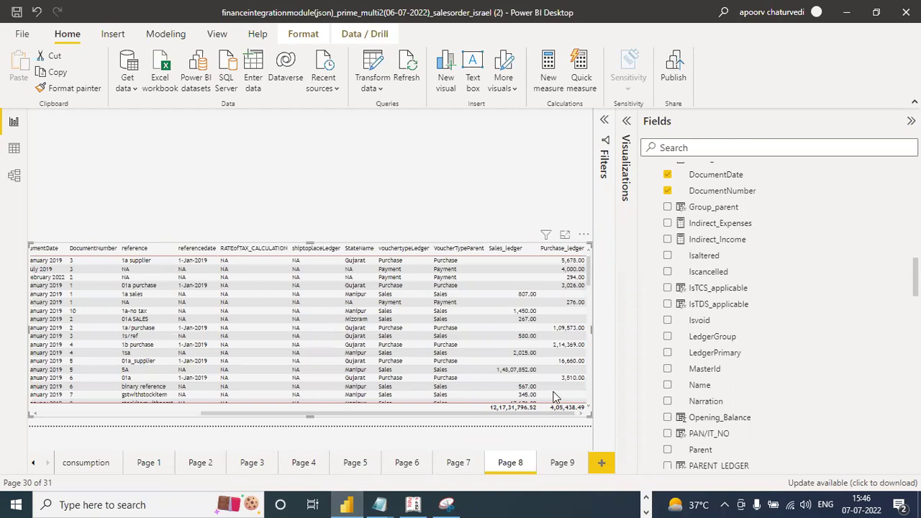
drag(512, 412, 554, 408)
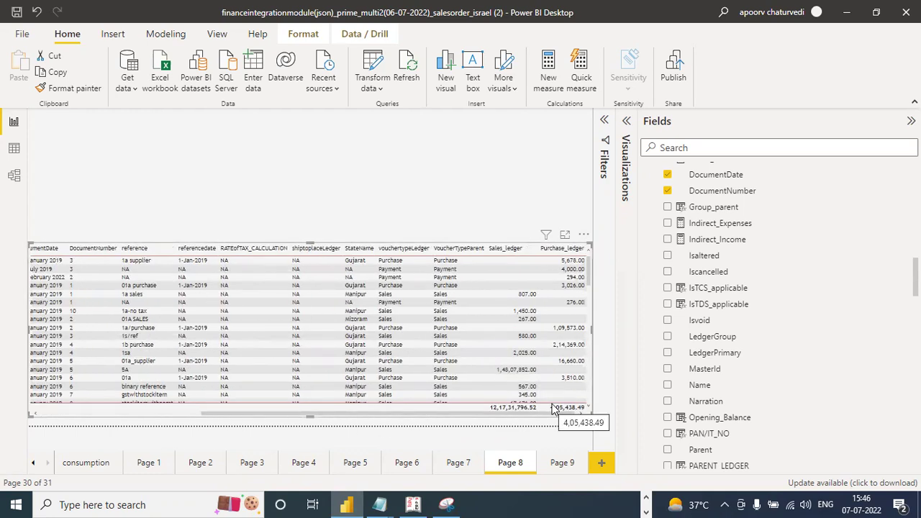
Step: Add the Ledger_view fields IsTCS_applicable and IsTDS_applicable to the ledger table and bring the new columns into view
scroll(776, 316, up, 5)
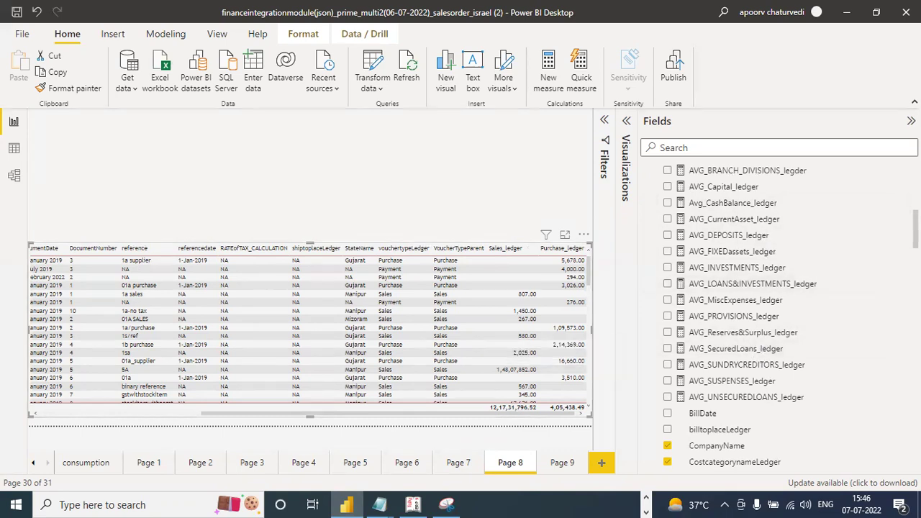
scroll(776, 316, up, 3)
scroll(777, 317, down, 6)
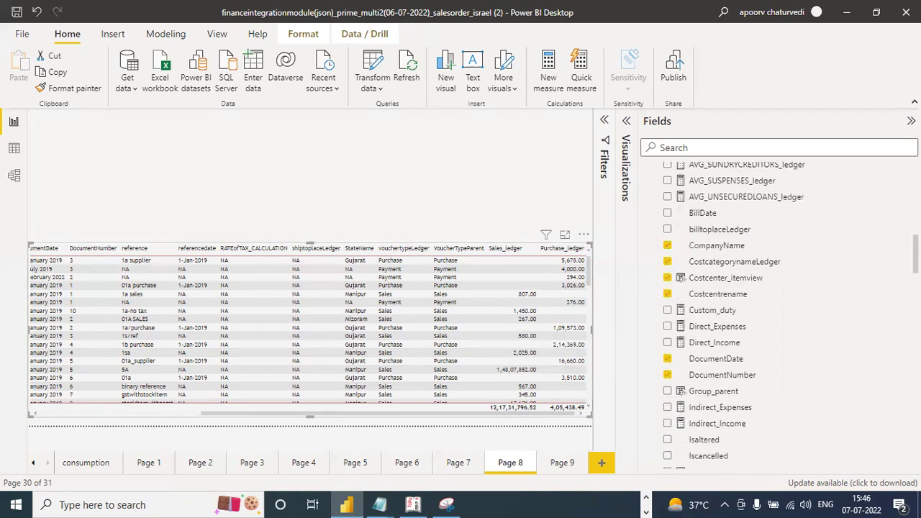
scroll(748, 324, down, 3)
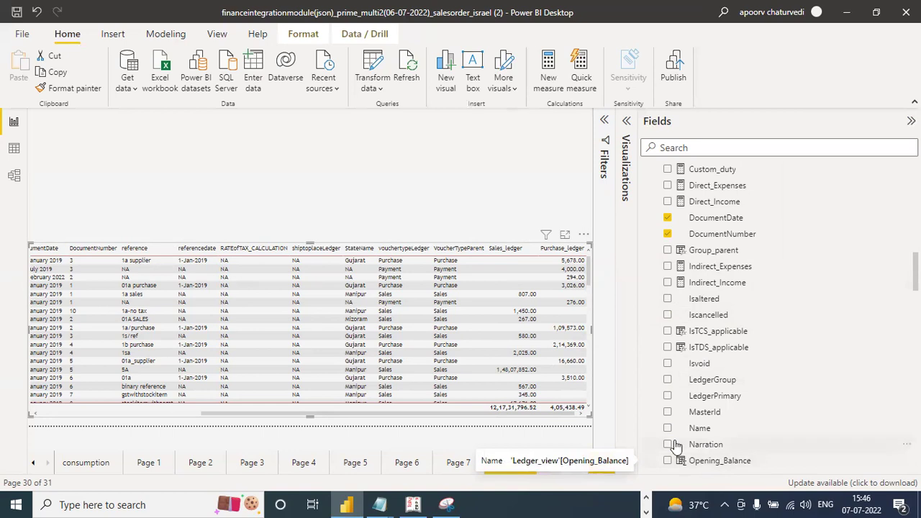
click(666, 332)
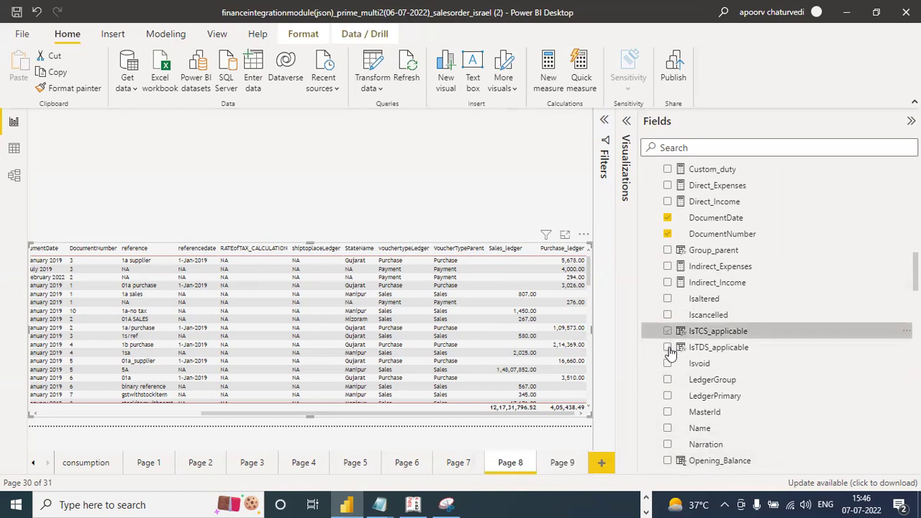
click(668, 348)
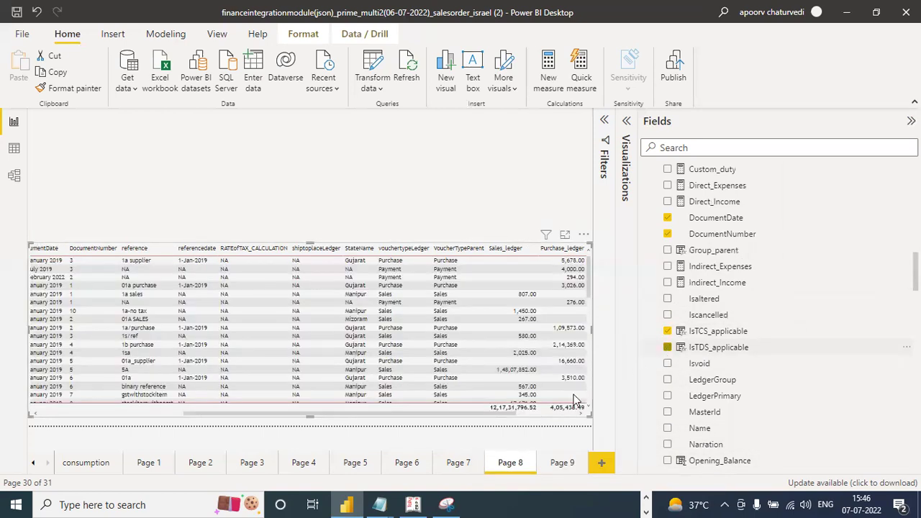
click(552, 416)
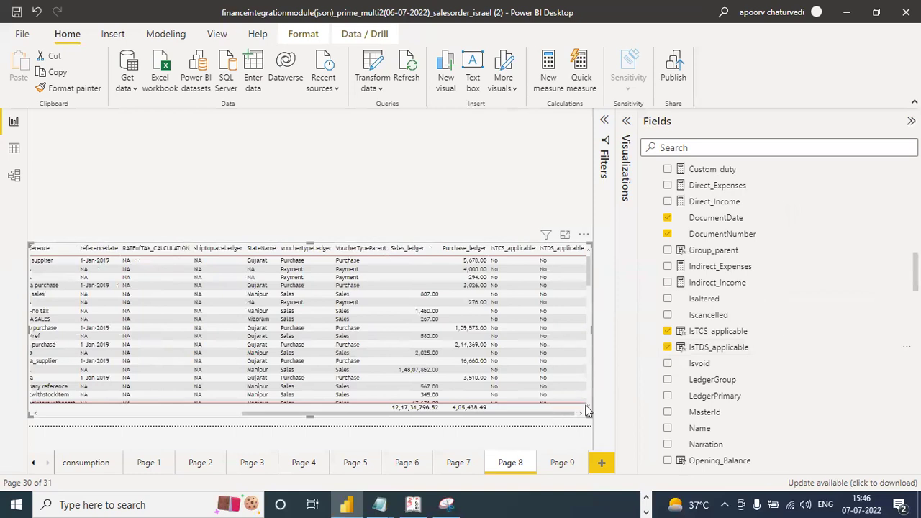
Step: Open the TDS &GST Audit report page and examine the columns of its lower table across the full width
scroll(777, 317, down, 3)
scroll(660, 201, up, 10)
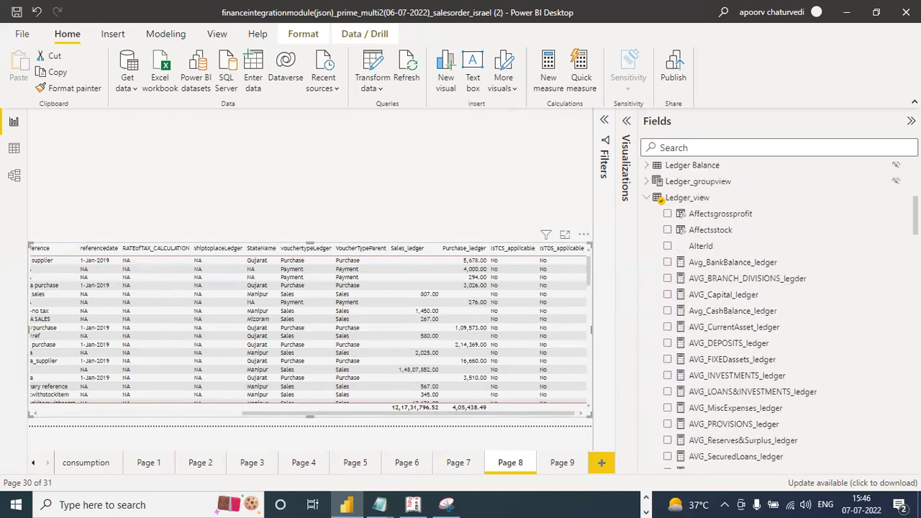
scroll(777, 317, up, 1)
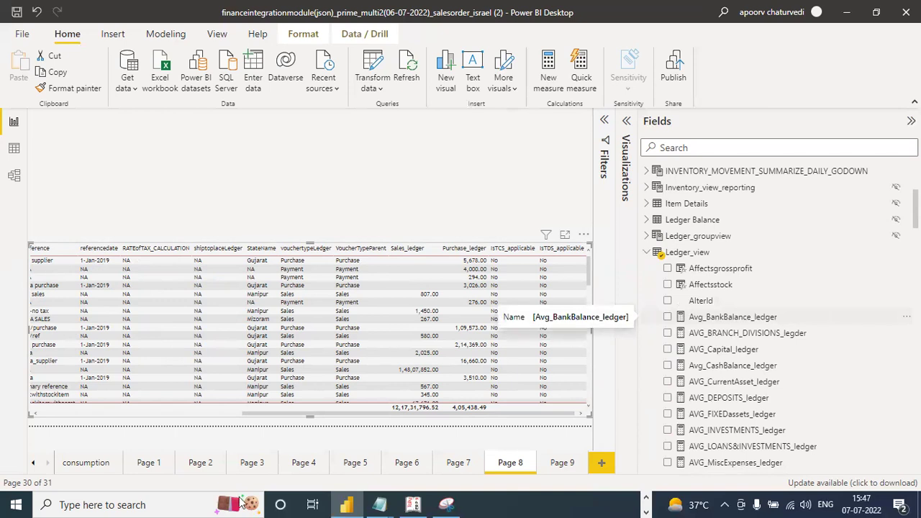
click(33, 463)
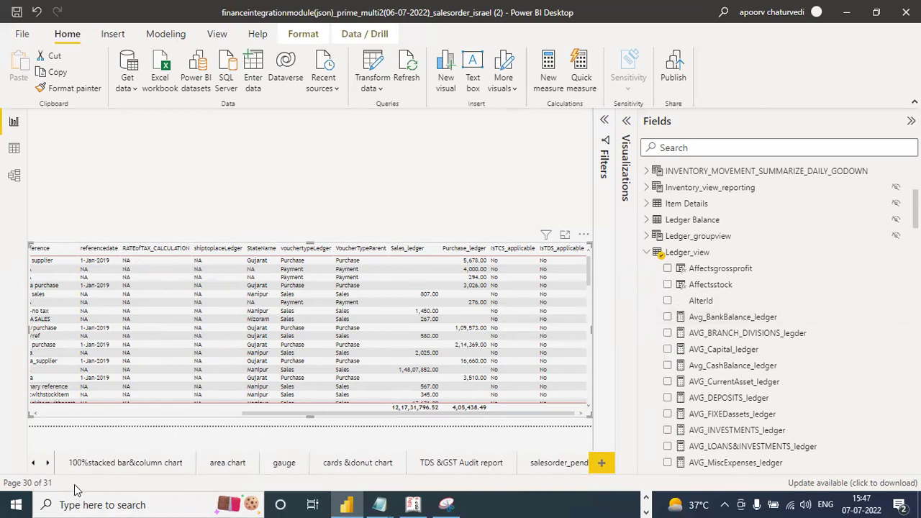
click(420, 462)
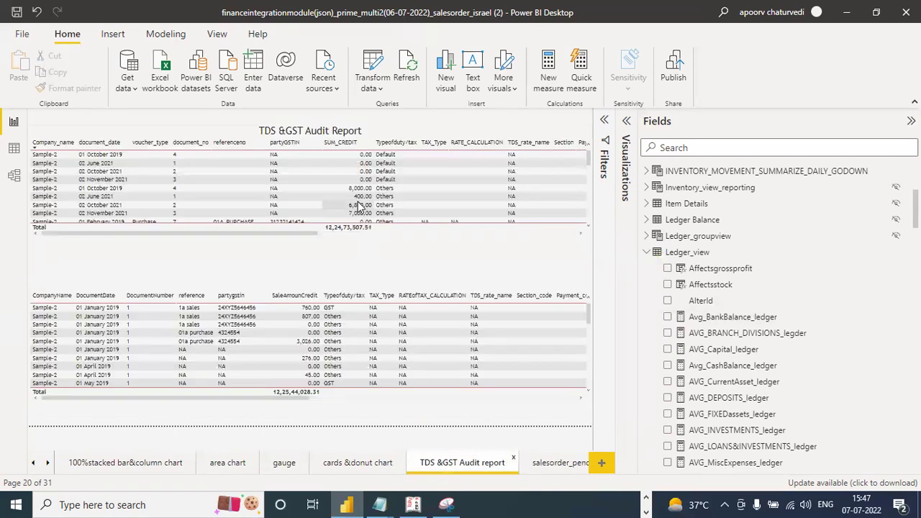
click(352, 407)
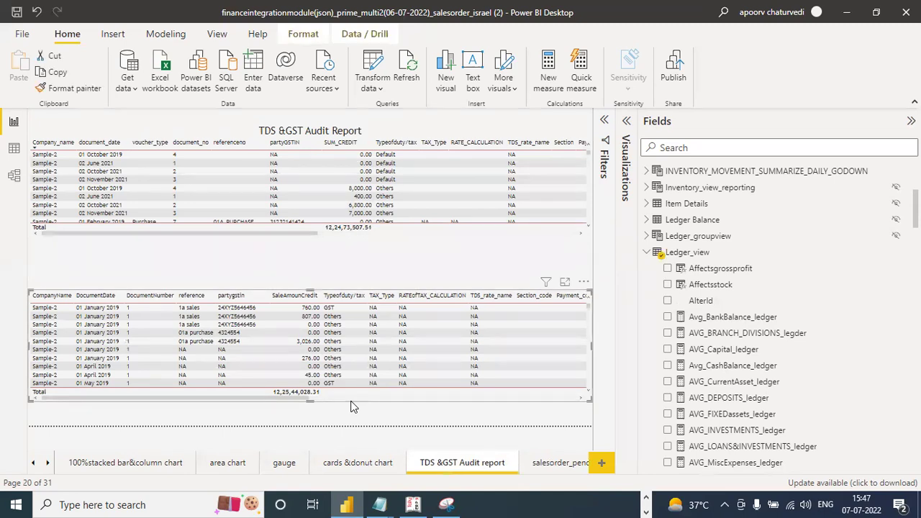
click(351, 399)
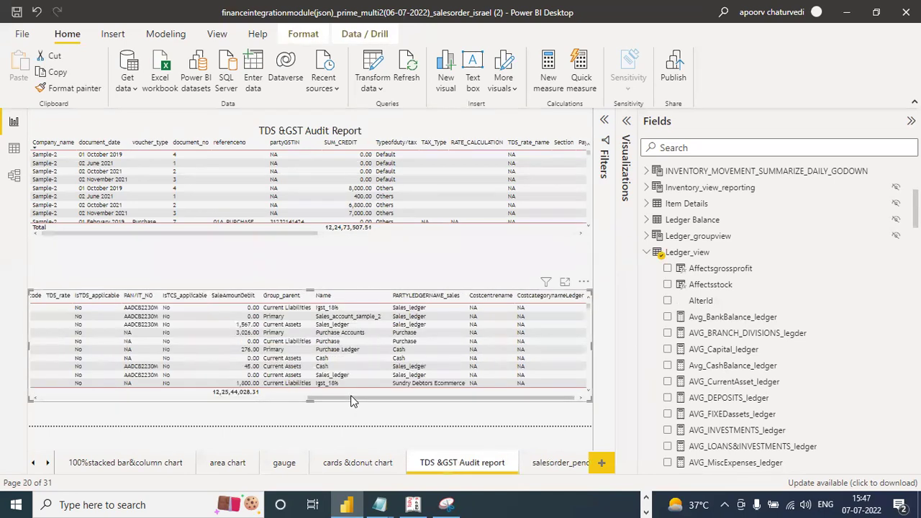
click(224, 394)
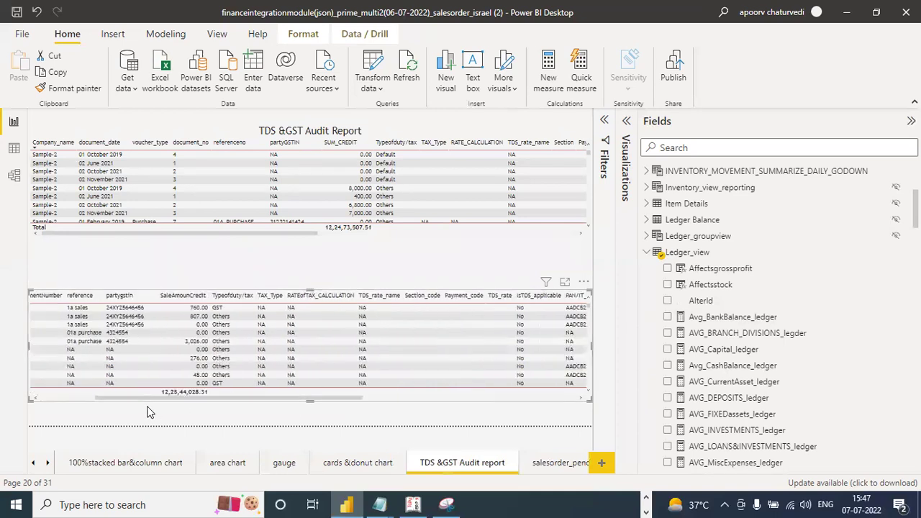
click(76, 399)
drag(164, 401, 382, 413)
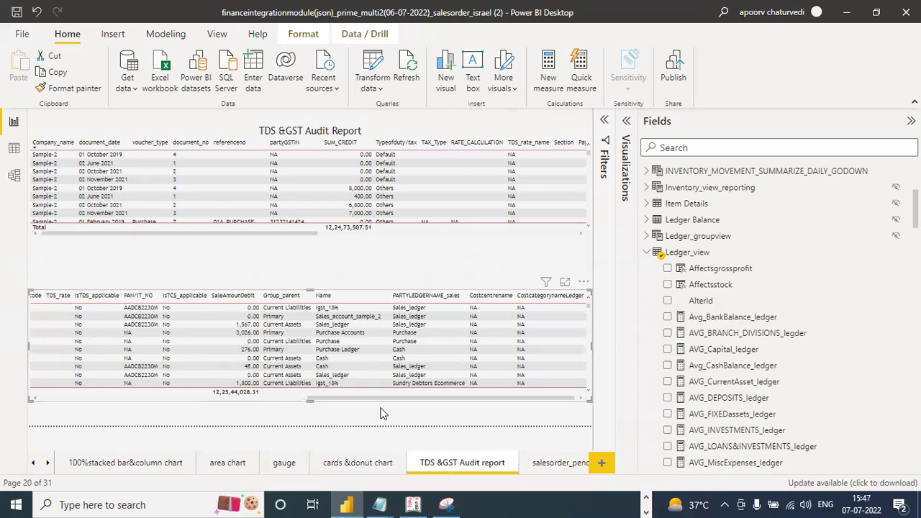
Step: Add another blank report page, collapse the Ledger_view table and expand the fields of Payableandreceivable_snapshot
click(602, 468)
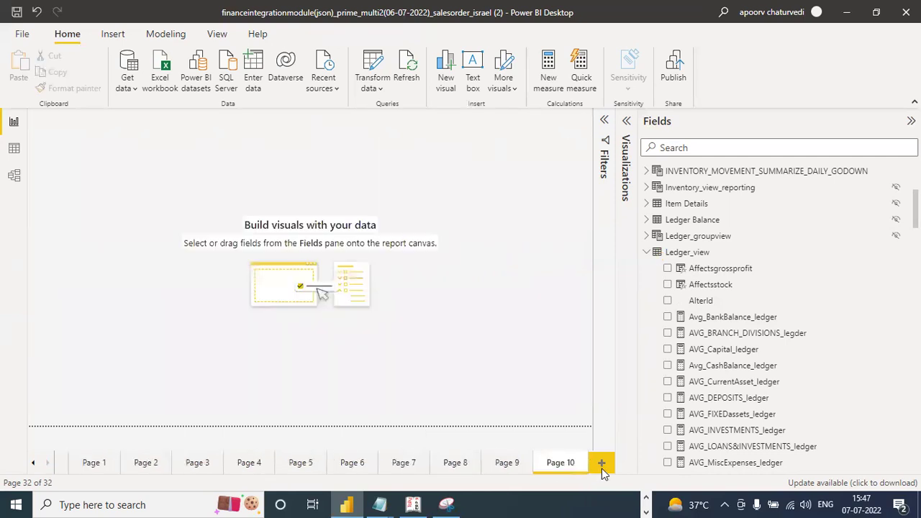
click(646, 252)
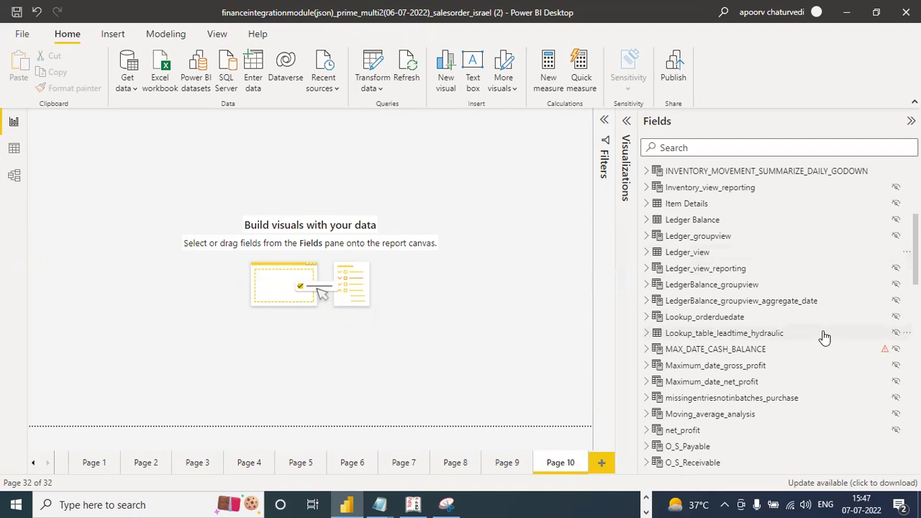
scroll(780, 317, down, 5)
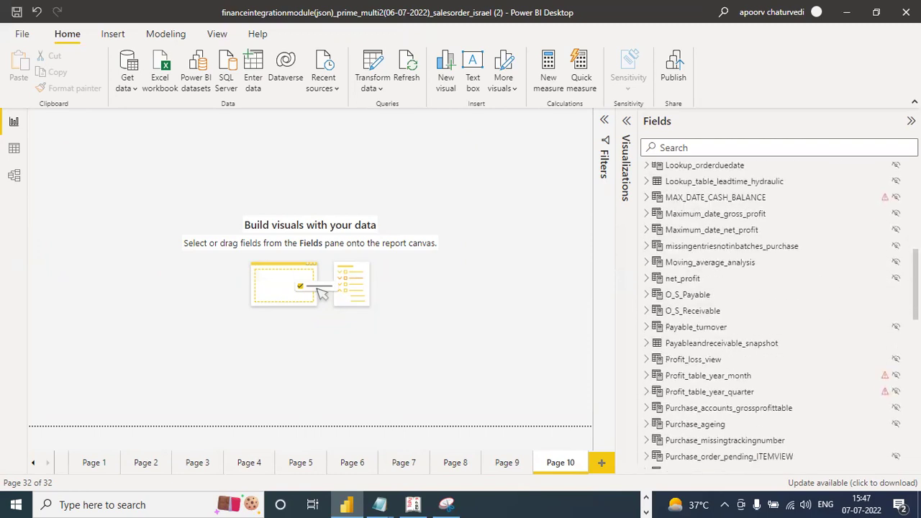
click(647, 344)
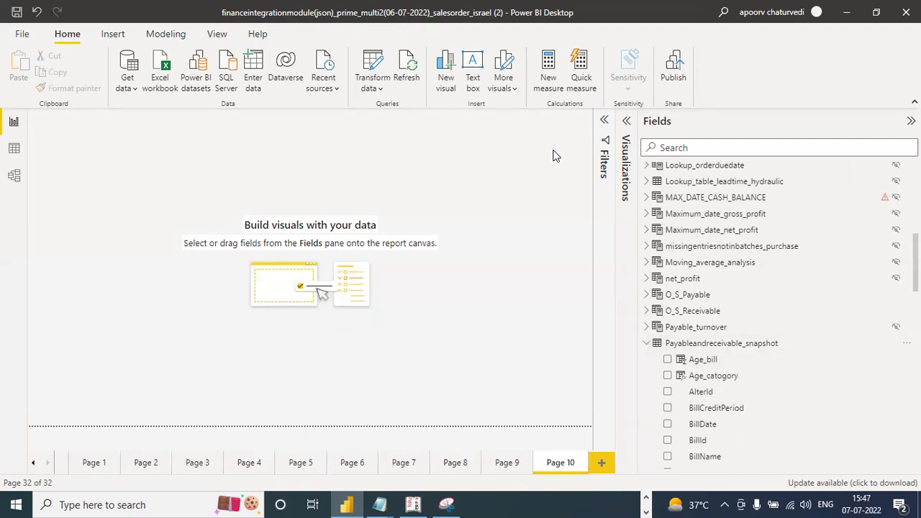
Step: Insert an empty table visual on the new page and enlarge it to cover most of the canvas
click(627, 122)
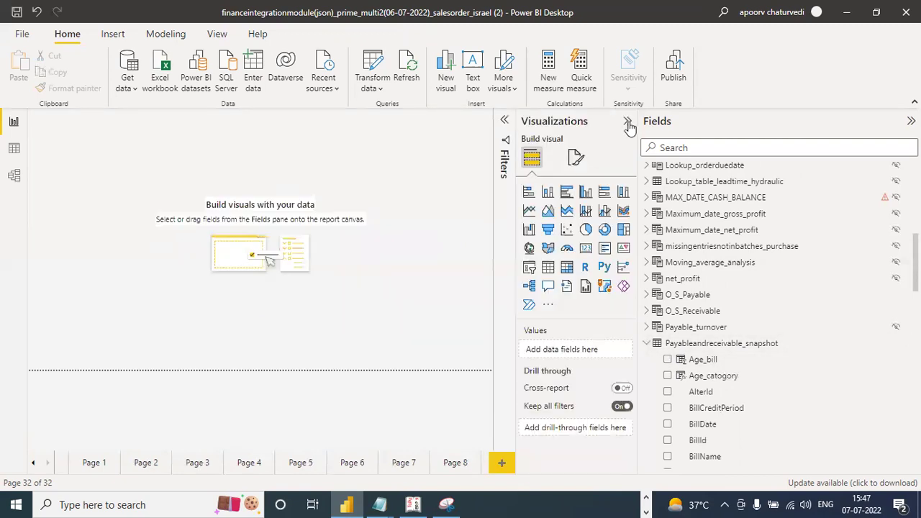
click(547, 267)
drag(93, 186, 255, 292)
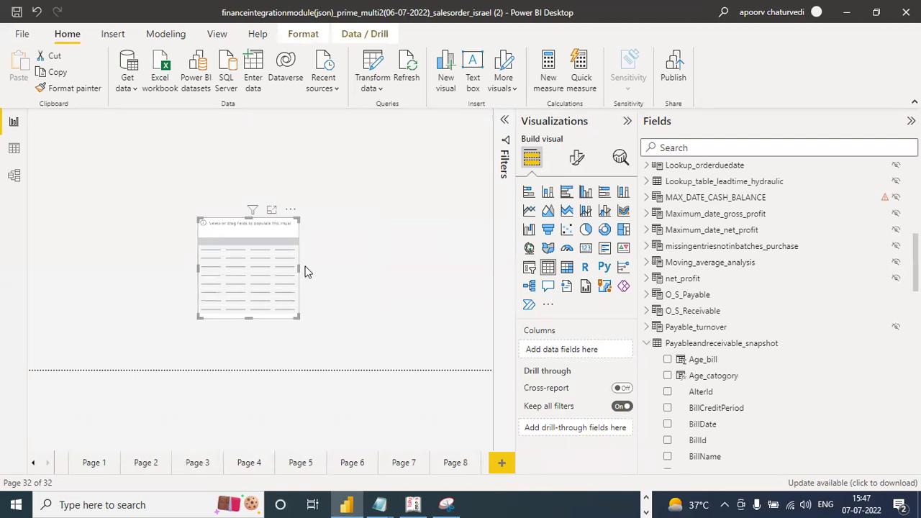
drag(297, 266, 429, 280)
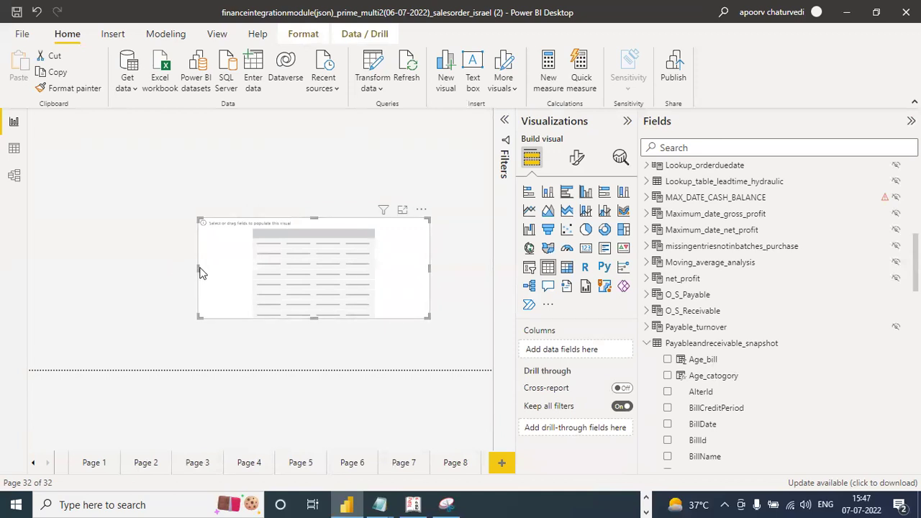
drag(198, 269, 95, 271)
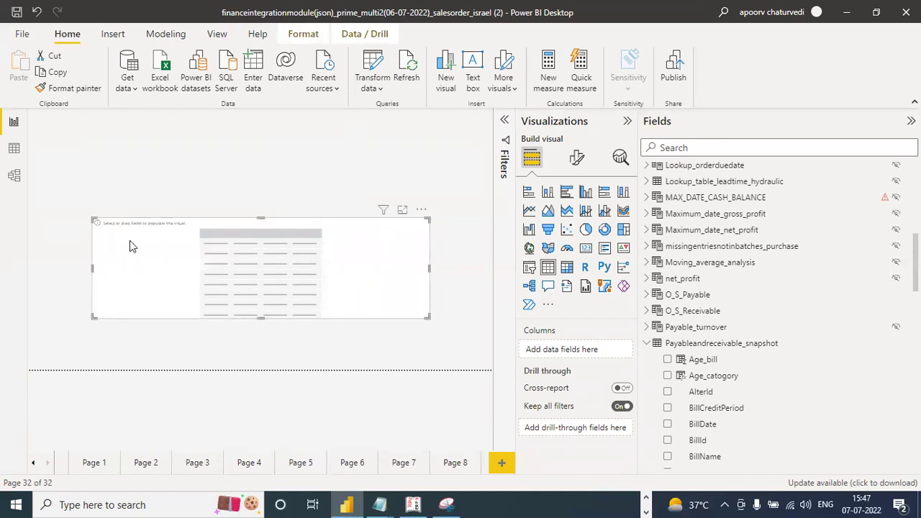
drag(260, 218, 261, 136)
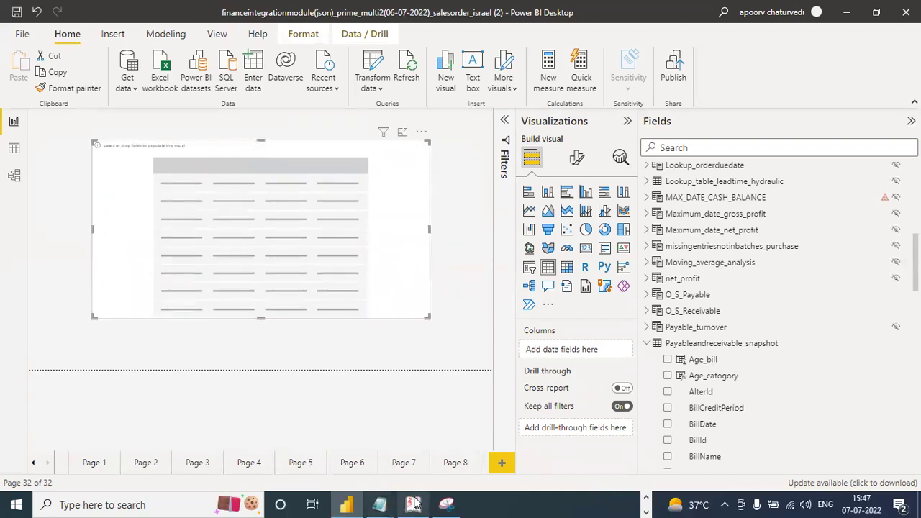
Step: Switch to Tally and leave the Account Books menu for the Display Menu
click(413, 505)
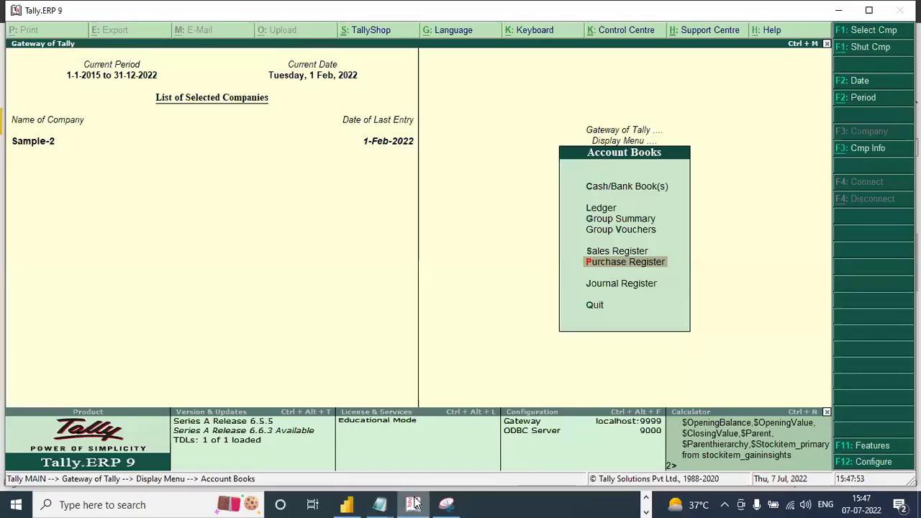
click(595, 307)
click(597, 310)
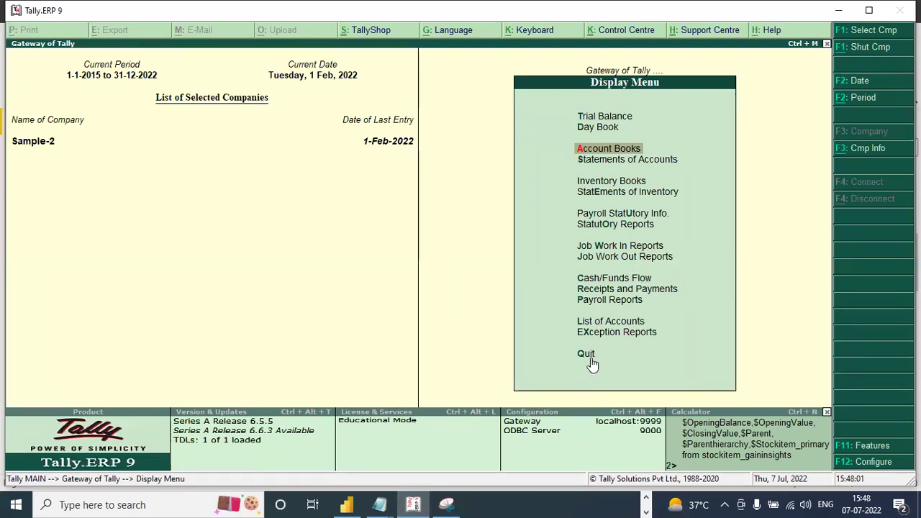
Step: Return to Power BI and add Age_bill, Age_catogory, BillDate, BillId and BillName from Payableandreceivable_snapshot to the empty table
click(356, 504)
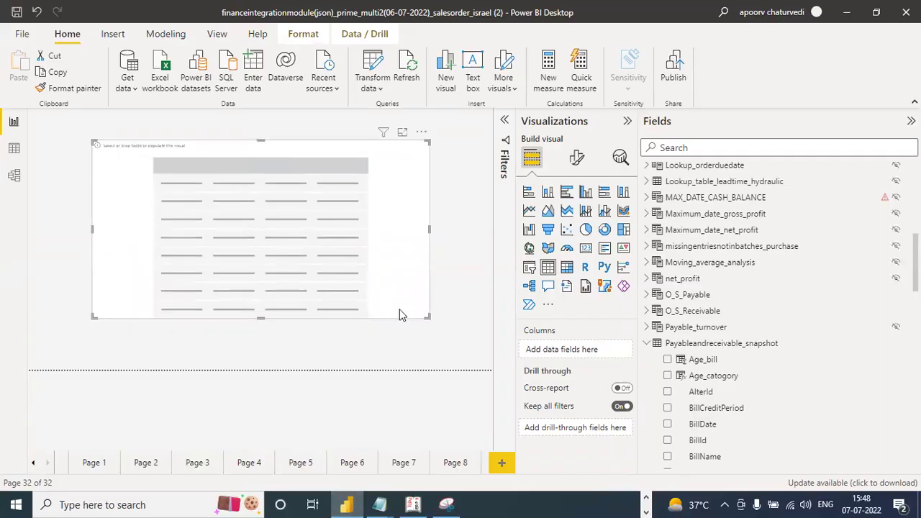
click(667, 359)
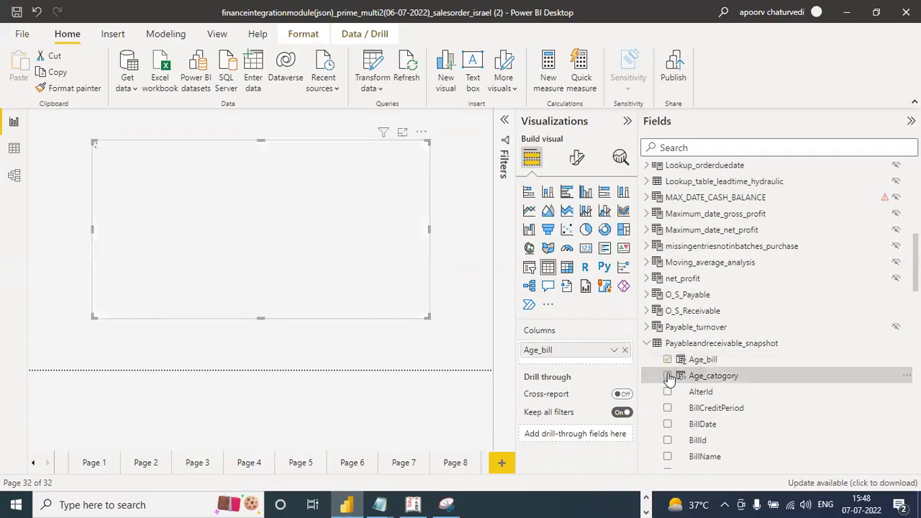
click(667, 424)
click(666, 440)
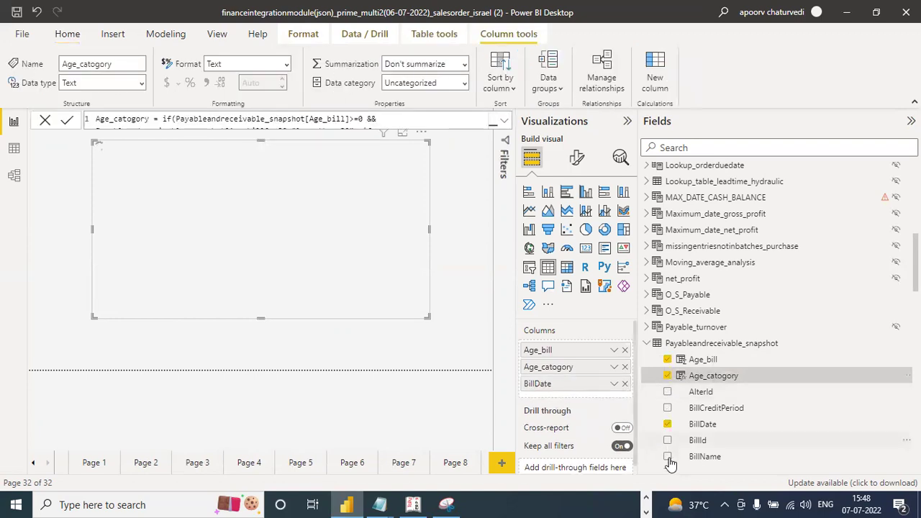
click(668, 457)
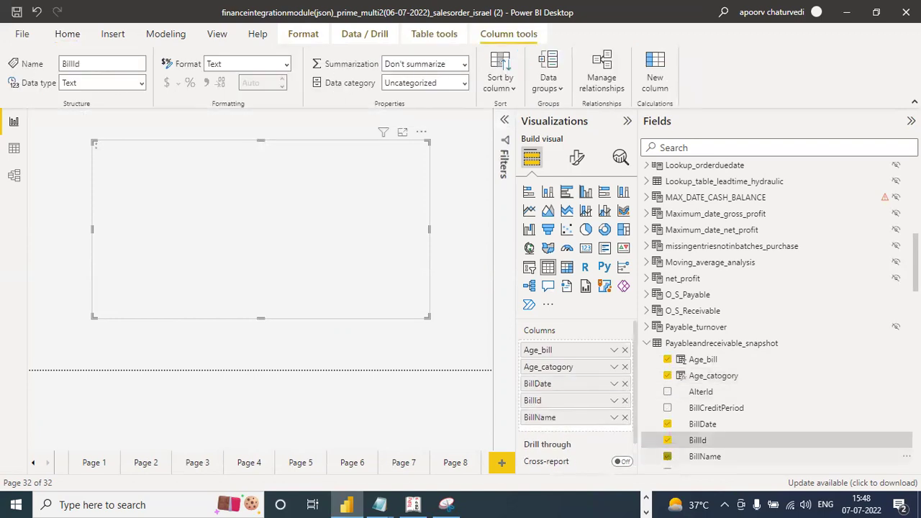
Step: Add the Payableandreceivable_snapshot fields ClosingBalance, Company_name, DueDate, Email and Ledger to the table
scroll(649, 367, down, 3)
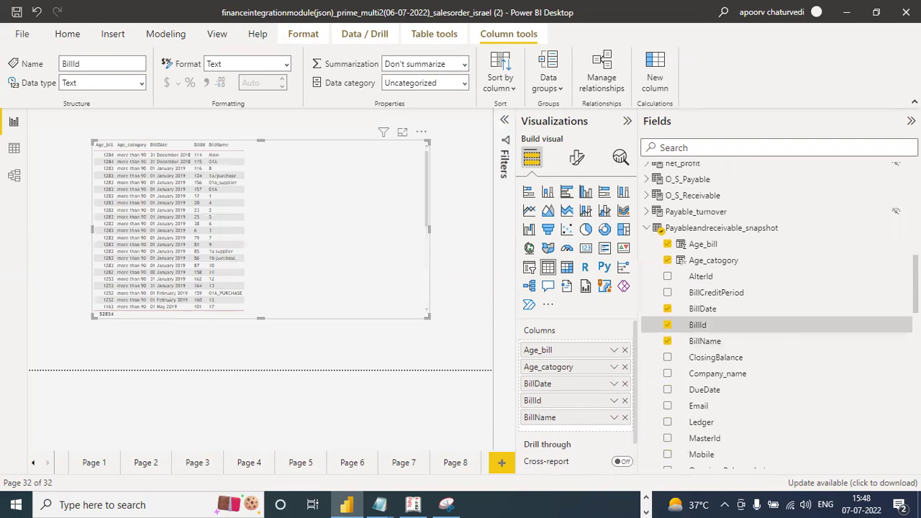
click(667, 357)
click(667, 373)
click(666, 389)
click(667, 405)
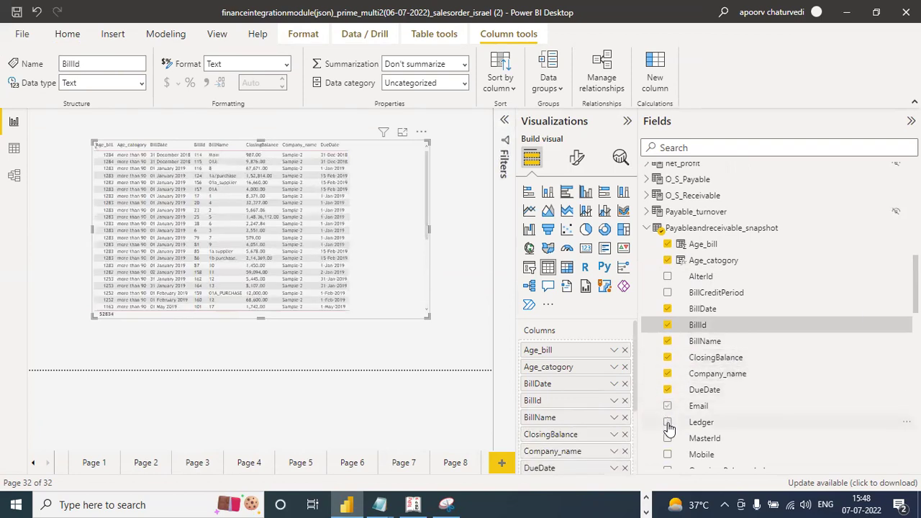
click(667, 422)
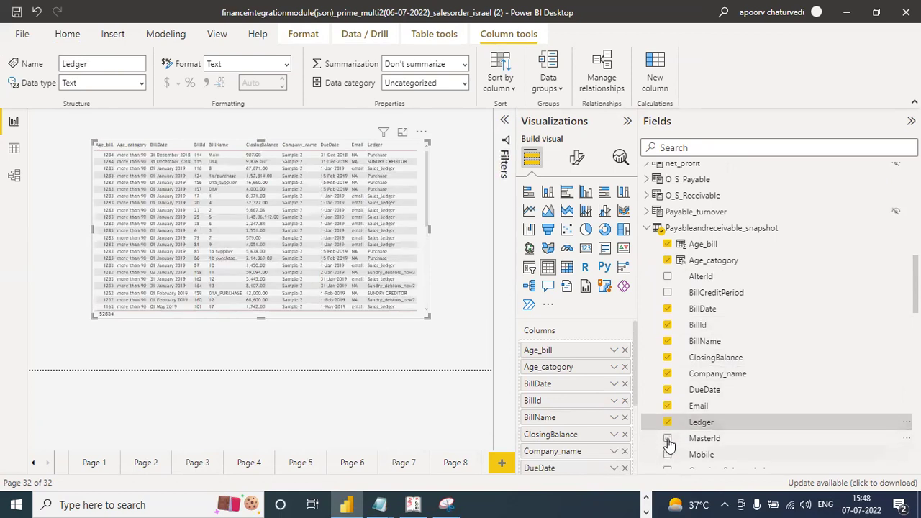
Step: Add the Payableandreceivable_snapshot fields Mobile, Opening_Balance_ledger, Payable, Receivable and VoucherNumber to the table
click(699, 453)
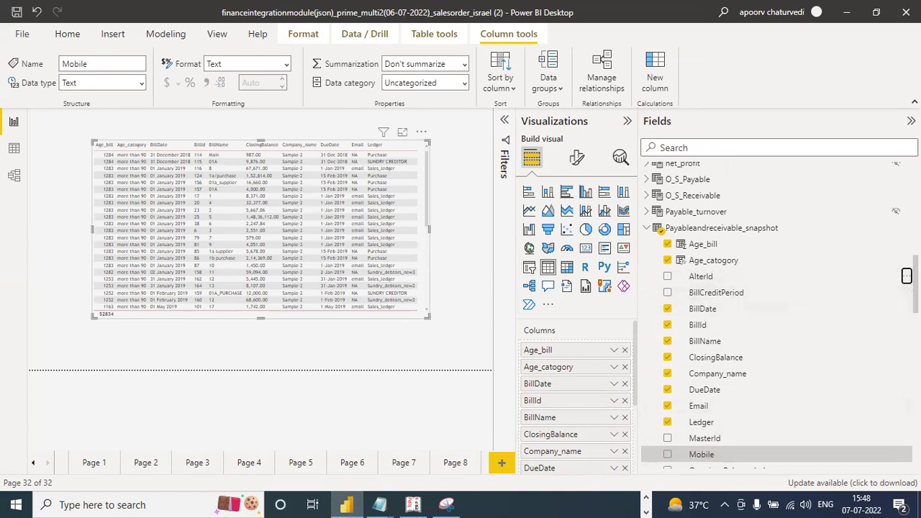
scroll(719, 360, down, 2)
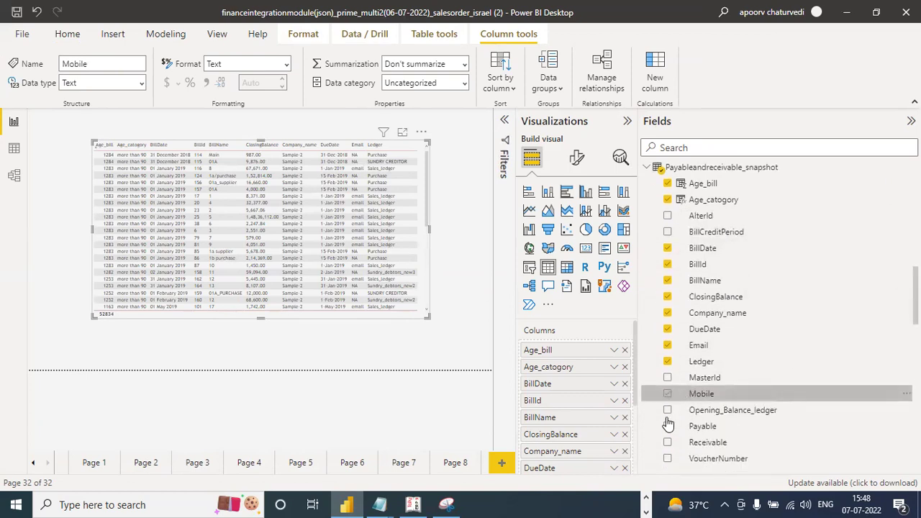
click(667, 394)
click(668, 441)
click(668, 458)
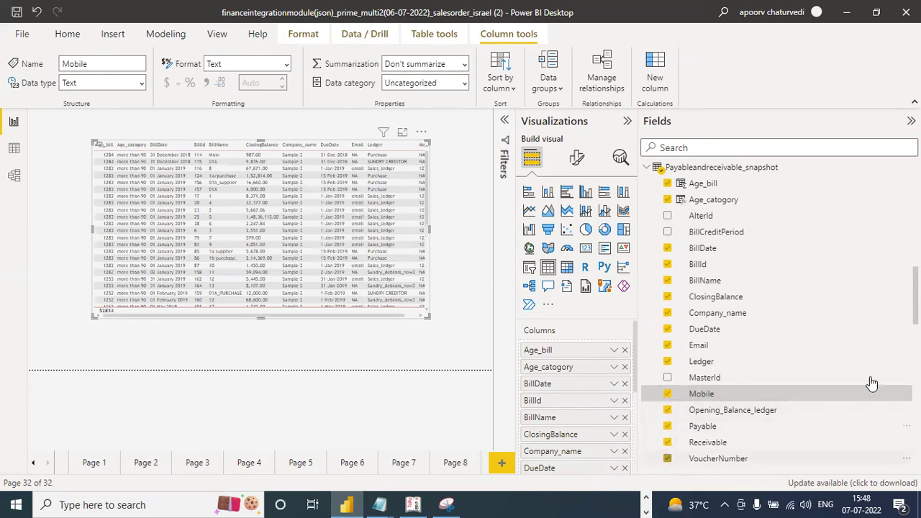
Step: Enlarge the payable and receivable table so that it fills nearly the full width and reaches the lower edge of the page
scroll(870, 384, down, 3)
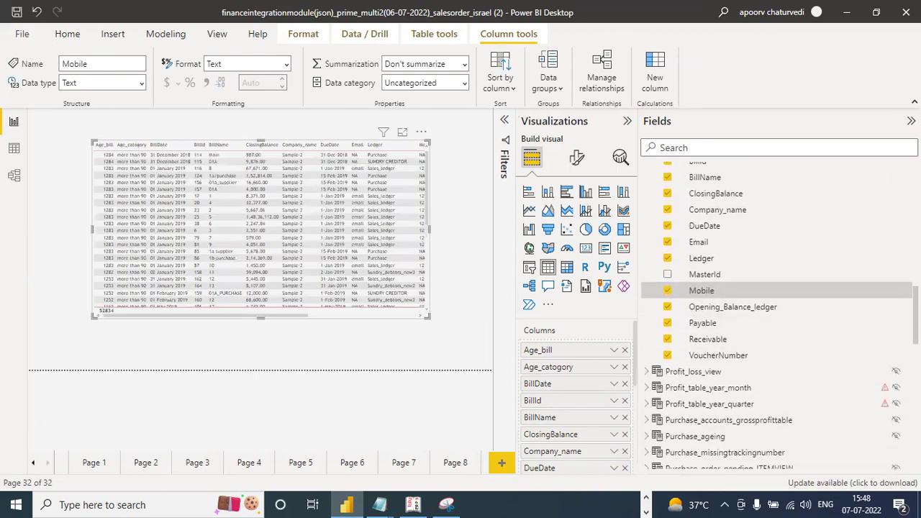
drag(429, 316, 491, 373)
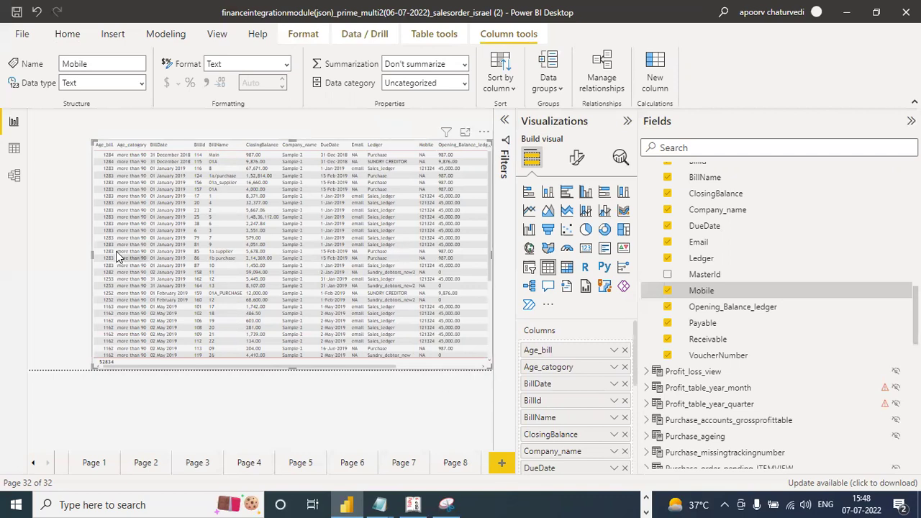
drag(91, 255, 41, 258)
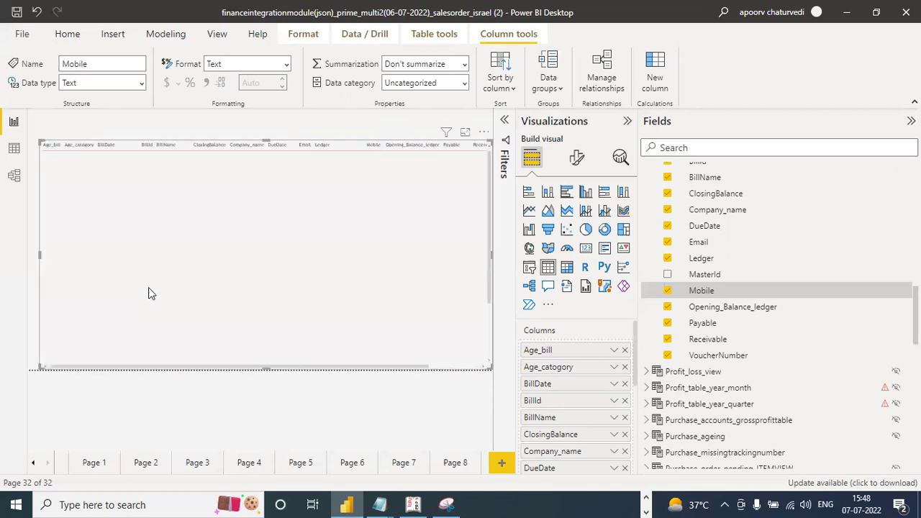
Step: Open report Page 8 and look through the data tables listed before Payableandreceivable_snapshot
click(453, 464)
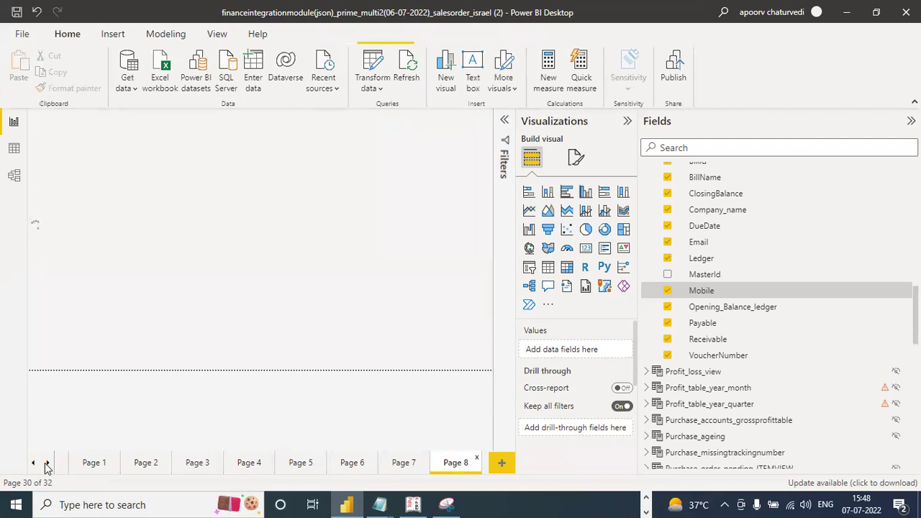
click(46, 463)
click(46, 463)
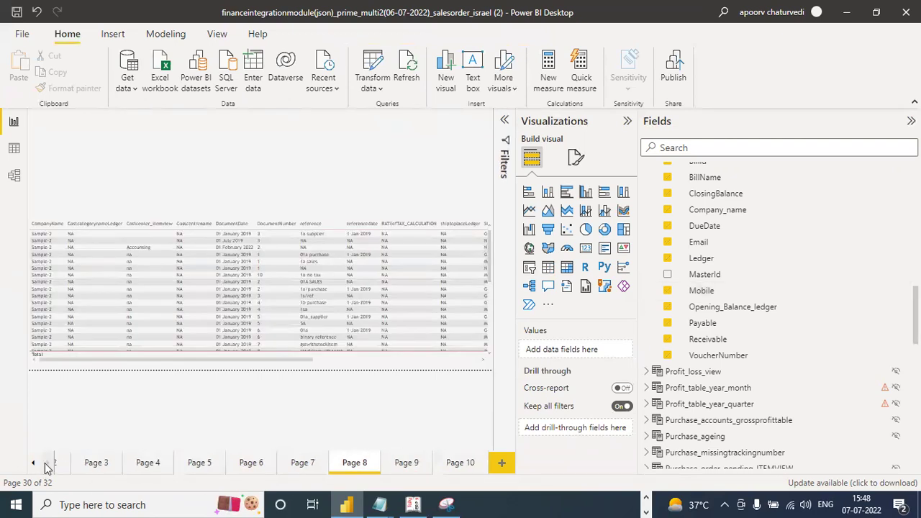
scroll(889, 325, up, 1)
scroll(771, 316, up, 5)
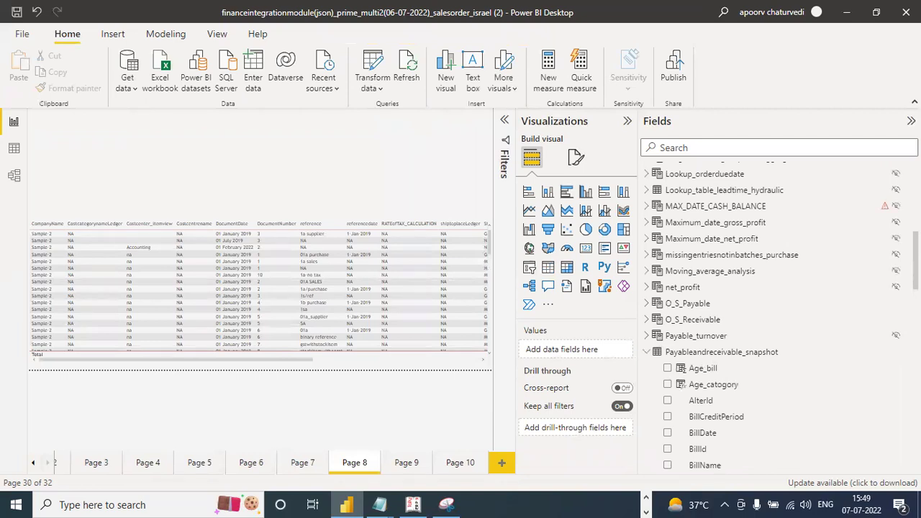
scroll(771, 317, up, 4)
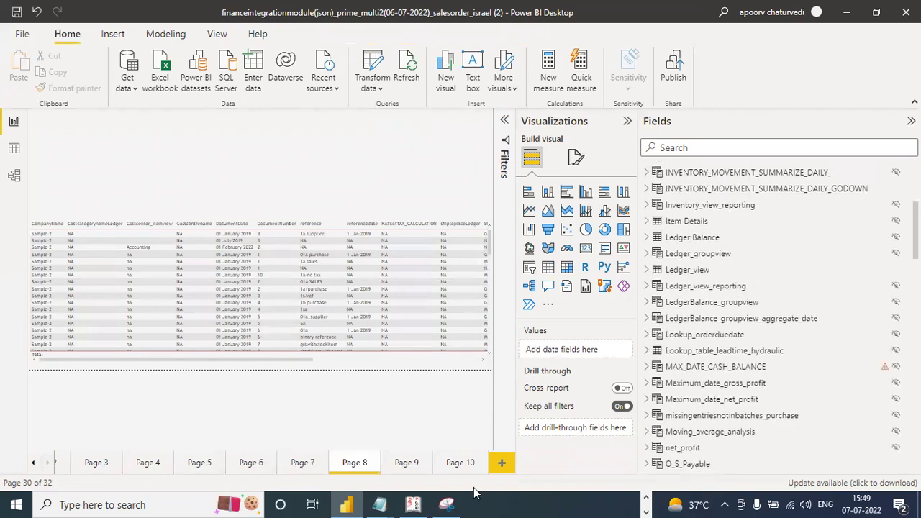
Step: In Notepad, append the line "Many a times the clients are not happy witht heir inventory valautions(WA, FIFO) across one or more companies"
mouse_move(379, 503)
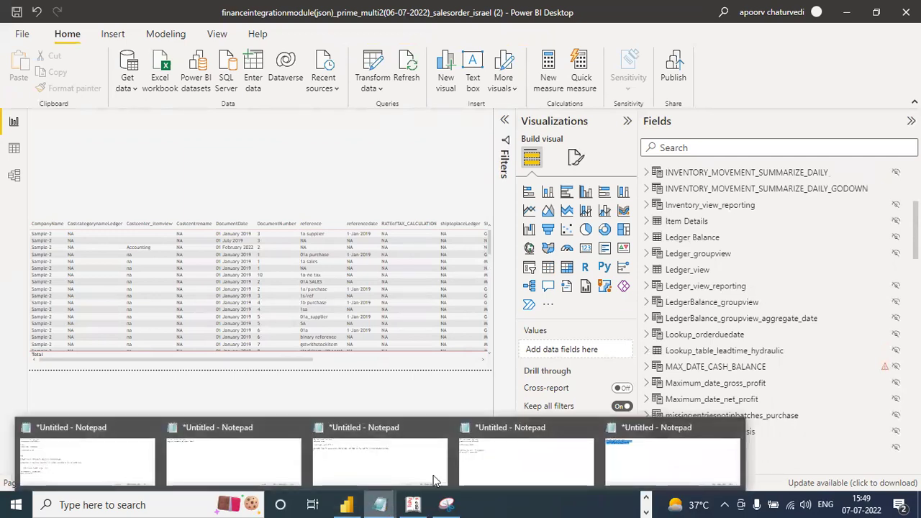
click(640, 464)
click(507, 327)
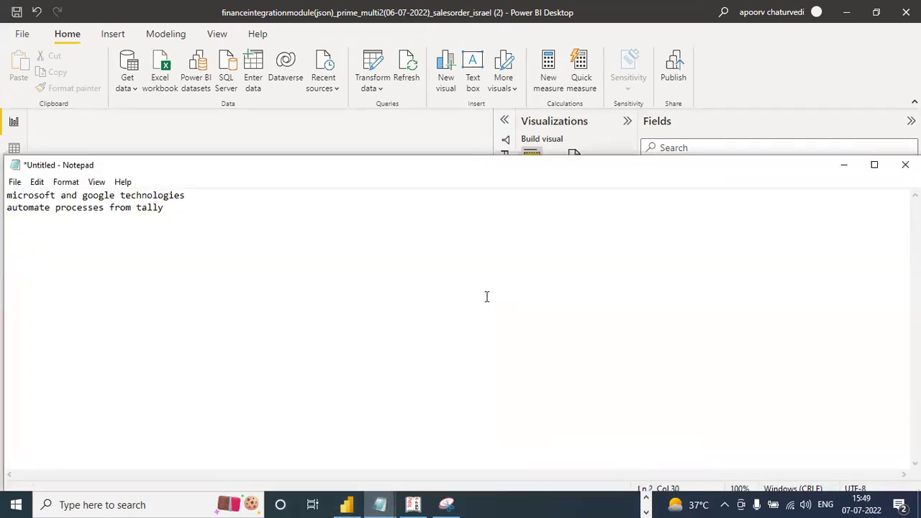
key(Return)
key(Return)
text(Many a times the clients are not happy witht heir inventory valautions )
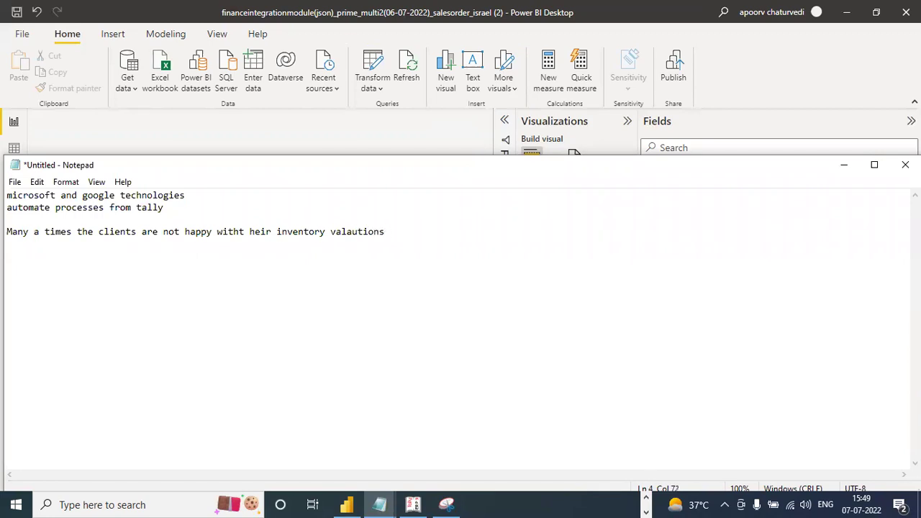
text((WA, FIFO) across one or more companies)
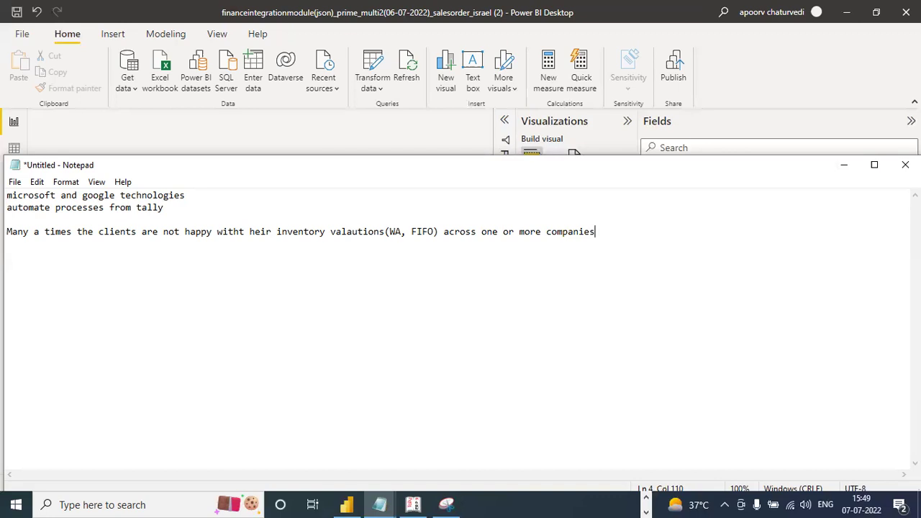
Step: Add the line "with batches and without batches" to the note, separated by a blank line
key(Return)
key(Return)
text(with batches and with)
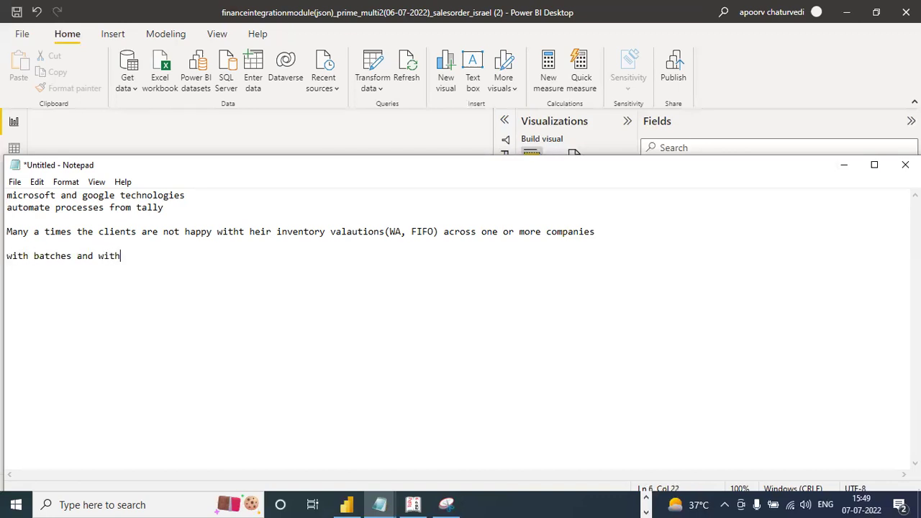
text(out batches)
Step: Add the line "closing stock value and cost of goods sold and gross profit numbers" after another blank line in the note
key(Return)
key(Return)
text(closing st)
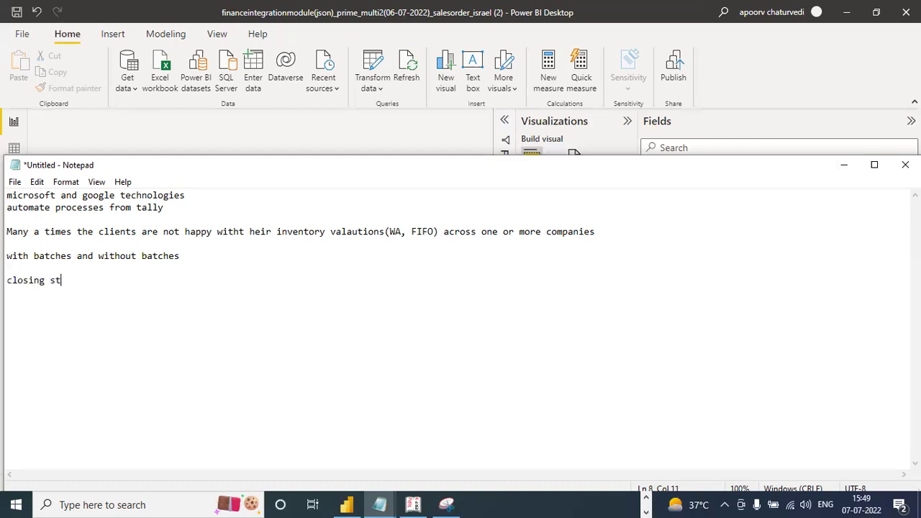
text(ock values)
key(BackSpace)
text(and cost of)
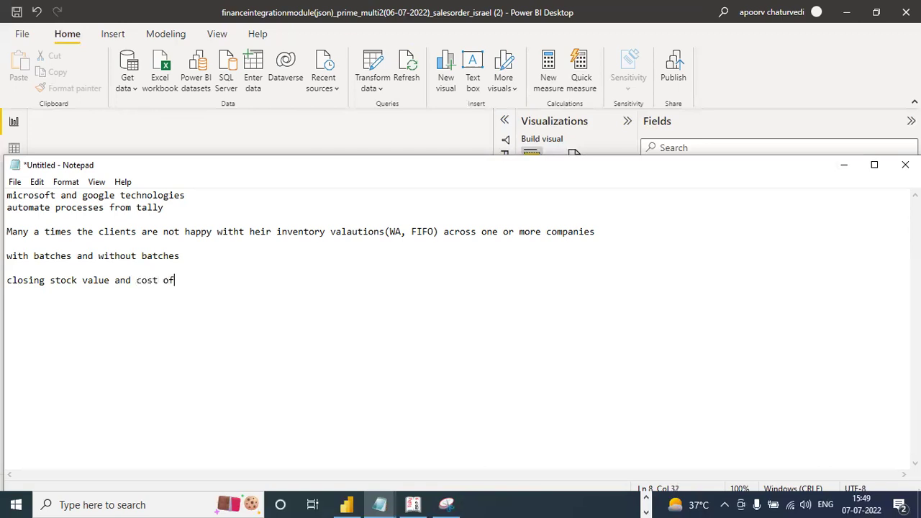
text( goods sold and gro)
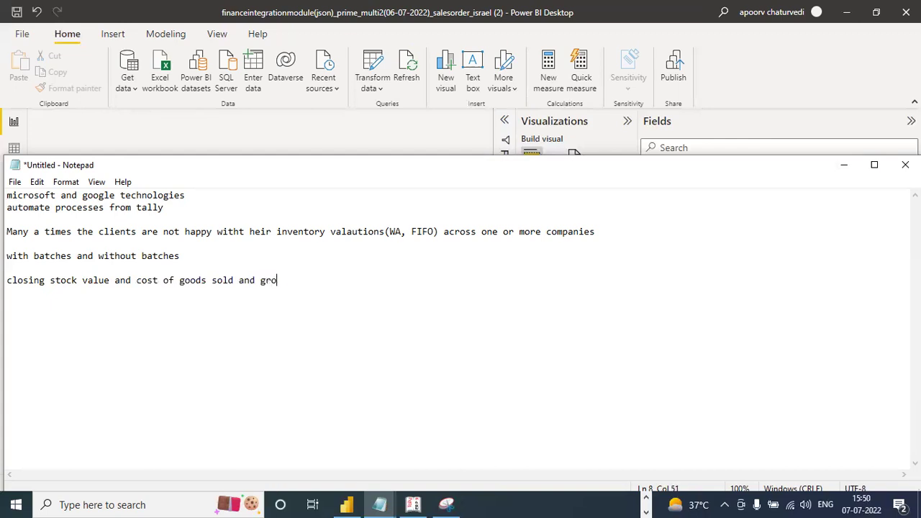
text(ss profit numbers)
key(Return)
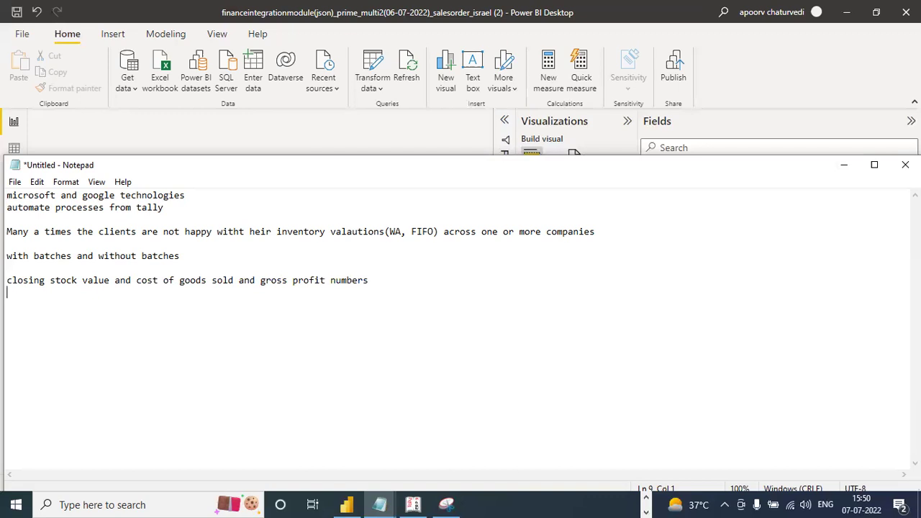
Step: Add the word "accountants" at the end of the note and minimize Notepad to return to Power BI
key(Return)
key(Return)
text(accountants)
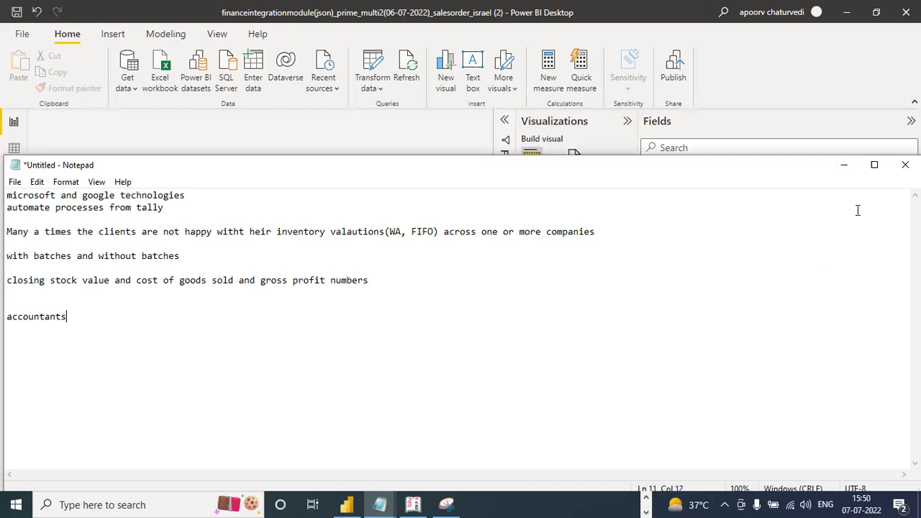
click(844, 166)
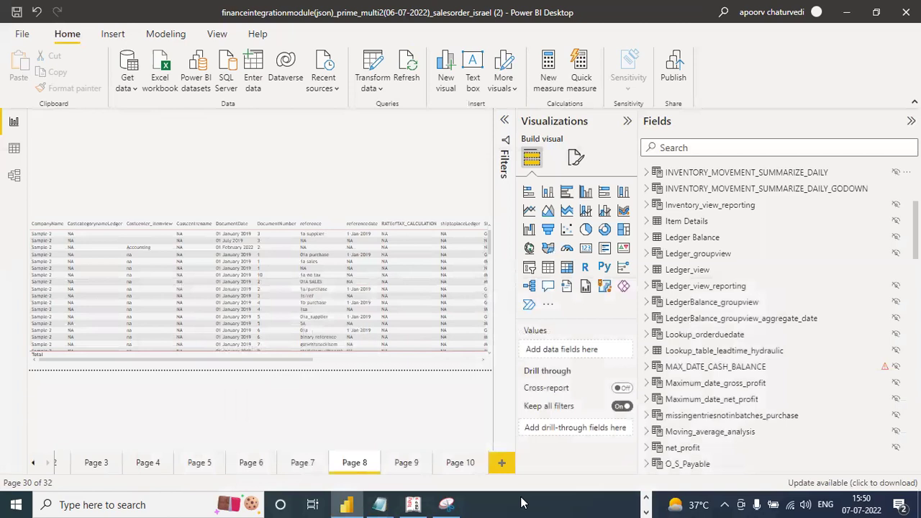
Step: Add a new blank report page and name it gross_profit
click(501, 462)
double_click(463, 464)
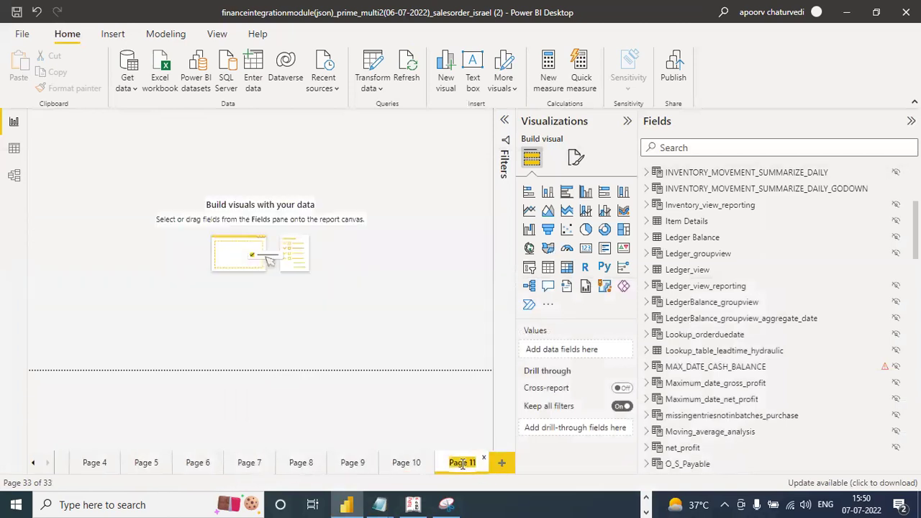
text(gross)
text(_t)
key(Return)
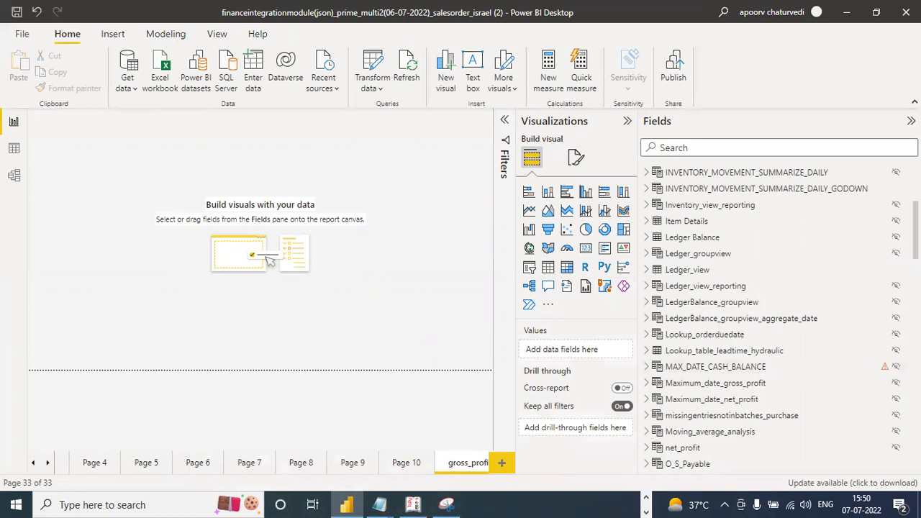
Step: Collapse the Payableandreceivable_snapshot table, expand Stockitem_view and look through its closing balance, COGS and gross profit fields
scroll(772, 315, down, 10)
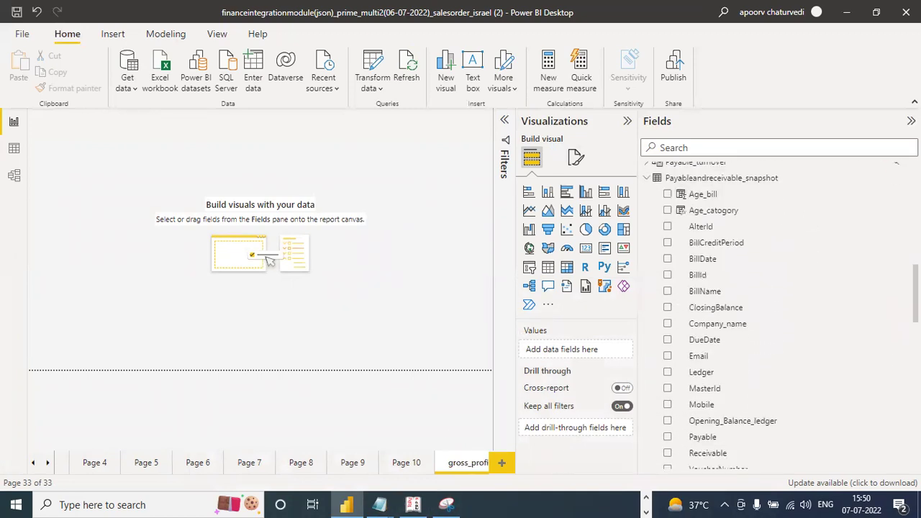
click(646, 178)
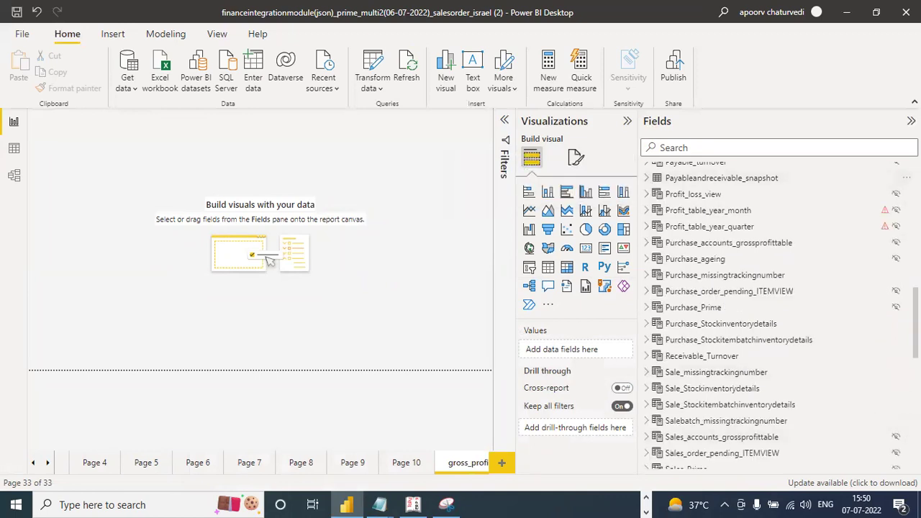
scroll(781, 313, down, 5)
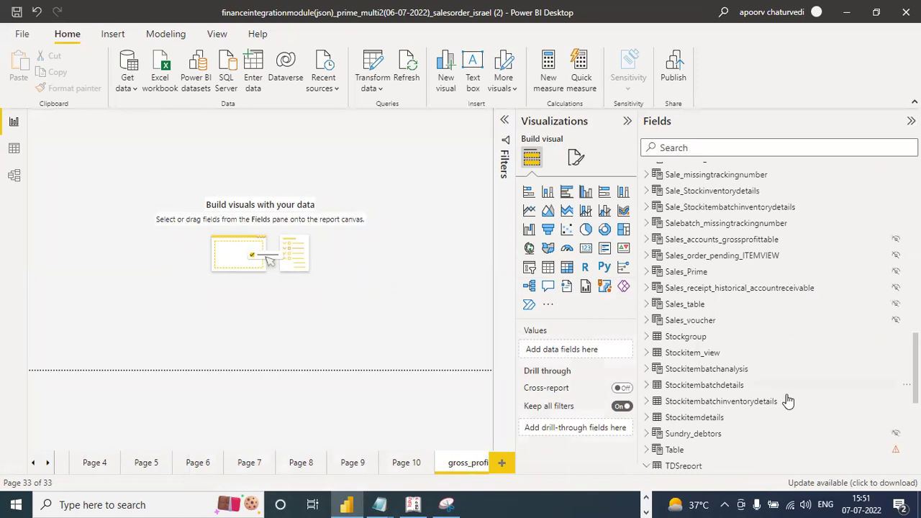
click(646, 352)
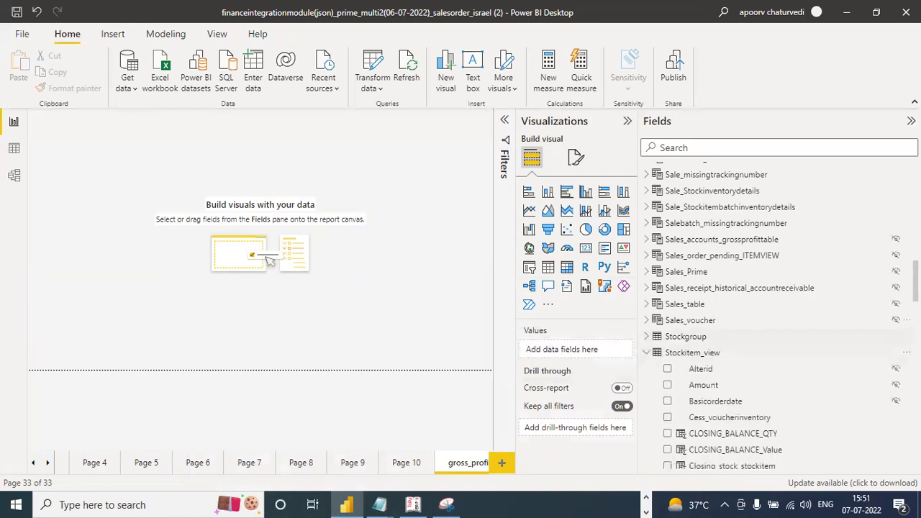
scroll(769, 317, up, 1)
scroll(769, 317, down, 4)
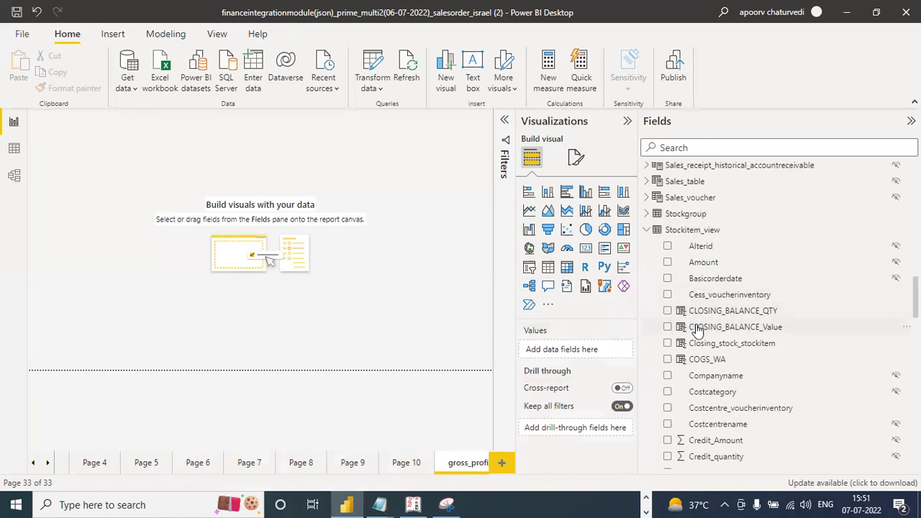
scroll(777, 316, down, 10)
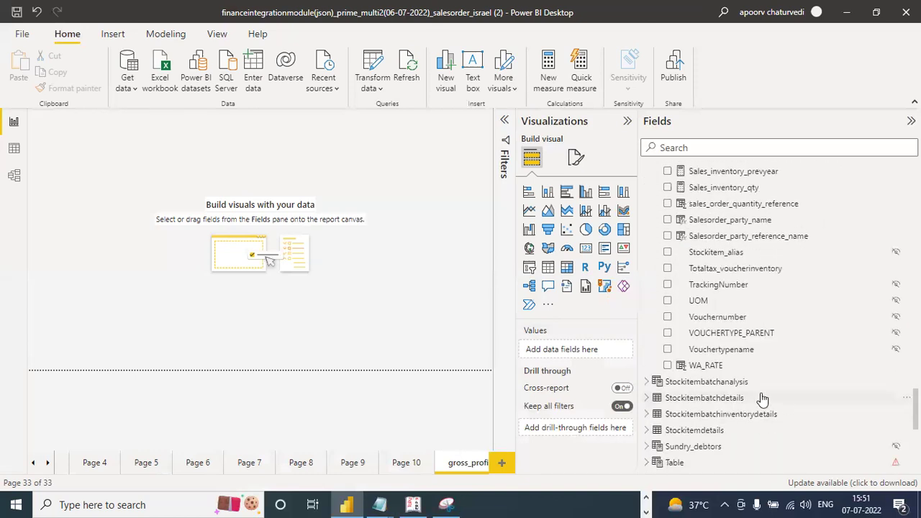
scroll(777, 316, up, 8)
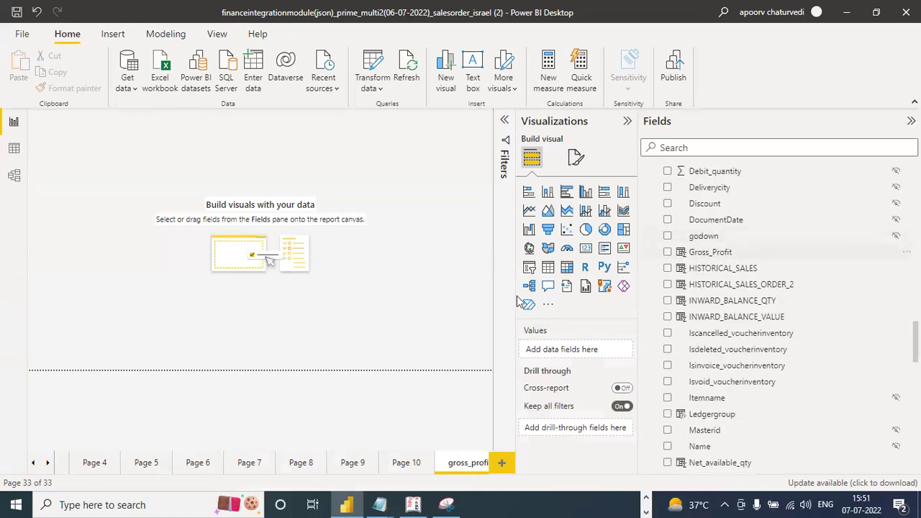
Step: Insert a table visual on the gross_profit page with Companyname from Stockitem_view as its first column
click(546, 267)
drag(118, 207, 218, 283)
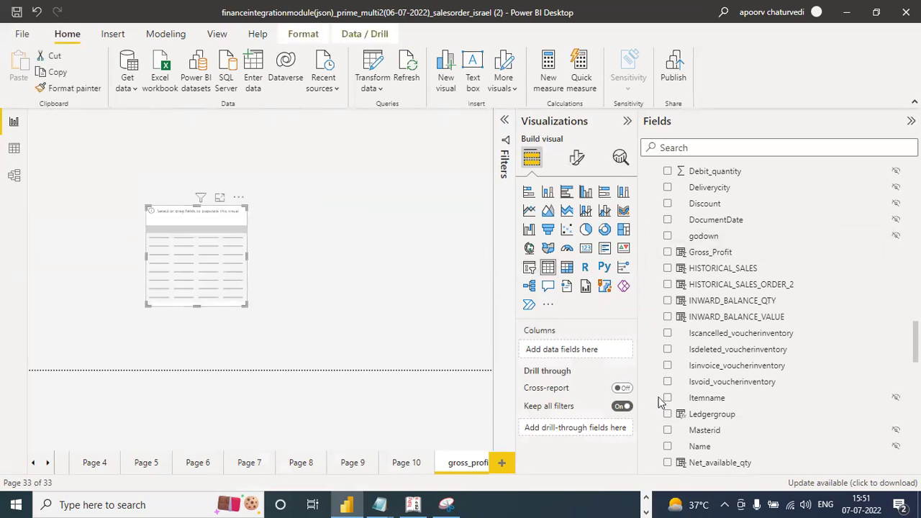
click(666, 446)
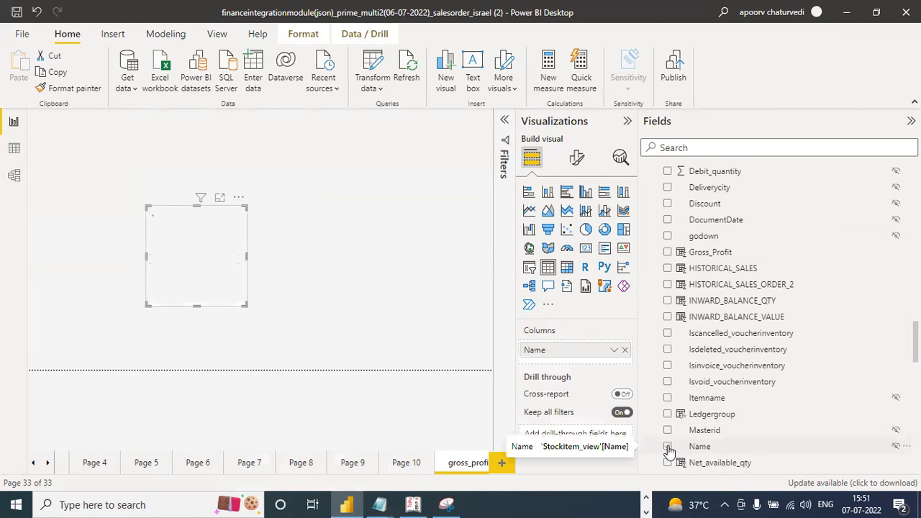
click(666, 446)
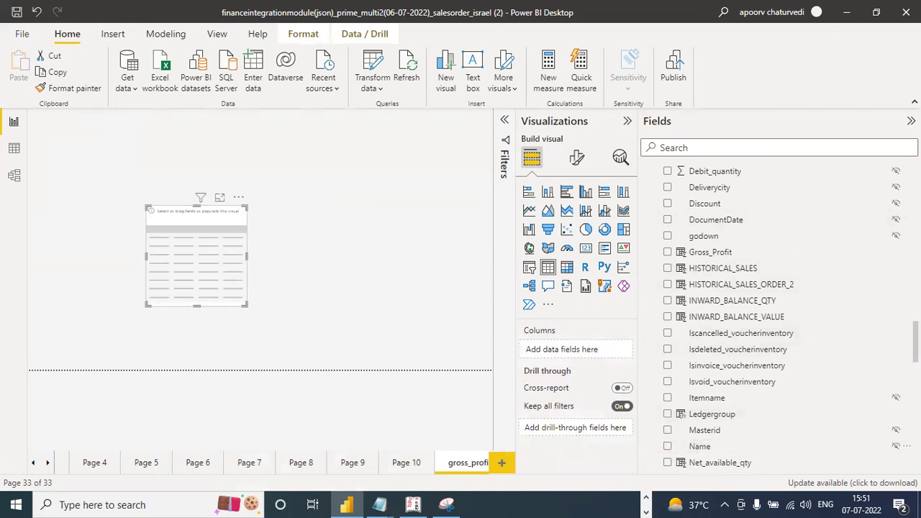
scroll(777, 316, up, 3)
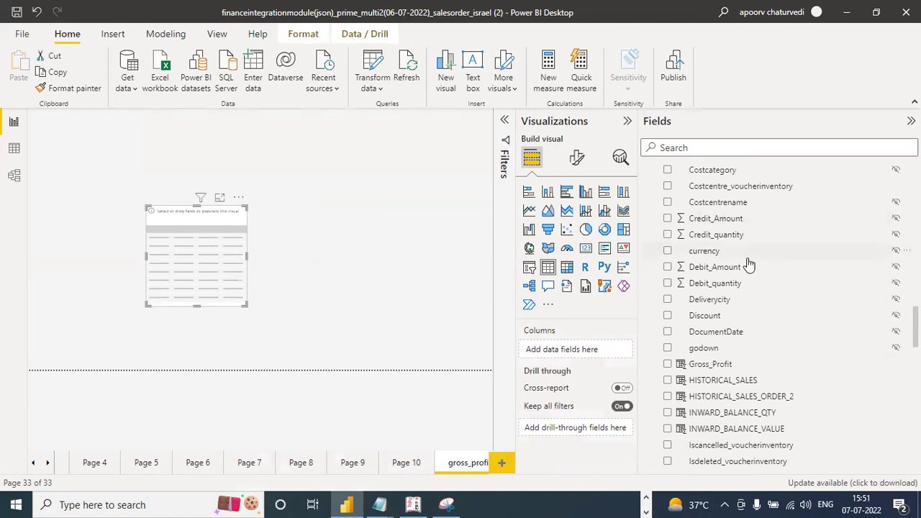
scroll(670, 266, up, 3)
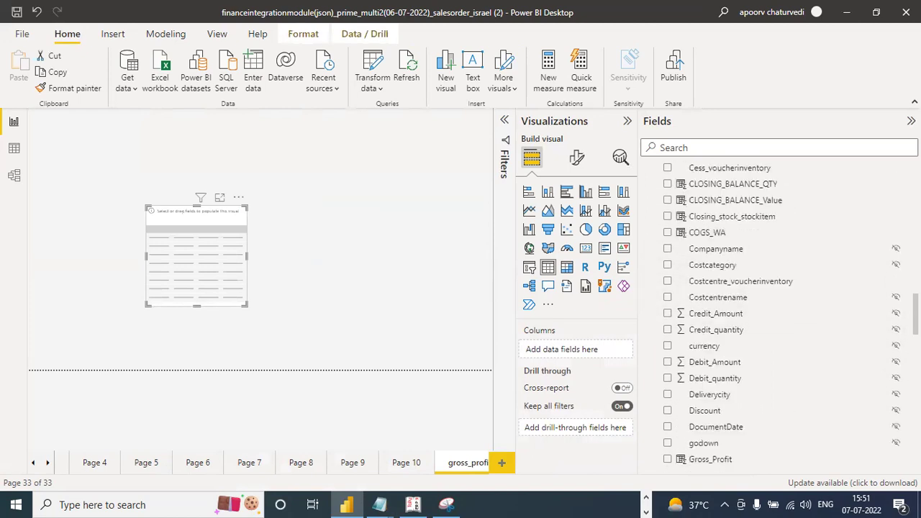
click(668, 260)
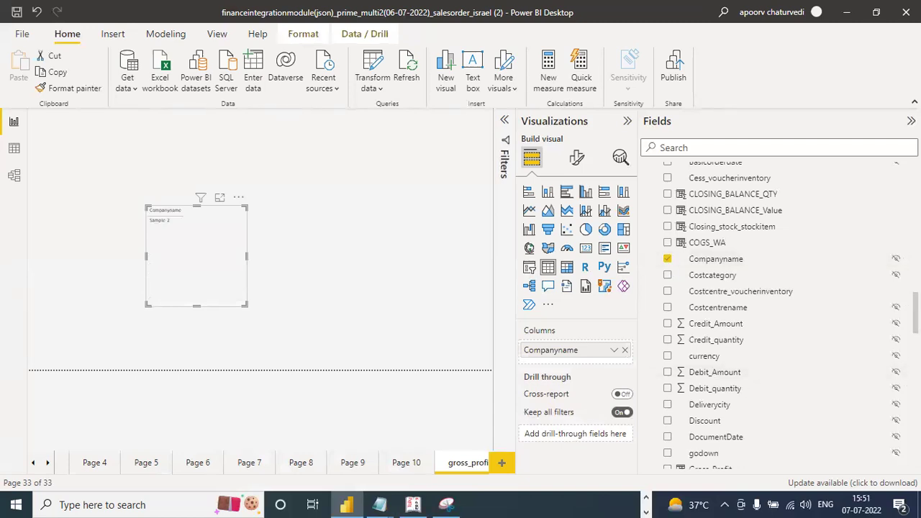
Step: Add DocumentDate from Stockitem_view as the second column of the table visual
scroll(777, 317, down, 1)
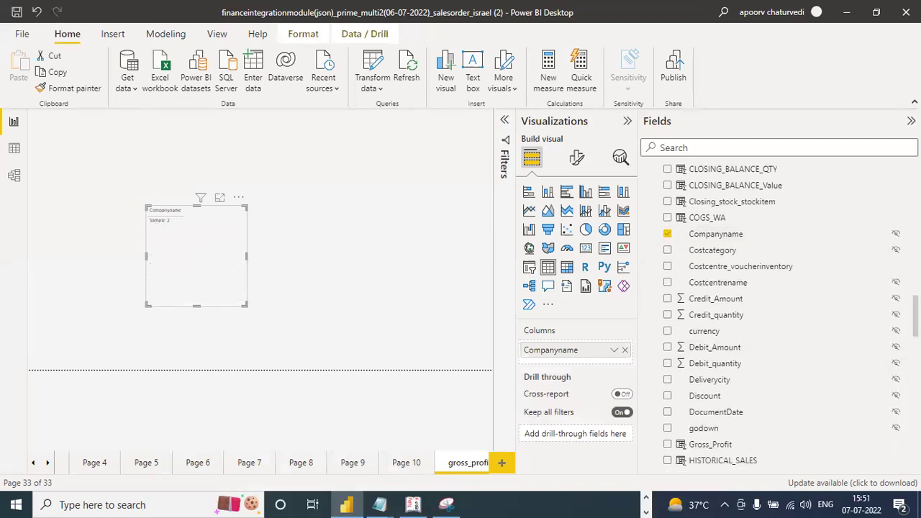
scroll(777, 317, down, 1)
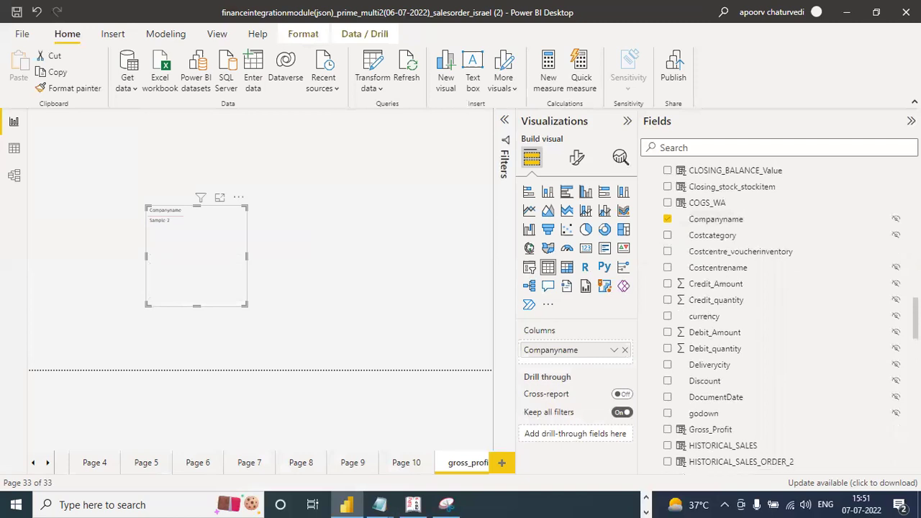
scroll(782, 318, down, 2)
scroll(782, 317, down, 1)
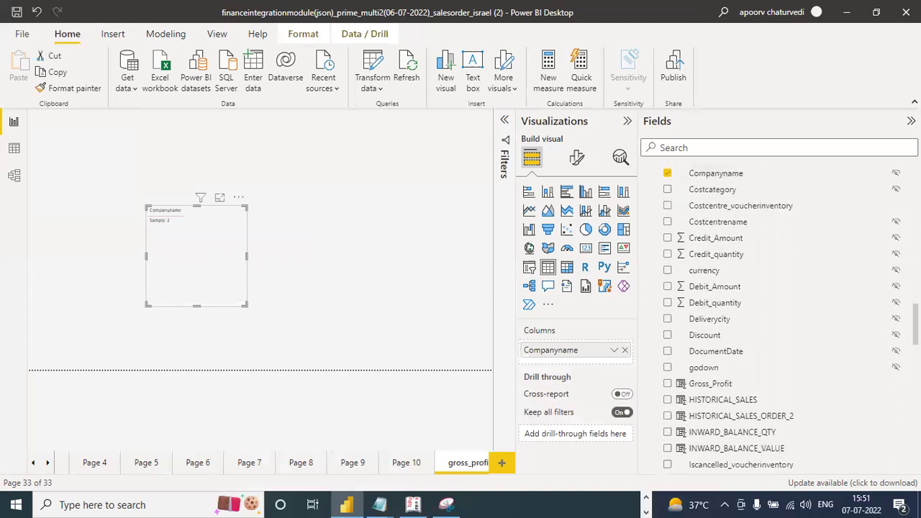
click(668, 351)
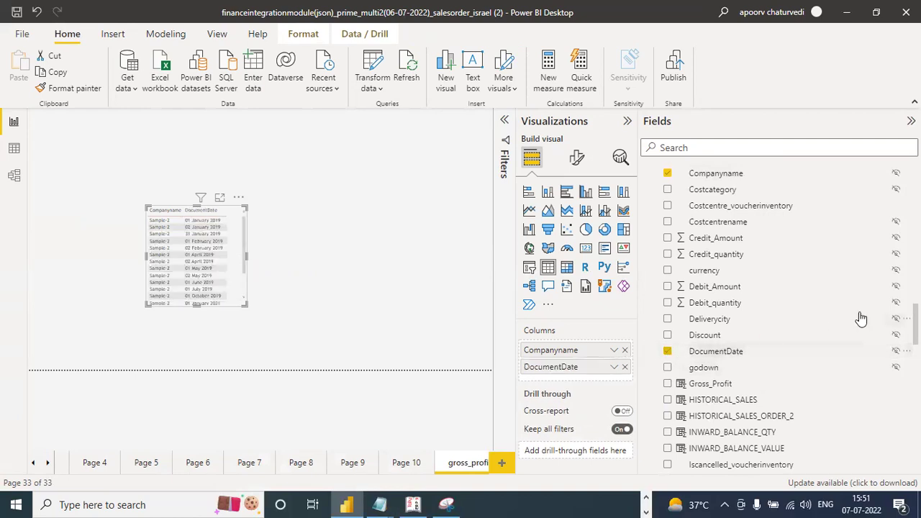
Step: Look through the remaining Stockitem_view fields for further columns to include in the gross profit table
scroll(781, 317, down, 6)
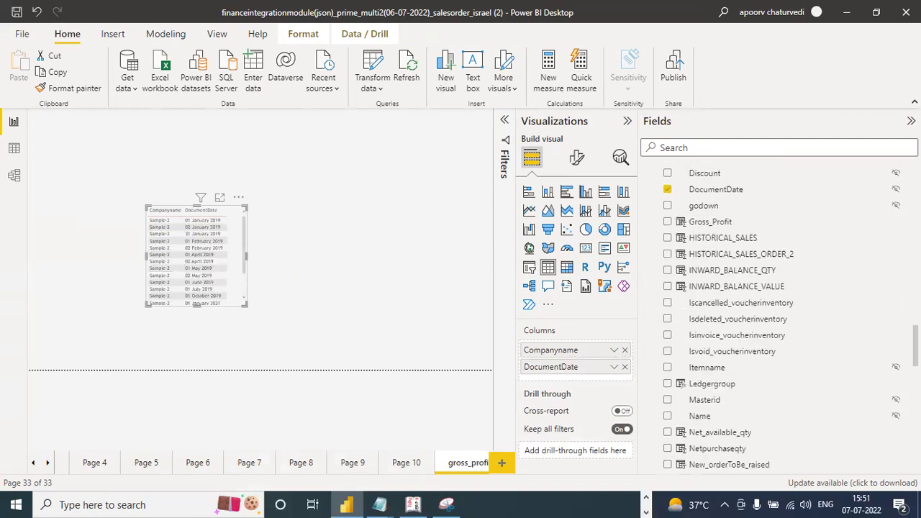
scroll(781, 317, down, 3)
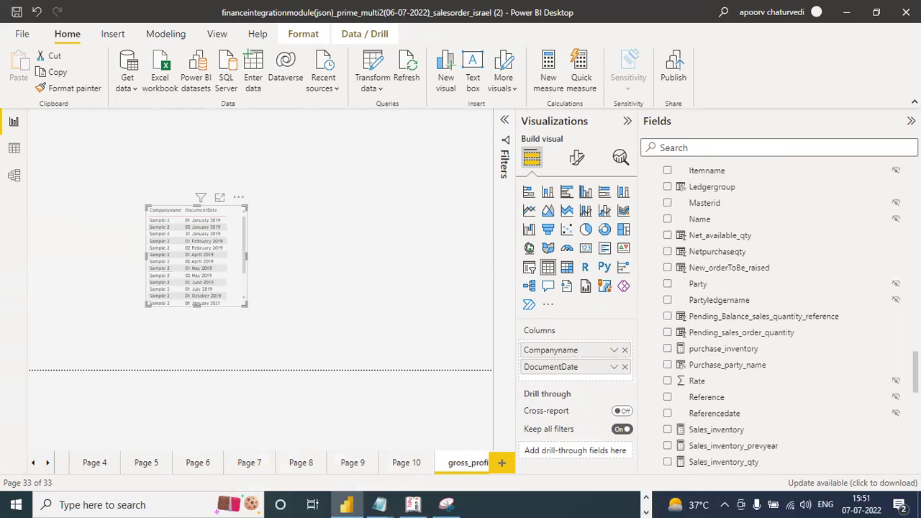
scroll(781, 316, down, 2)
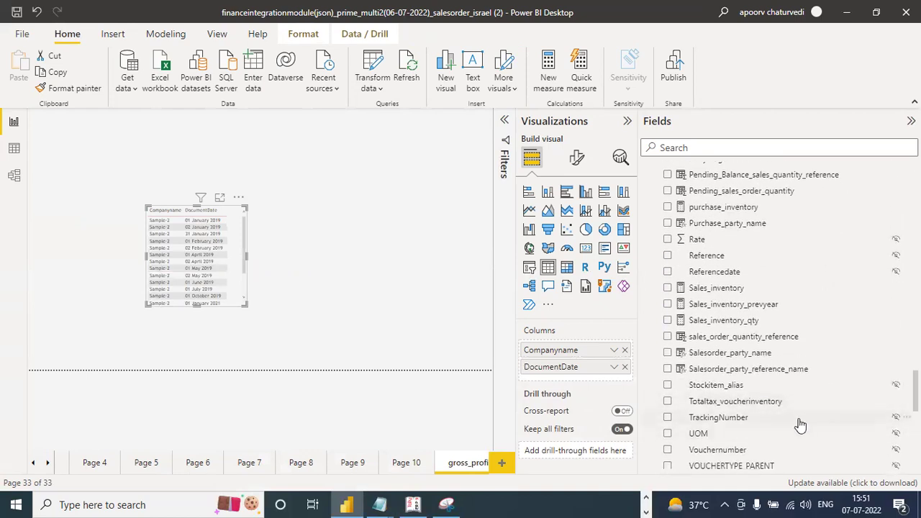
Step: Add the Itemname field to the table visual on the gross_profit page and enlarge the visual to fit it
scroll(782, 316, down, 2)
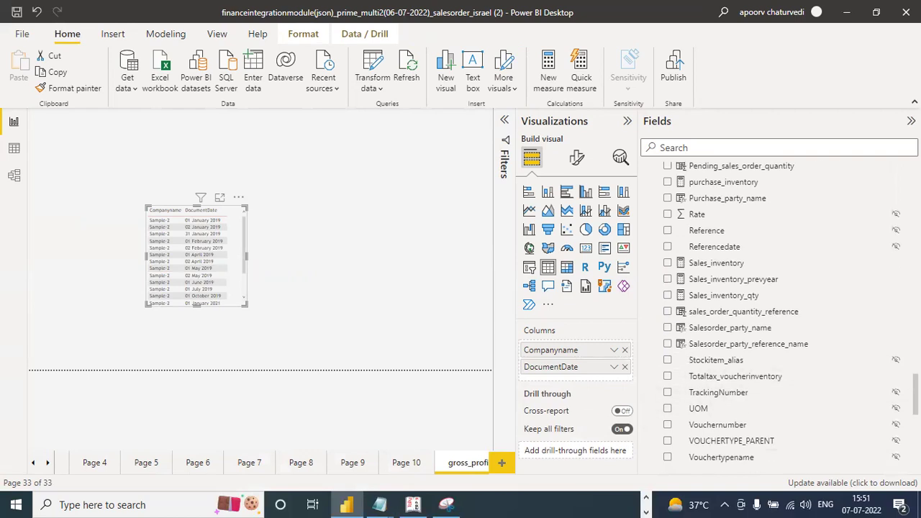
scroll(781, 317, up, 4)
scroll(782, 317, up, 3)
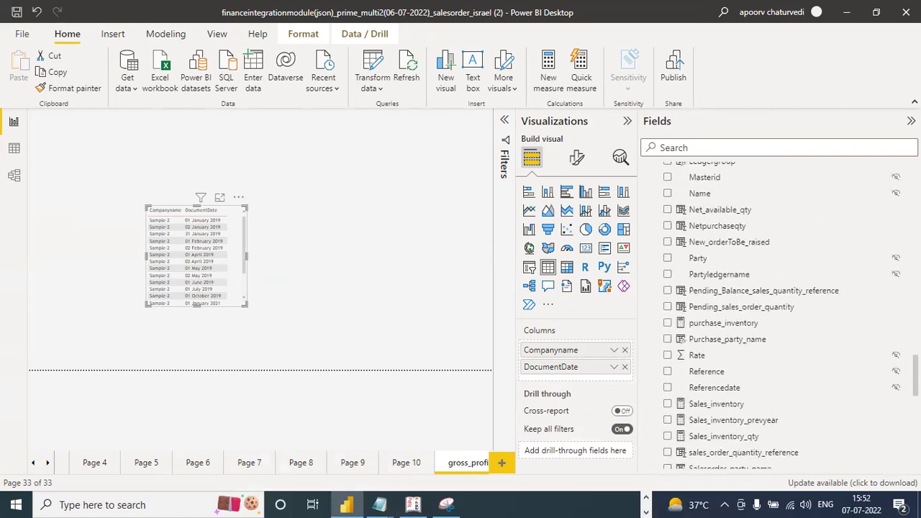
scroll(782, 316, up, 6)
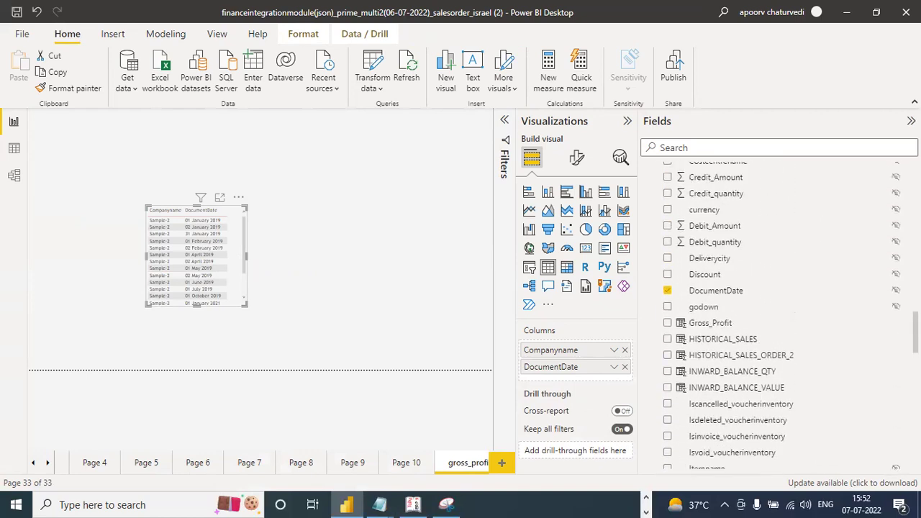
scroll(782, 317, up, 3)
scroll(782, 316, down, 4)
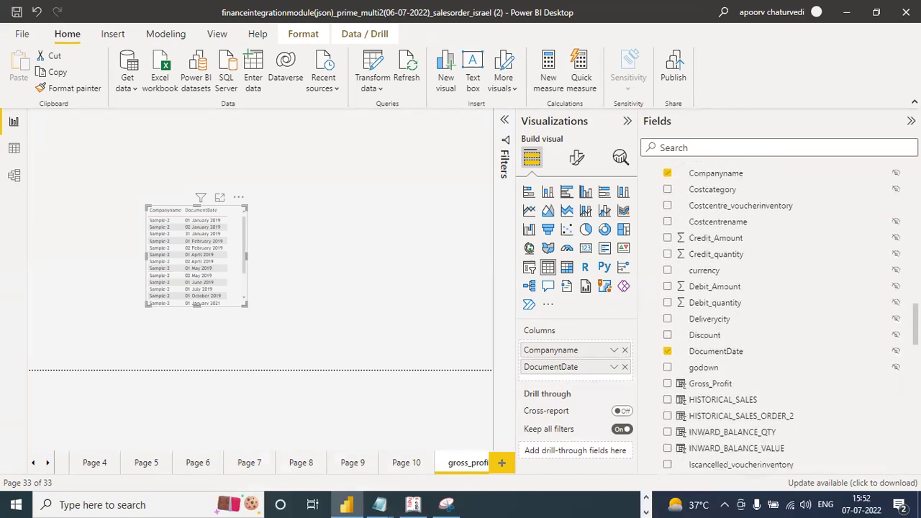
scroll(782, 317, down, 1)
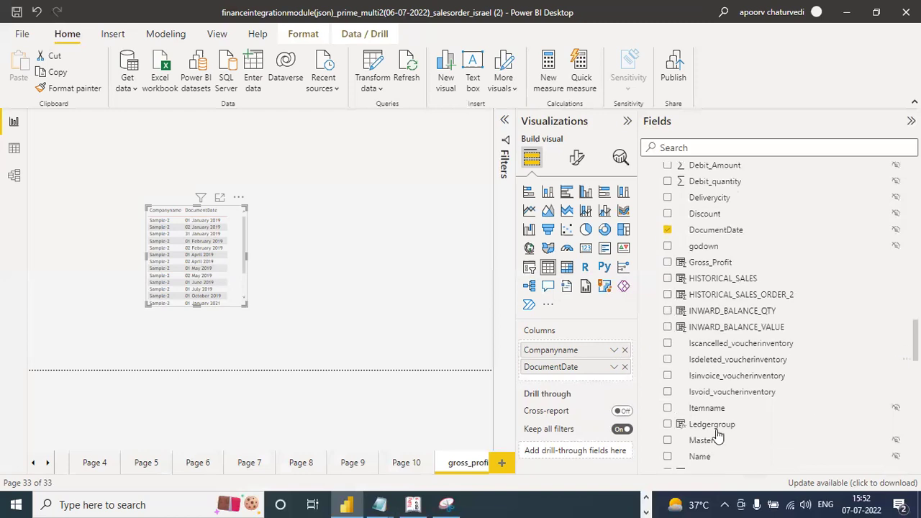
click(667, 408)
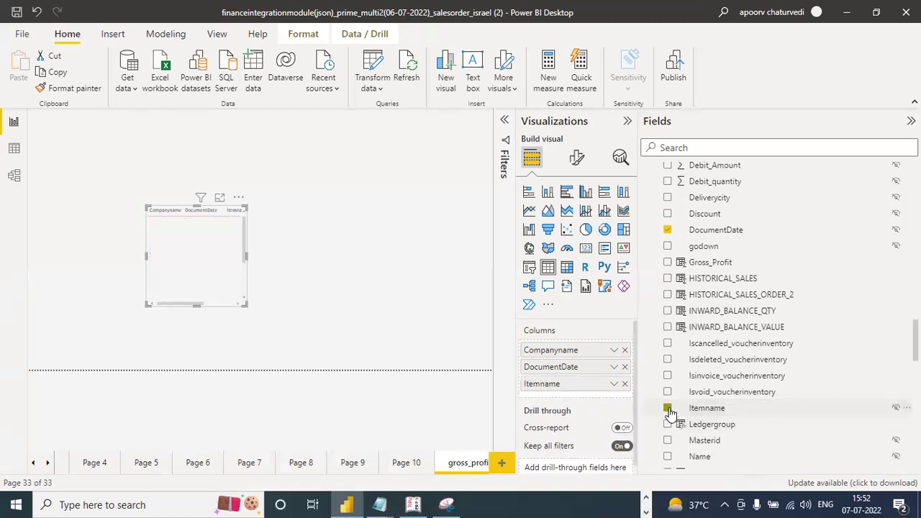
drag(247, 306, 383, 337)
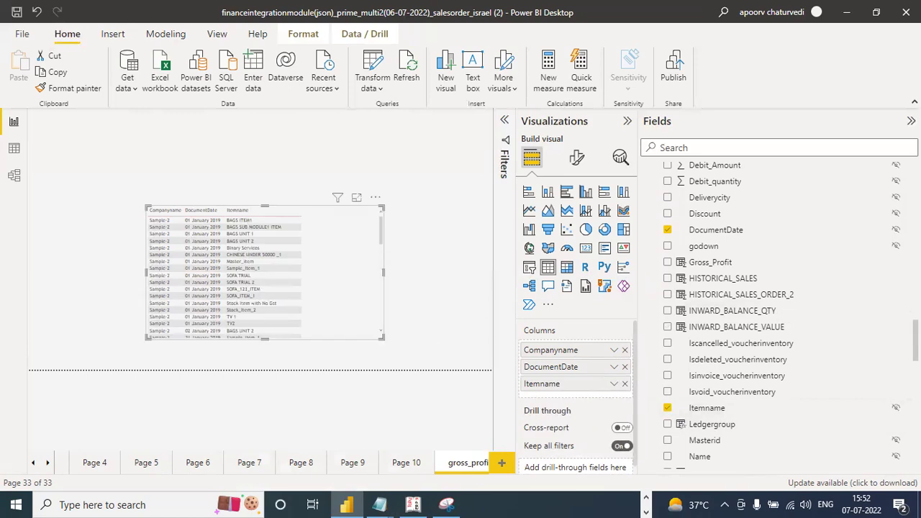
Step: Add the CLOSING_BALANCE_QTY and WA_RATE columns to the table visual
scroll(777, 317, up, 6)
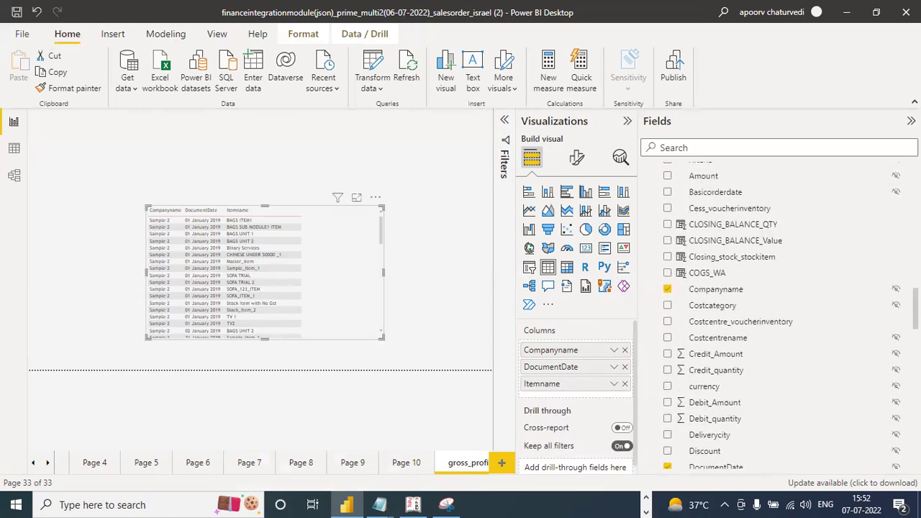
click(668, 226)
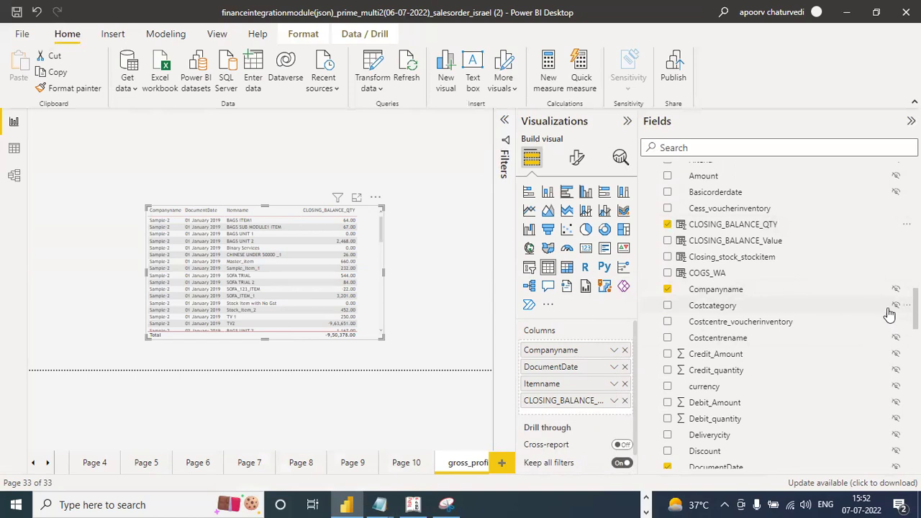
scroll(782, 315, down, 15)
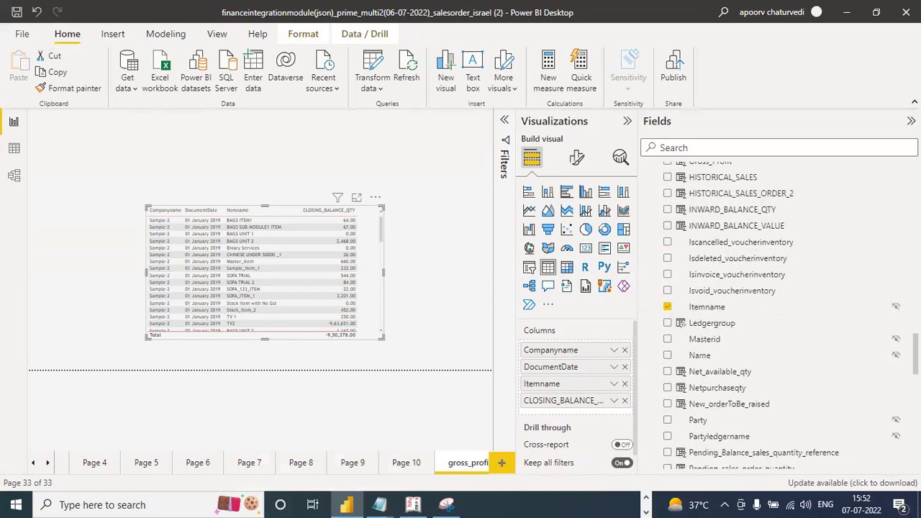
scroll(782, 316, down, 3)
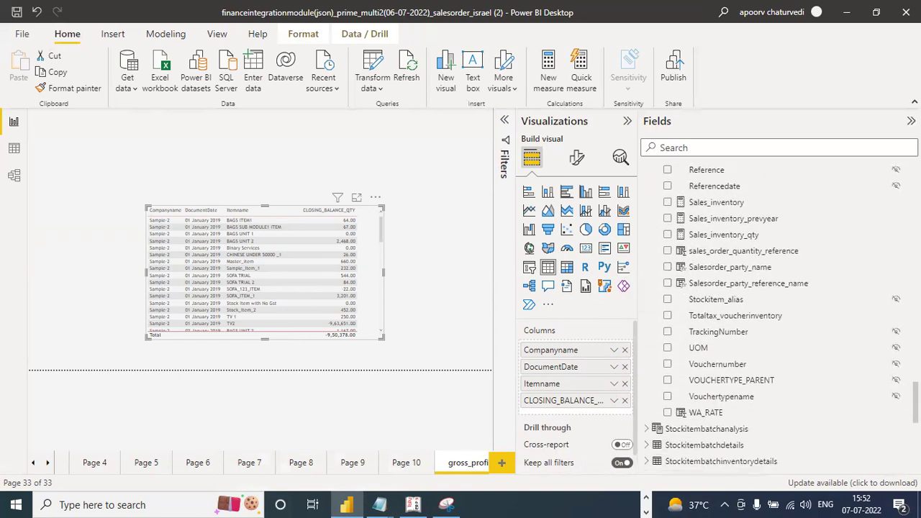
click(668, 382)
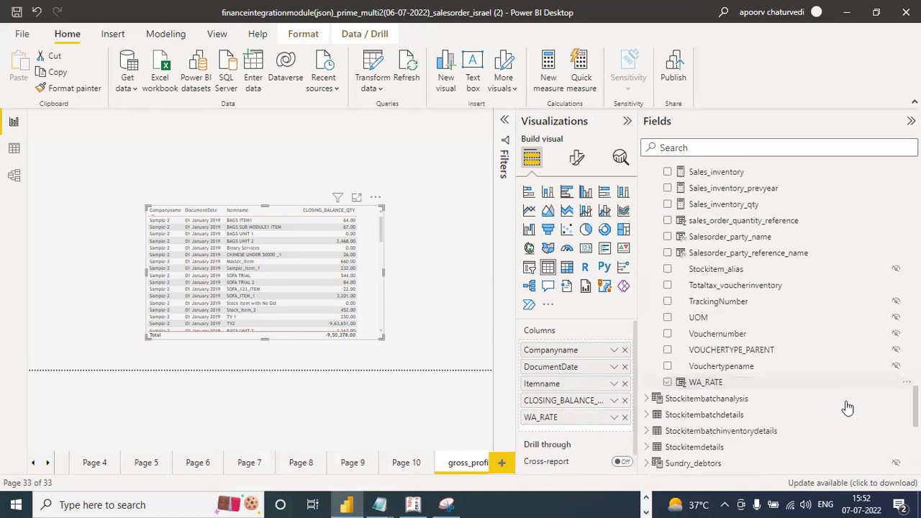
Step: Add INWARD_BALANCE_VALUE and INWARD_BALANCE_QTY to the table visual and widen it for the extra columns
scroll(782, 317, up, 10)
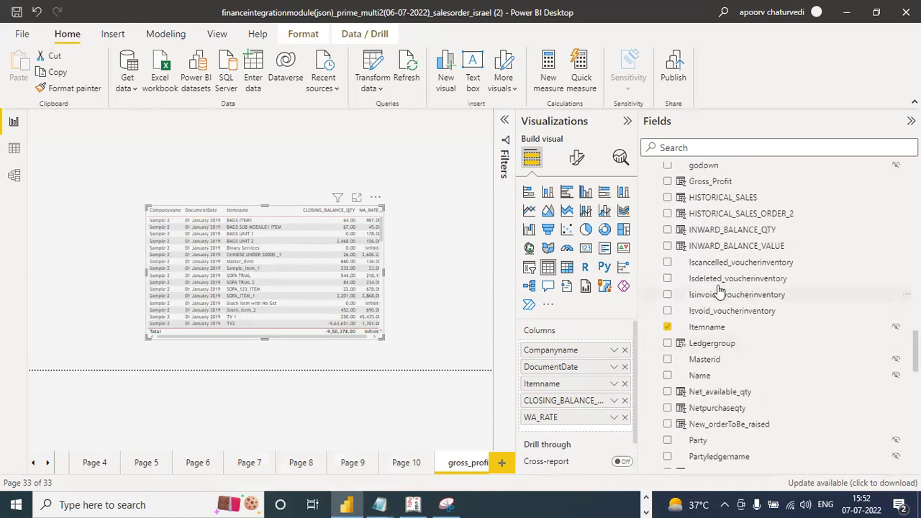
click(668, 246)
click(668, 230)
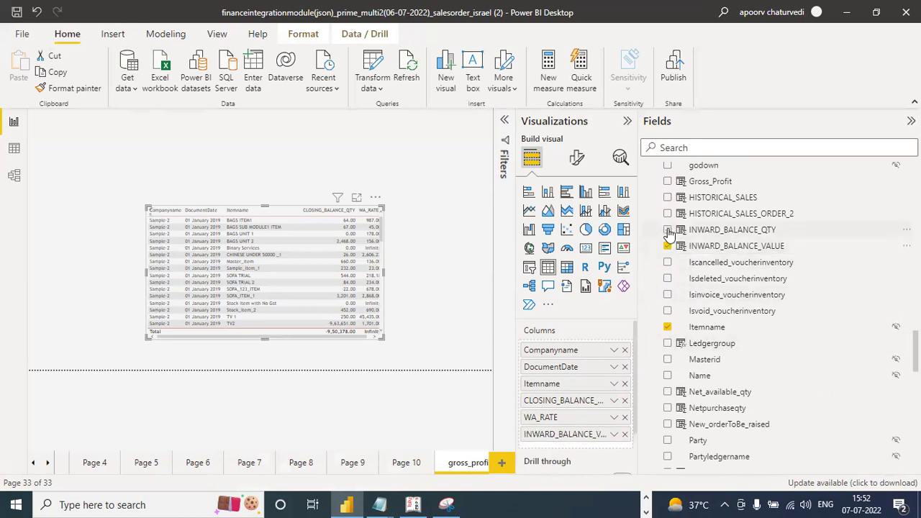
drag(381, 340, 456, 353)
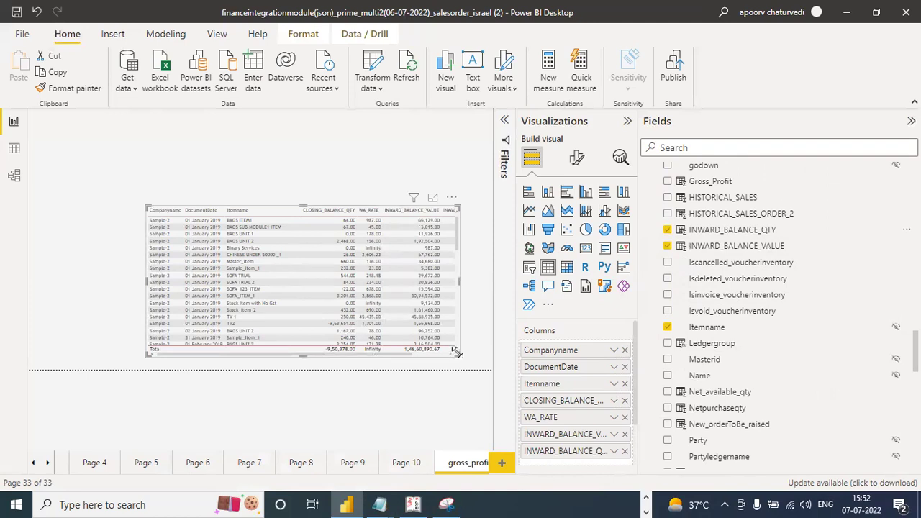
drag(459, 280, 475, 281)
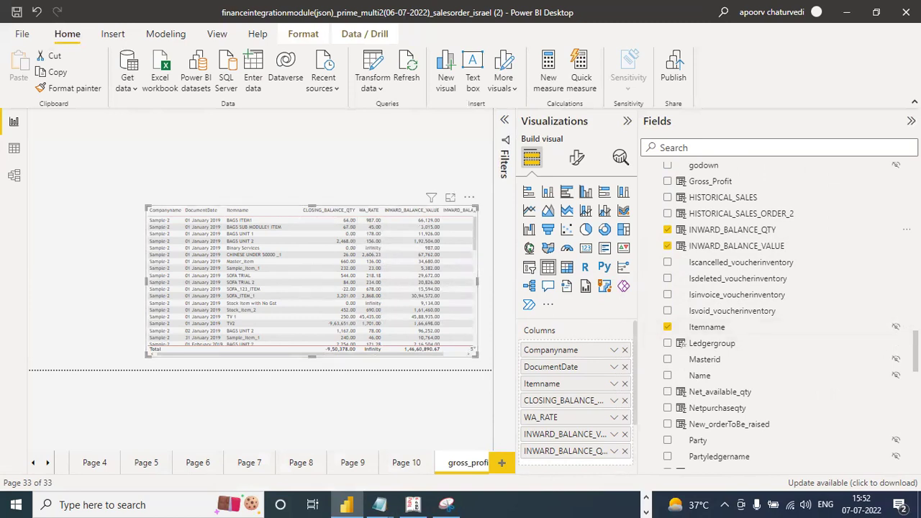
Step: Add the CLOSING_BALANCE_Value column to the table visual
scroll(791, 315, up, 8)
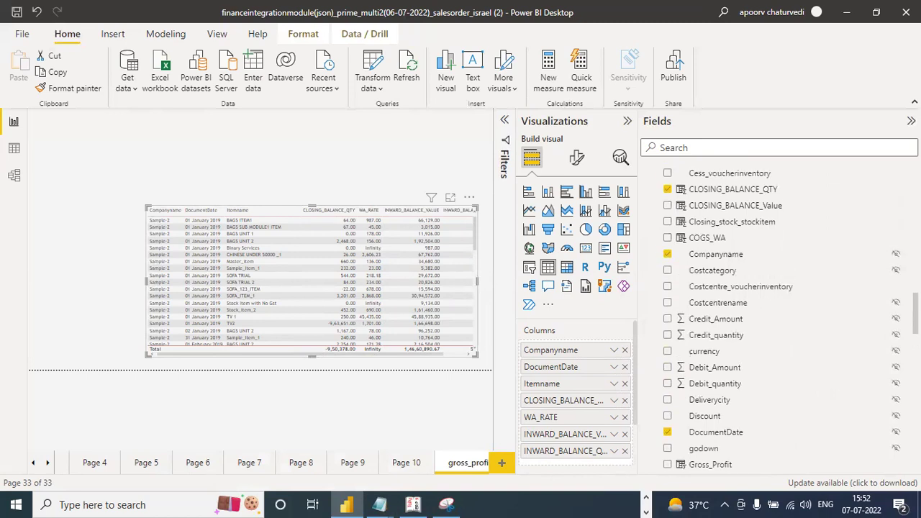
drag(669, 207, 744, 269)
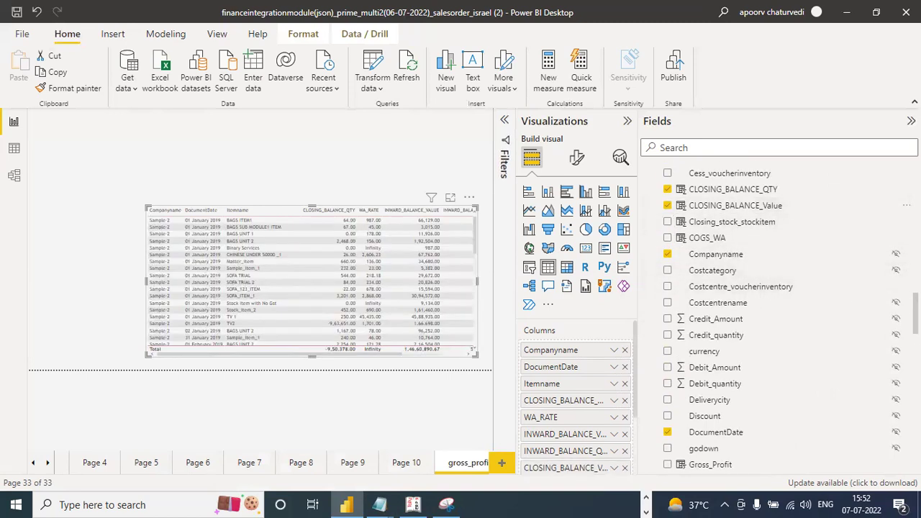
scroll(782, 318, down, 1)
scroll(781, 317, down, 2)
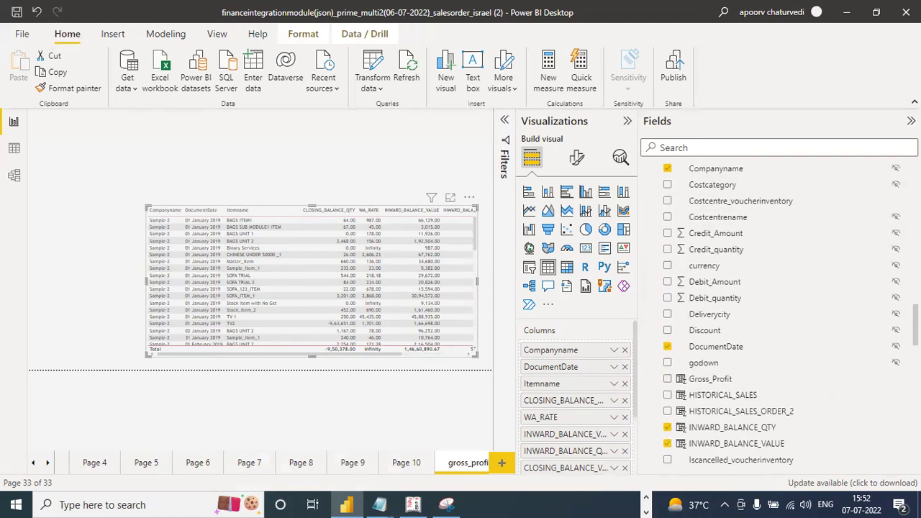
Step: Add a new report page and place an empty table visual near the middle of its canvas
click(502, 463)
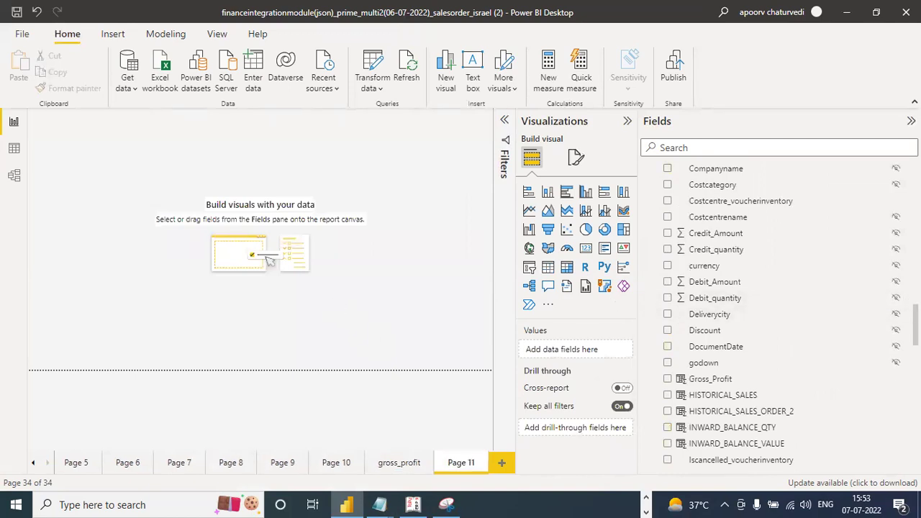
scroll(782, 317, down, 15)
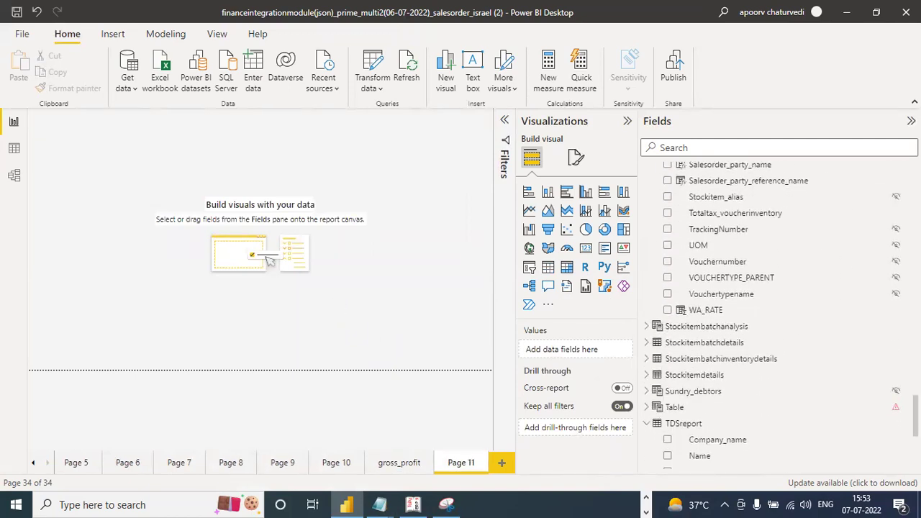
click(647, 354)
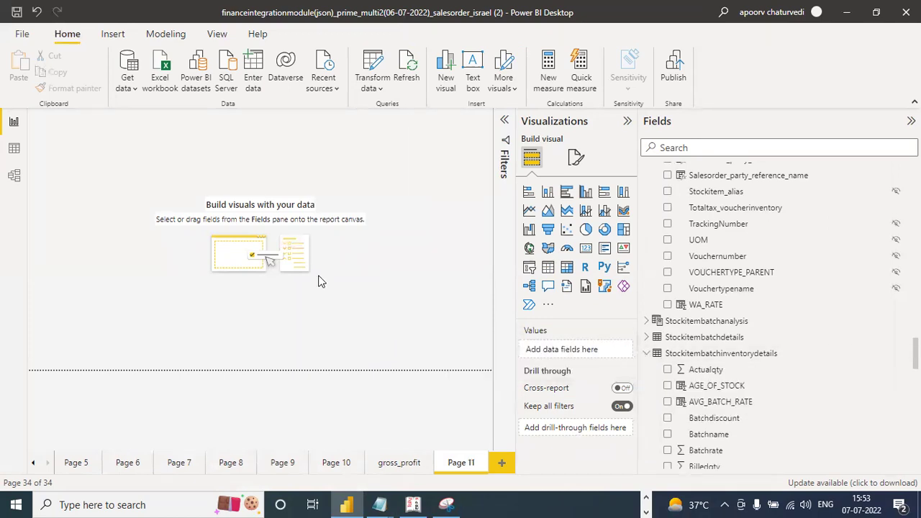
click(547, 267)
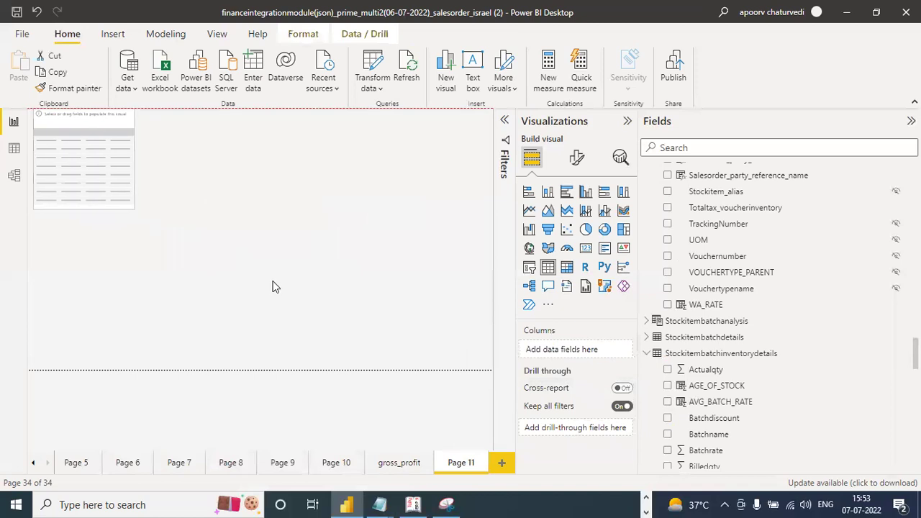
drag(272, 286, 282, 289)
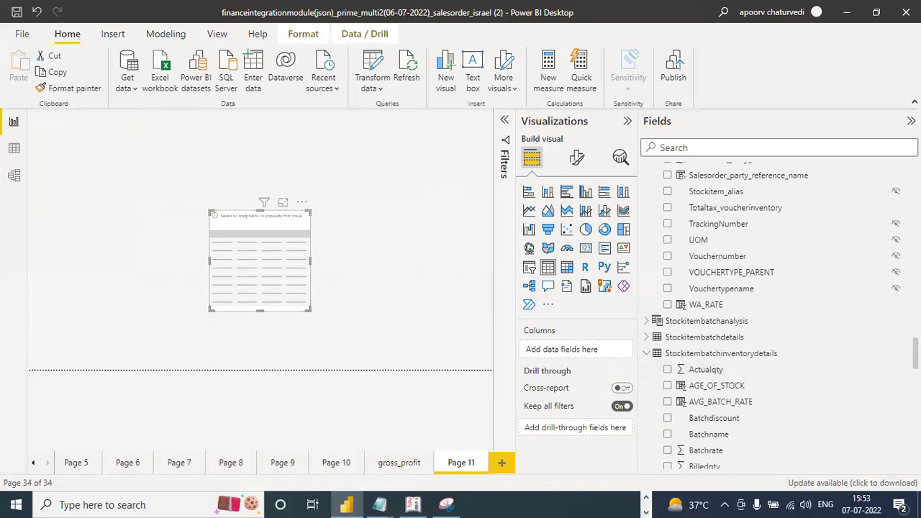
Step: Fill the new table visual with Batchname, Date, Companyname and godownname from Stockitembatchinventorydetails
scroll(770, 317, down, 3)
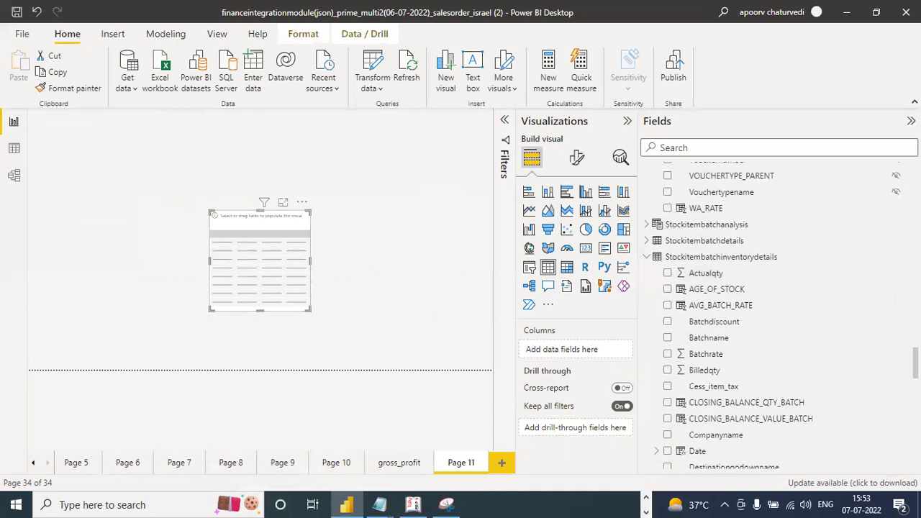
click(667, 337)
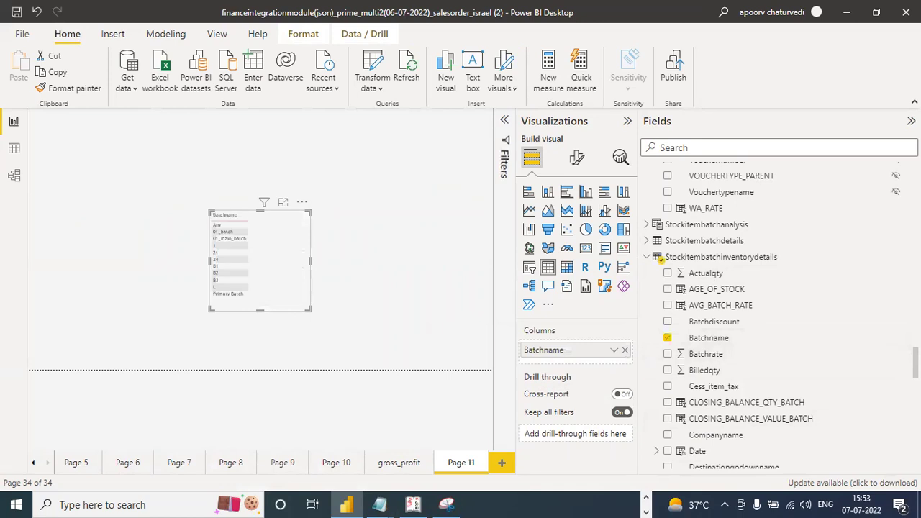
scroll(669, 349, down, 1)
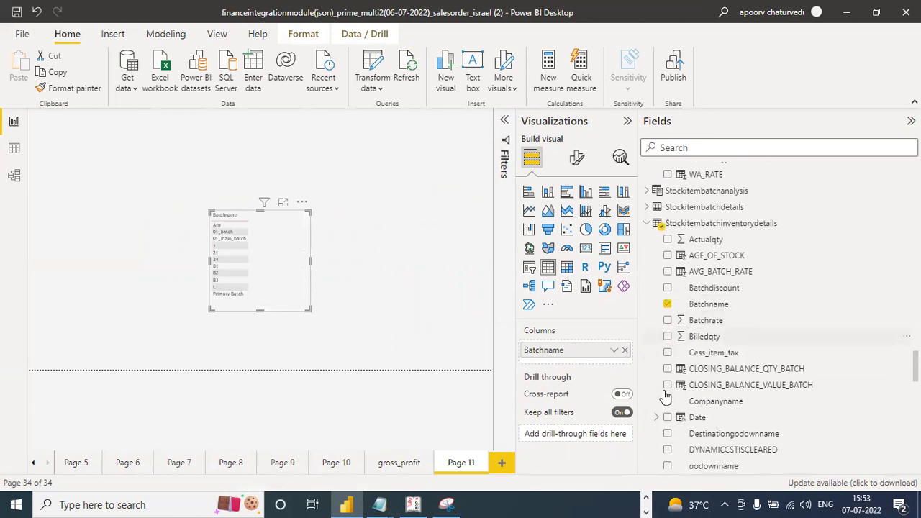
click(820, 414)
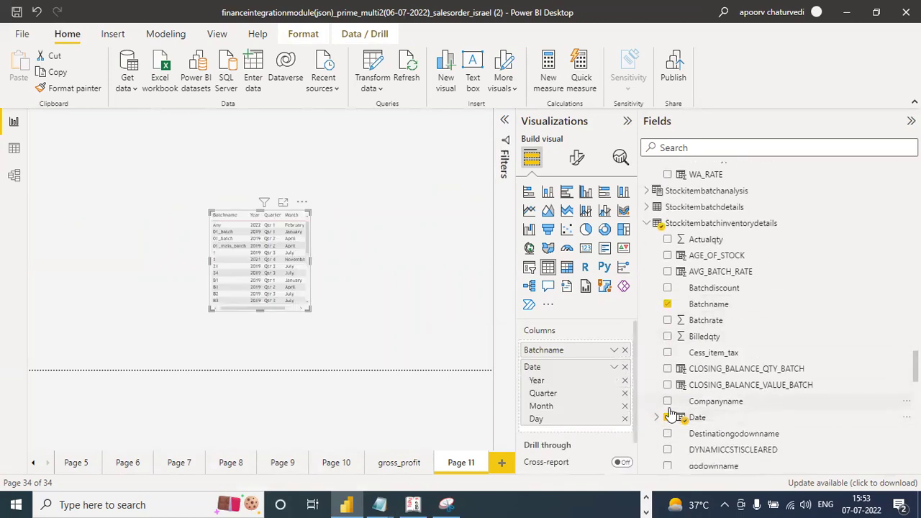
click(701, 407)
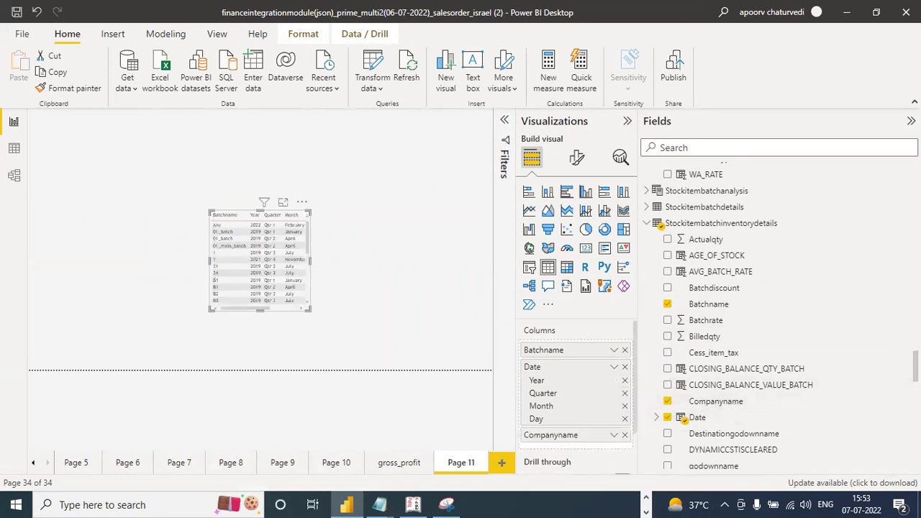
scroll(797, 396, down, 2)
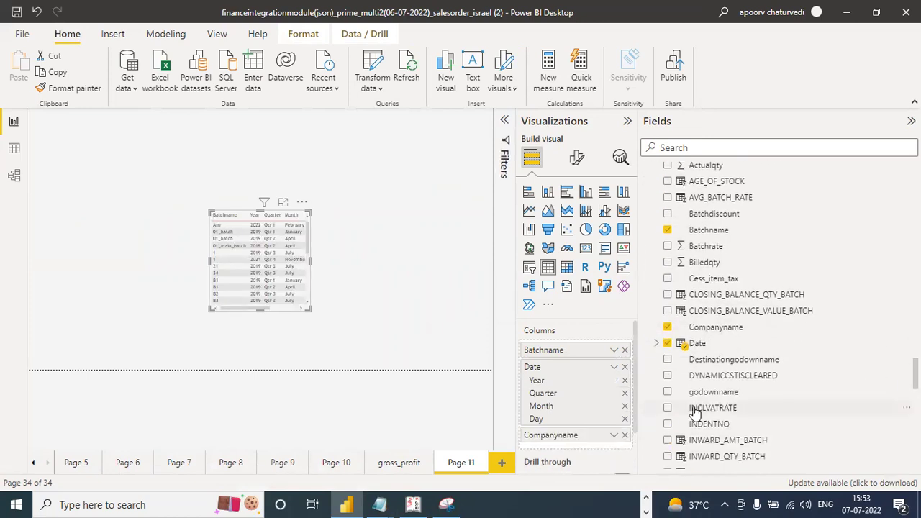
click(667, 392)
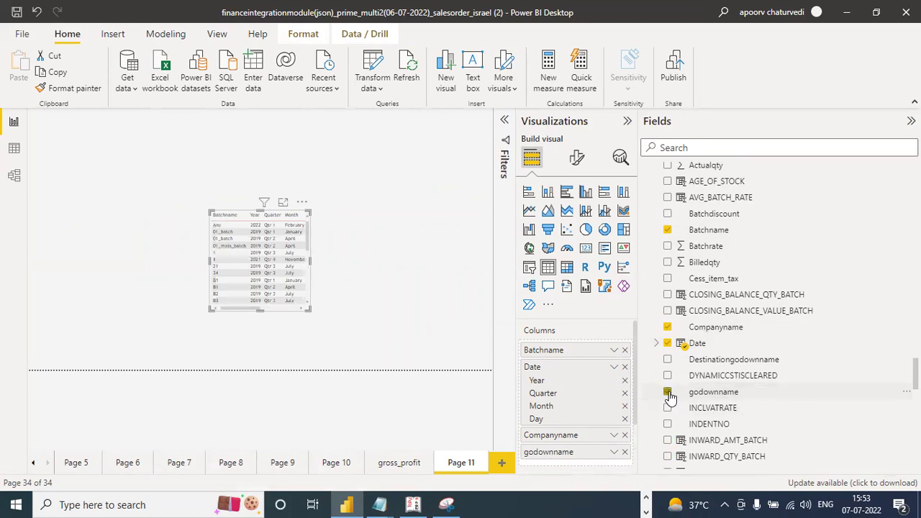
Step: Review the full DAX formula of the CLOSING_BALANCE_QTY_BATCH column, including its row-context variables
click(725, 300)
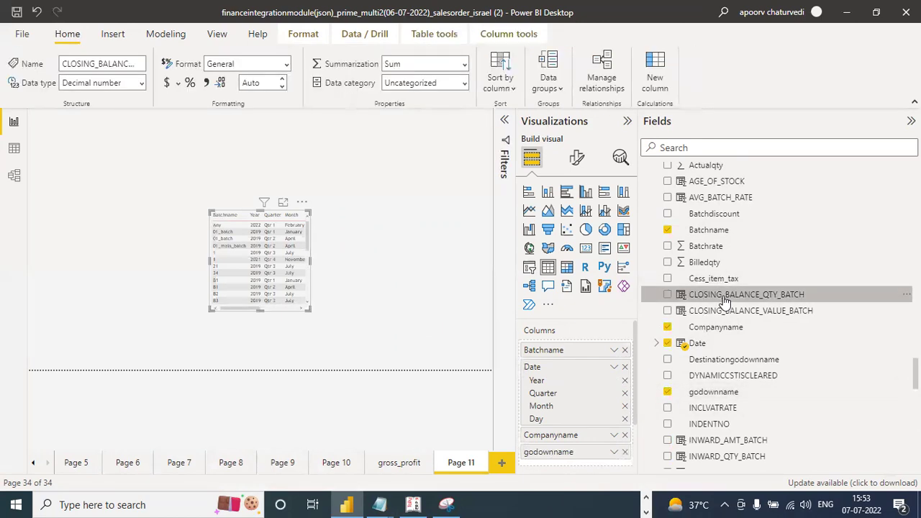
click(504, 121)
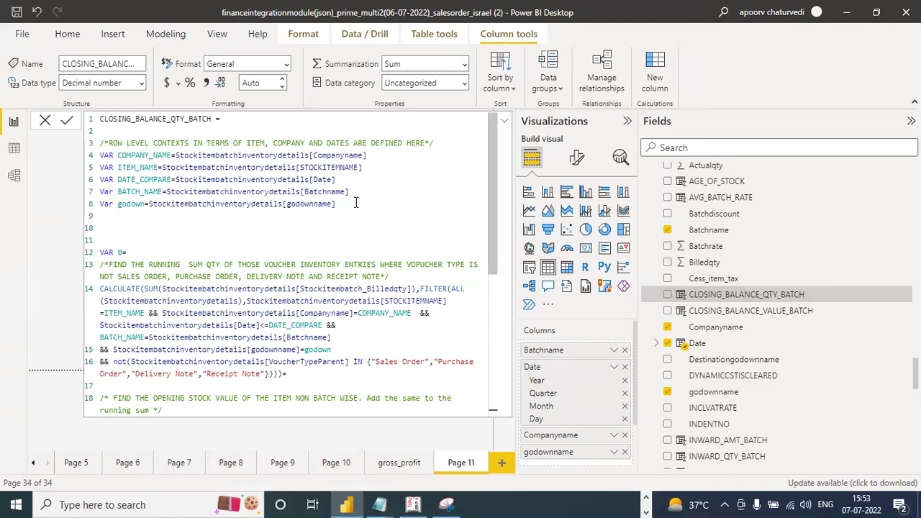
click(504, 121)
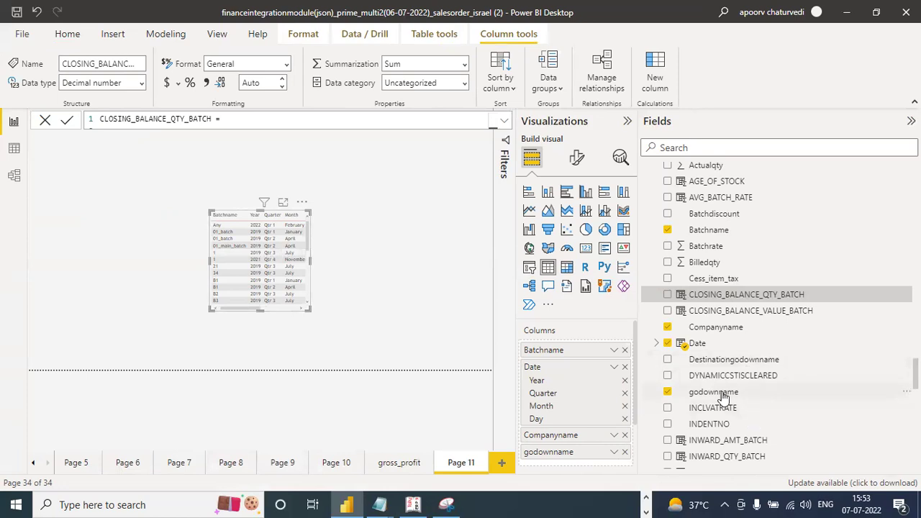
scroll(884, 407, down, 3)
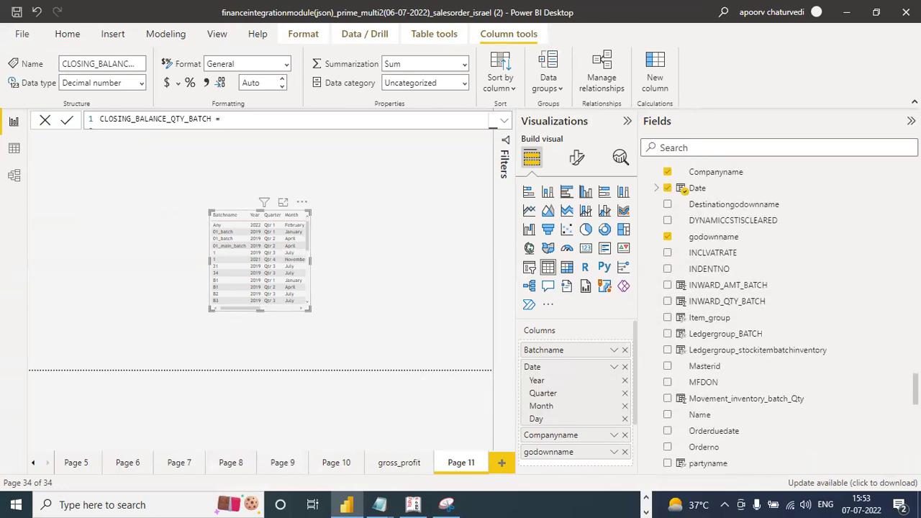
Step: Look through the Stockitembatchinventorydetails fields for further columns that suit the batch table
scroll(684, 191, down, 2)
scroll(776, 313, down, 2)
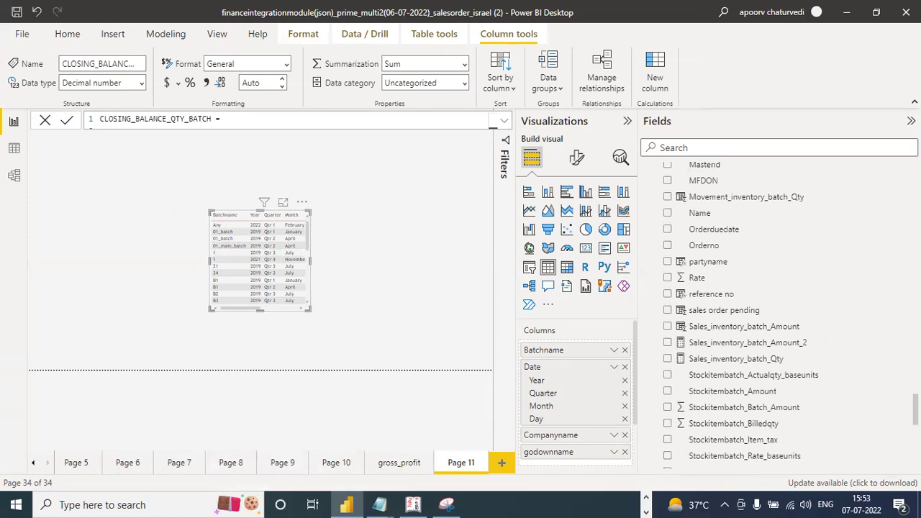
scroll(741, 315, down, 3)
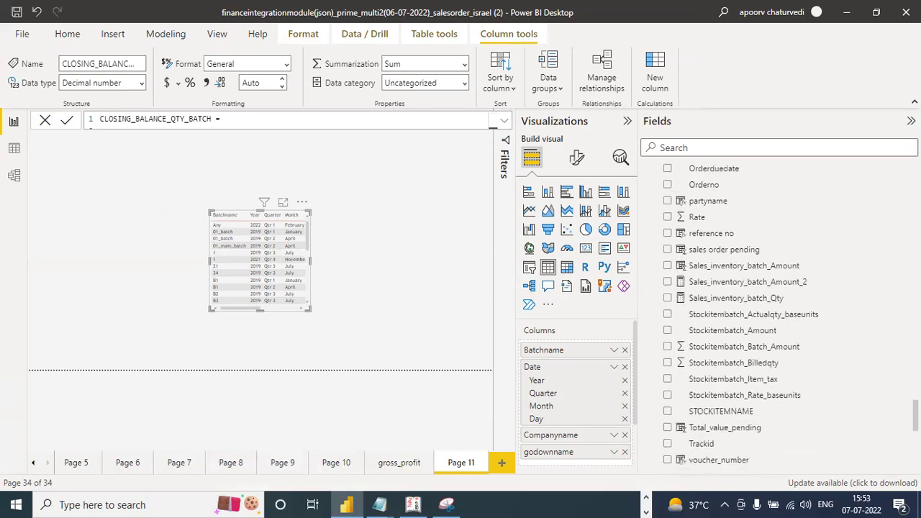
scroll(777, 316, down, 1)
scroll(777, 316, up, 3)
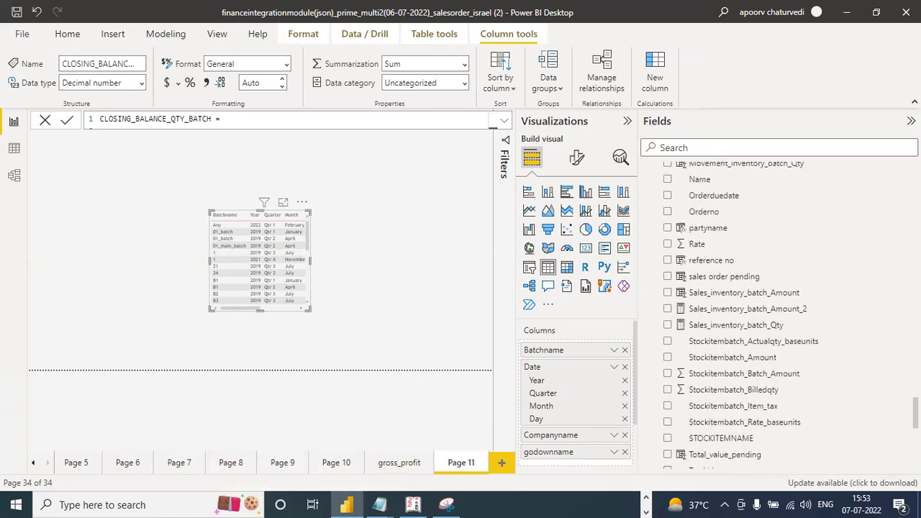
scroll(684, 218, up, 4)
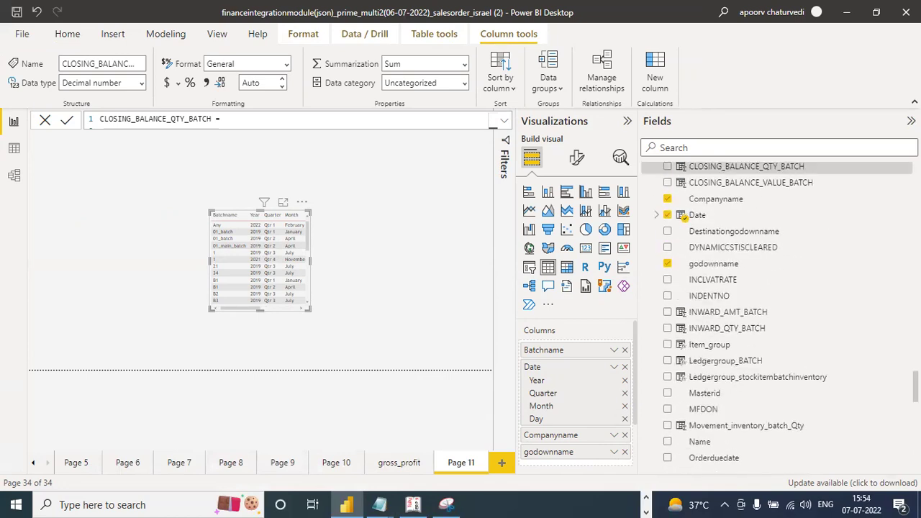
scroll(777, 317, down, 1)
scroll(777, 317, up, 3)
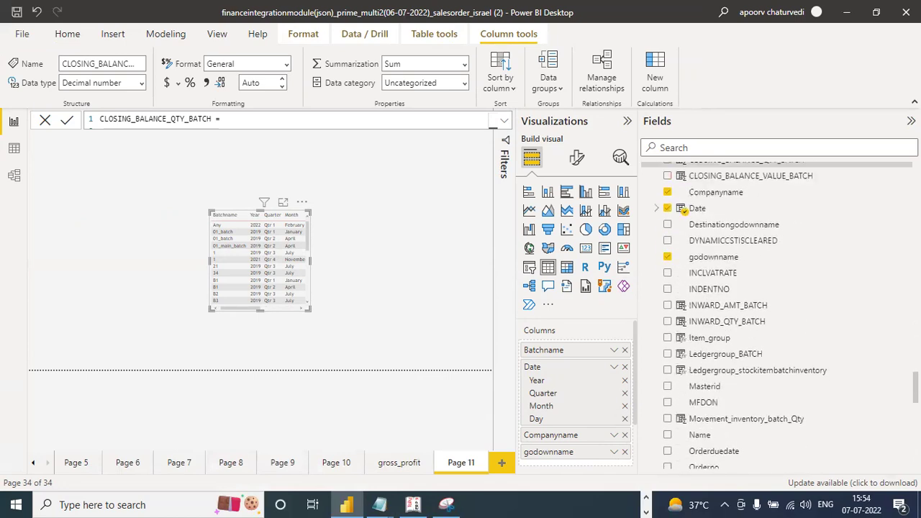
scroll(776, 315, up, 1)
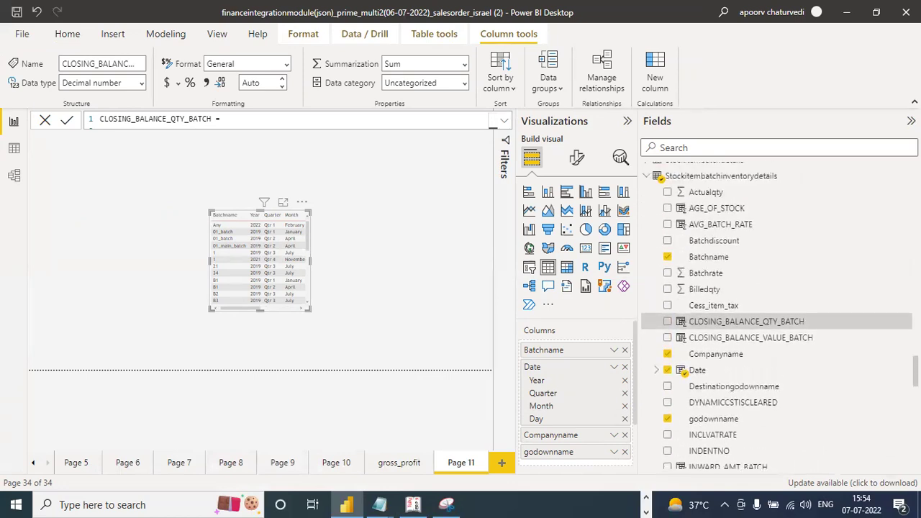
Step: Try the Name field in the batch table visual and enlarge the visual so that more columns fit
scroll(776, 321, down, 3)
scroll(685, 198, down, 1)
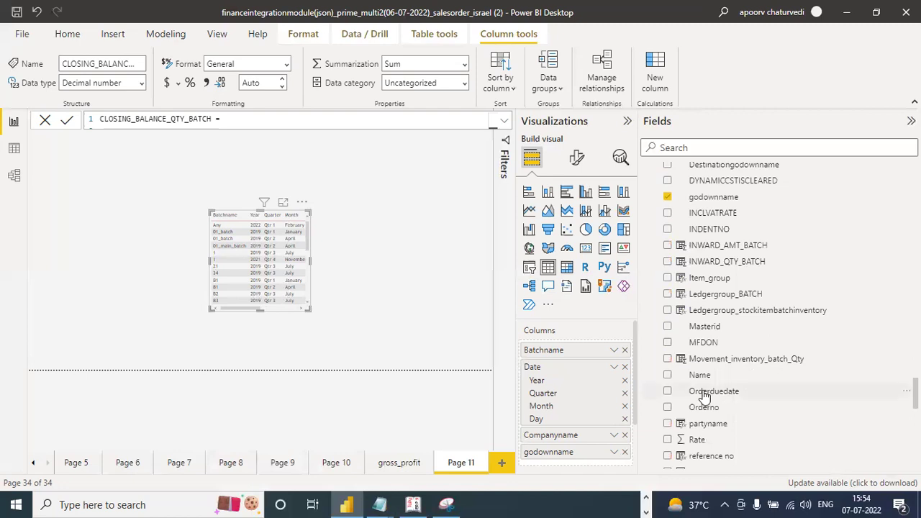
click(668, 375)
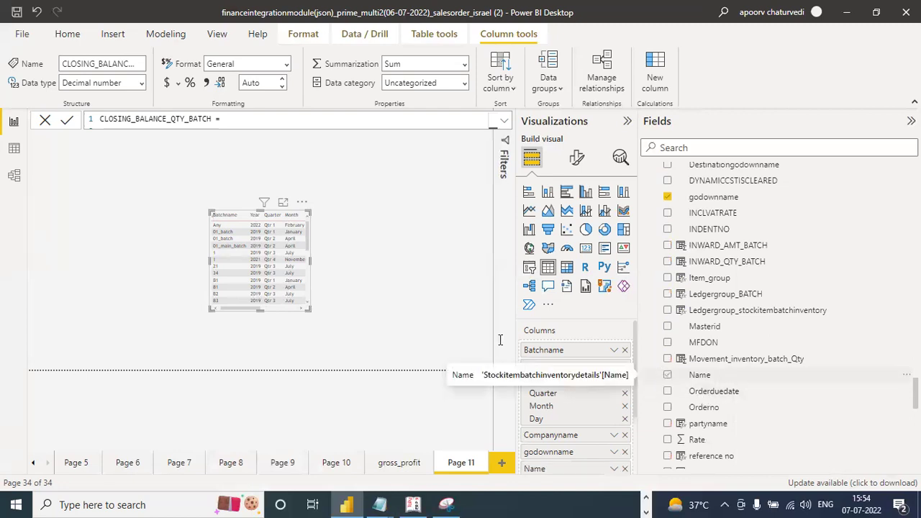
drag(311, 311, 431, 333)
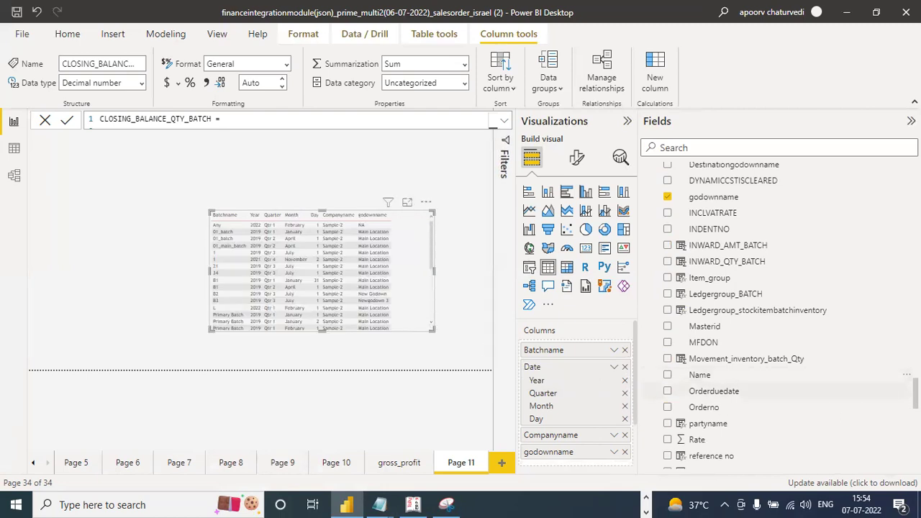
Step: Add the STOCKITEMNAME field from Stockitembatchinventorydetails to the batch table visual
scroll(863, 410, down, 3)
scroll(745, 316, down, 1)
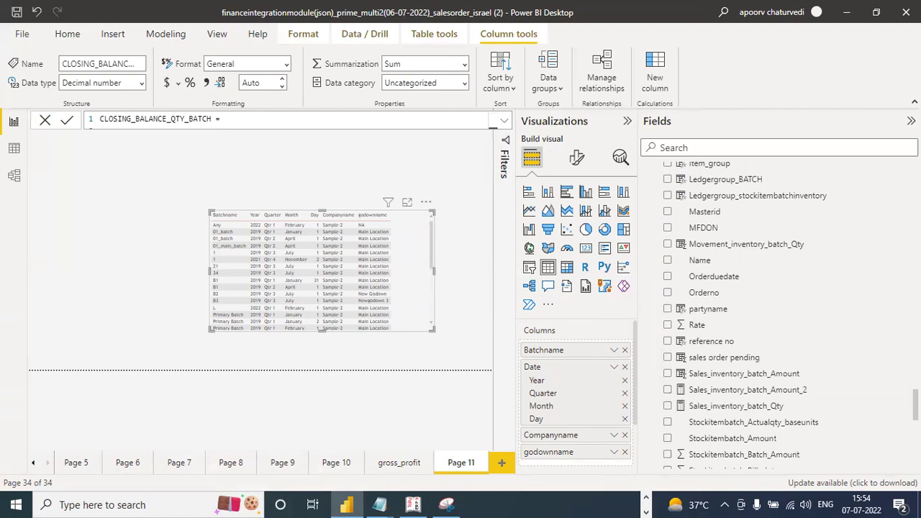
scroll(741, 316, down, 3)
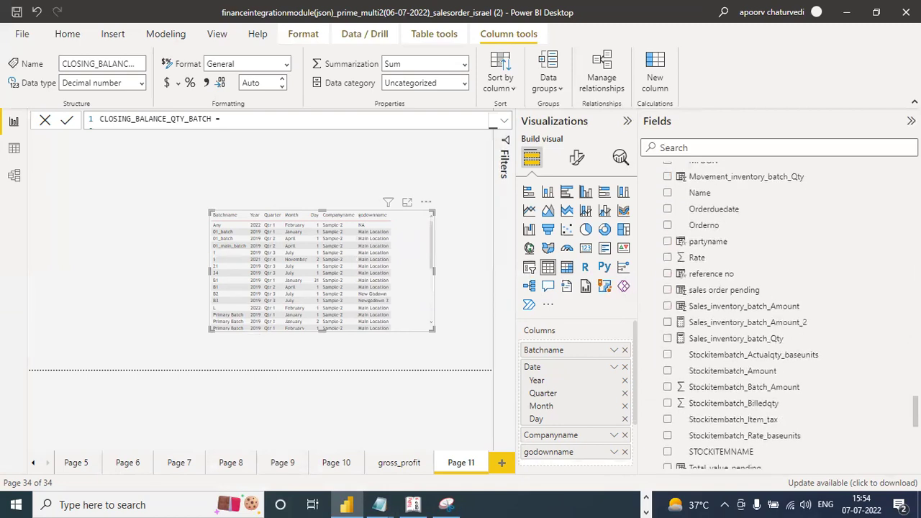
click(667, 445)
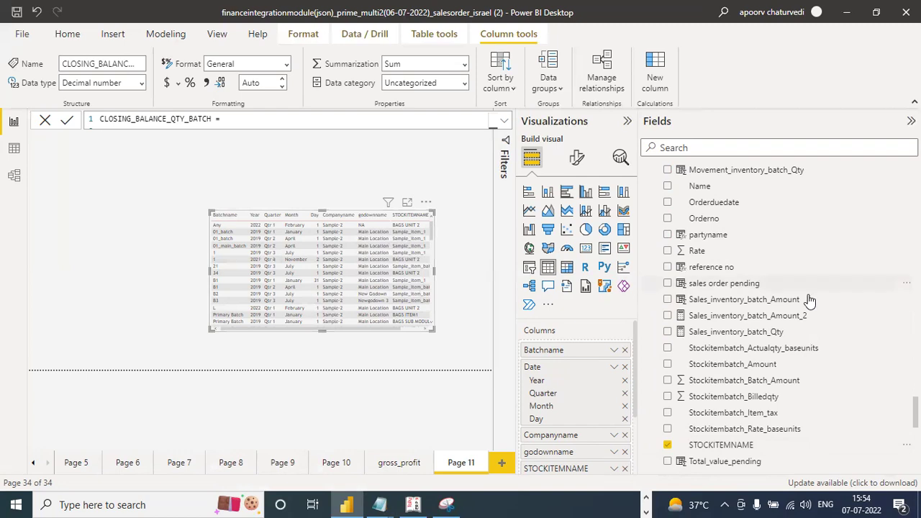
Step: Add the INWARD_AMT_BATCH and INWARD_QTY_BATCH columns to the batch table visual
scroll(905, 397, up, 5)
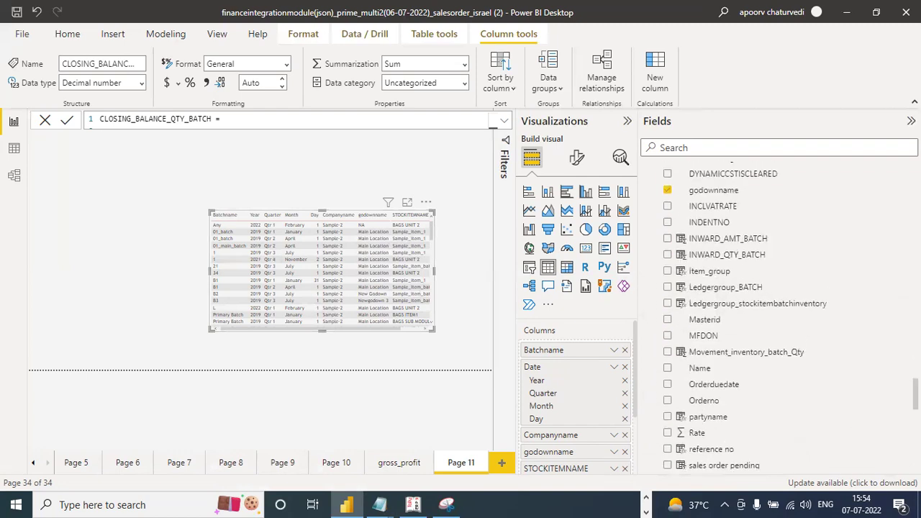
scroll(684, 197, up, 2)
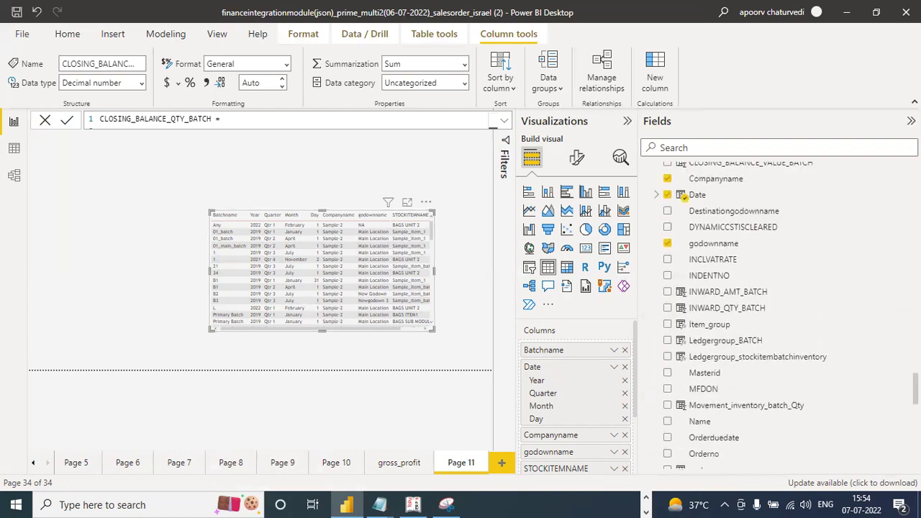
click(666, 292)
click(667, 308)
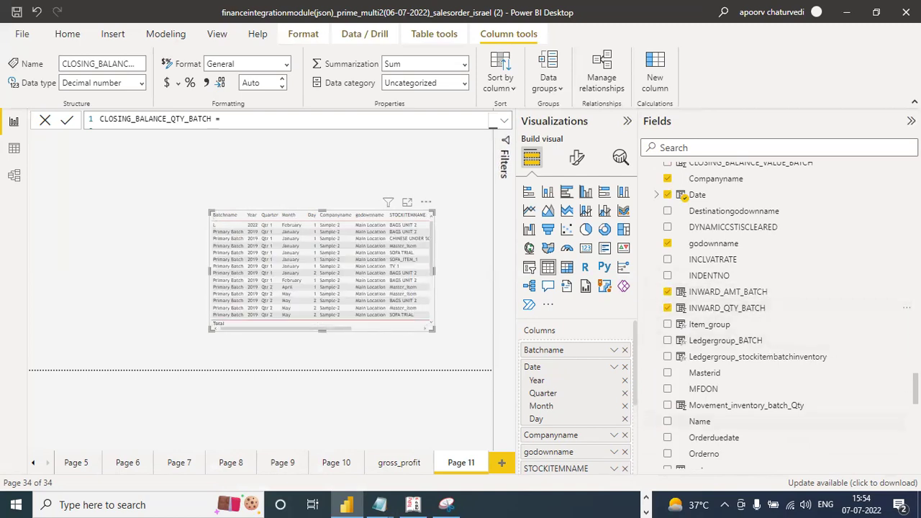
Step: Add WA_RATE, CLOSING_BALANCE_QTY_BATCH and CLOSING_BALANCE_VALUE_BATCH to the batch table visual and enlarge it further
scroll(683, 197, down, 10)
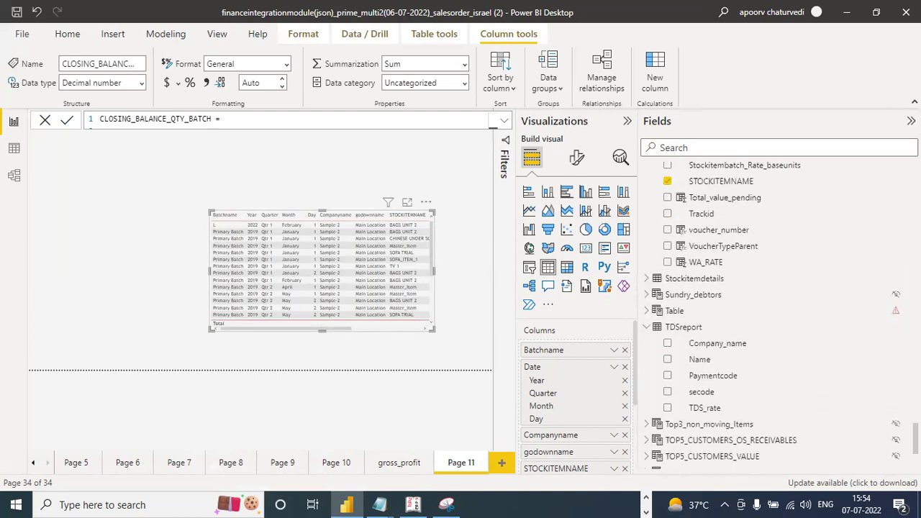
click(666, 262)
scroll(777, 316, up, 10)
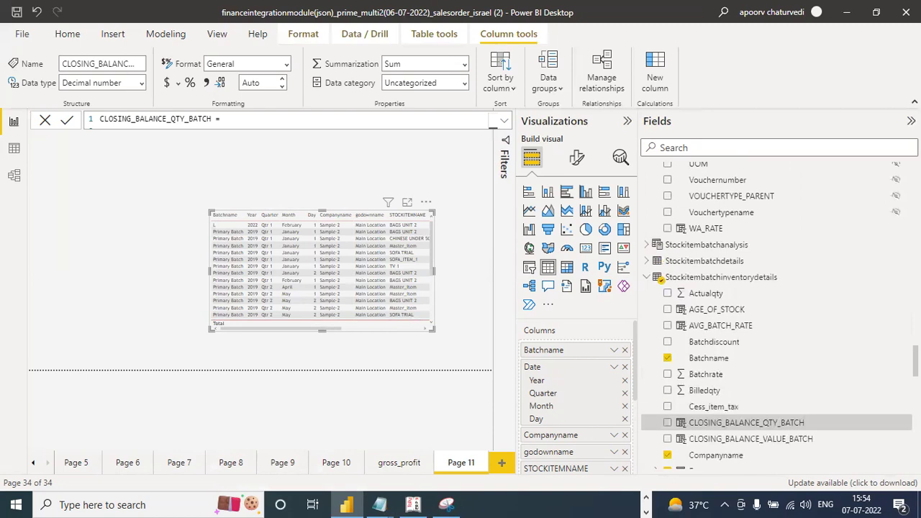
click(668, 425)
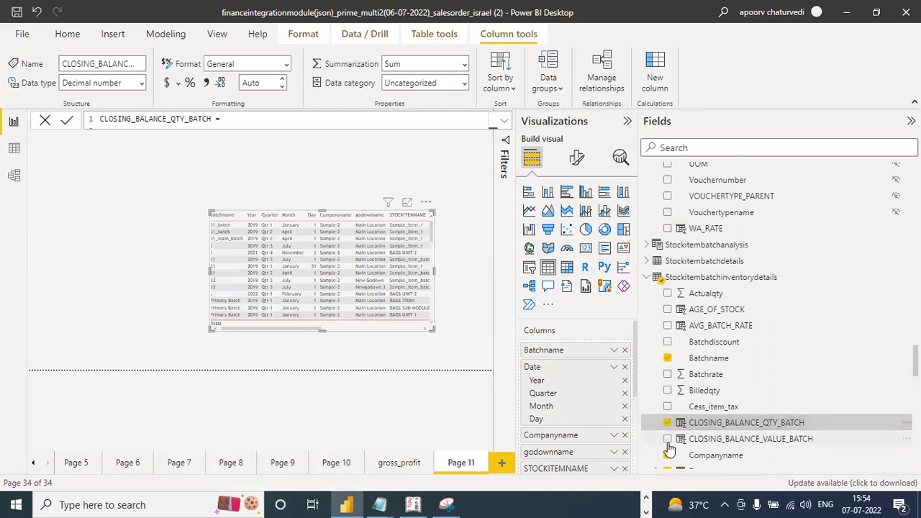
drag(432, 329, 473, 346)
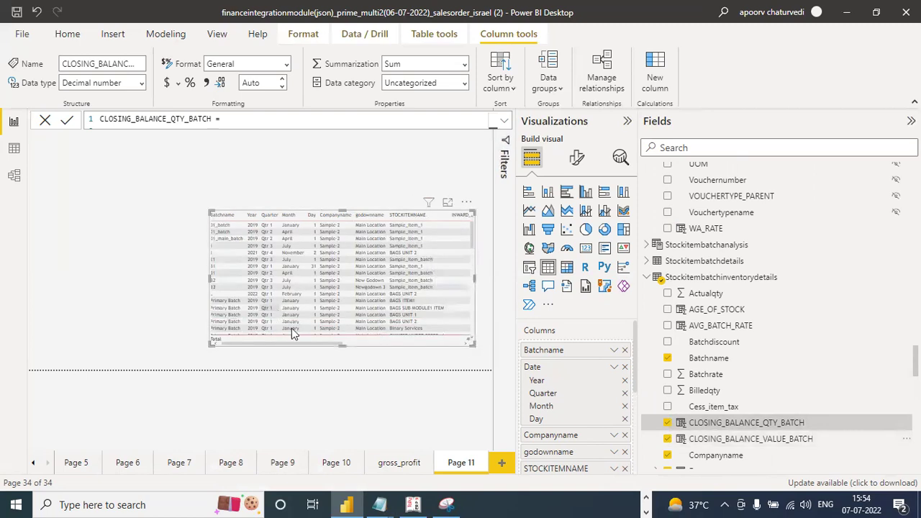
Step: Switch to Tally.ERP 9 and open the Stock Summary report of company Sample-2
click(412, 505)
click(586, 356)
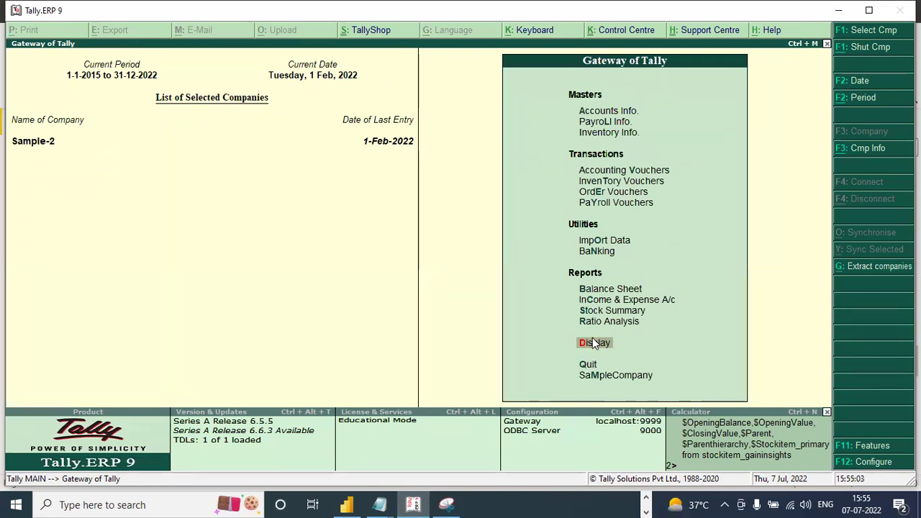
click(602, 311)
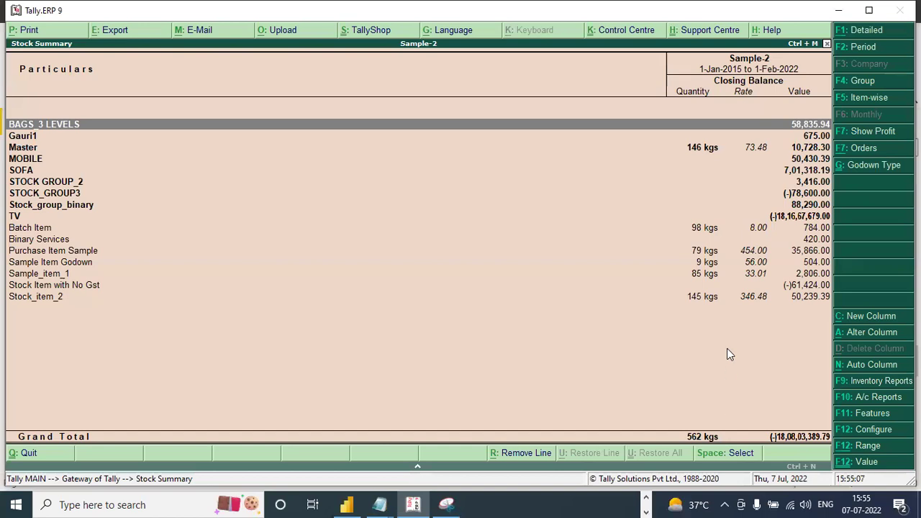
Step: View the monthly summary of the stock item Batch Item and return to the Stock Summary
click(710, 229)
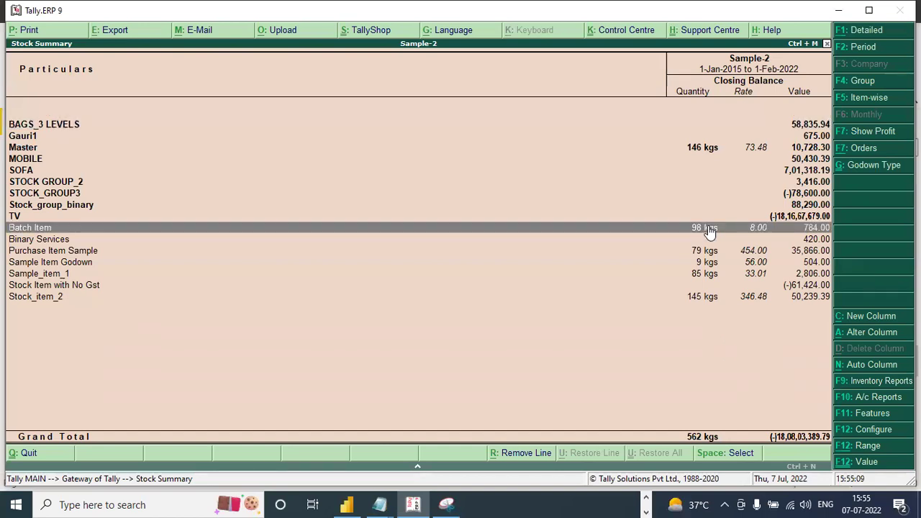
click(709, 229)
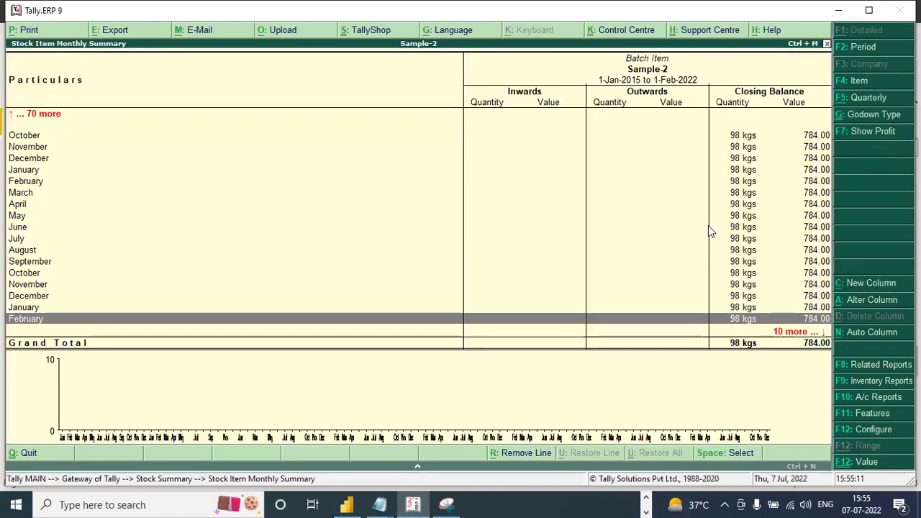
key(Escape)
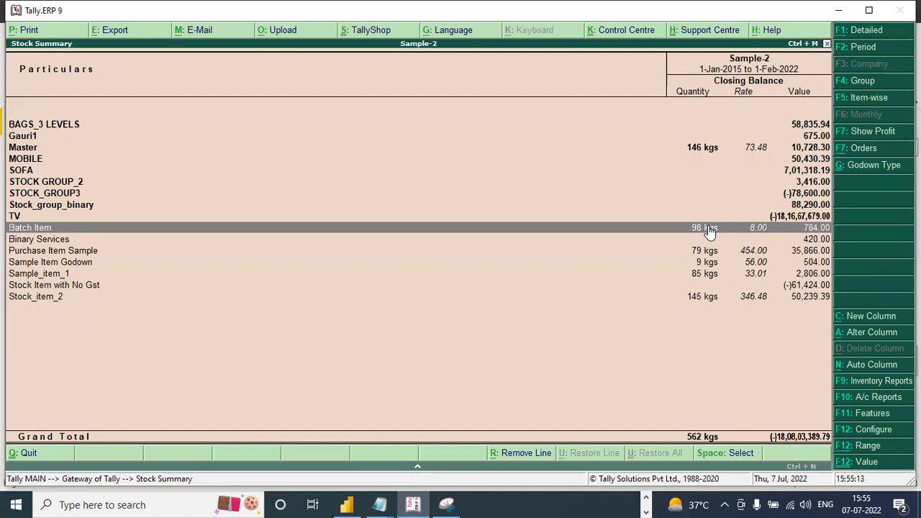
Step: Open the monthly summary of the stock item Sample_item_1 from the Stock Summary
key(Down)
key(Down)
key(Down)
key(Down)
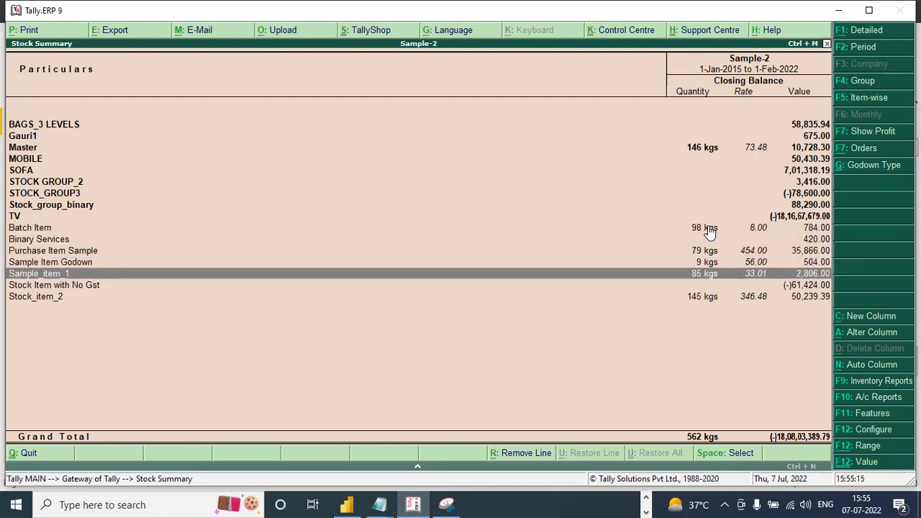
key(Return)
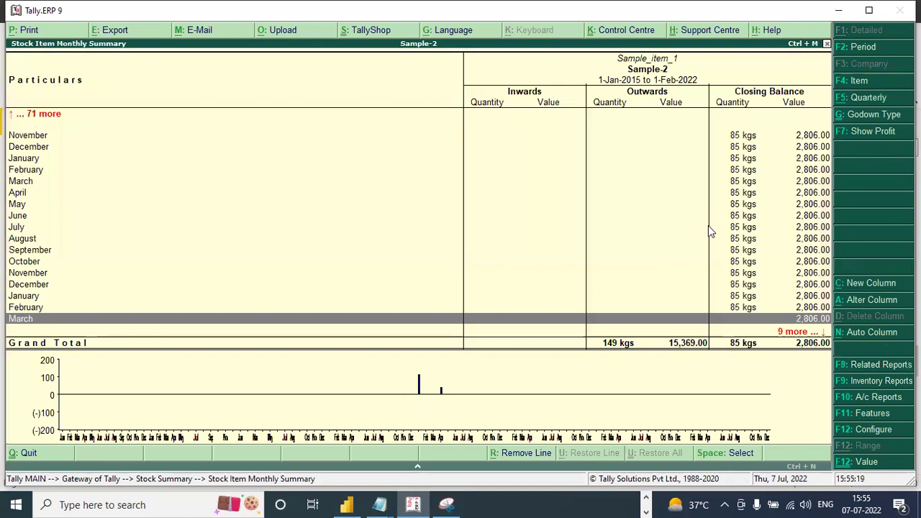
Step: Examine Sample_item_1's monthly outward quantities and values and its closing balances across the listed months
key(Up)
key(Up)
key(Up)
key(Up)
key(Up)
key(Up)
key(Up)
key(Up)
key(Up)
key(Up)
key(Up)
key(Up)
key(Up)
key(Up)
key(Up)
key(Up)
key(Up)
key(Up)
key(Up)
key(Up)
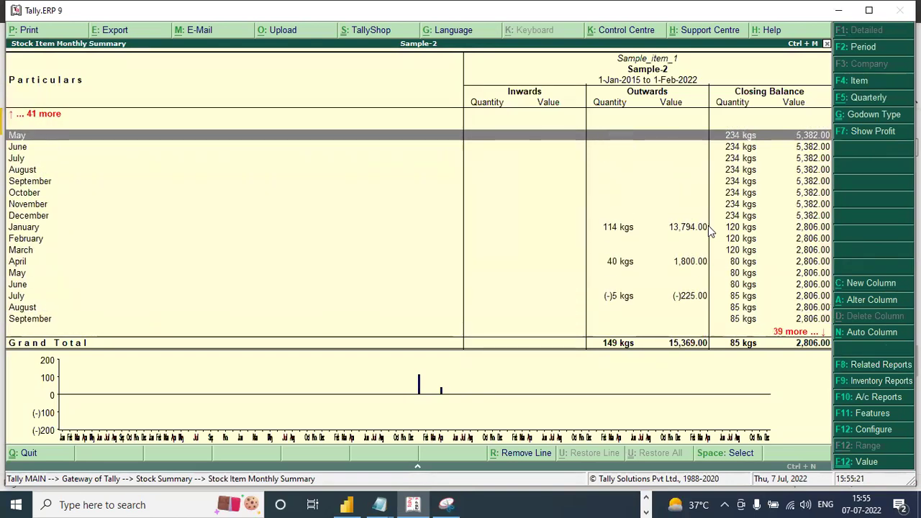
key(Down)
key(Down)
key(Down)
key(Down)
key(Down)
key(Down)
key(Down)
key(Down)
key(Down)
key(Down)
key(Down)
key(Down)
key(Down)
key(Down)
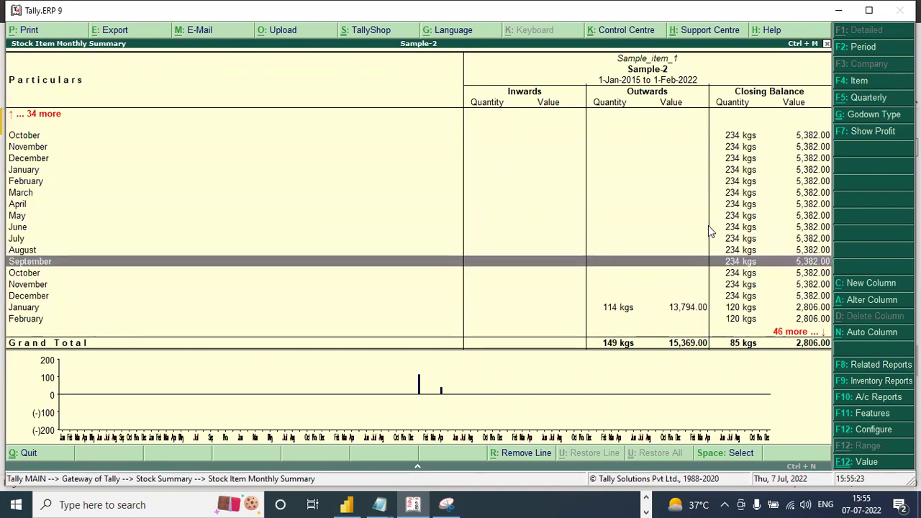
key(Down)
key(Down)
key(Down)
key(Down)
key(Down)
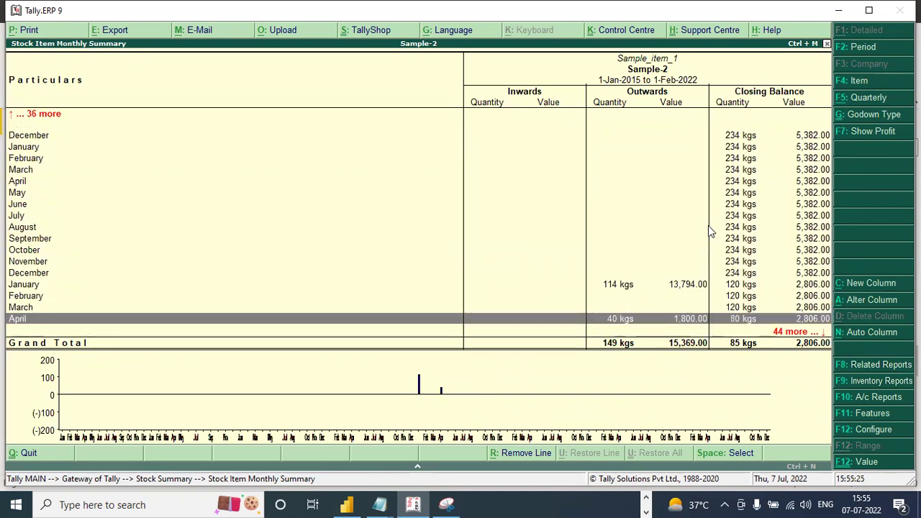
key(Down)
key(Down)
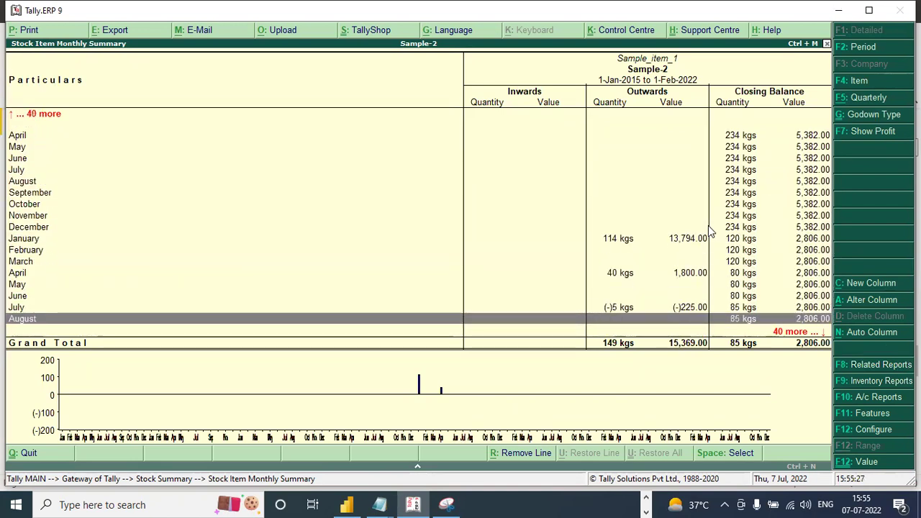
Step: Switch to the PowerPoint presentation on sales order report automation and show the slide "Type of reports to automate"
click(573, 504)
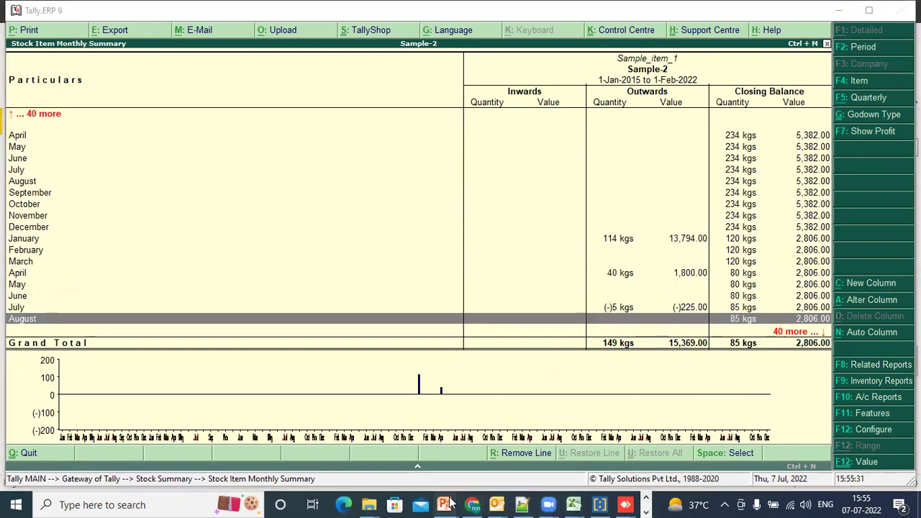
mouse_move(451, 503)
click(390, 459)
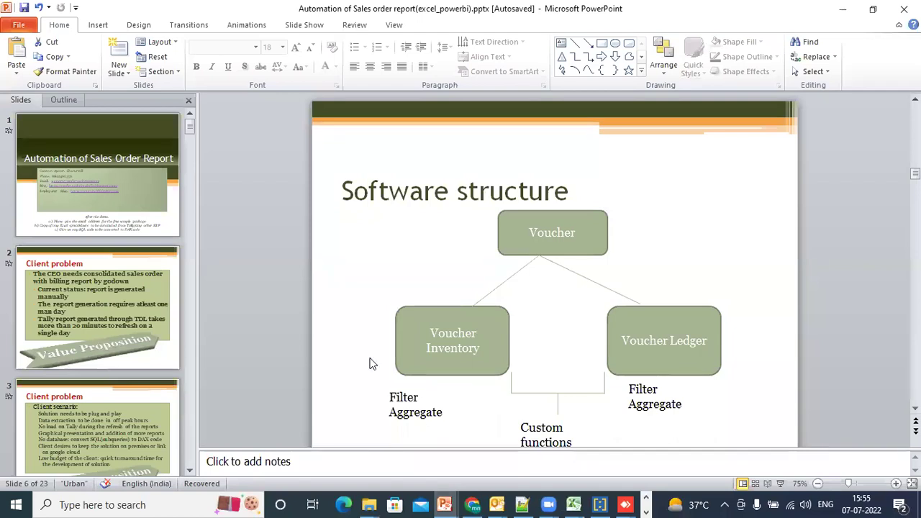
scroll(189, 359, down, 8)
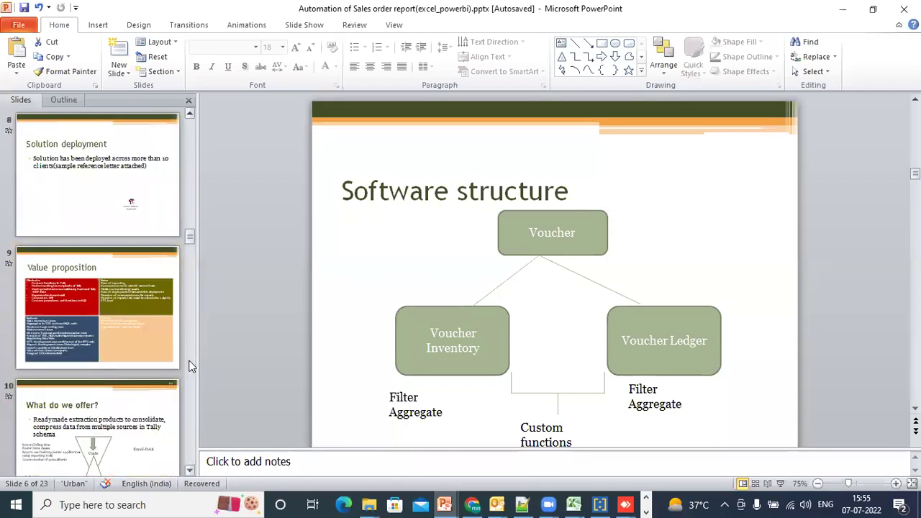
scroll(190, 365, down, 4)
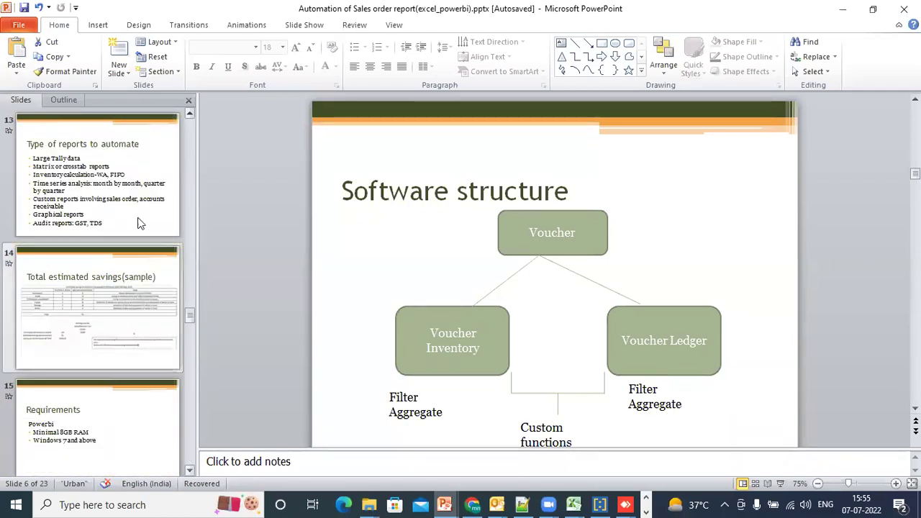
click(137, 220)
click(527, 283)
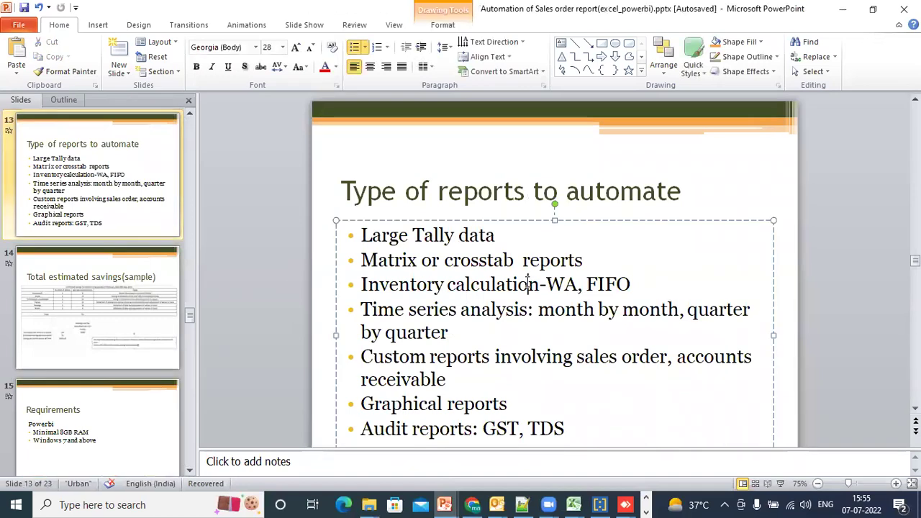
click(494, 259)
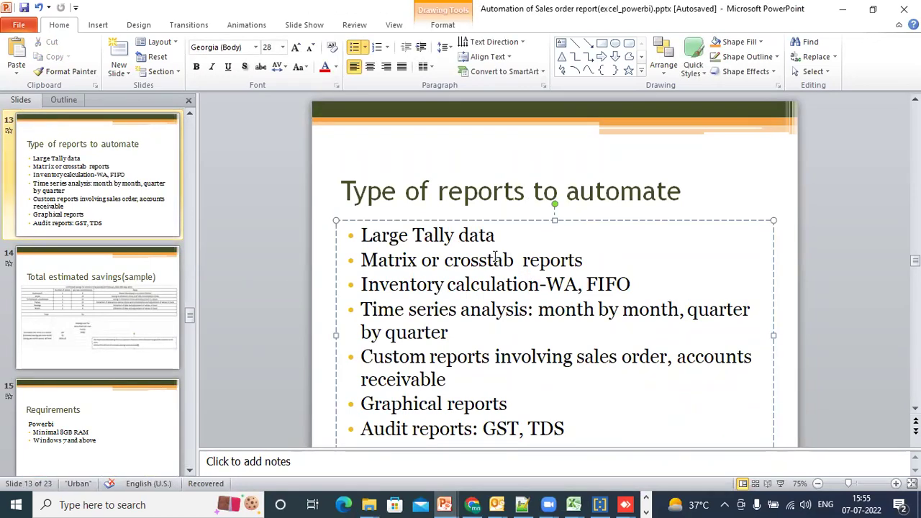
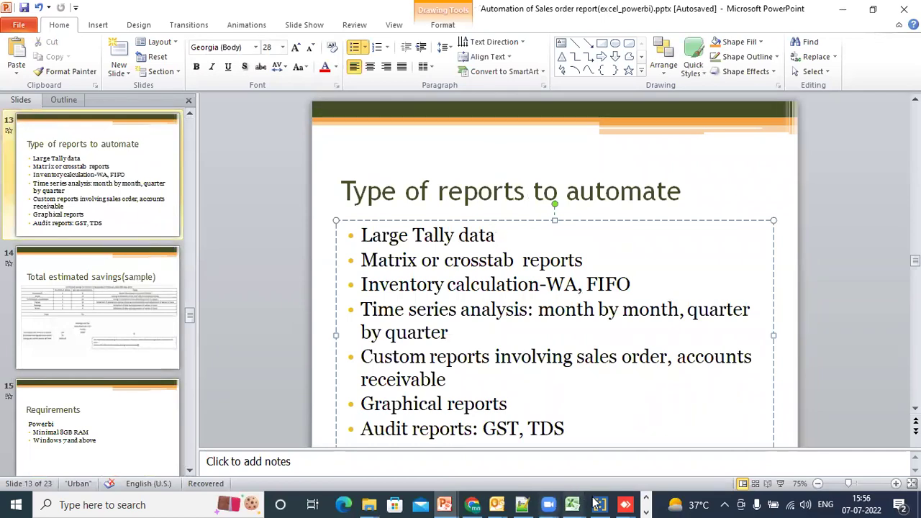
Step: Switch to Power BI Desktop, add a new report page and insert an empty matrix visual on it
click(646, 510)
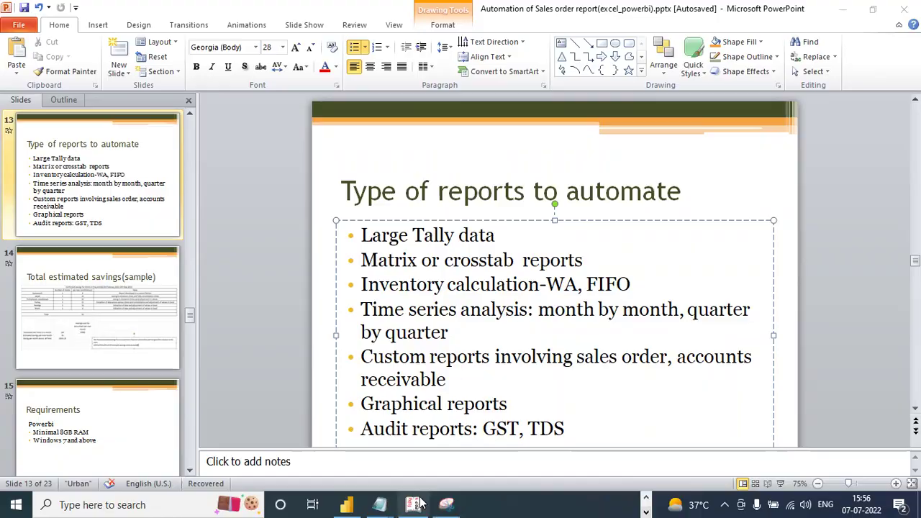
click(352, 503)
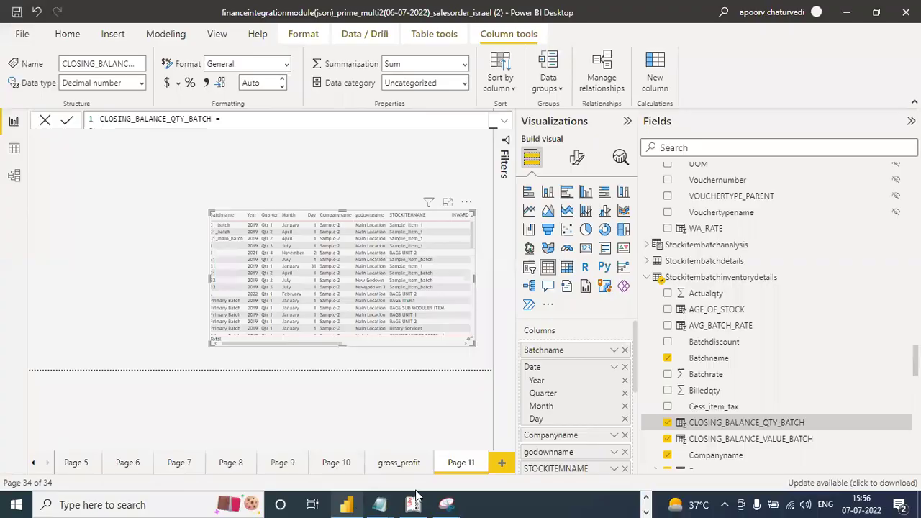
click(499, 464)
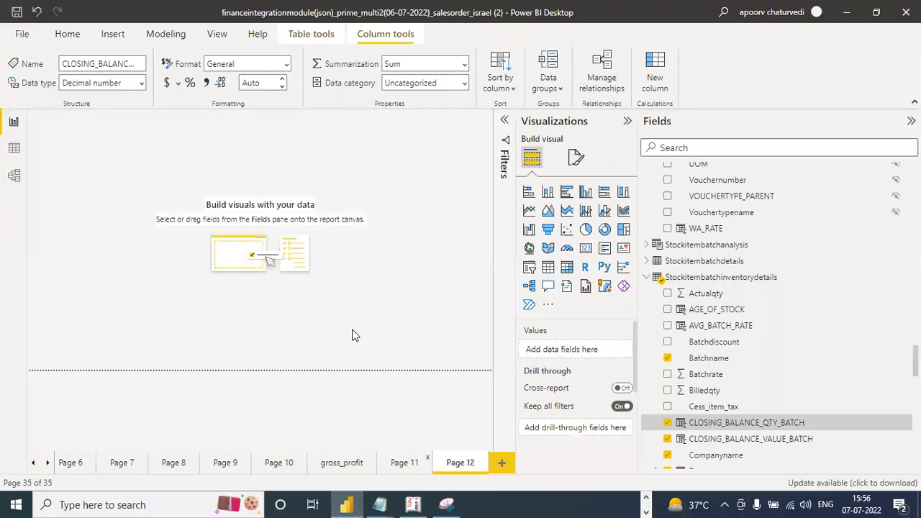
click(566, 267)
drag(105, 200, 245, 302)
Step: Expand the Ledger_view table in the field list and shift the empty matrix slightly on the page
scroll(776, 316, up, 15)
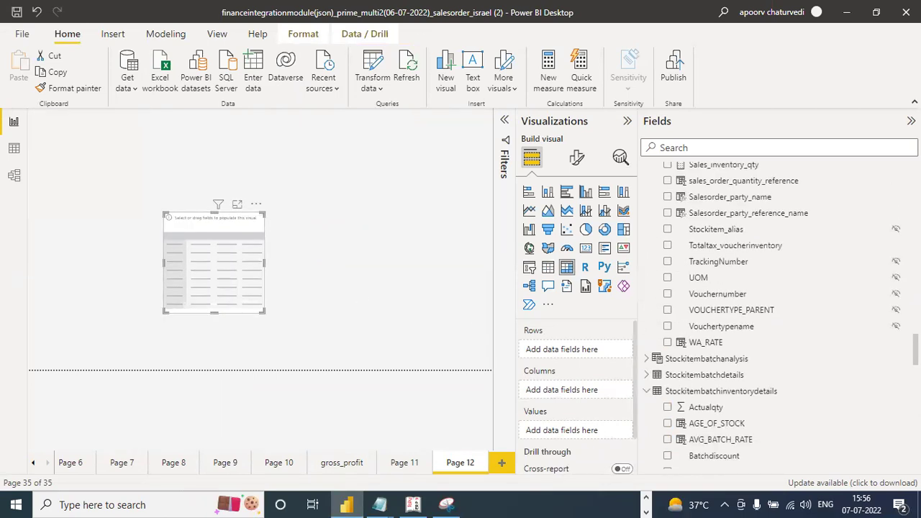
scroll(776, 316, up, 15)
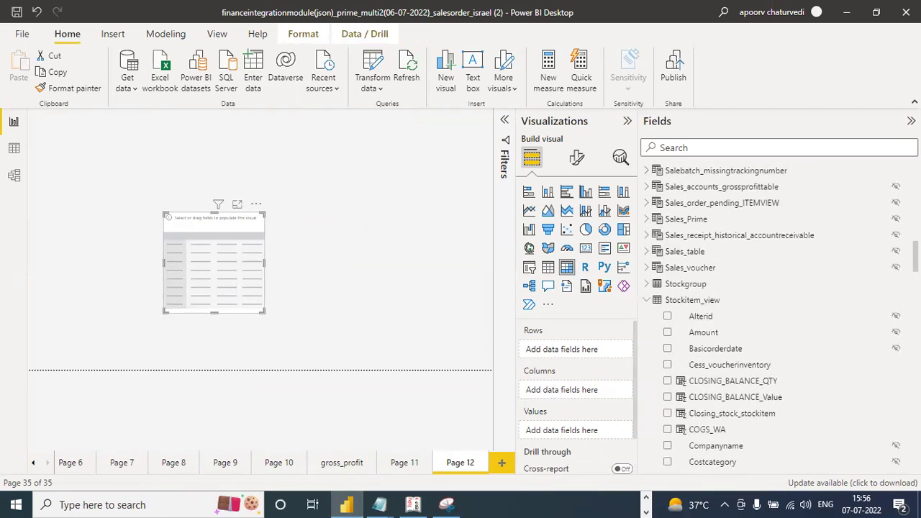
scroll(776, 317, up, 5)
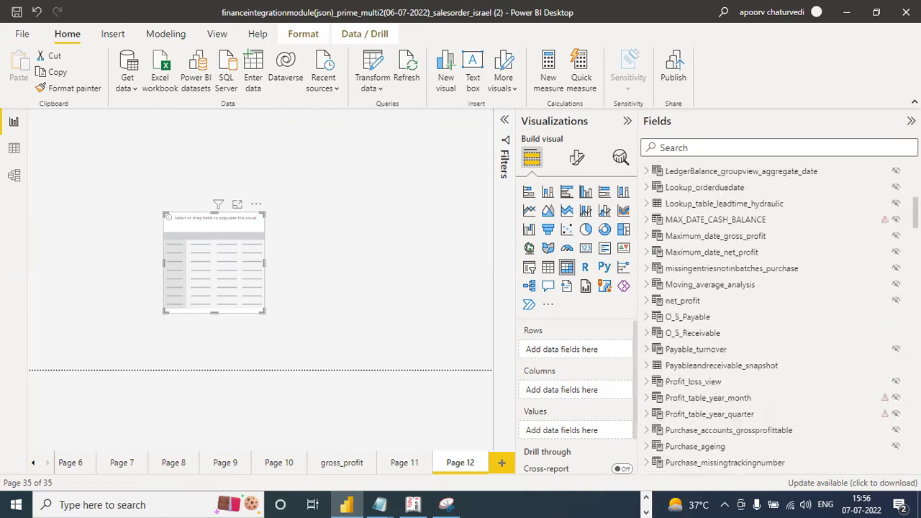
scroll(694, 230, up, 3)
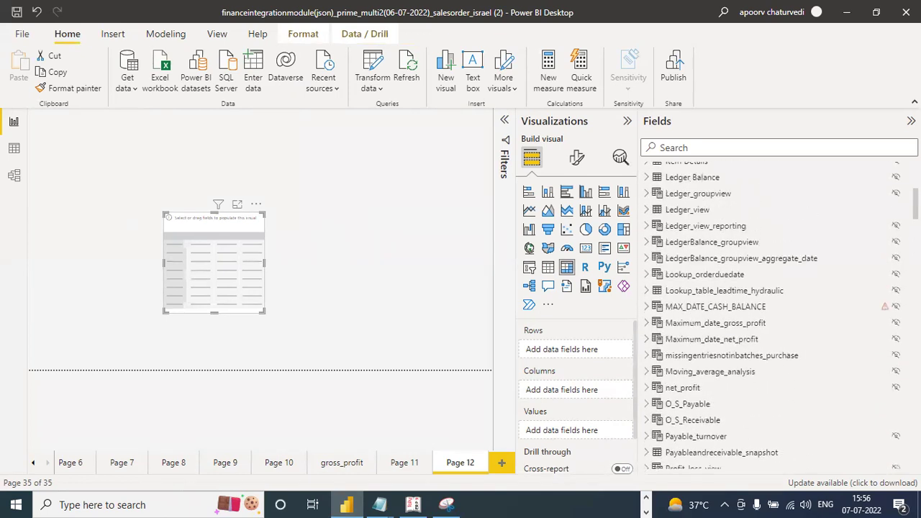
click(646, 223)
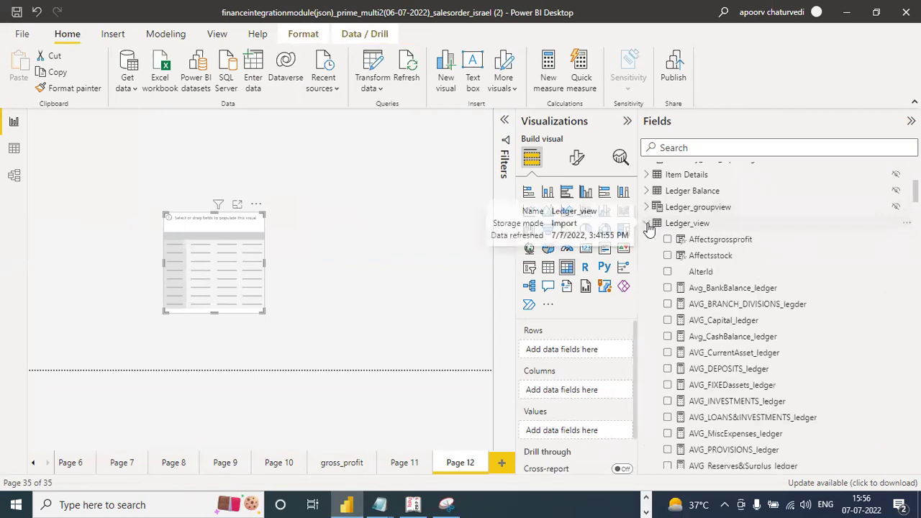
drag(267, 312, 290, 327)
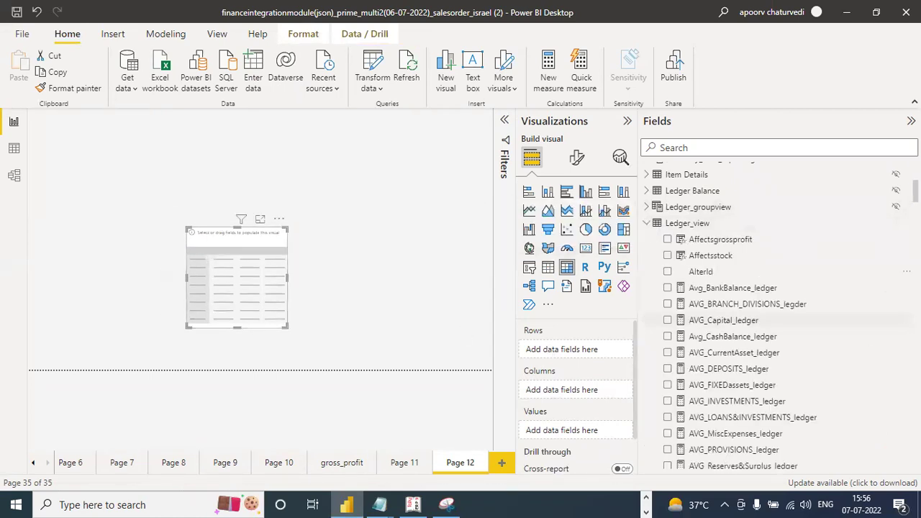
Step: Fill the matrix with Name as rows and Sales_ledger as values from the Ledger_view table
scroll(740, 315, down, 10)
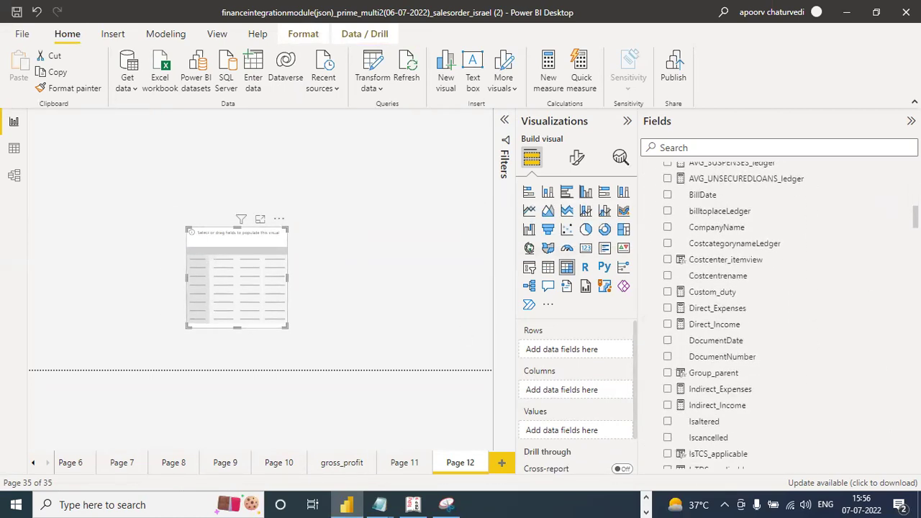
scroll(740, 315, down, 2)
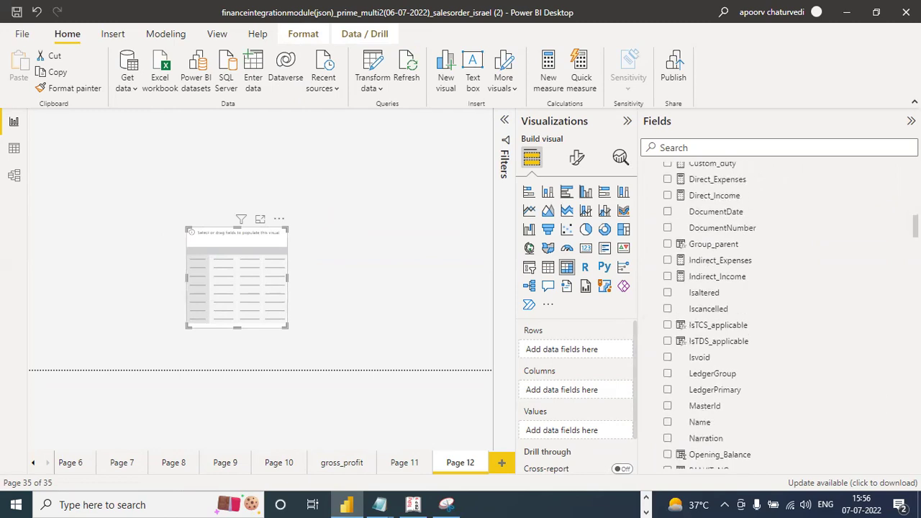
click(667, 422)
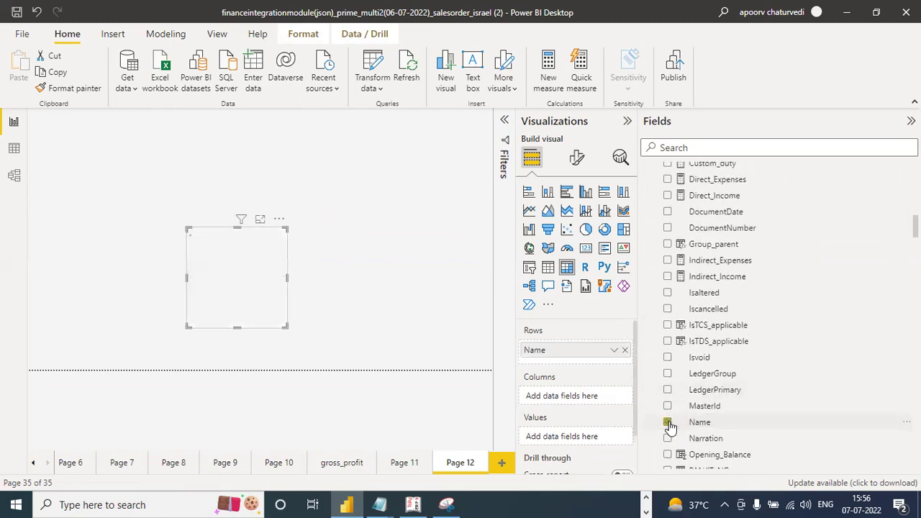
click(668, 423)
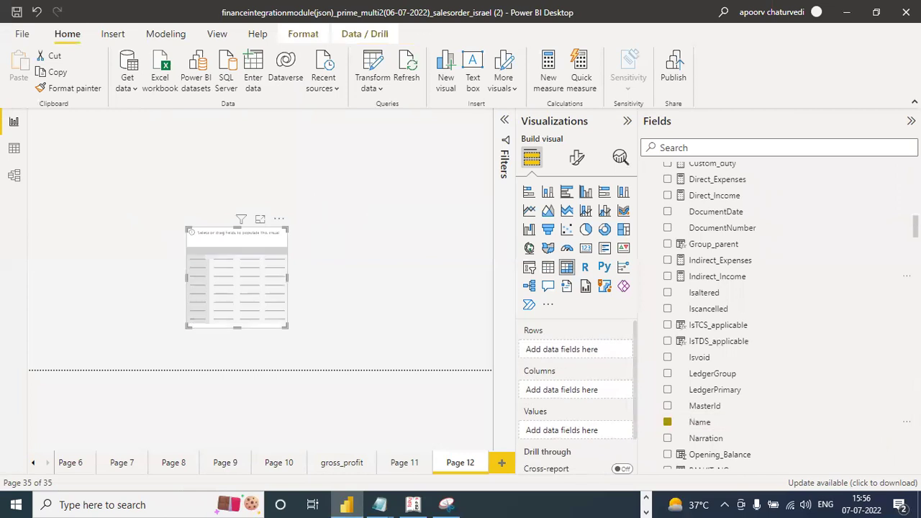
scroll(777, 317, down, 1)
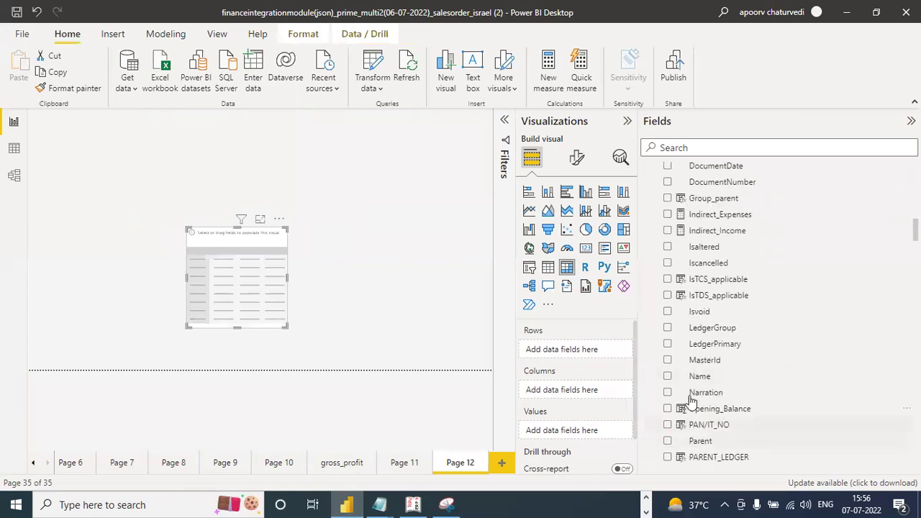
click(667, 377)
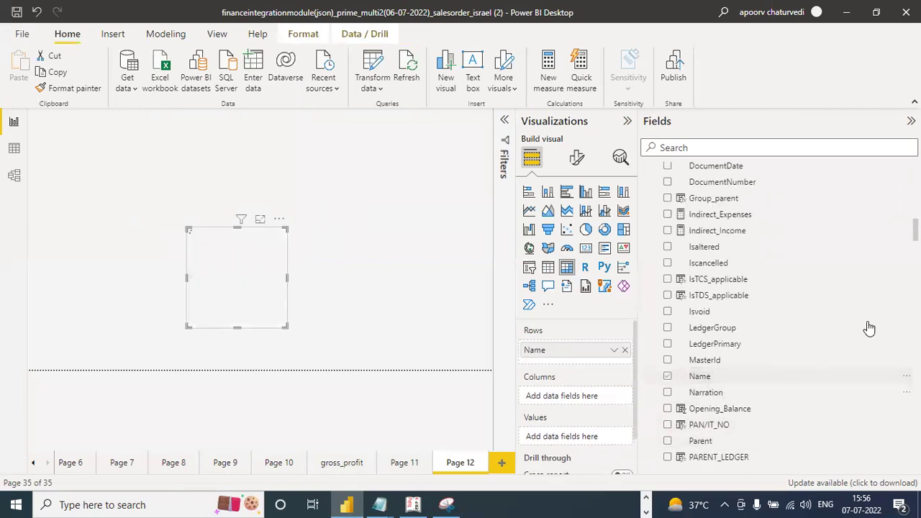
scroll(660, 387, down, 6)
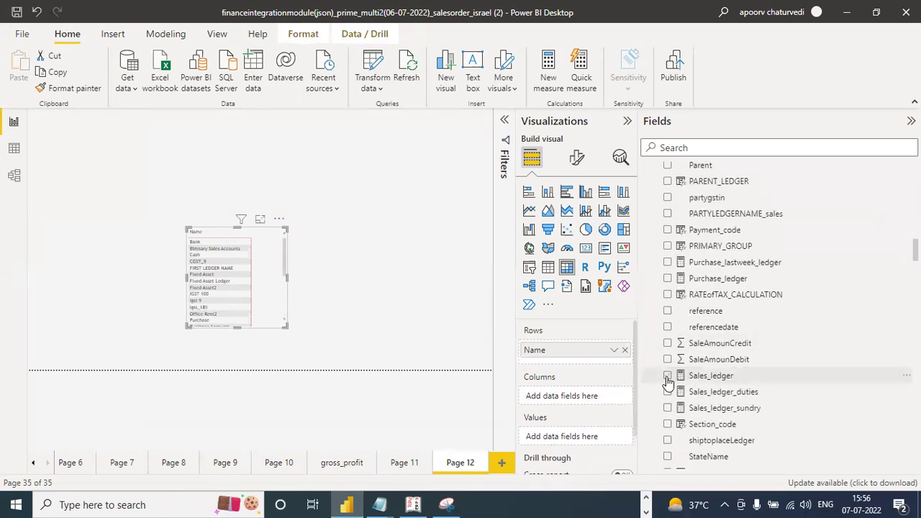
click(667, 376)
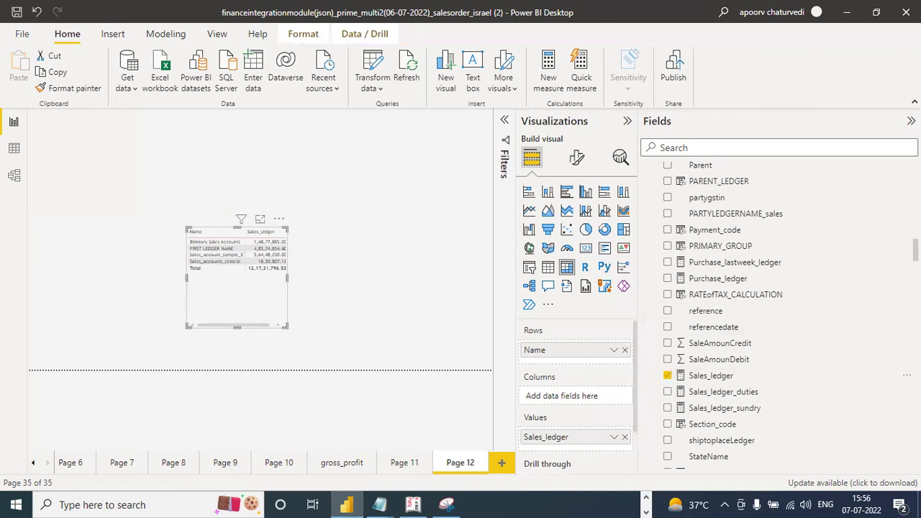
Step: Add Year_Month from the Date_dimension table as the matrix columns
scroll(668, 375, up, 20)
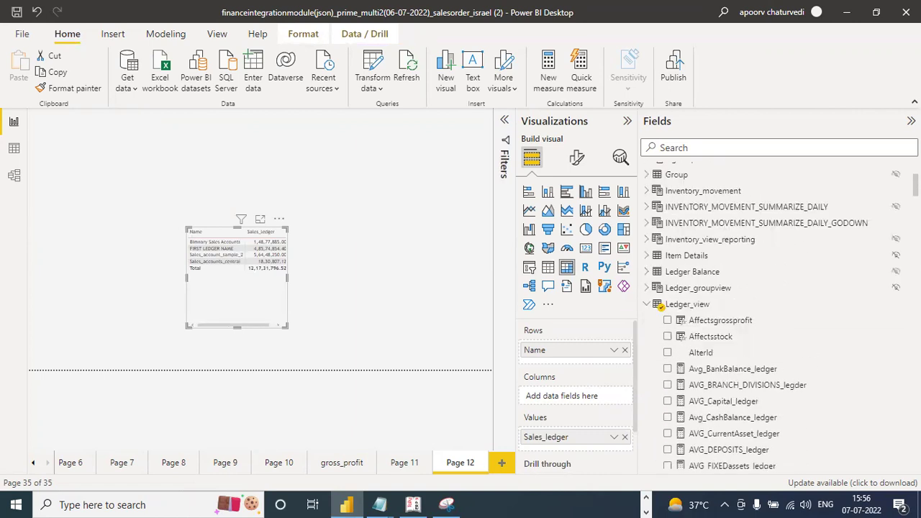
scroll(769, 316, up, 2)
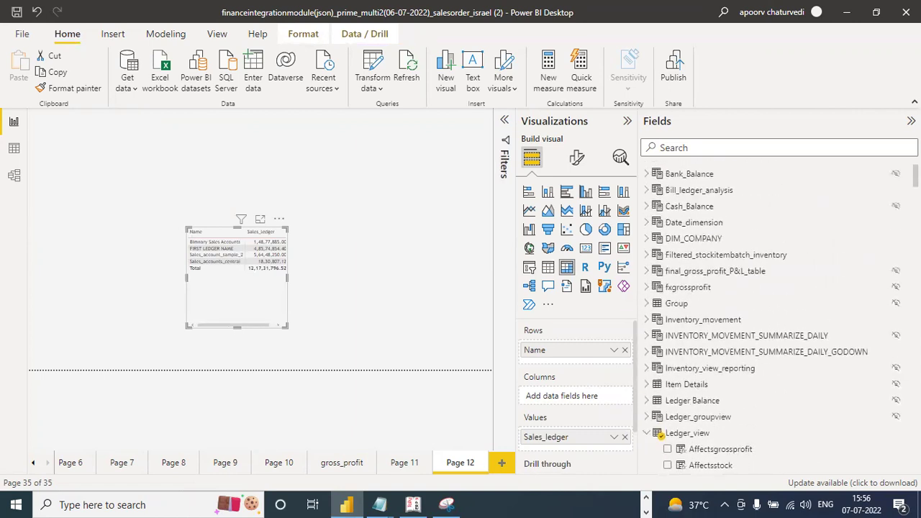
click(669, 223)
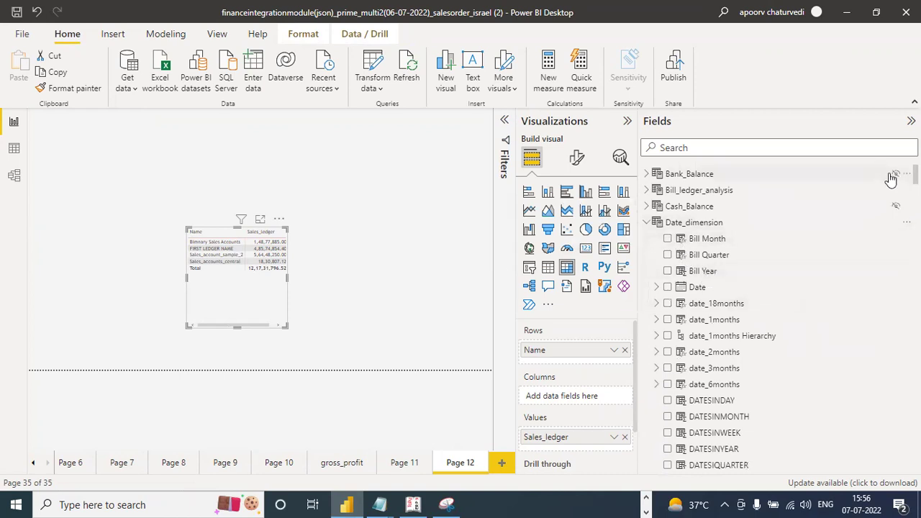
drag(915, 174, 914, 207)
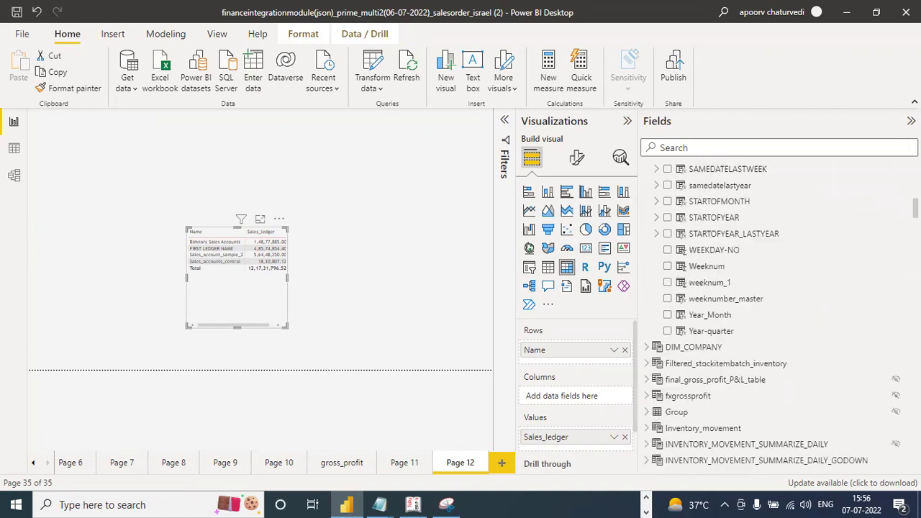
click(667, 315)
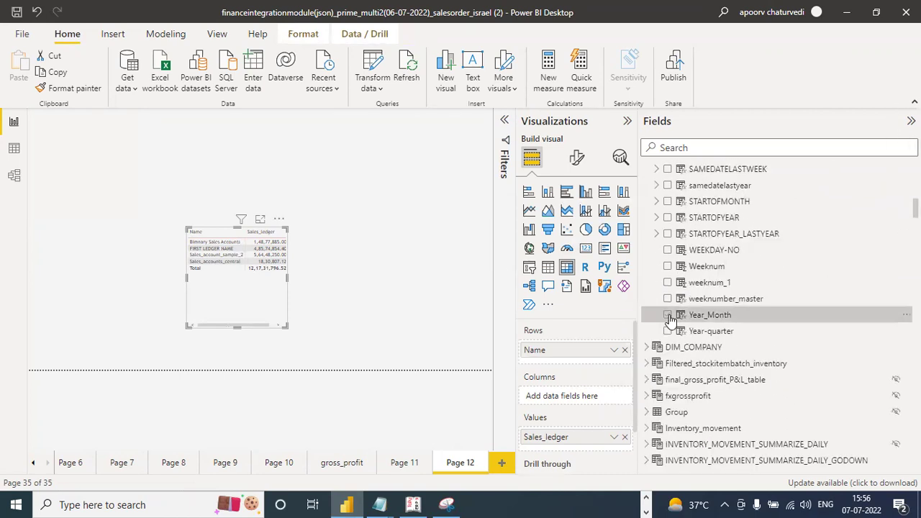
Step: Enlarge the matrix to span the full page width and extend it upward to the page's upper edge
drag(287, 325, 480, 348)
drag(186, 285, 2, 294)
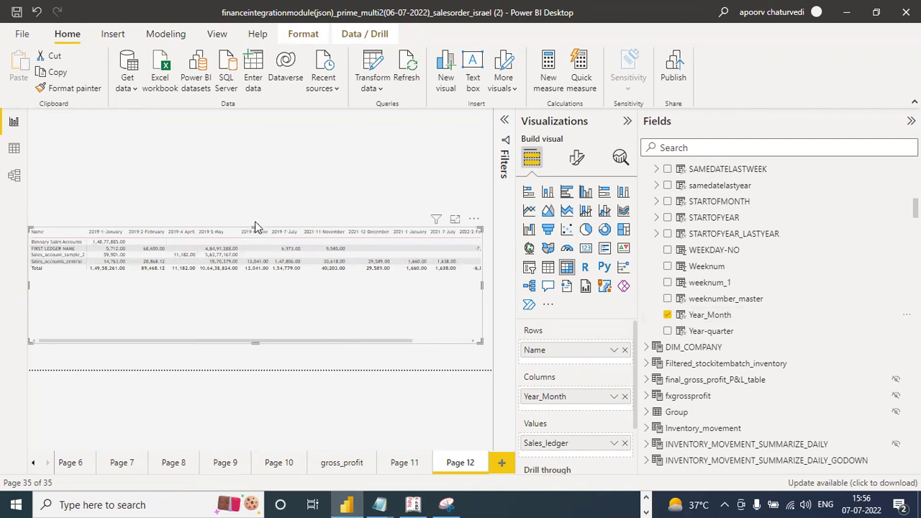
drag(255, 225, 247, 135)
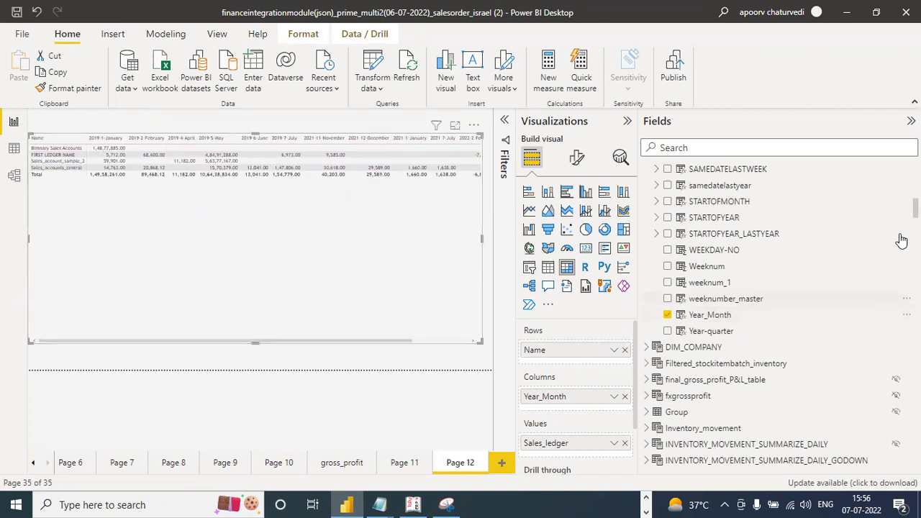
Step: Add the Purchase_ledger measure from Ledger_view to the matrix values alongside Sales_ledger
scroll(770, 317, down, 15)
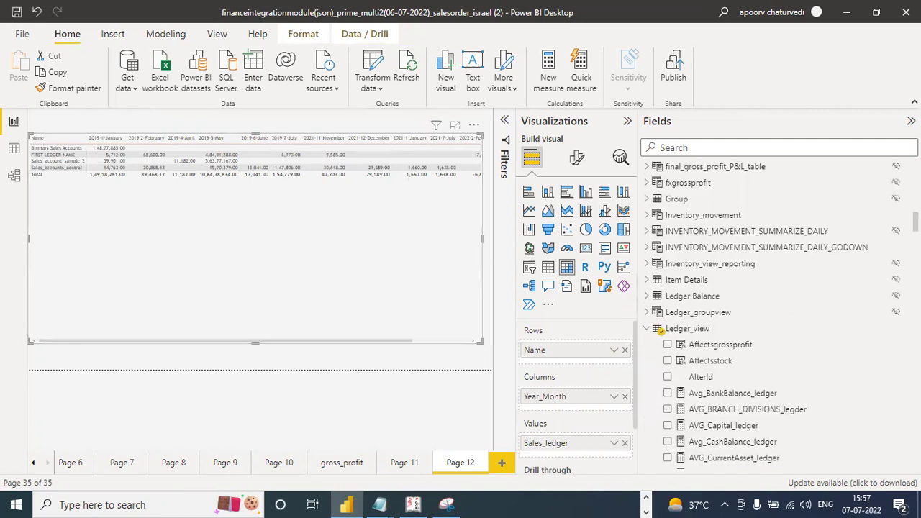
scroll(770, 316, down, 7)
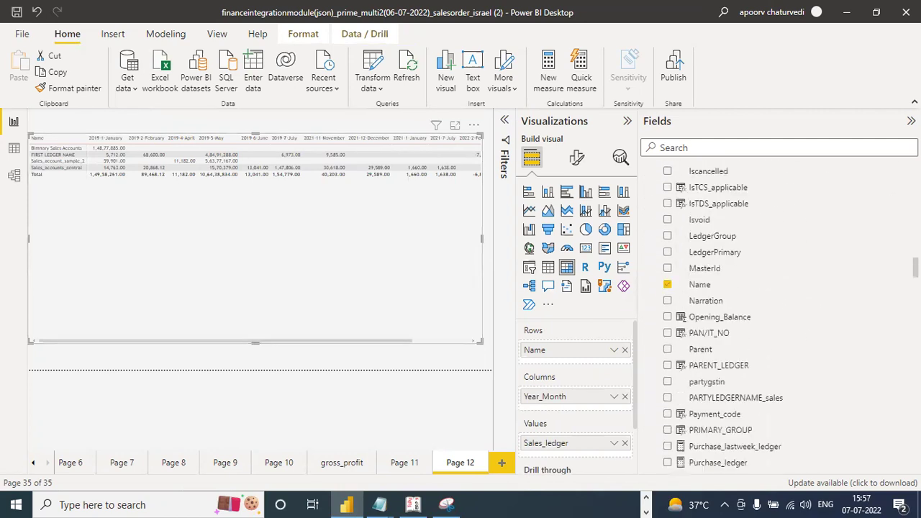
scroll(770, 316, down, 6)
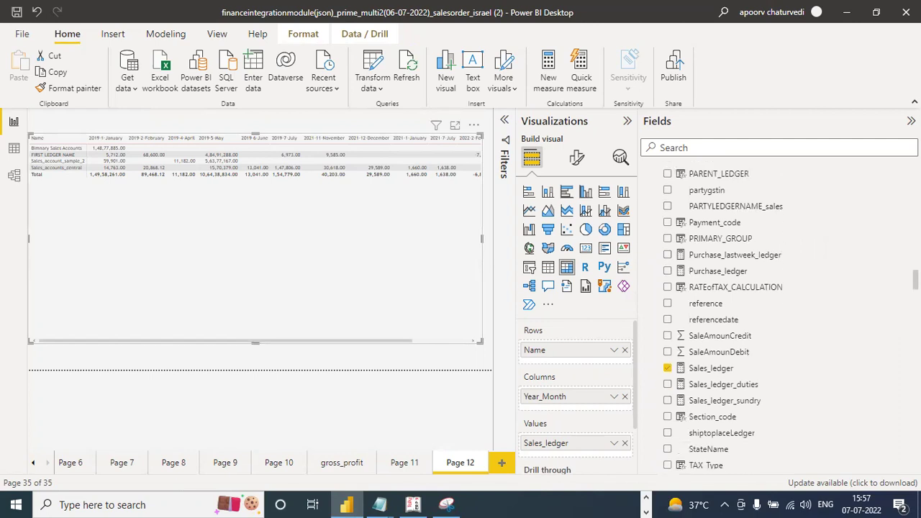
scroll(722, 316, up, 3)
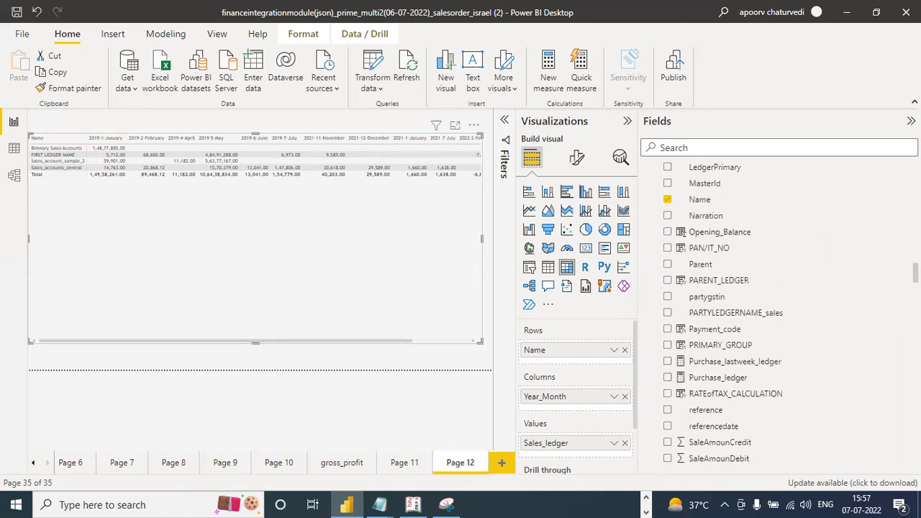
scroll(723, 317, up, 3)
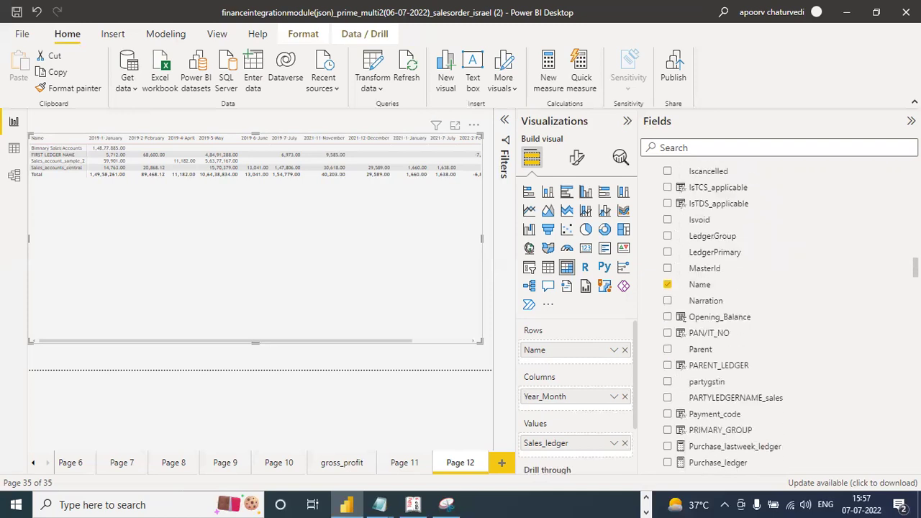
scroll(712, 414, down, 1)
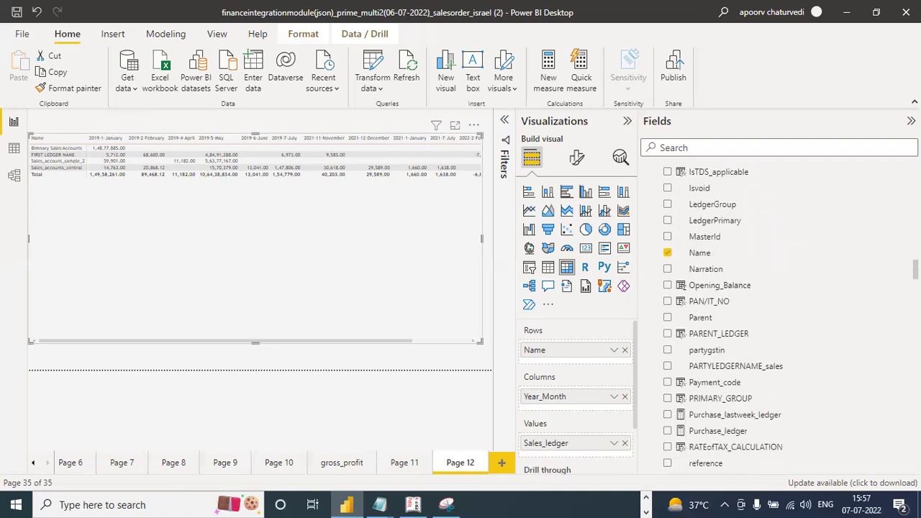
click(667, 432)
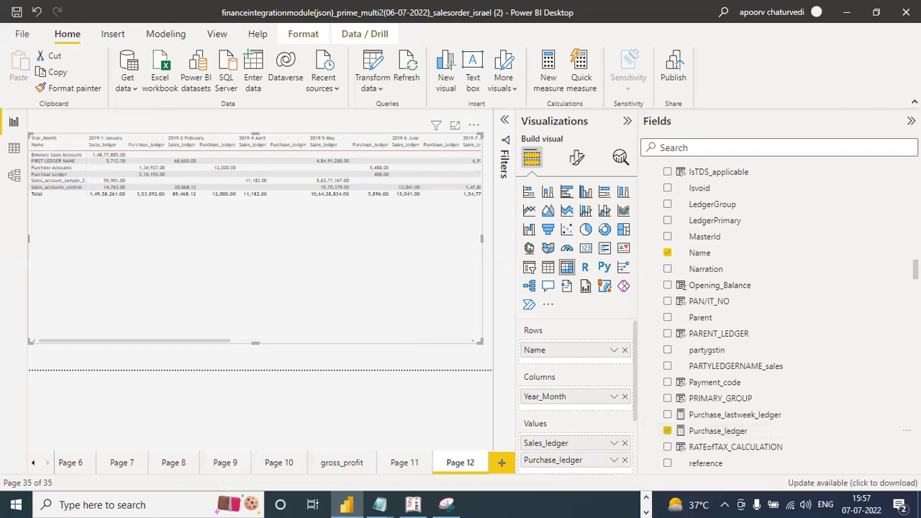
Step: Add Group_parent from Ledger_view to the matrix rows and place it above Name
scroll(777, 317, up, 10)
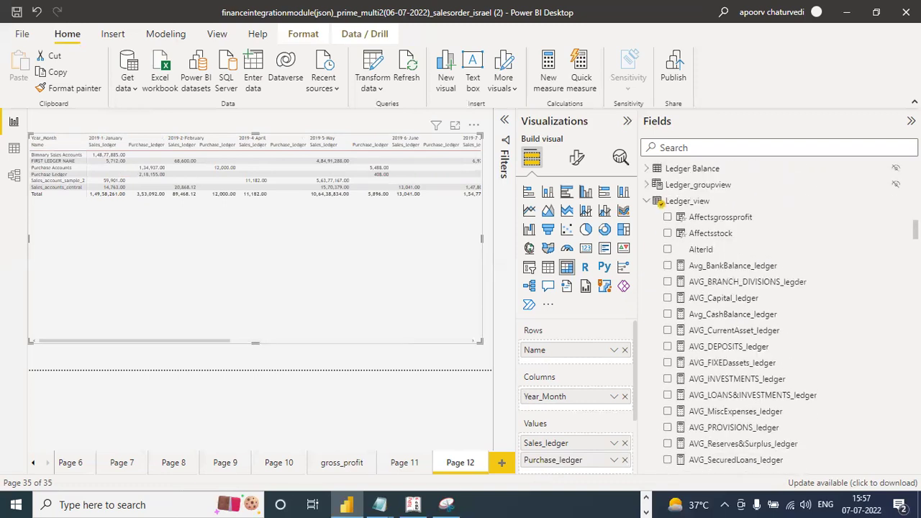
scroll(719, 288, down, 8)
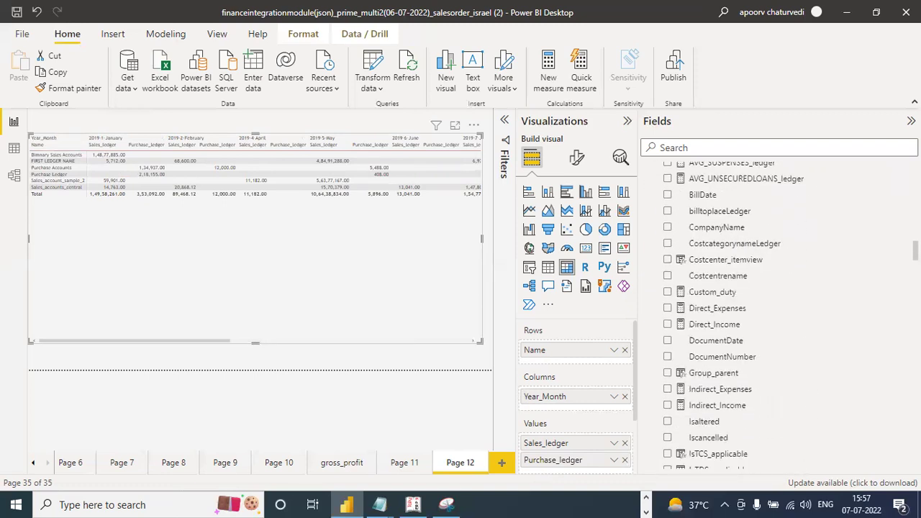
scroll(720, 316, down, 1)
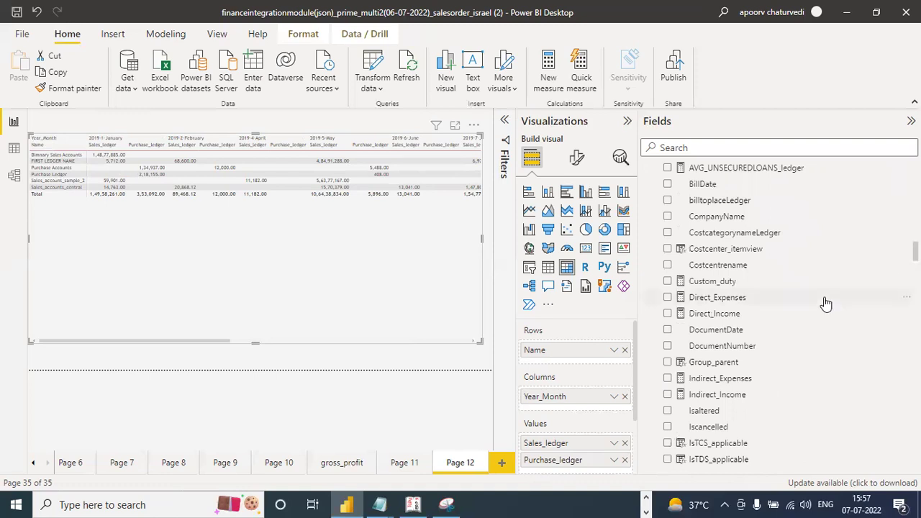
click(668, 362)
drag(565, 353, 568, 349)
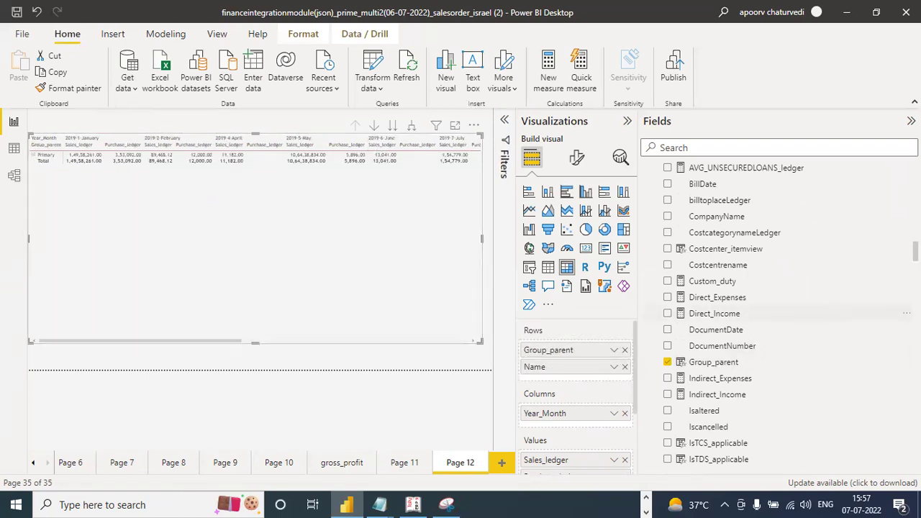
Step: Add LedgerGroup and LedgerPrimary to the matrix rows, ordered between Group_parent and Name
scroll(777, 316, down, 5)
scroll(776, 317, up, 4)
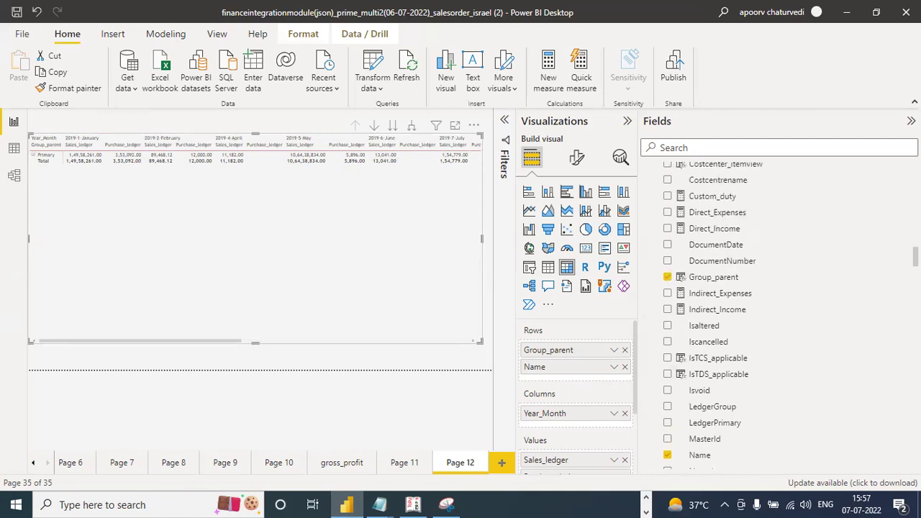
scroll(777, 316, up, 1)
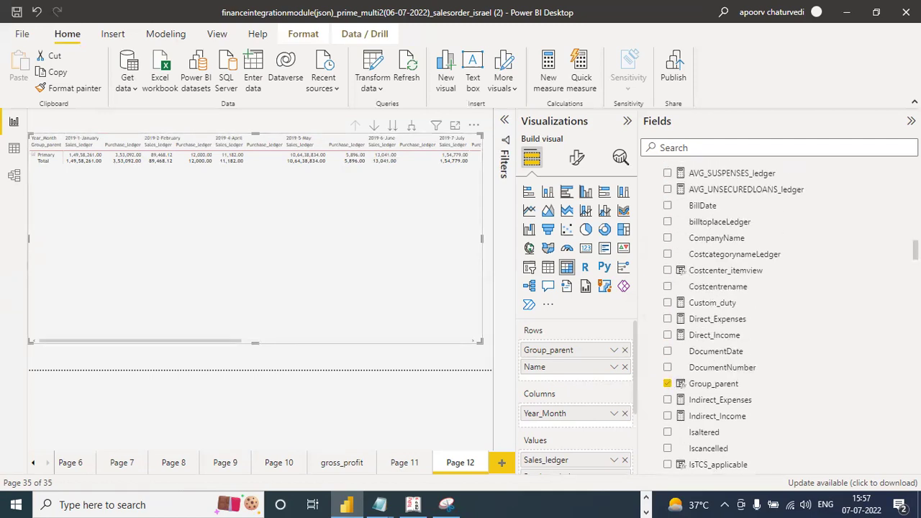
scroll(776, 316, down, 4)
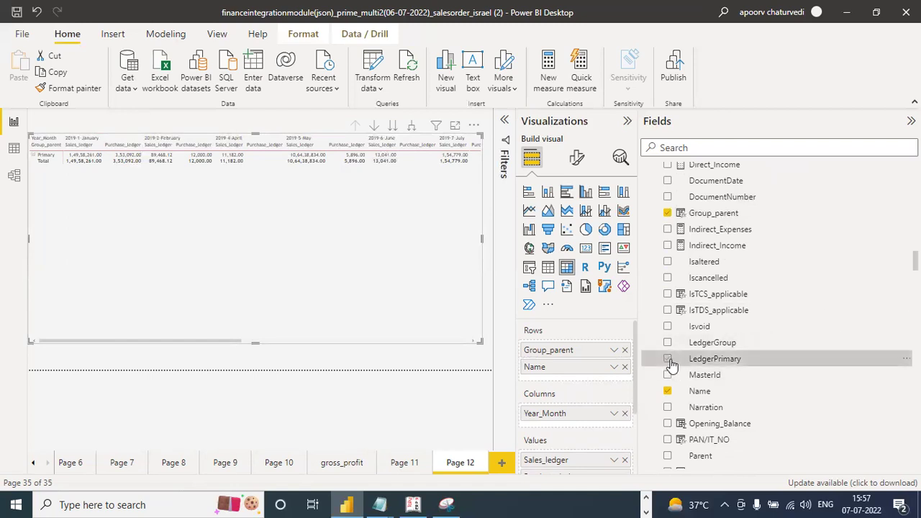
click(666, 358)
drag(666, 342, 569, 364)
drag(568, 405, 560, 381)
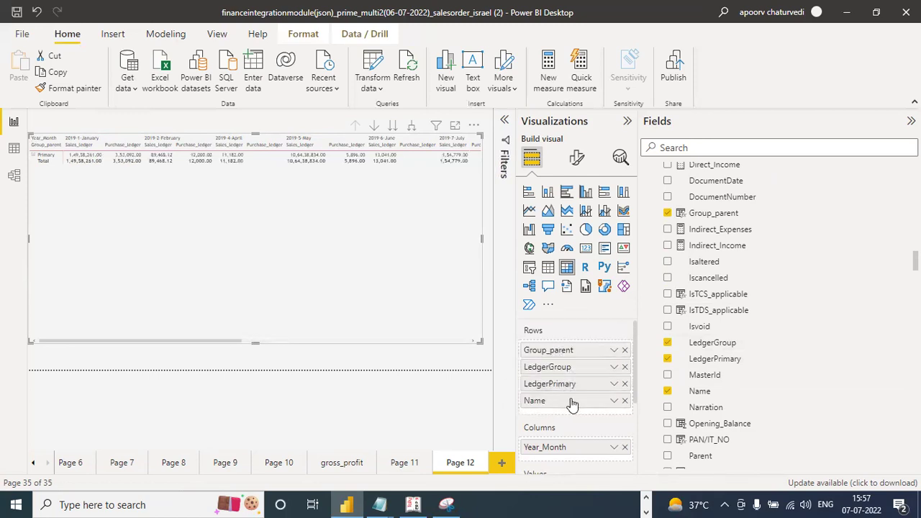
Step: Drill the matrix rows to the Name level, inspect them in focus mode, and return to the report at the Group_parent level
click(392, 128)
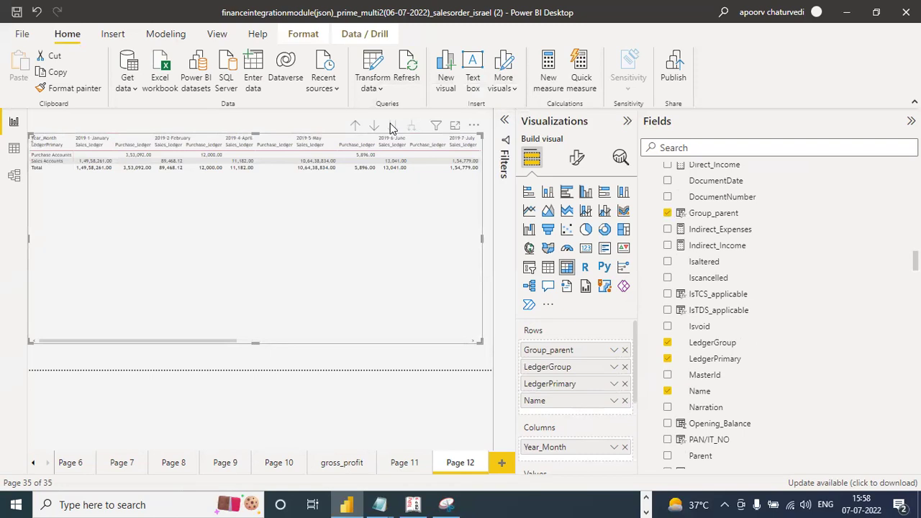
click(392, 127)
click(455, 127)
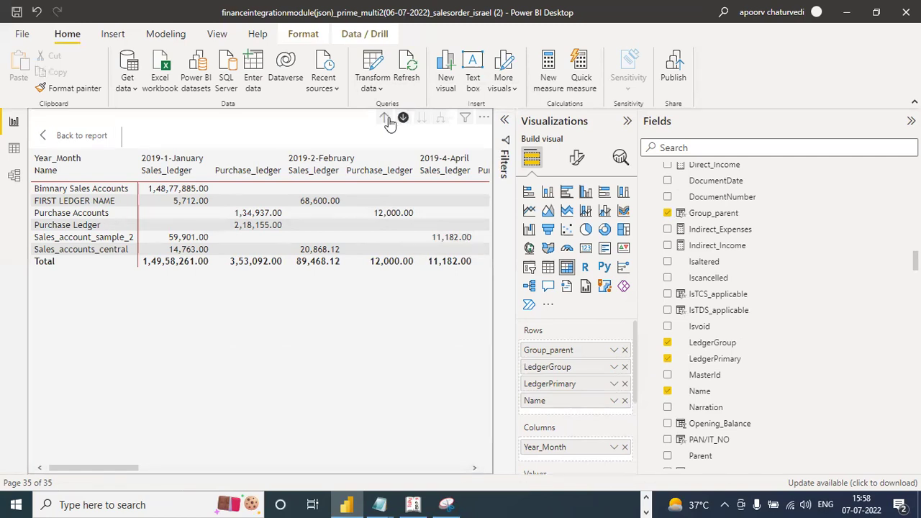
click(386, 118)
click(385, 119)
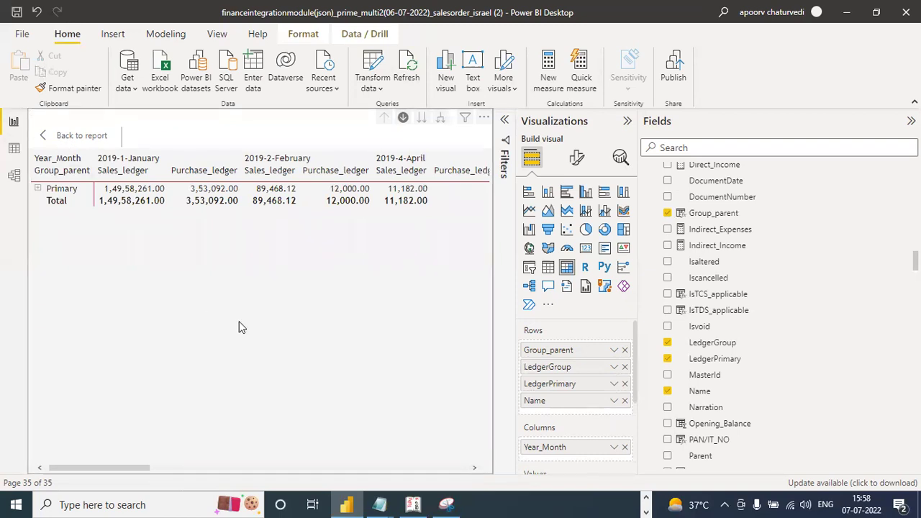
click(70, 141)
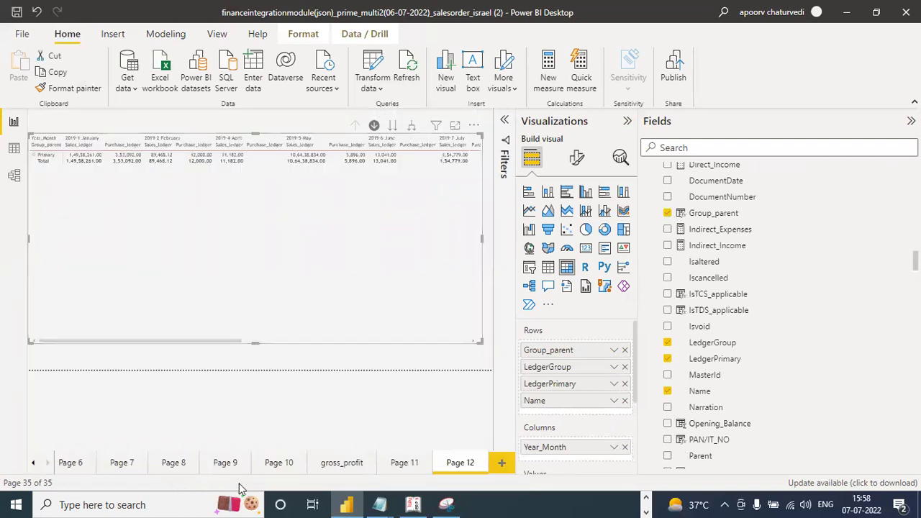
Step: Open the Ribbon chart page and drill its sales chart one date level down and back up to Quarter
click(33, 464)
click(33, 464)
click(33, 464)
click(33, 464)
click(33, 464)
click(33, 464)
click(33, 464)
click(33, 464)
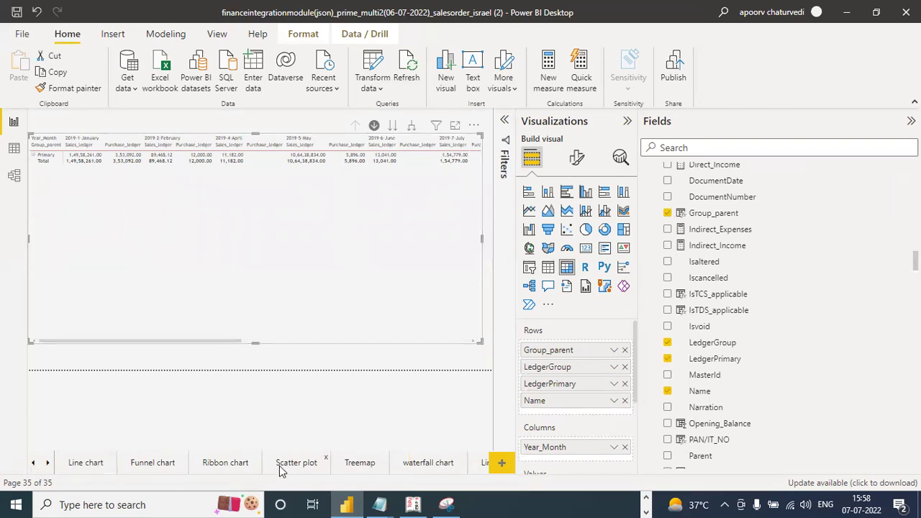
click(226, 463)
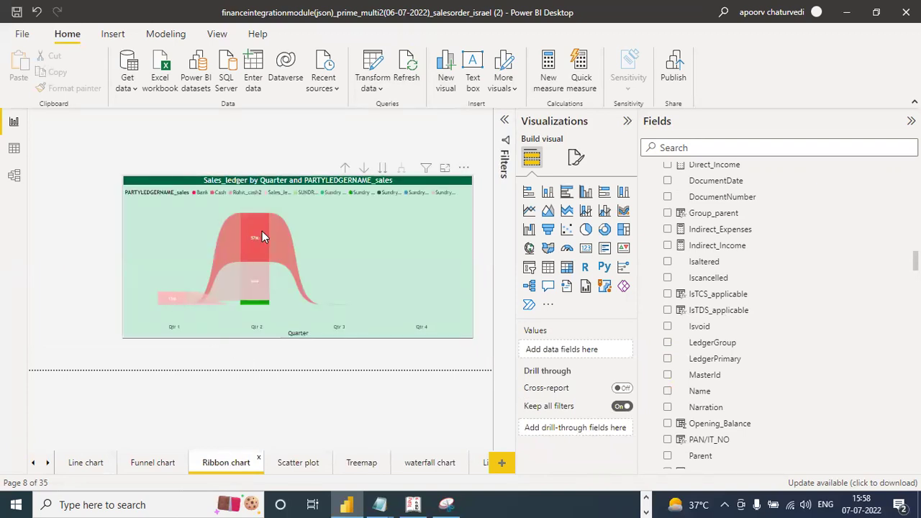
click(382, 168)
click(345, 169)
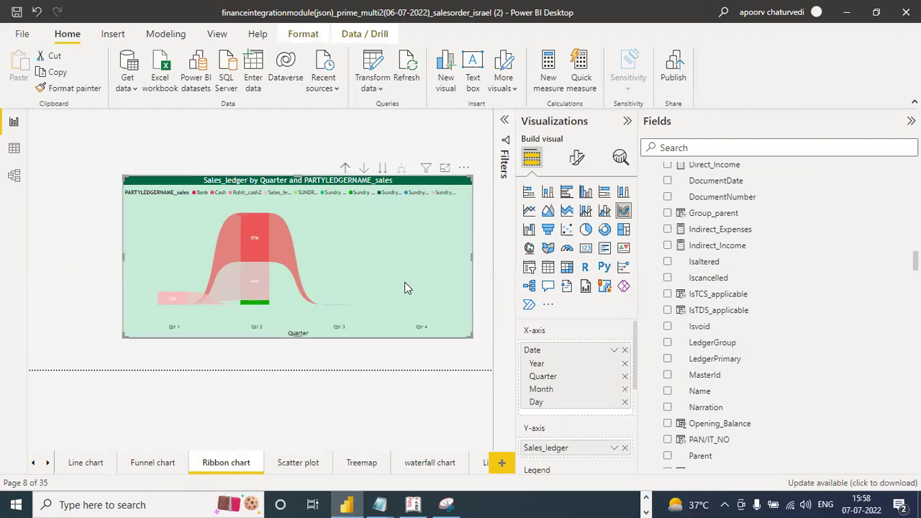
Step: View the Funnel chart page, inspecting the details for Sales_account_sample_2, and the Line chart page
click(153, 464)
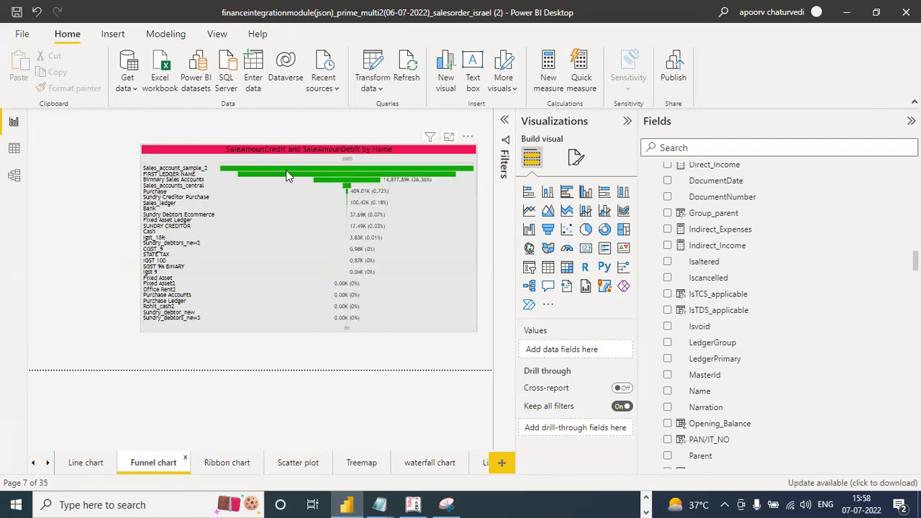
mouse_move(284, 176)
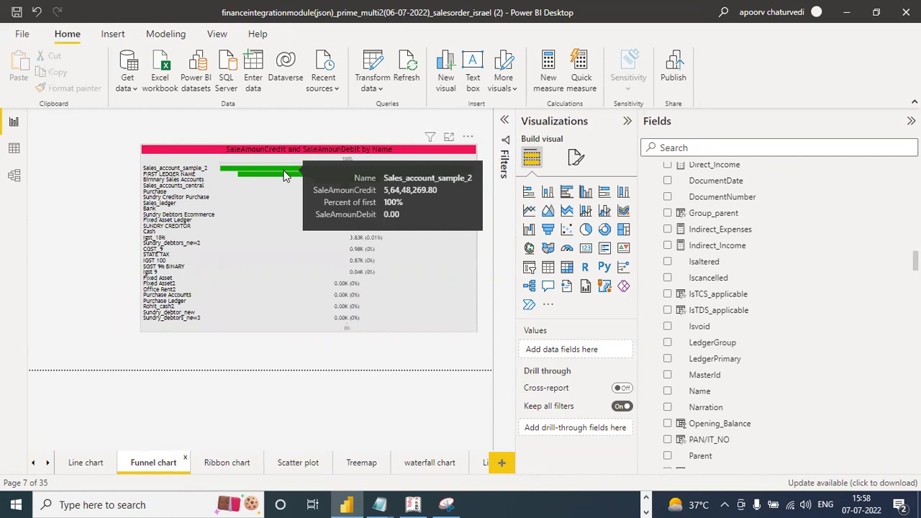
click(80, 464)
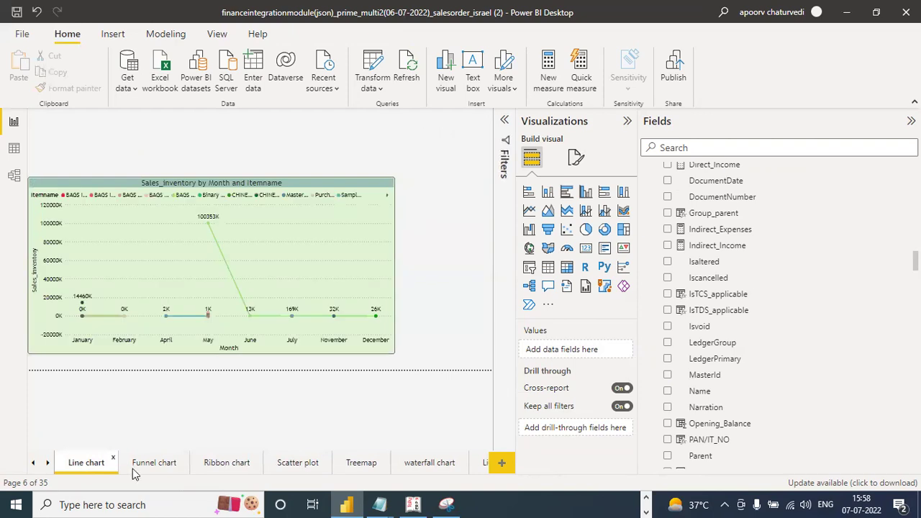
Step: Open the Scatter plot page and examine the chart's field assignments and the details of its SOFA_ITEM_1 and BAGS UNIT 2 points
click(294, 464)
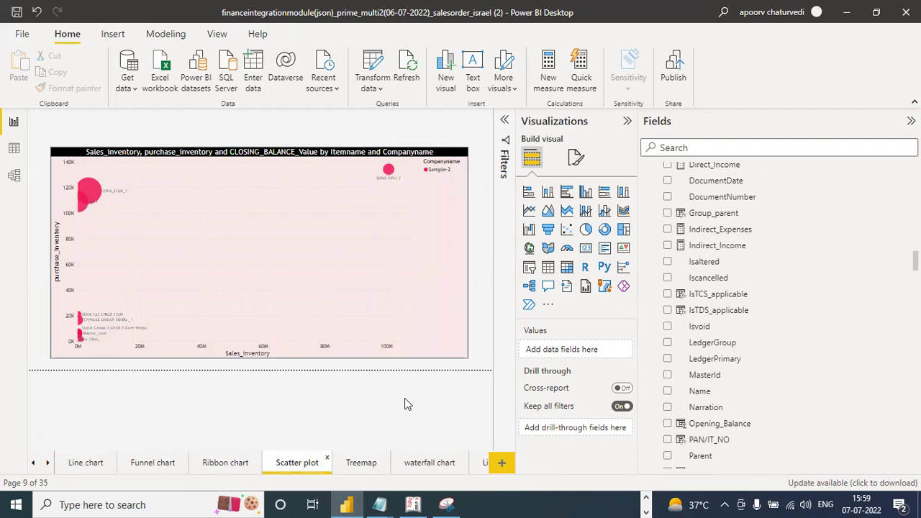
click(398, 314)
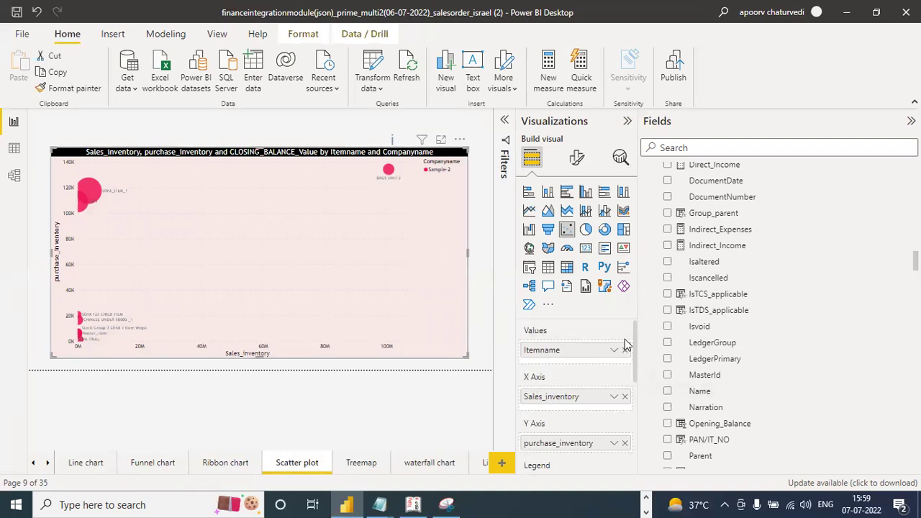
scroll(635, 348, down, 1)
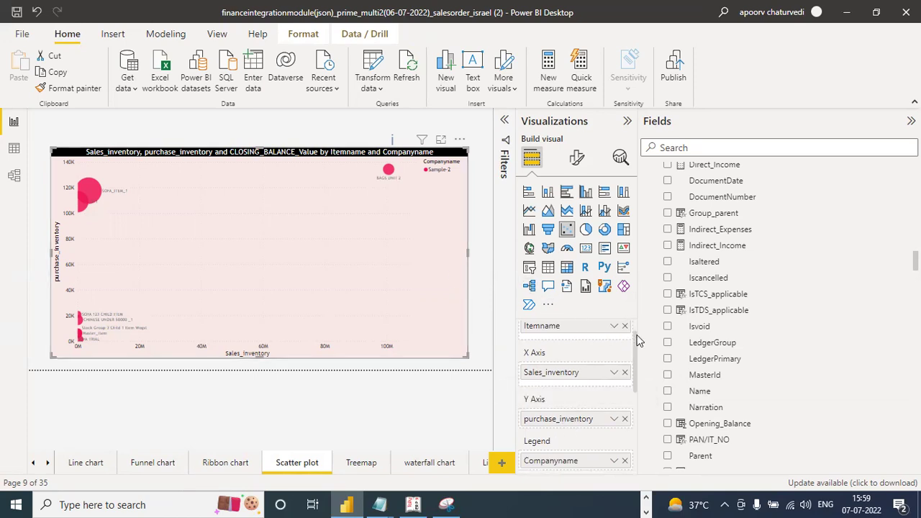
scroll(635, 371, down, 3)
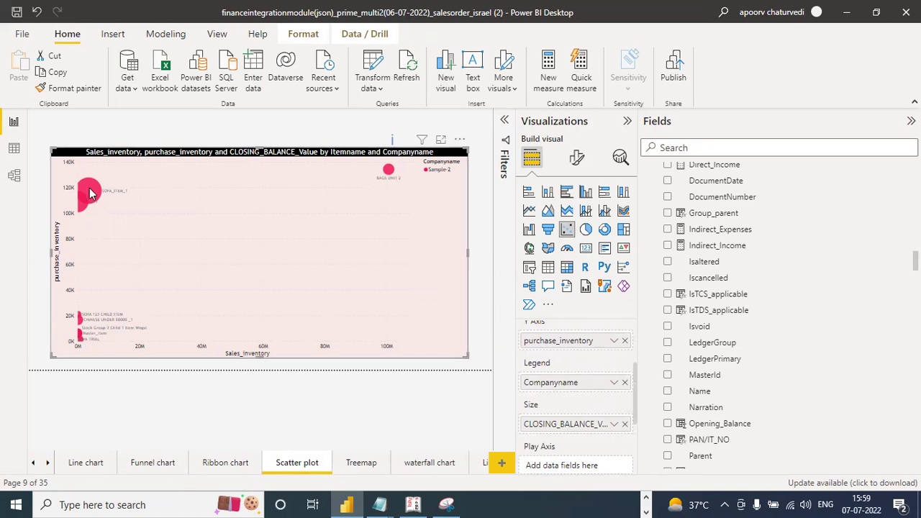
mouse_move(90, 192)
mouse_move(389, 174)
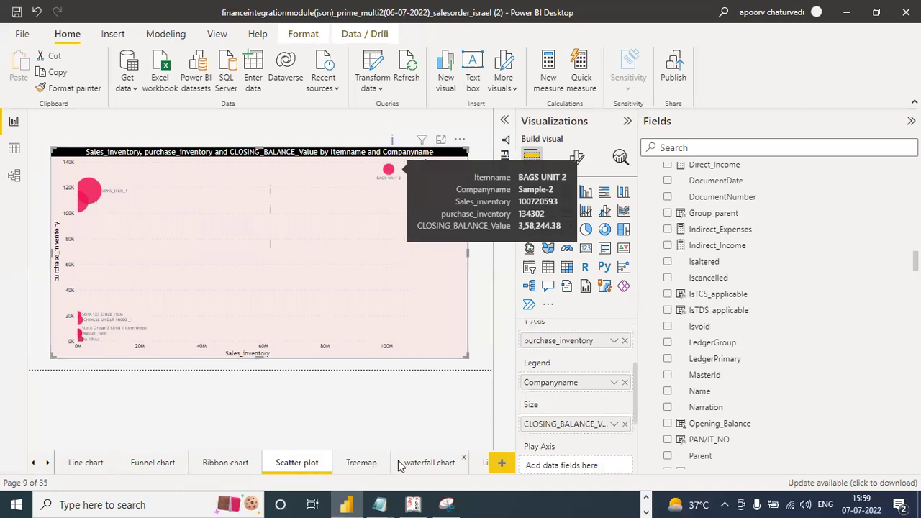
Step: Look through the Treemap, waterfall chart, Line & stacked column chart and stacked bar & column chart pages
click(356, 468)
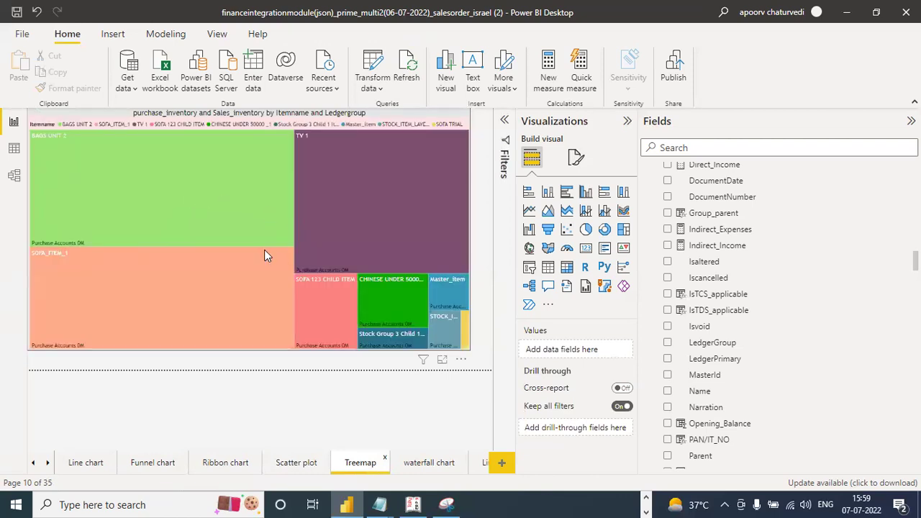
click(424, 464)
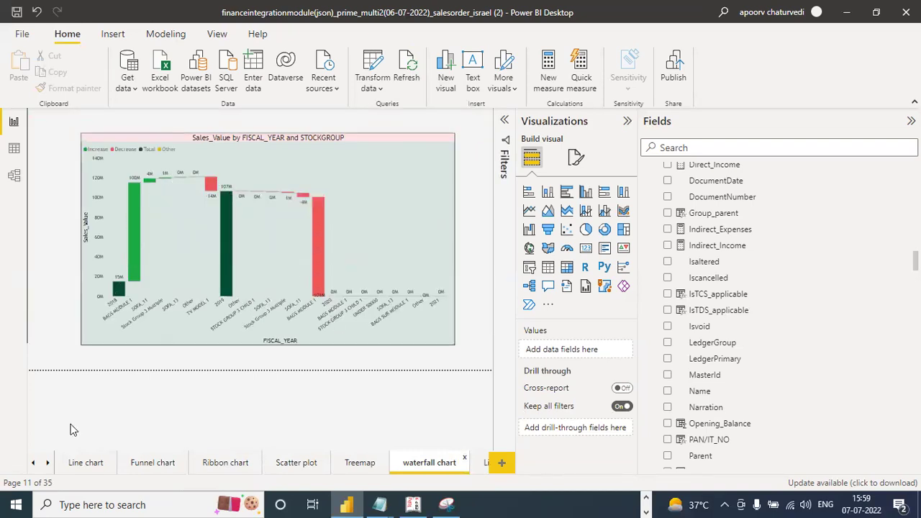
click(46, 463)
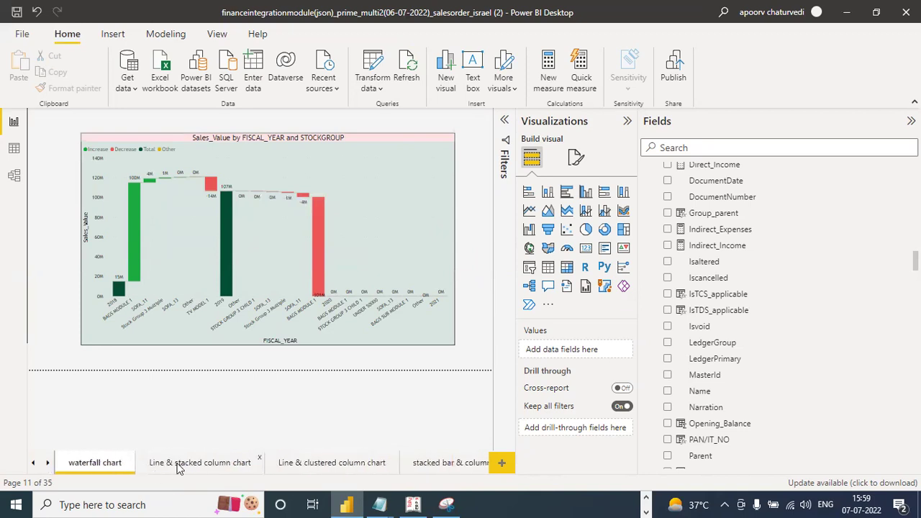
click(188, 463)
click(448, 464)
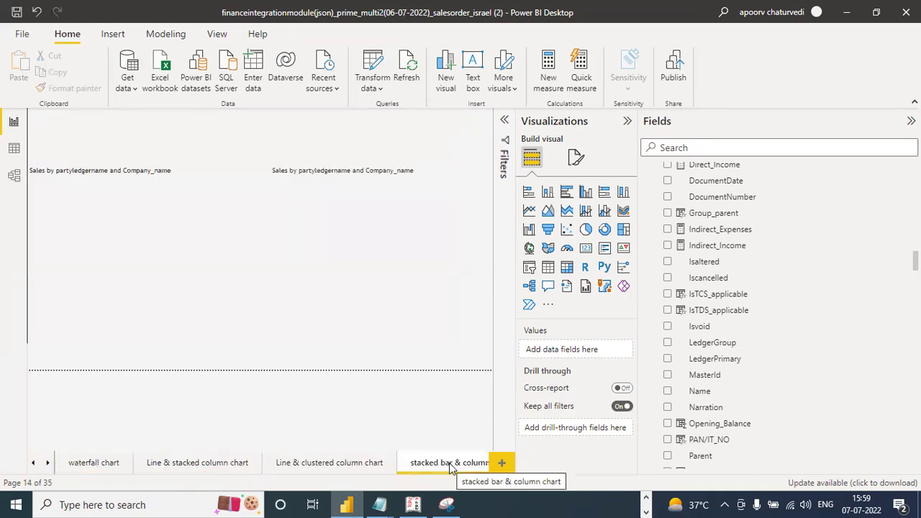
Step: Delete Page 3 from the report
click(48, 464)
click(49, 463)
click(48, 463)
click(48, 463)
click(48, 463)
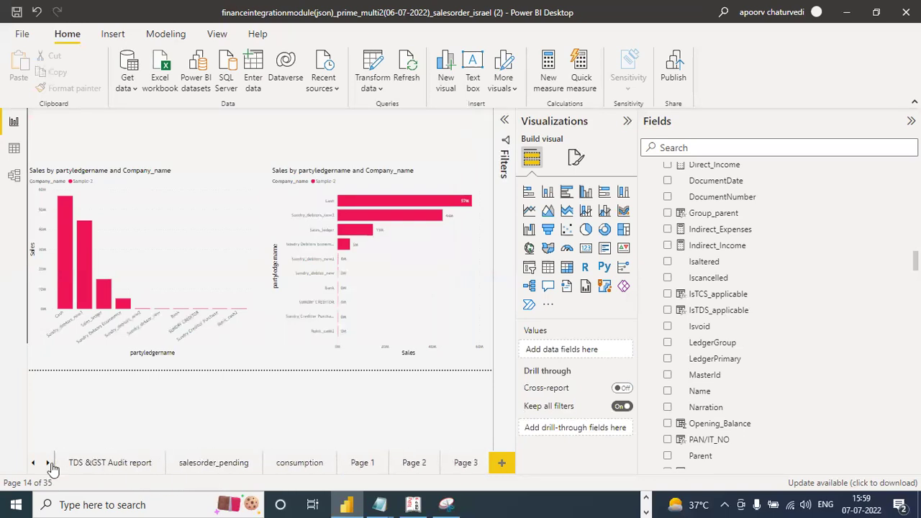
click(478, 465)
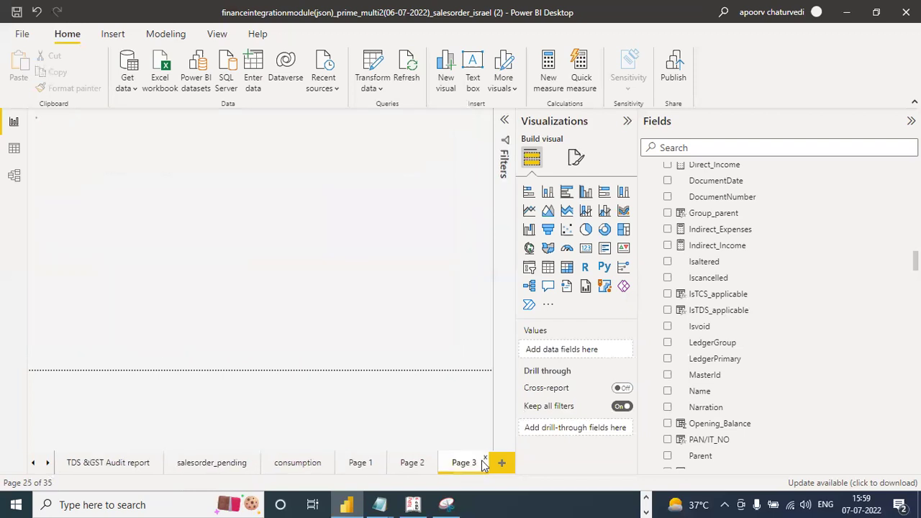
click(484, 461)
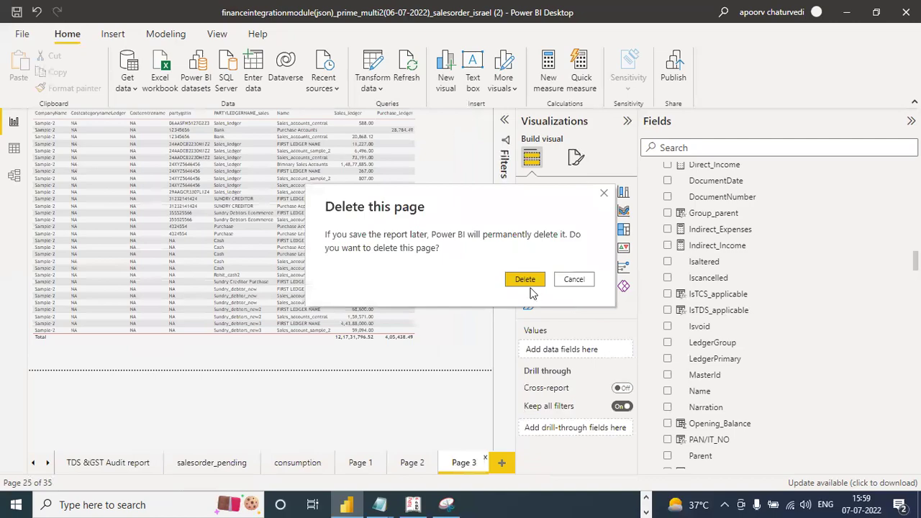
click(530, 289)
Step: Glance at the Stock Item Monthly Summary in Tally and return to Power BI to view the TDS &GST Audit report page
click(414, 504)
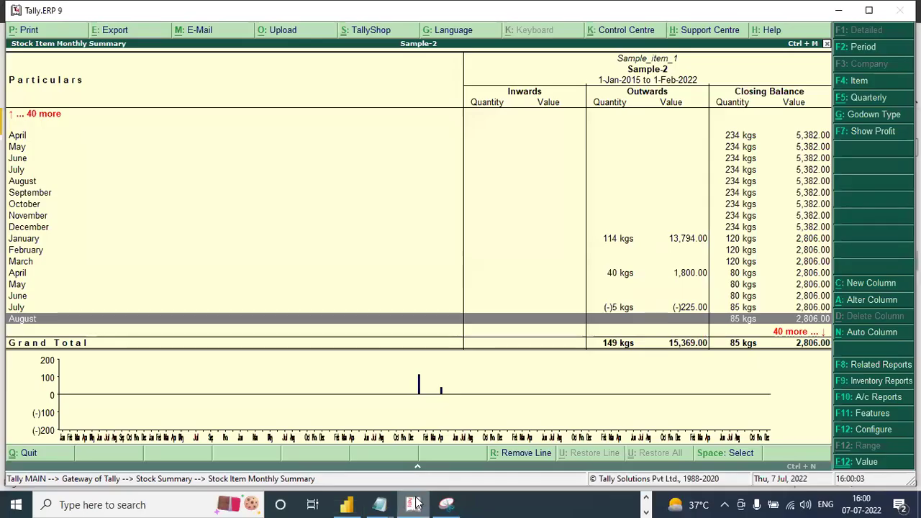
click(346, 504)
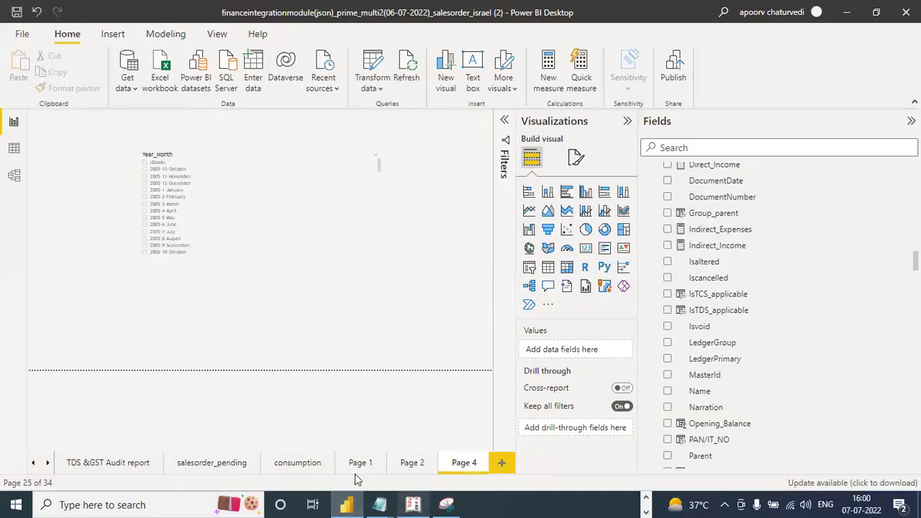
click(87, 463)
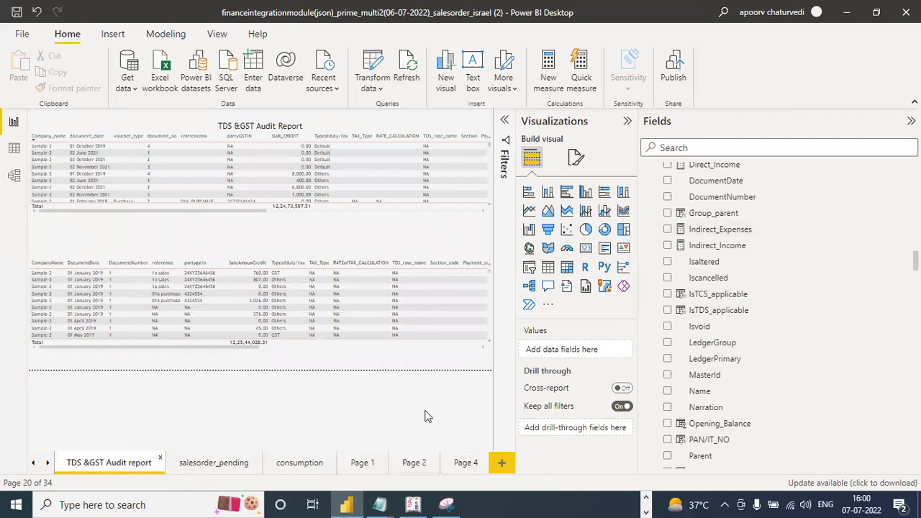
Step: Open Page 1 and move its TDS rate table down from the page's upper edge
click(368, 467)
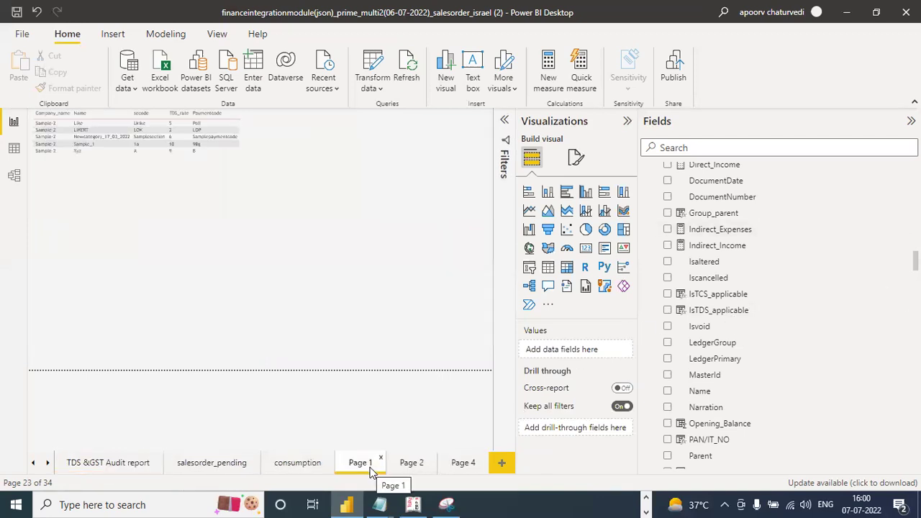
click(201, 222)
drag(201, 222, 212, 269)
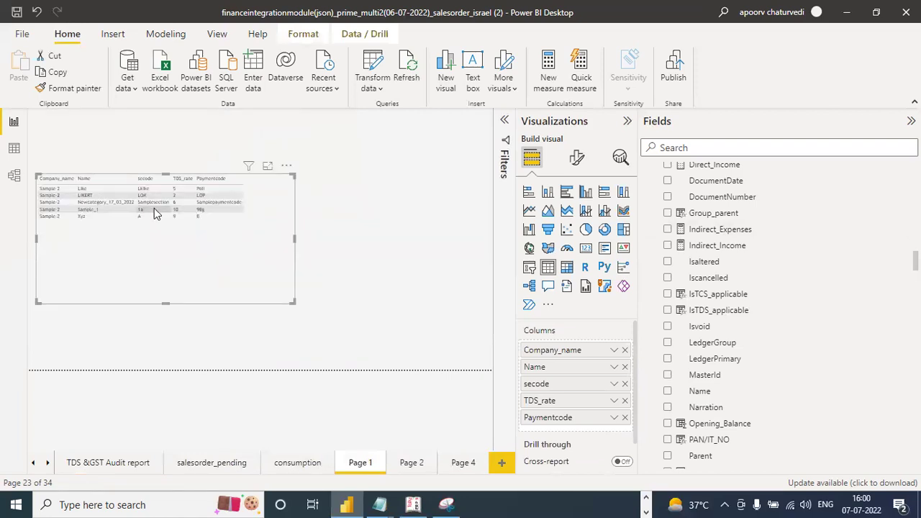
Step: View Page 1's TDS rate table in focus mode, and examine the lower table's remaining columns on the TDS &GST Audit report page
click(268, 168)
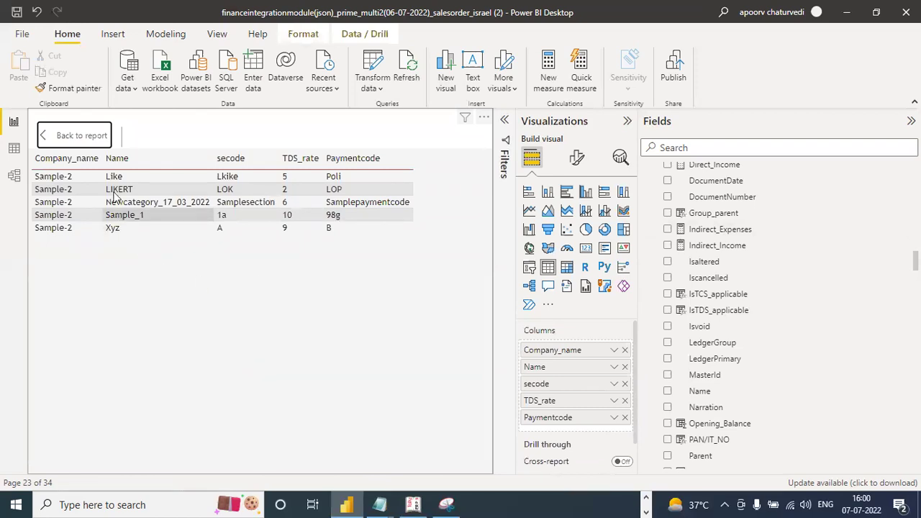
key(Escape)
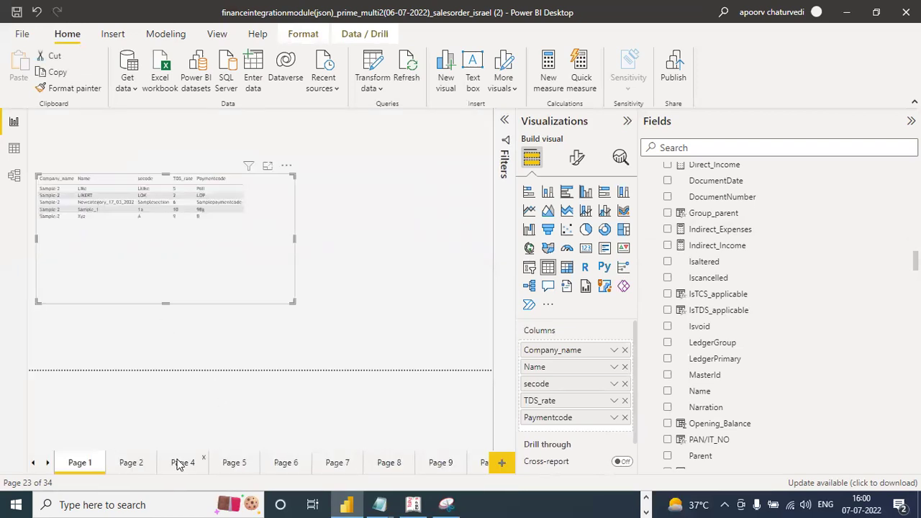
click(33, 462)
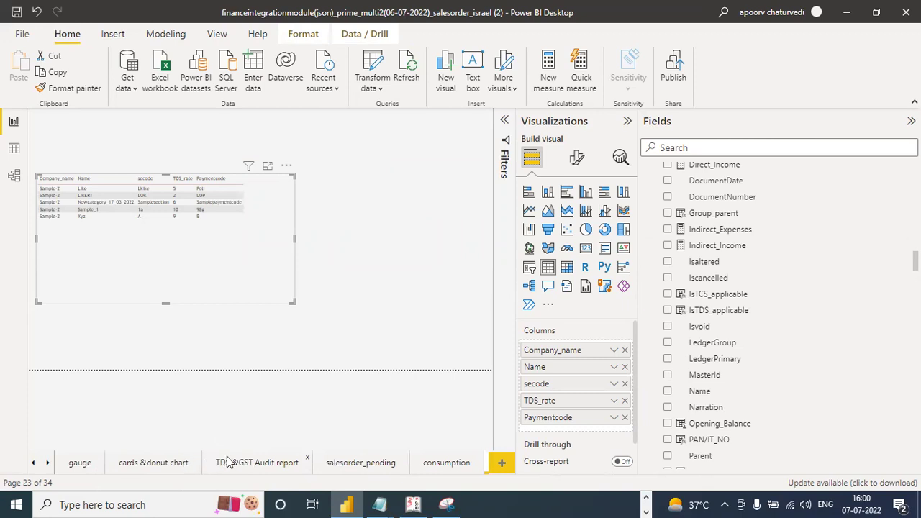
click(227, 461)
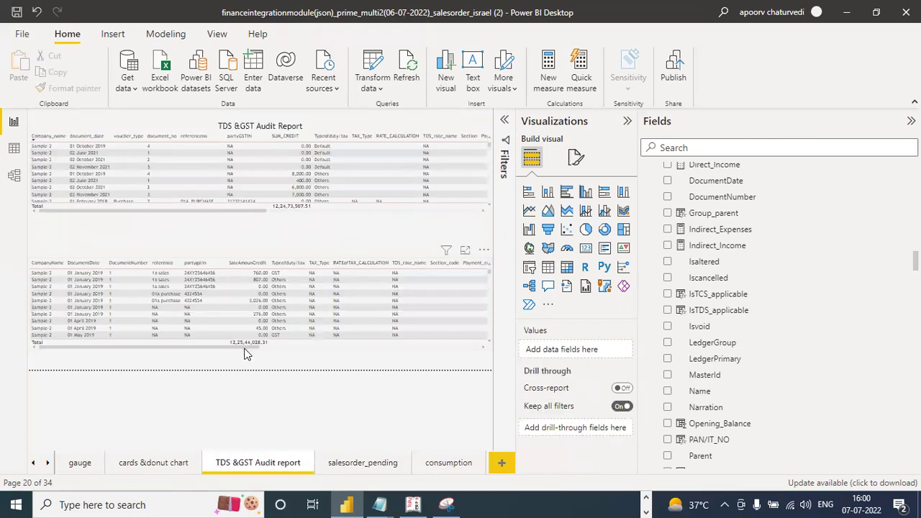
click(244, 353)
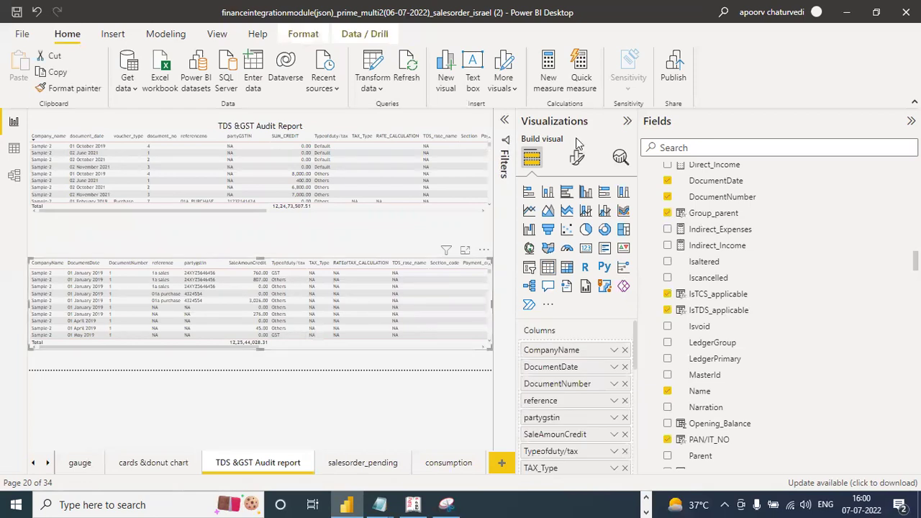
click(325, 349)
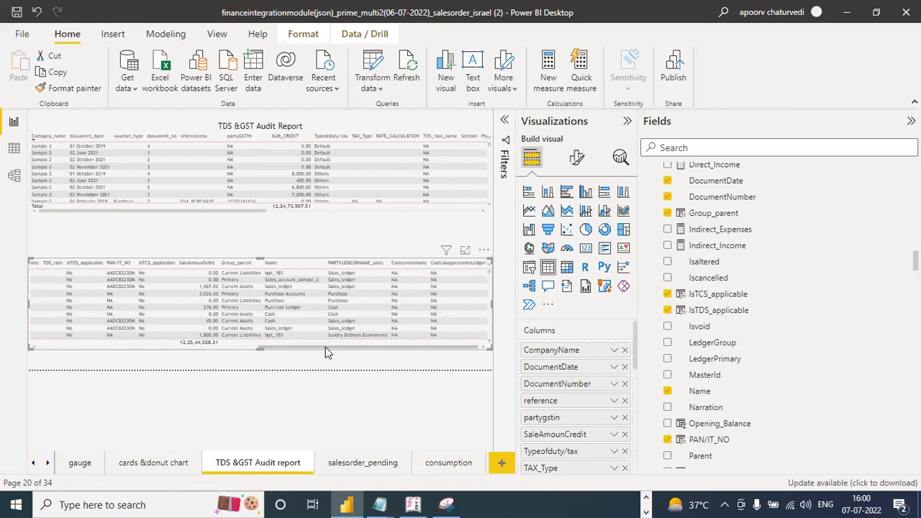
Step: Look through the tables on the gross_profit, Page 11, Page 12 and Page 10 report pages
click(46, 468)
click(46, 467)
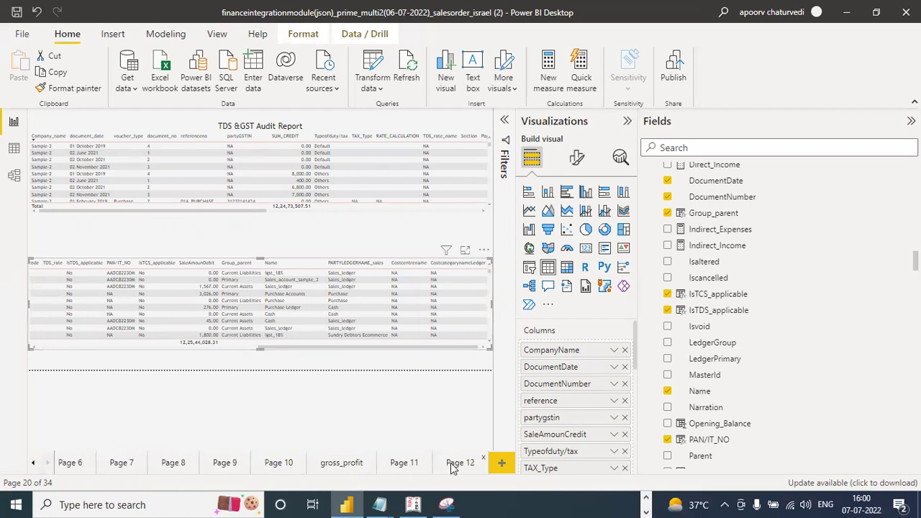
click(348, 465)
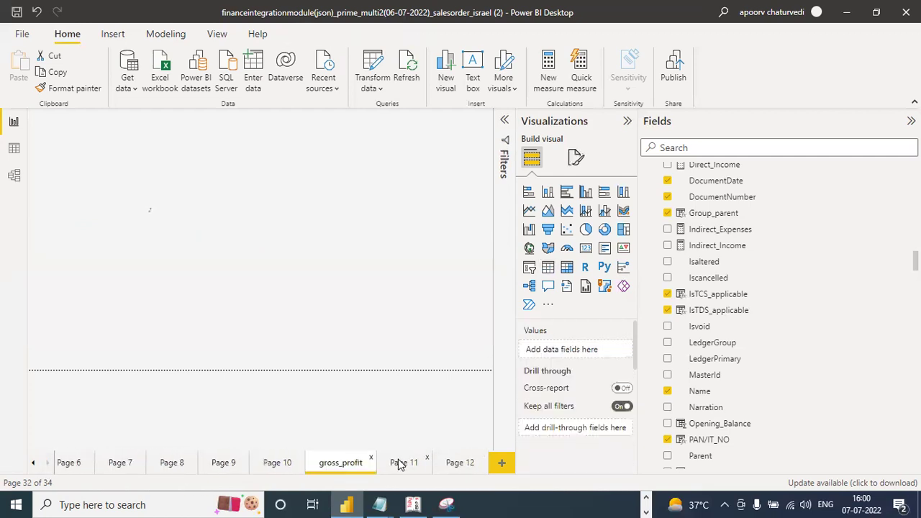
click(400, 463)
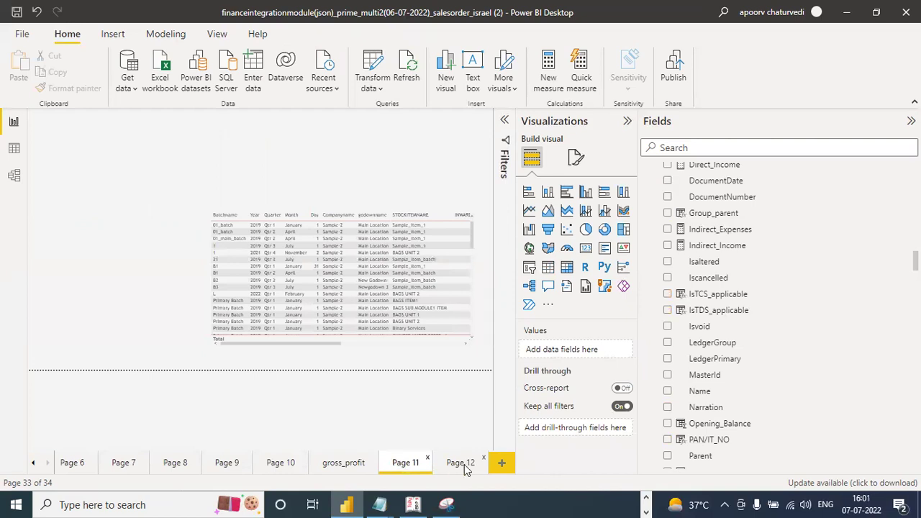
click(464, 467)
click(408, 466)
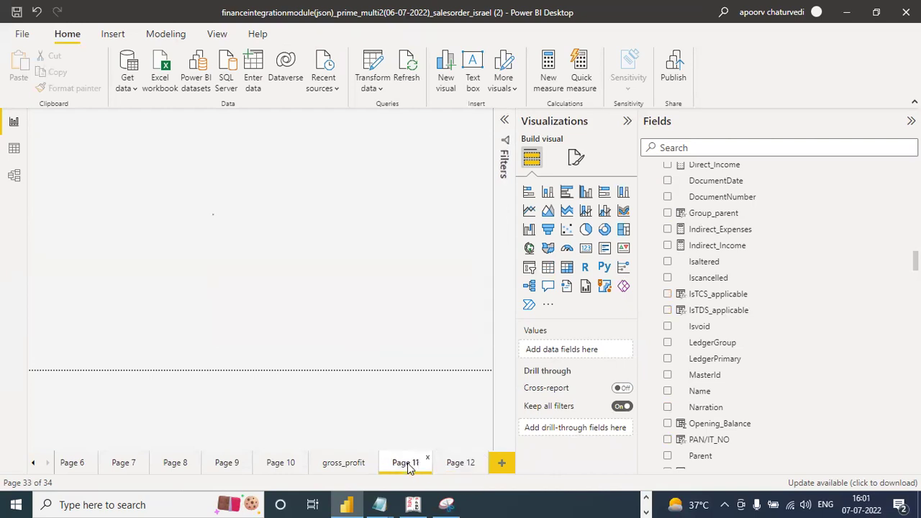
click(342, 465)
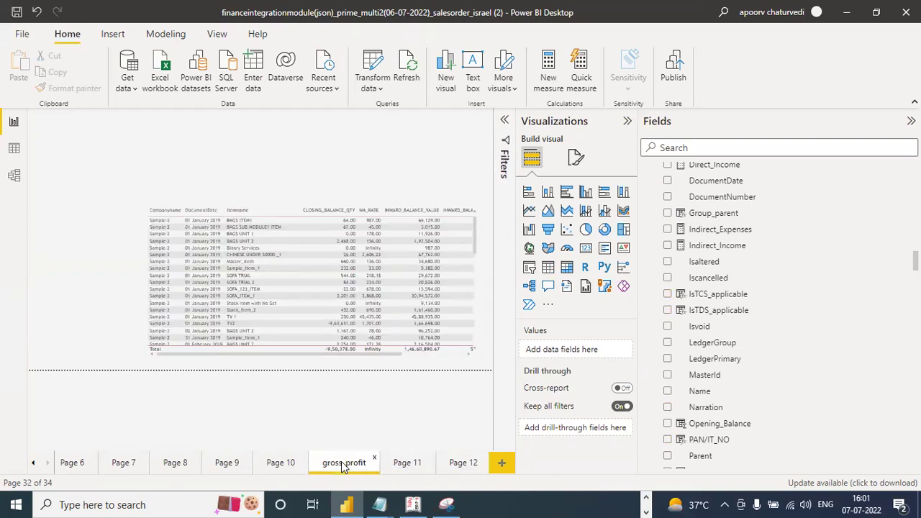
click(407, 464)
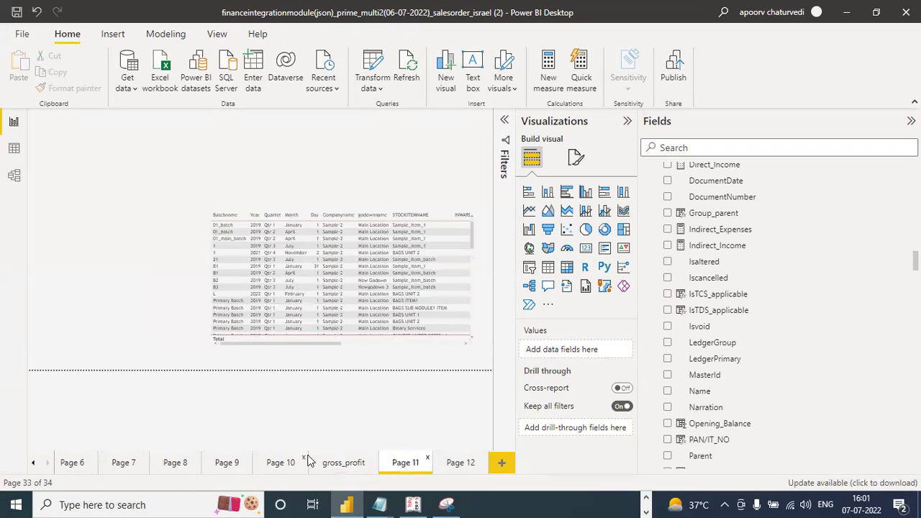
click(279, 465)
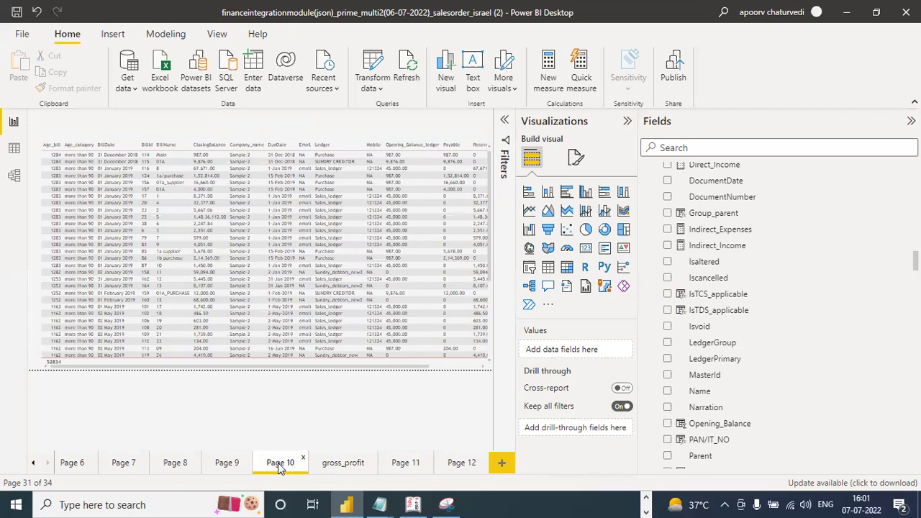
Step: On the blank Page 3, examine the tables and fields available in the data model, from Sales tables through TDSreport
click(645, 500)
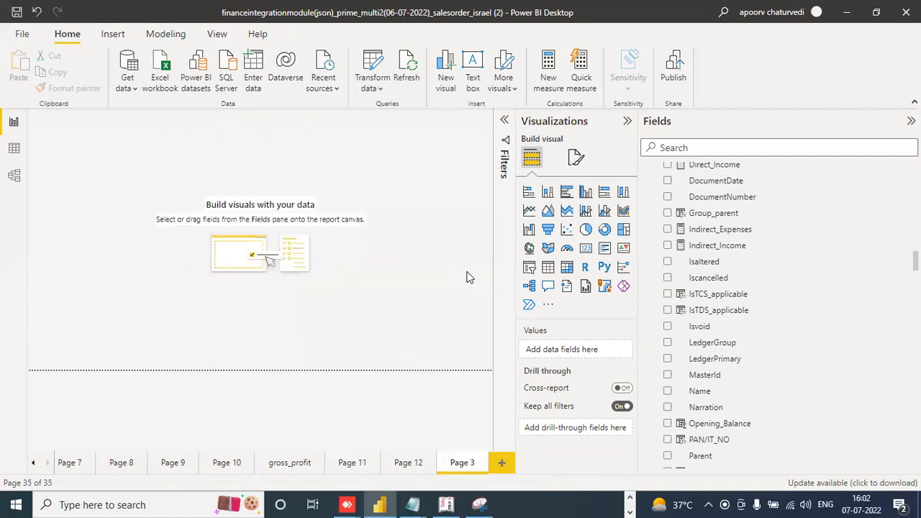
scroll(891, 216, down, 3)
scroll(777, 313, down, 15)
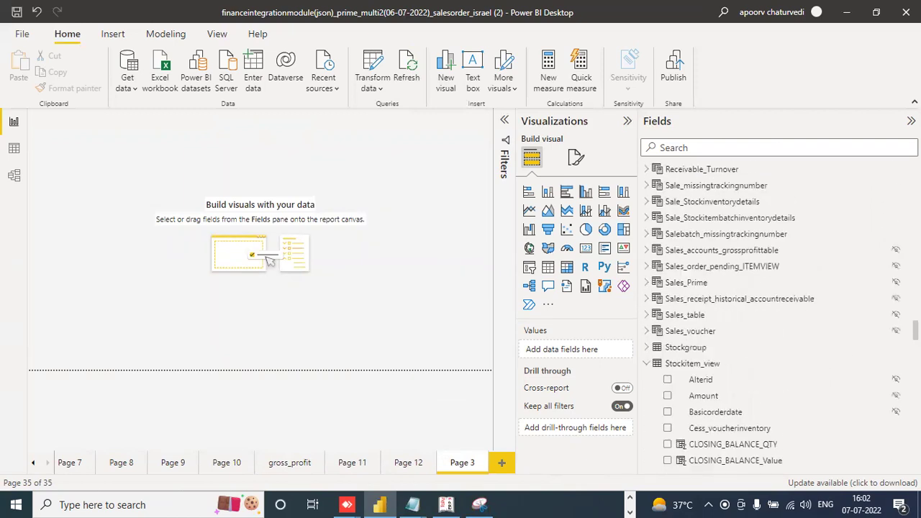
scroll(777, 313, down, 13)
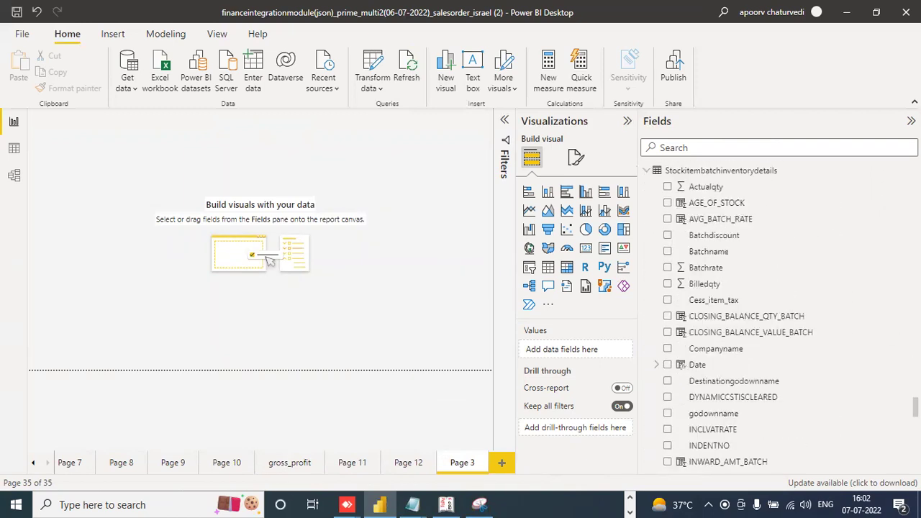
scroll(777, 313, down, 5)
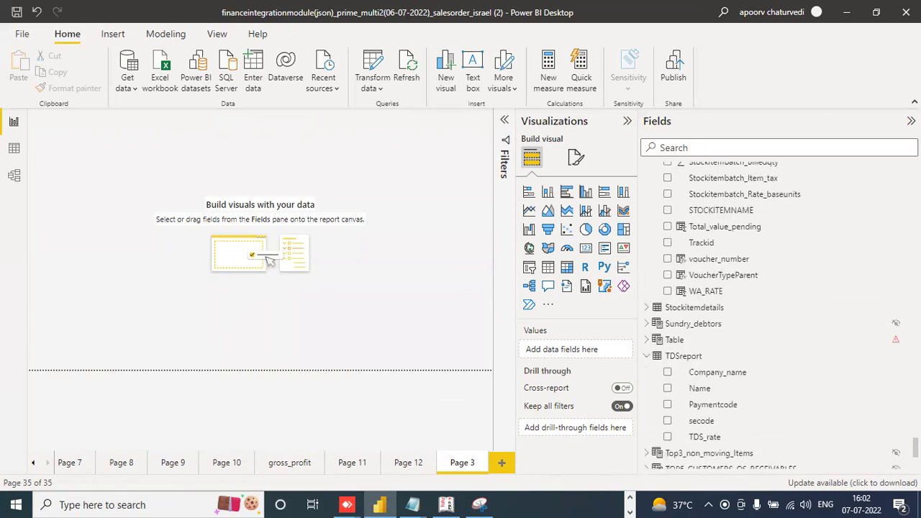
scroll(777, 313, up, 7)
scroll(777, 313, up, 12)
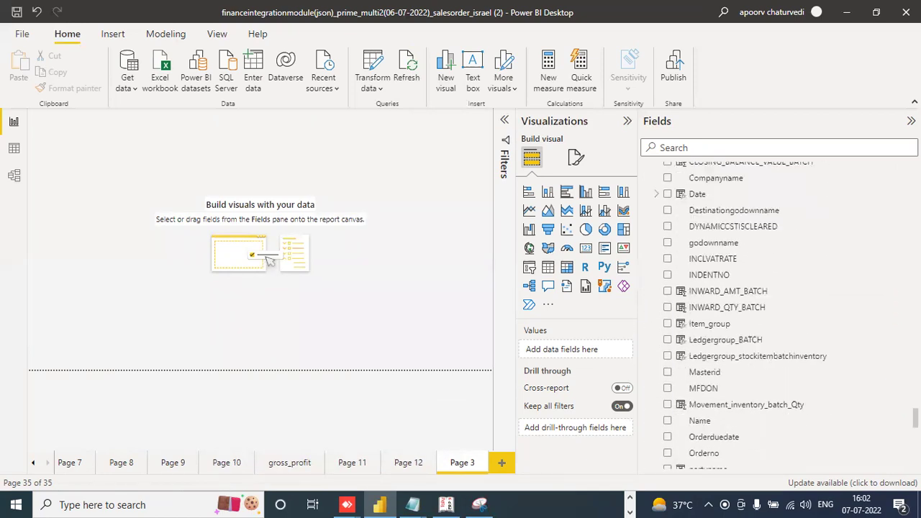
scroll(777, 312, up, 15)
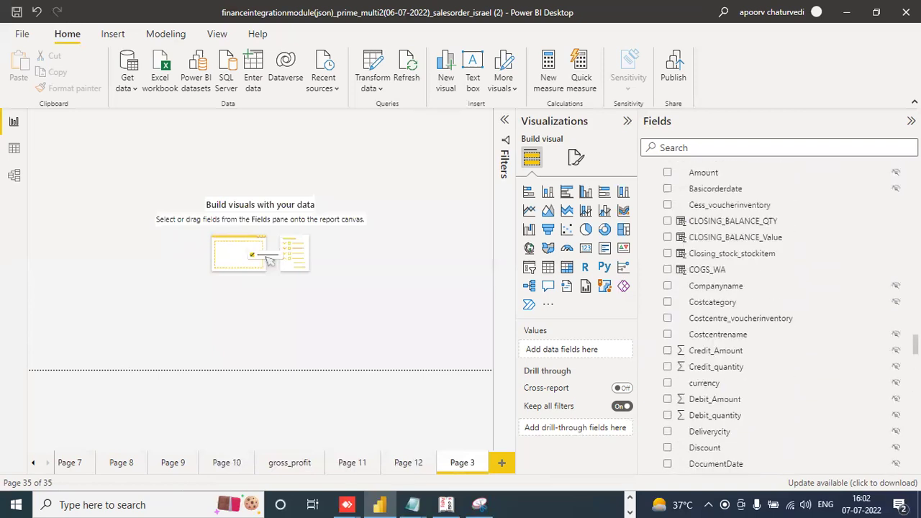
scroll(776, 313, up, 5)
scroll(777, 313, up, 1)
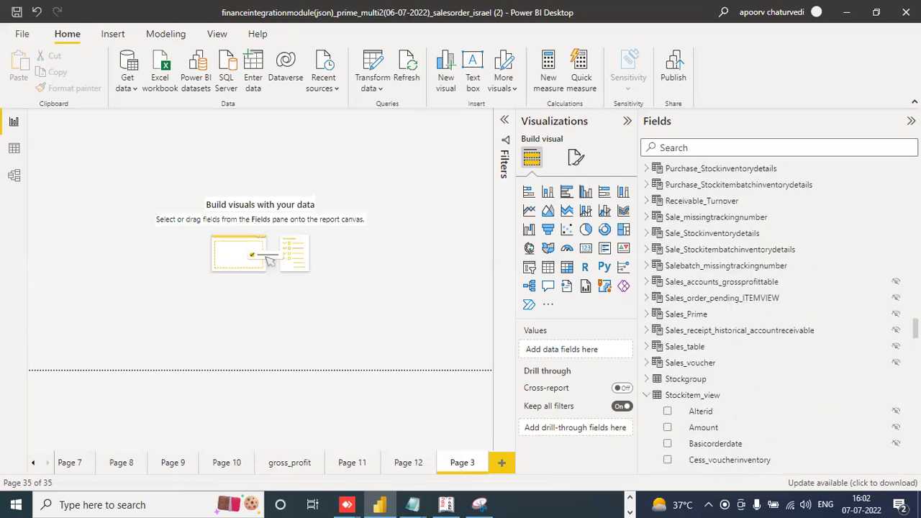
scroll(777, 313, up, 1)
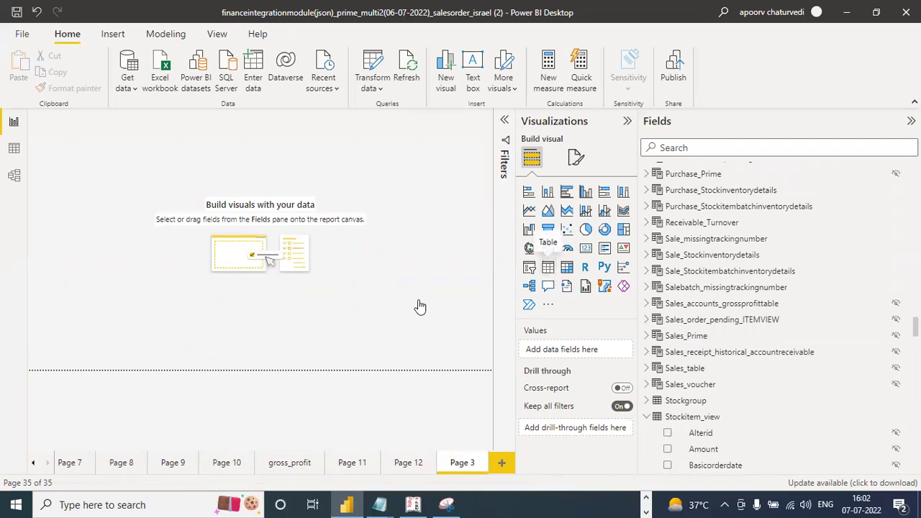
Step: Place an empty table visual in the middle of Page 3 and expand the fields of Sales_order_pending_ITEMVIEW
drag(75, 182, 233, 311)
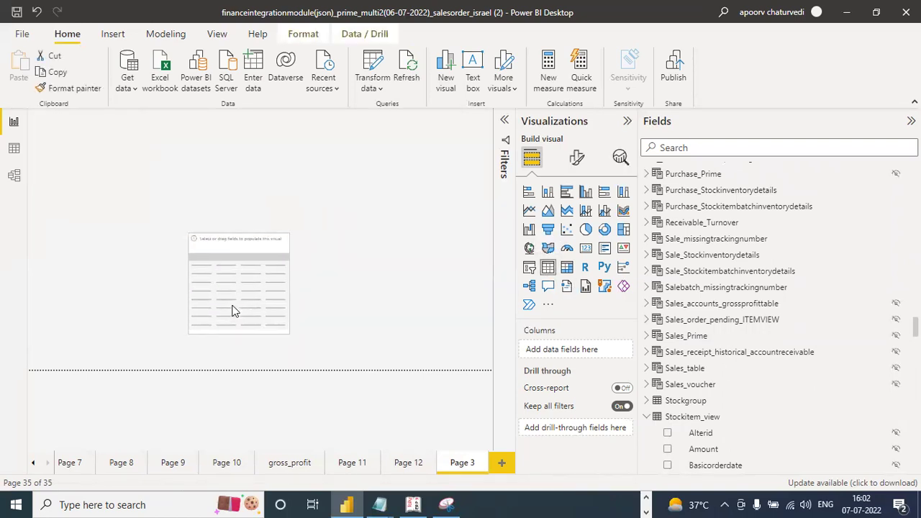
click(650, 353)
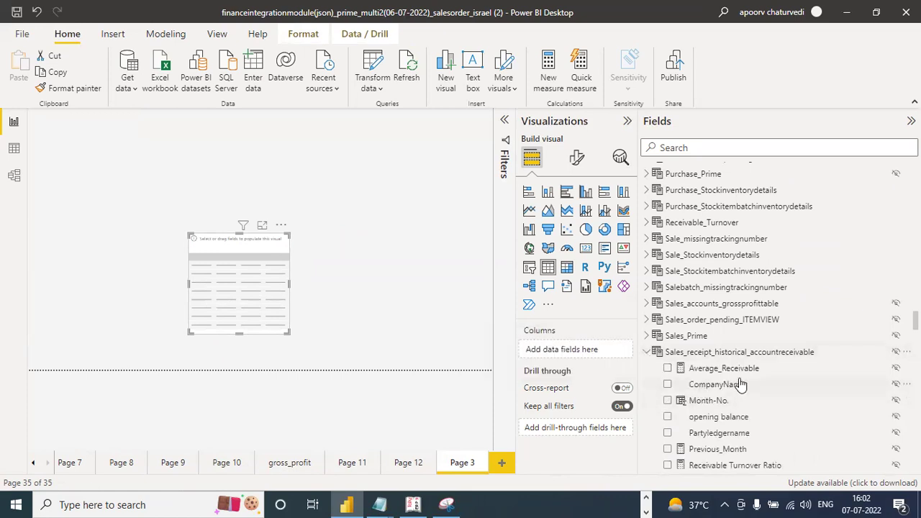
scroll(776, 317, up, 3)
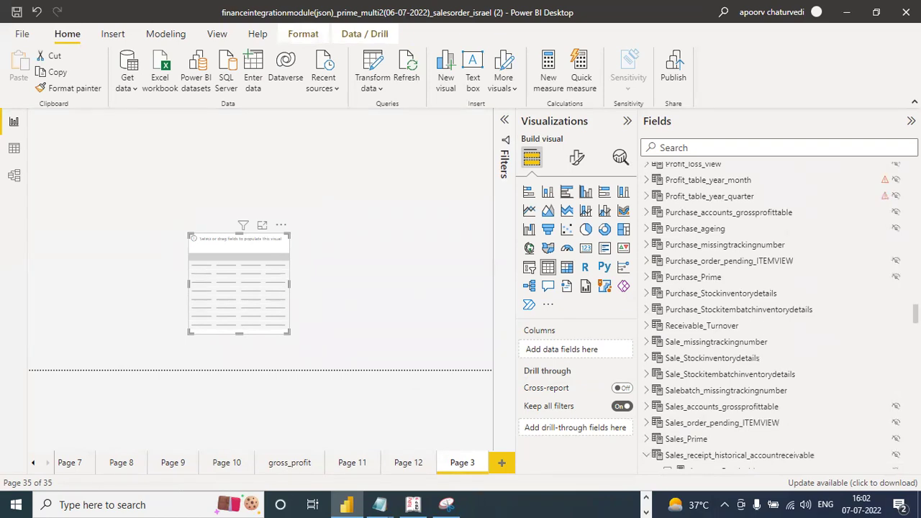
click(646, 422)
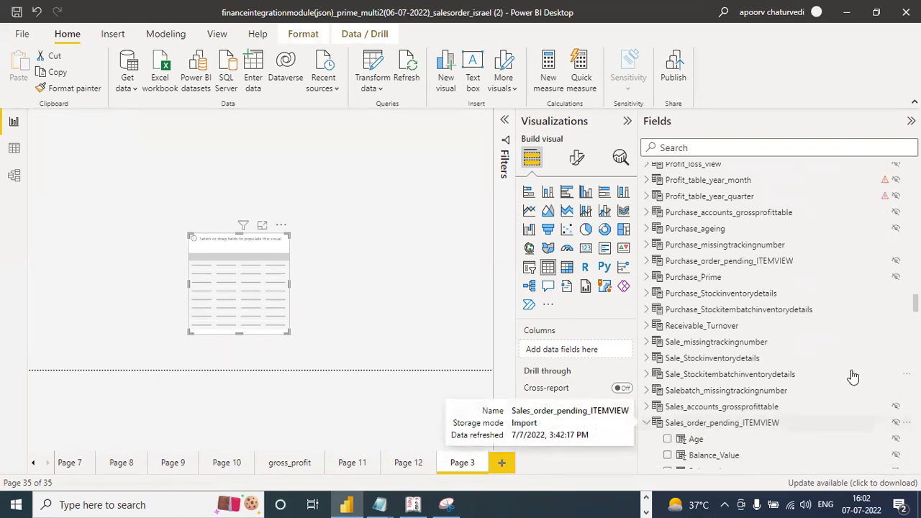
scroll(777, 317, down, 3)
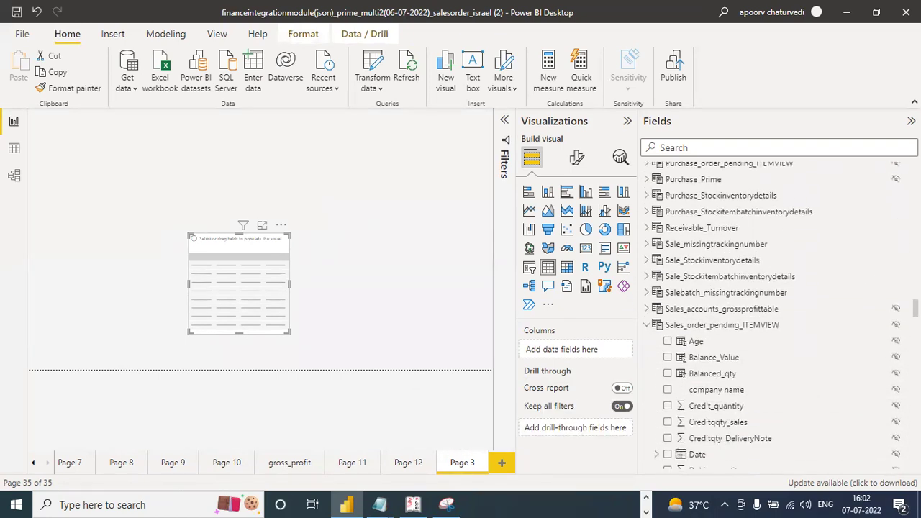
Step: Add company name, Date, Balance_Value, Balanced_qty and Age from Sales_order_pending_ITEMVIEW as columns of the table visual
click(667, 389)
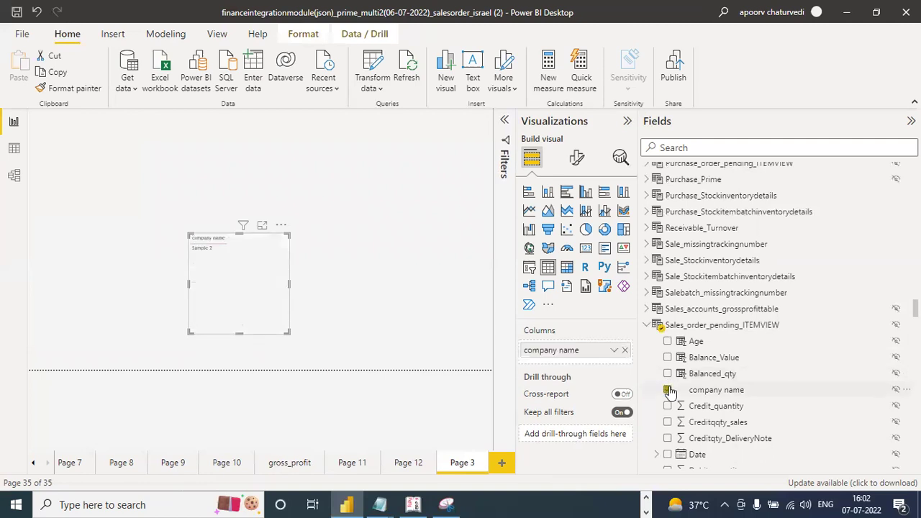
click(666, 454)
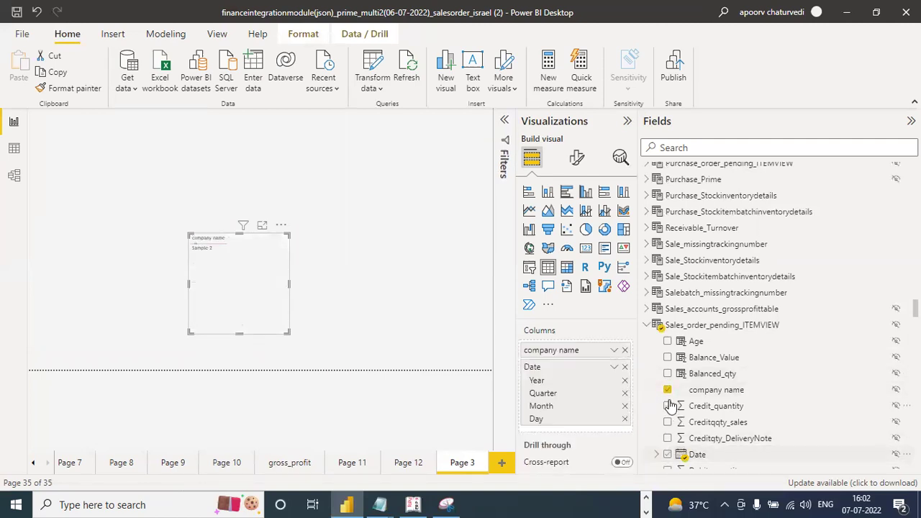
click(667, 357)
click(667, 374)
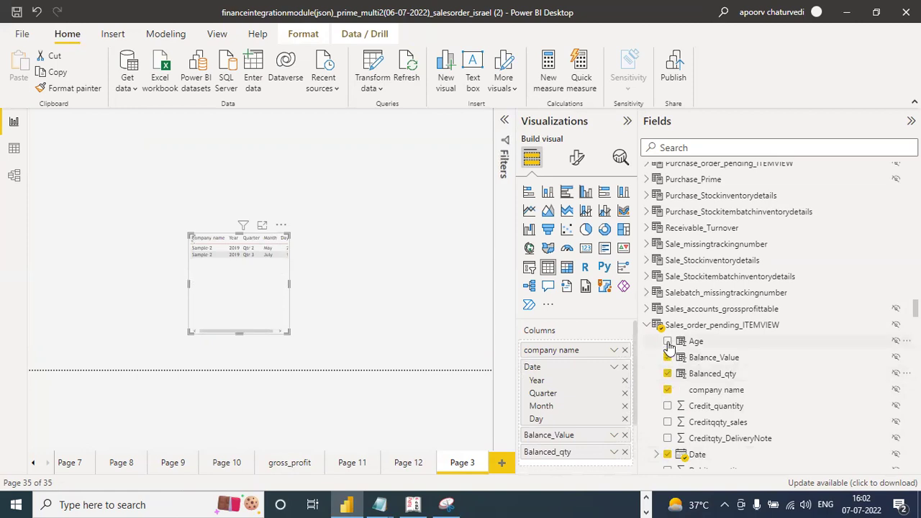
click(666, 341)
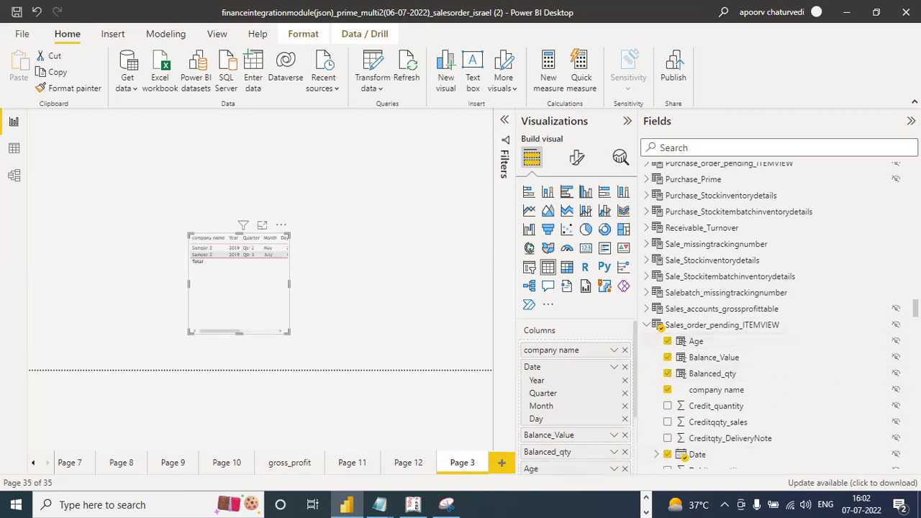
Step: Add the partyledgername, Rate, referenceno and Stockitemname fields to the pending sales order table
scroll(772, 368, down, 5)
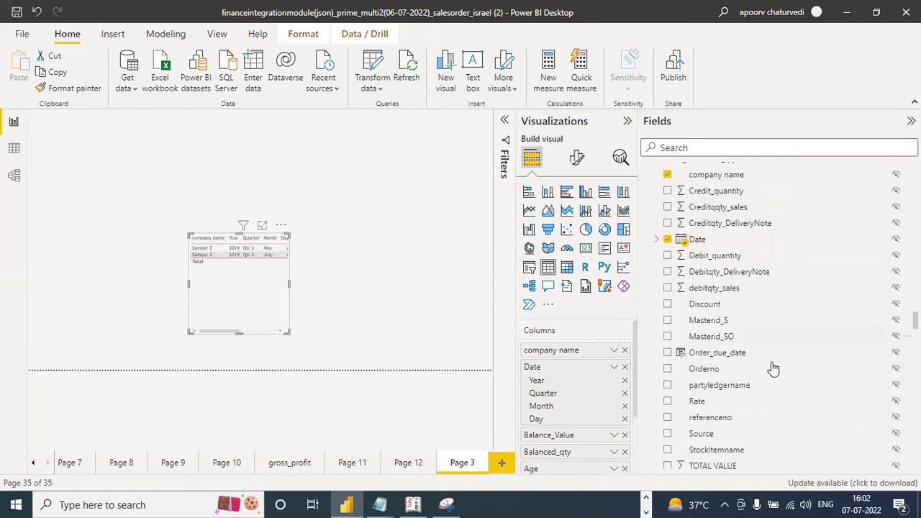
click(667, 386)
click(667, 401)
click(668, 419)
click(667, 449)
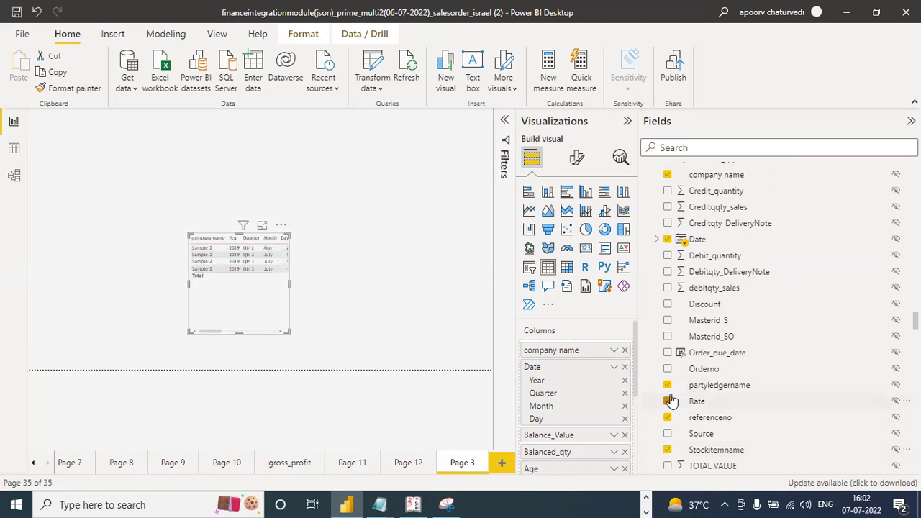
Step: Add Orderno, Order_due_date, Discount, Masterid_S and Masterid_SO as further columns of the pending sales order table
click(667, 368)
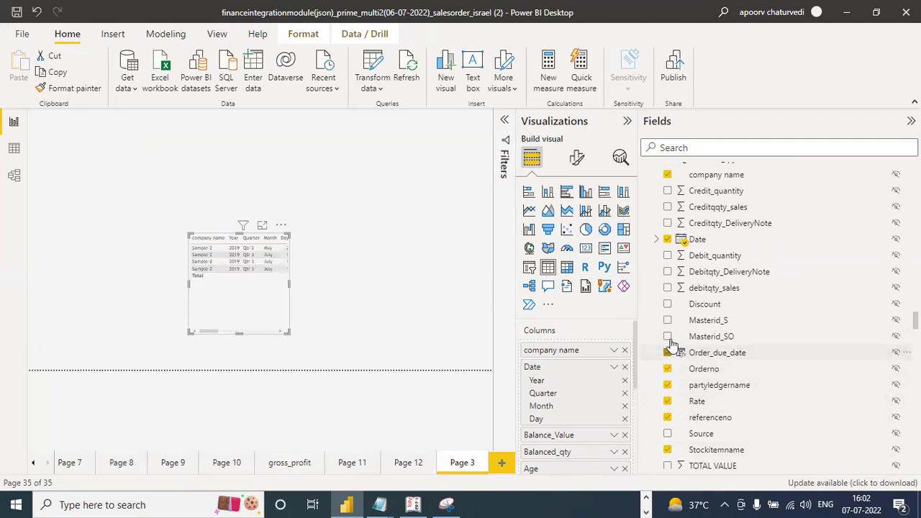
click(668, 304)
click(668, 335)
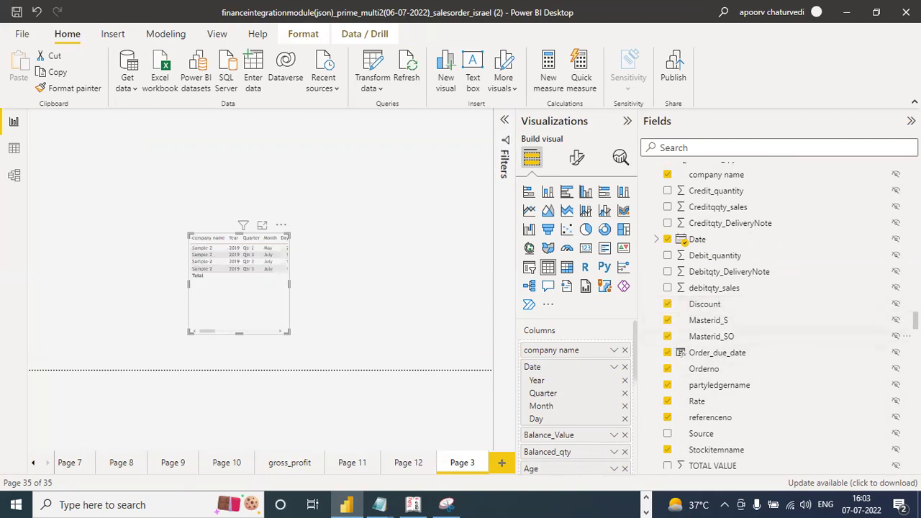
scroll(791, 336, down, 3)
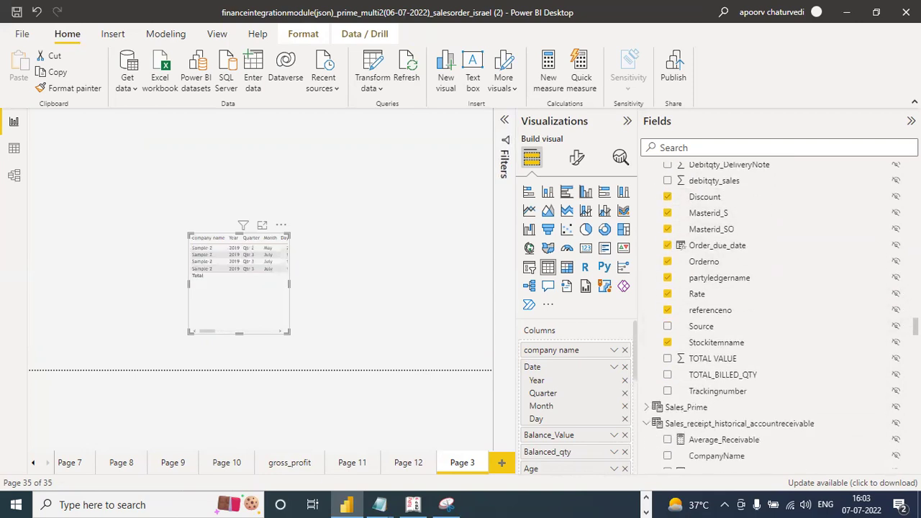
Step: Add TOTAL_BILLED_QTY and Trackingnumber to the pending sales order table and widen the visual across the page
click(668, 375)
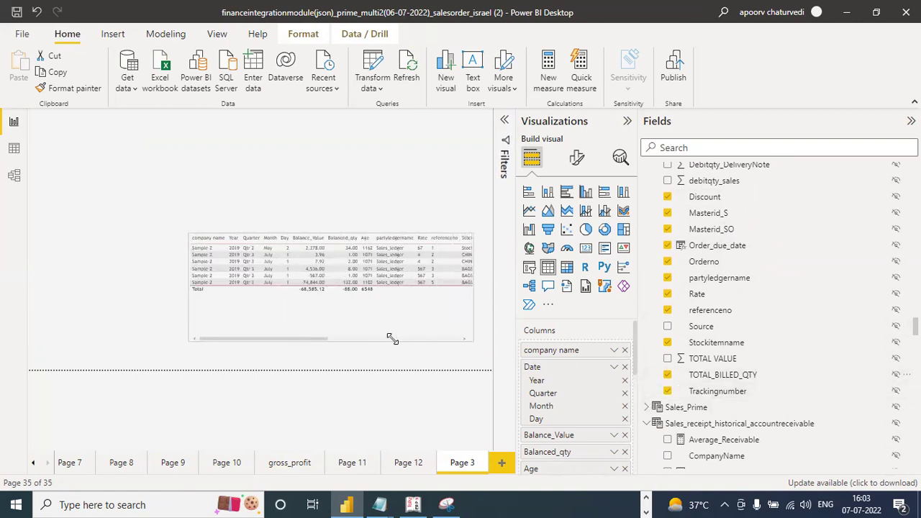
drag(189, 286, 47, 286)
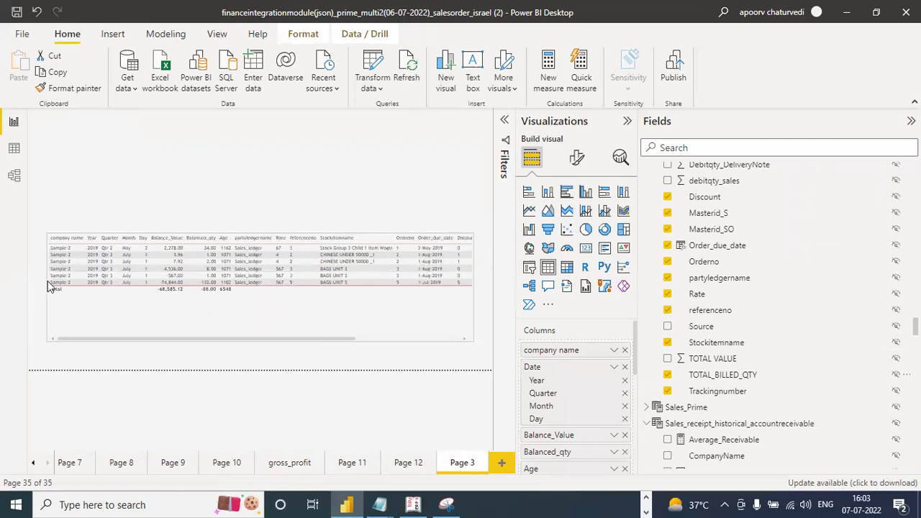
Step: Switch to Tally.ERP 9 and view the Sales Orders Book among the Inventory Books of Sample-2
click(412, 504)
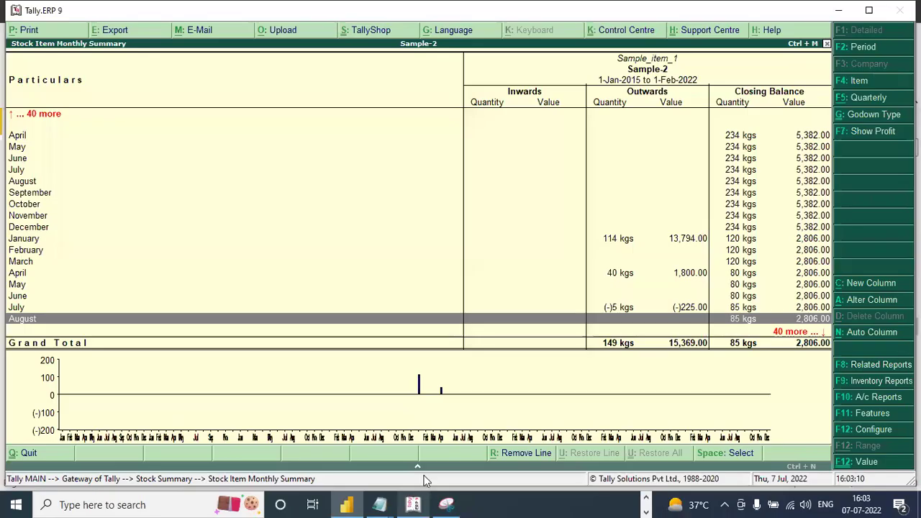
key(Escape)
key(Escape)
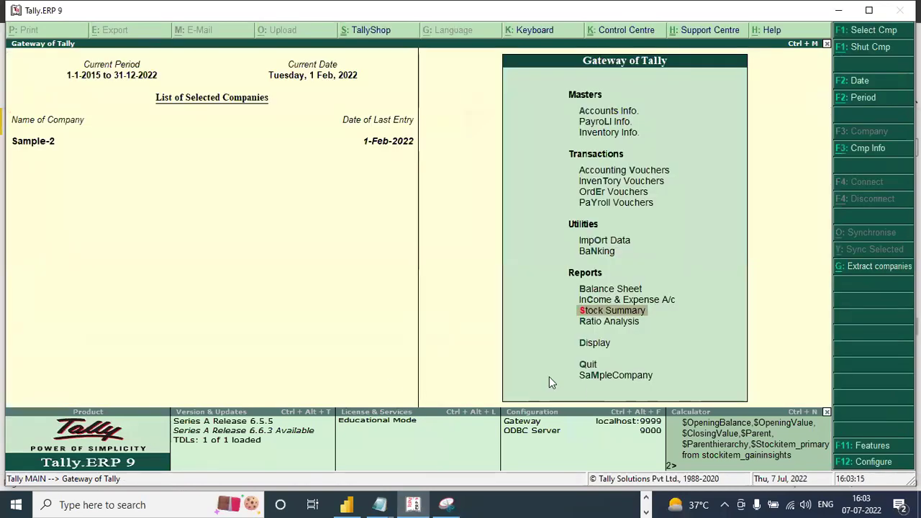
click(594, 345)
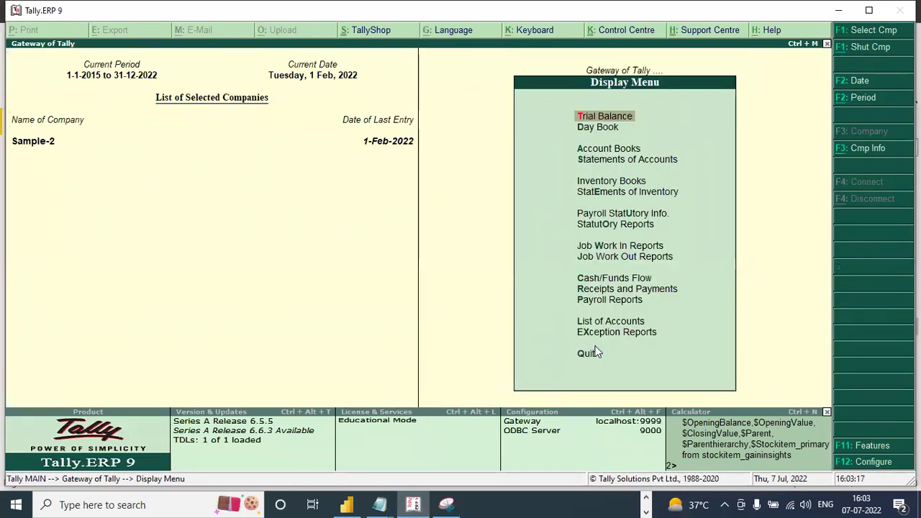
click(699, 280)
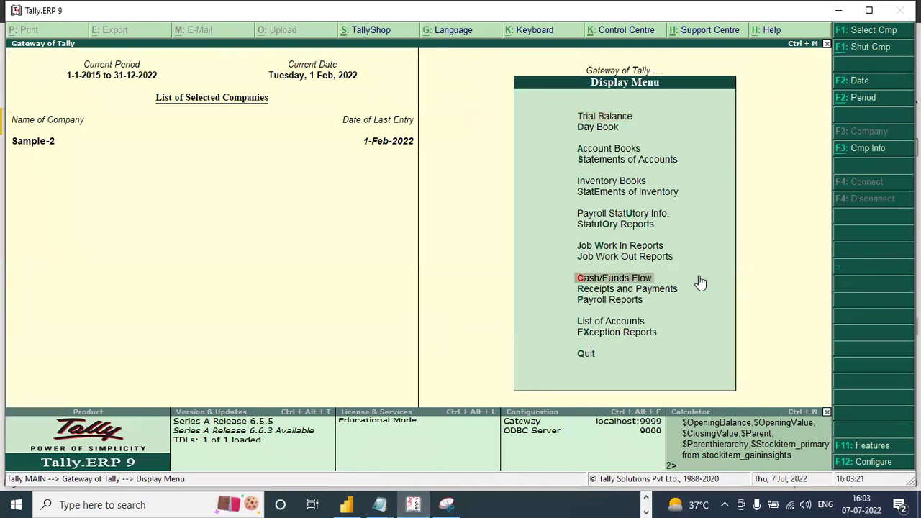
click(629, 184)
click(629, 184)
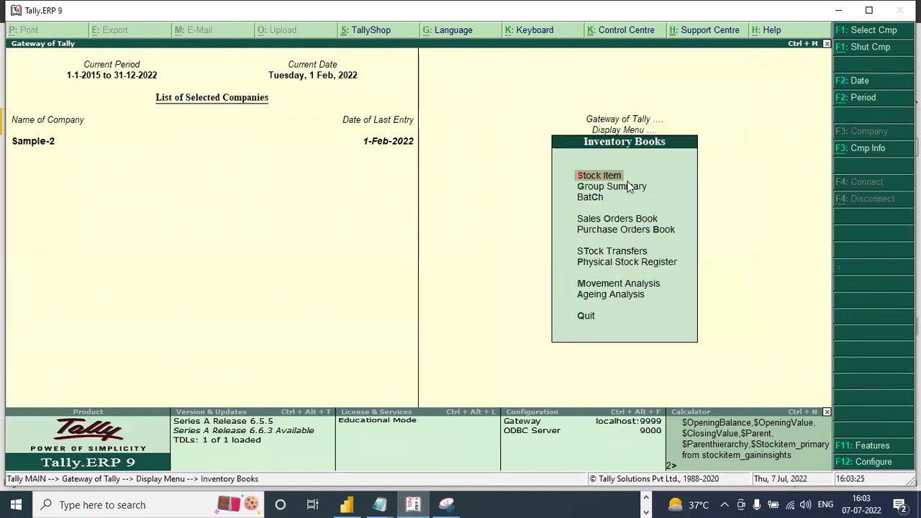
click(622, 221)
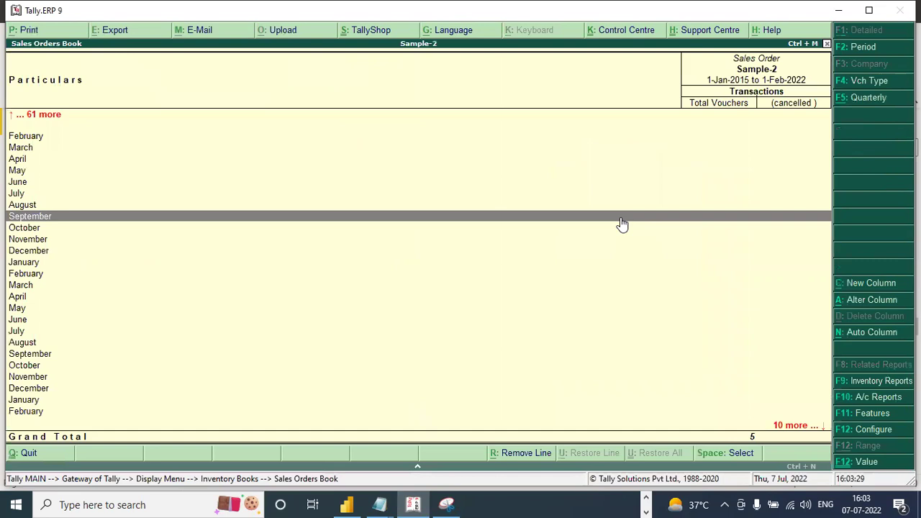
Step: Leave the Sales Orders Book, return to Power BI and examine the last columns of the pending sales order table
key(Escape)
key(Escape)
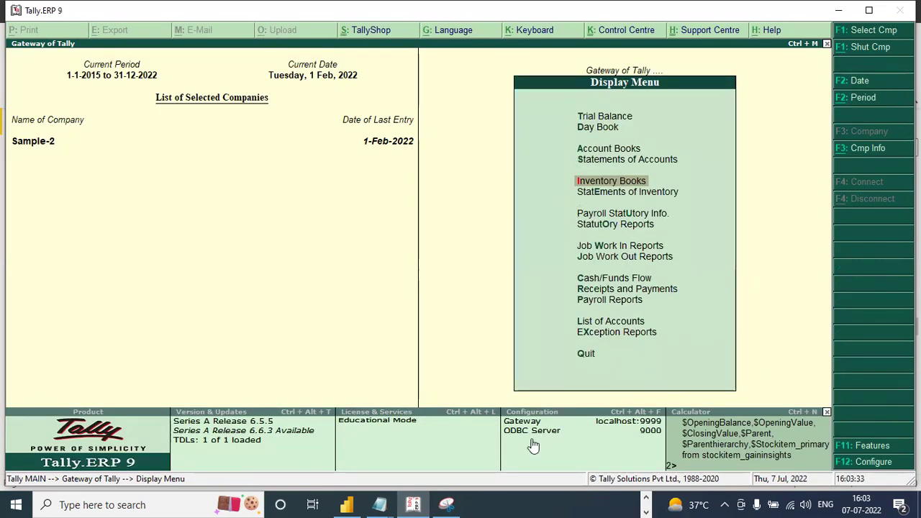
click(346, 504)
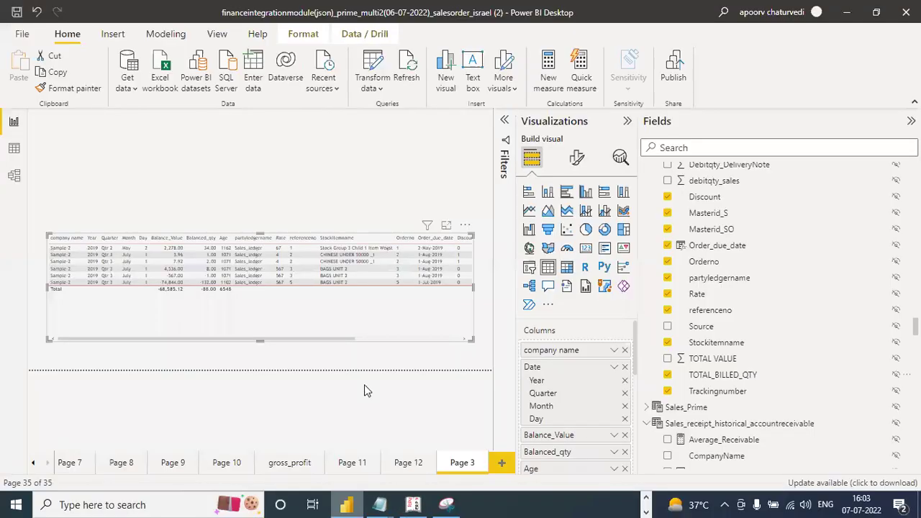
click(451, 345)
click(452, 339)
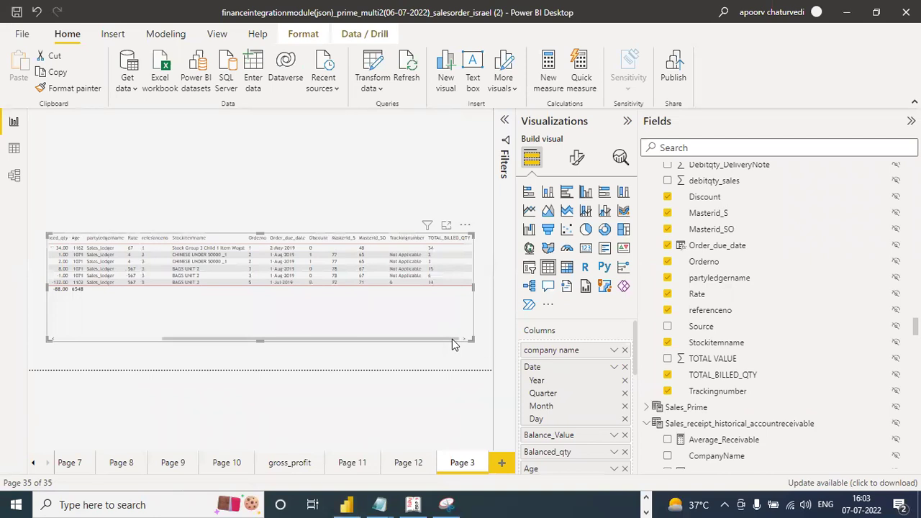
Step: Find Notepad through the Windows search and open a new blank note
click(645, 498)
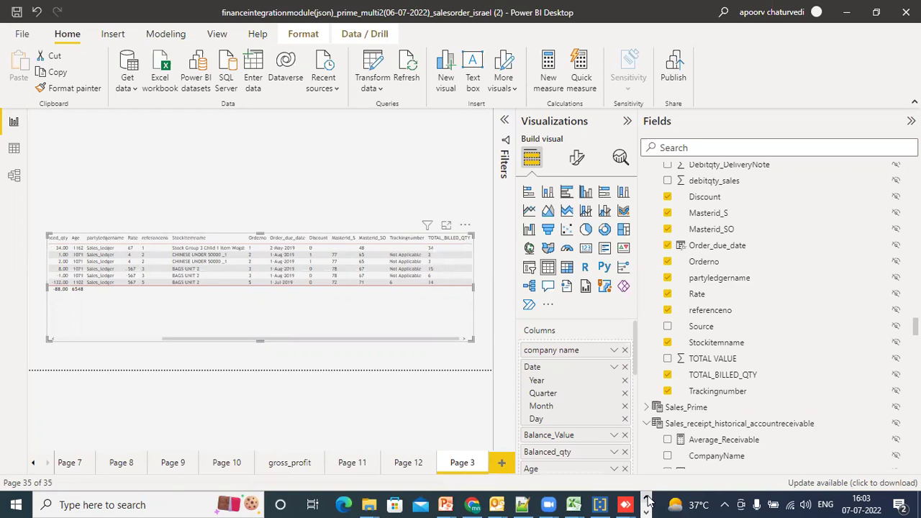
click(192, 502)
text(notepaad)
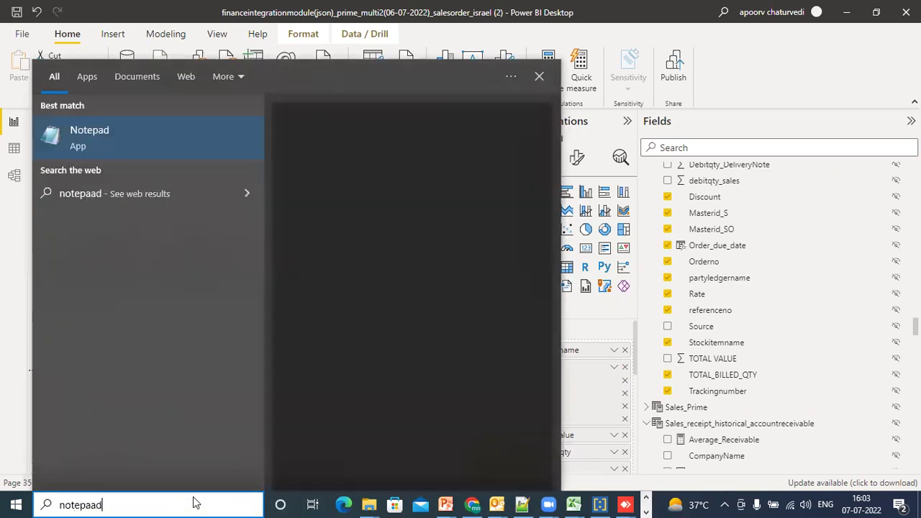
click(160, 140)
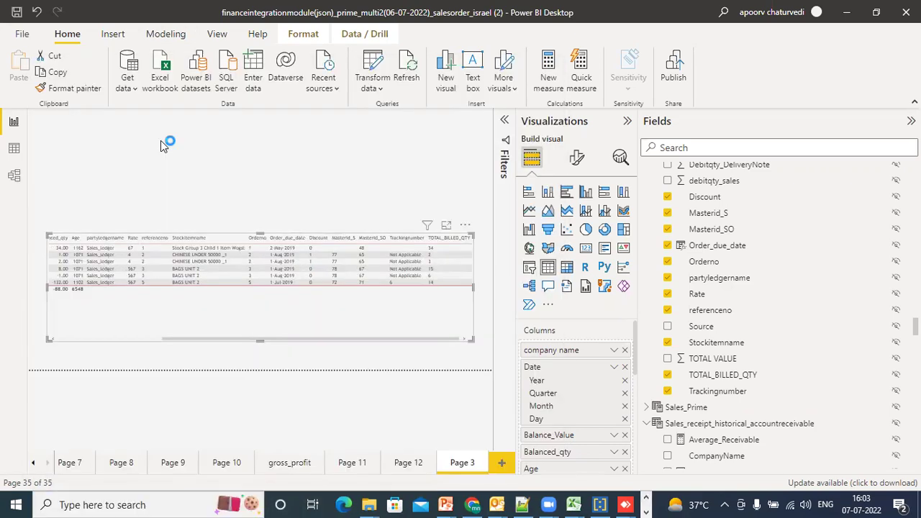
Step: Write "deploy it on your machine" as the first line of the note
text(deployed)
key(BackSpace)
key(BackSpace)
key(BackSpace)
text(it on)
text( your ma)
text(en and)
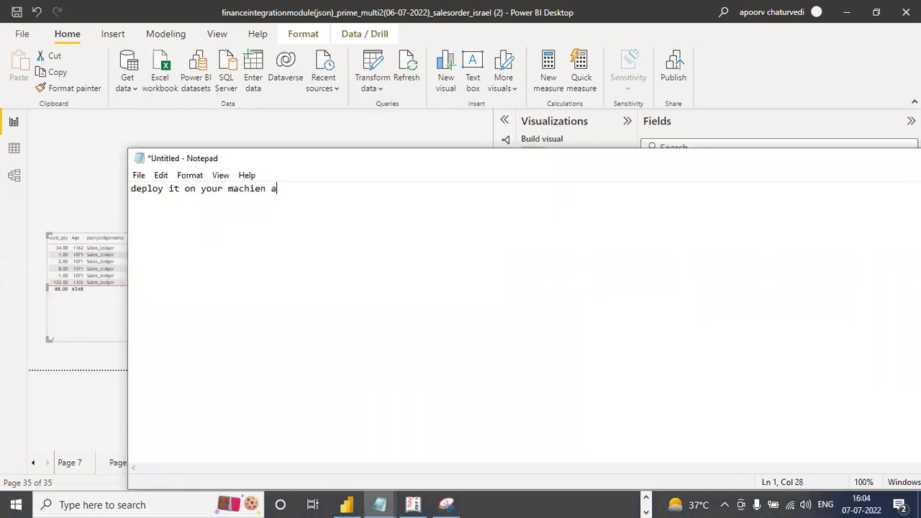
key(BackSpace)
key(BackSpace)
key(BackSpace)
key(BackSpace)
key(BackSpace)
key(BackSpace)
key(BackSpace)
text(ne)
Step: Below a blank line, add "cost of this product per tally serial number for one year is 5k+gst"
key(Return)
key(Return)
text(cost of this product)
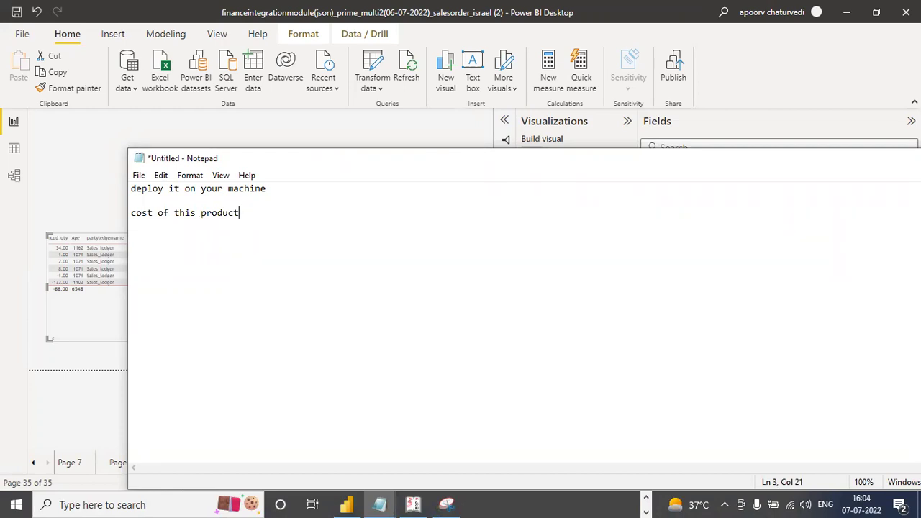
text(:)
key(BackSpace)
key(BackSpace)
text(per tally serial number )
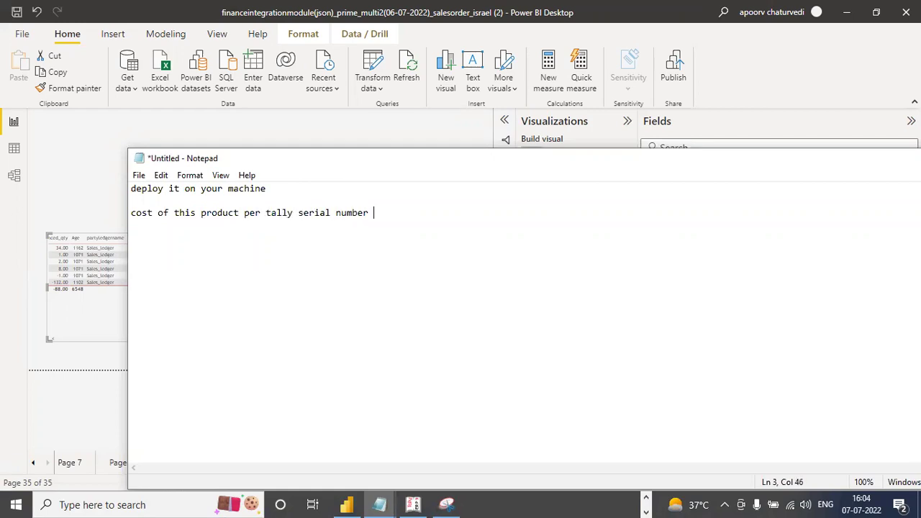
text(for one year is 5k+gst)
Step: Add the line "we automate one report for the end client" to the note after a blank line
key(Return)
key(Return)
text(we automate one report for the end client)
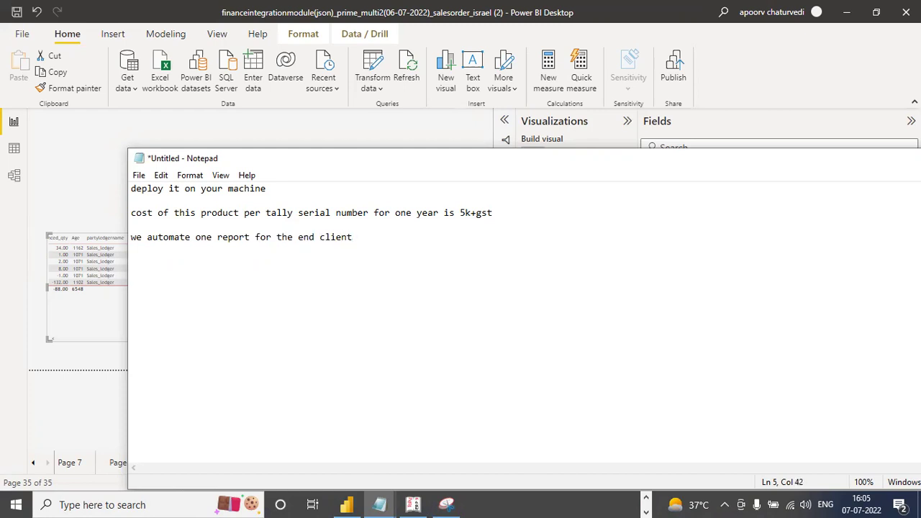
Step: Switch to Excel and view the Vehicle Expenses Report workbook
click(648, 500)
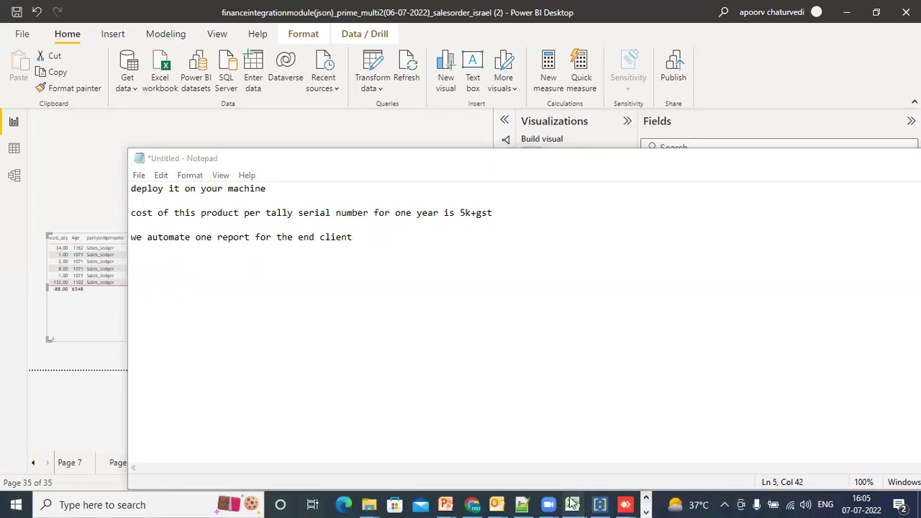
mouse_move(574, 503)
click(630, 453)
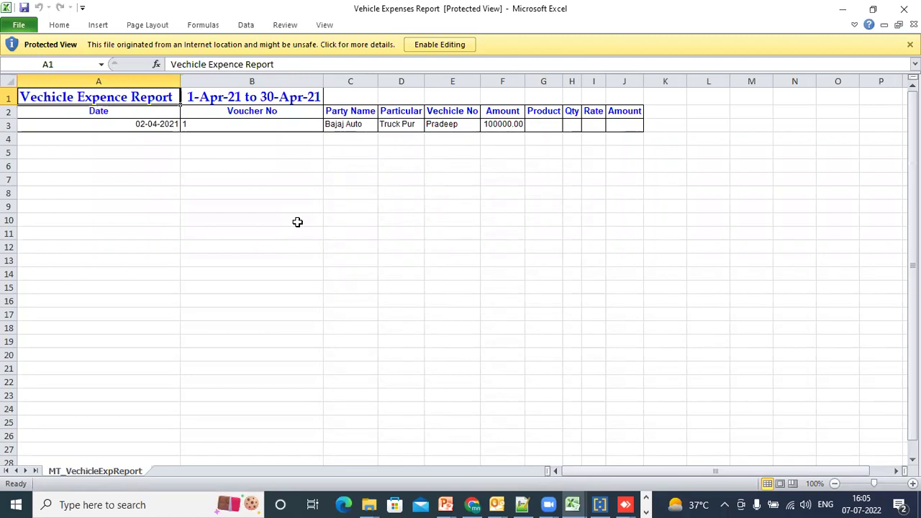
Step: Return to the Notepad note and add the line "tds and gst reconciliation" after a blank line
click(646, 502)
click(346, 504)
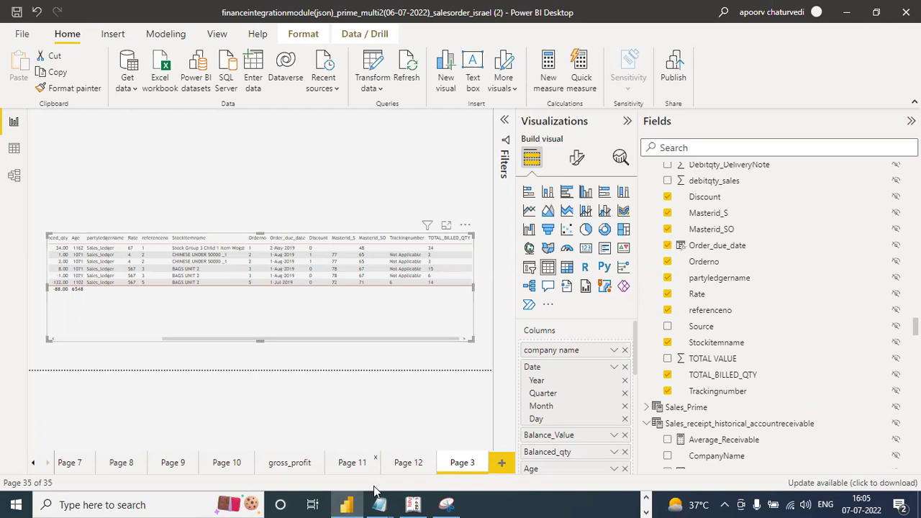
mouse_move(379, 503)
click(775, 468)
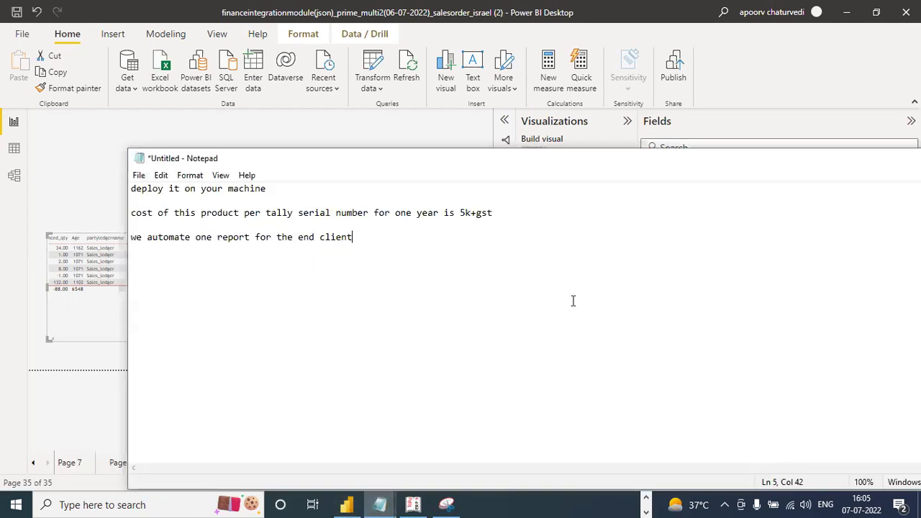
key(Return)
key(Return)
text(tds and gst reconcil)
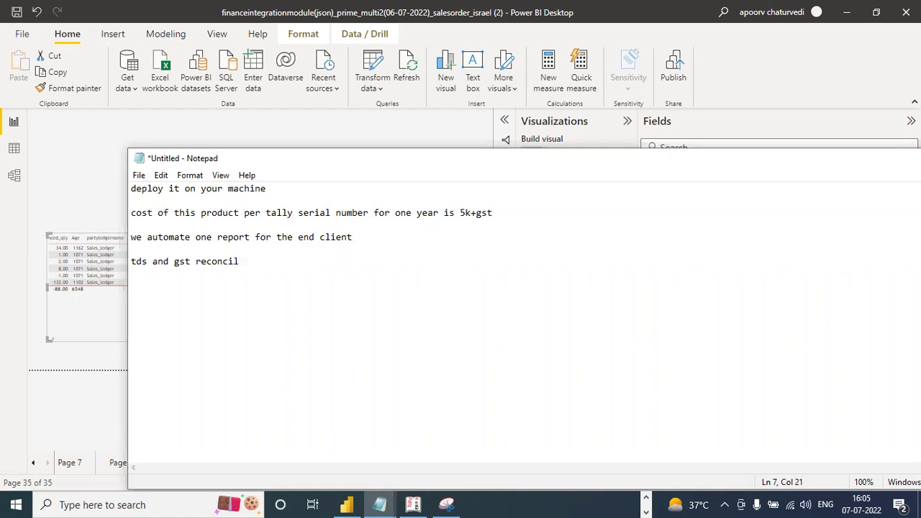
text(iation)
Step: Add the line "with large data it is a bottleneck" to the note, separated by a blank line
key(Return)
key(Return)
text(with larg)
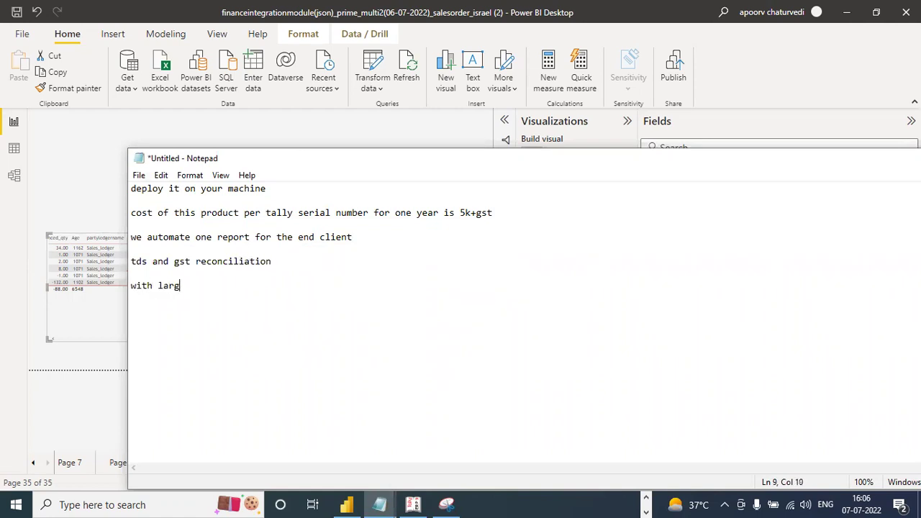
text(e data it is a bottleneck)
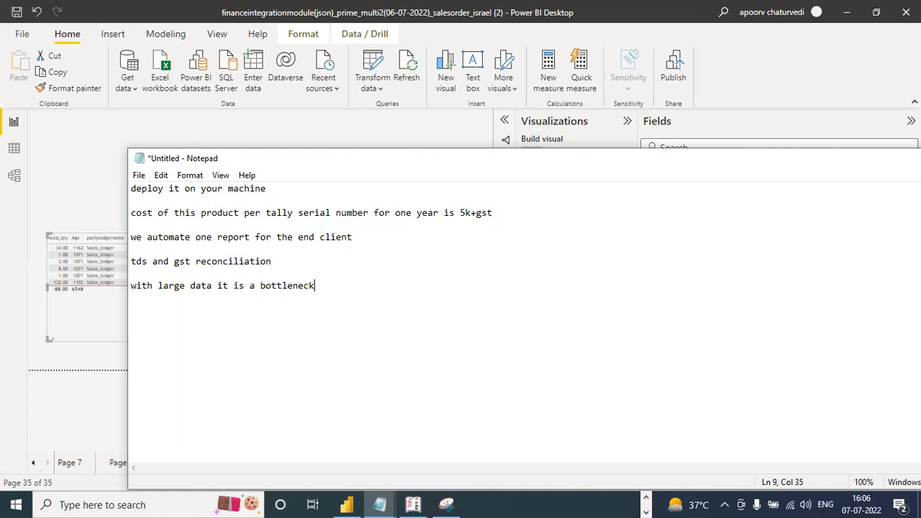
Step: Repeat the line "tds and gst reconciliation" at the end of the note, followed by a blank line
key(Return)
key(Return)
text(tds and gst )
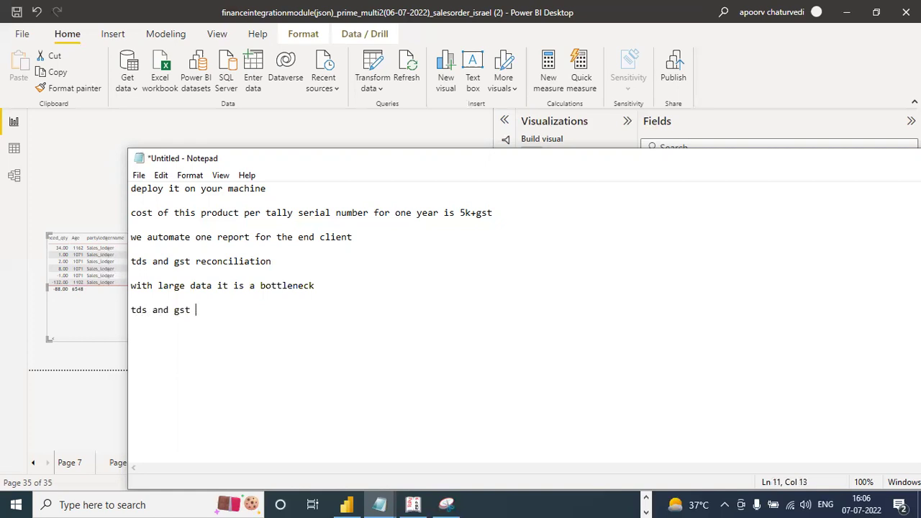
text(reconciliation)
key(Return)
key(Return)
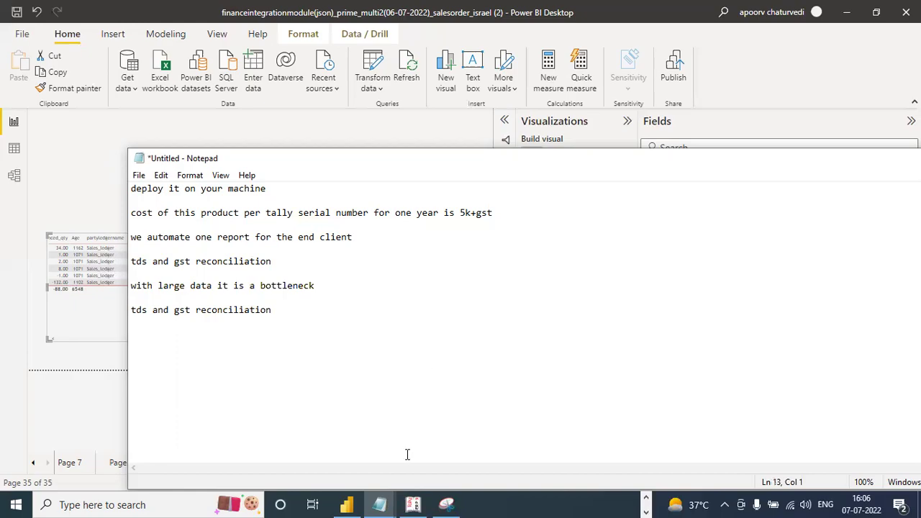
click(412, 504)
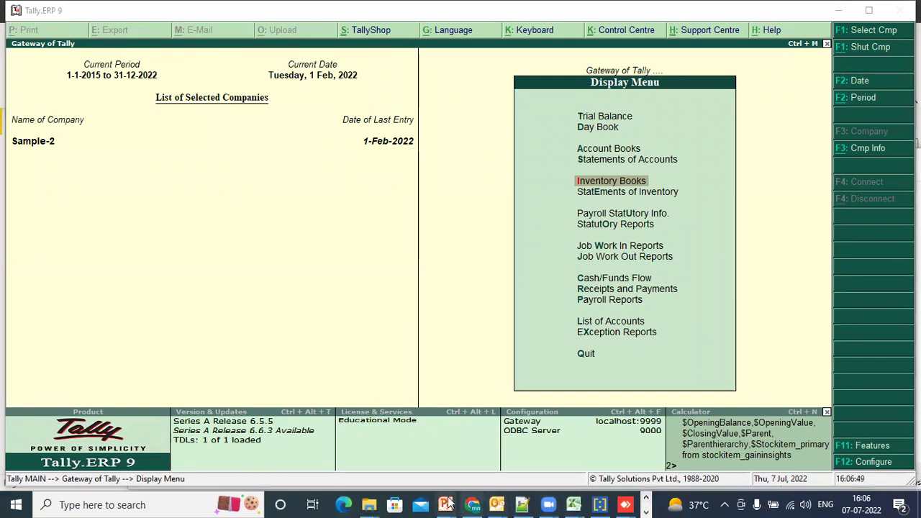
click(644, 500)
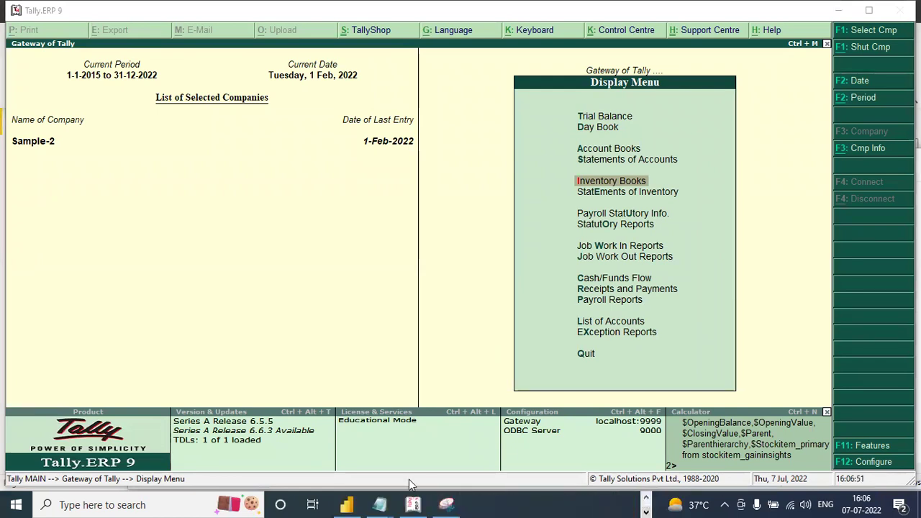
Step: Return to Power BI and collapse the Sales_order_pending_ITEMVIEW and Sales_receipt_historical_accountreceivable tables in the field list
click(358, 499)
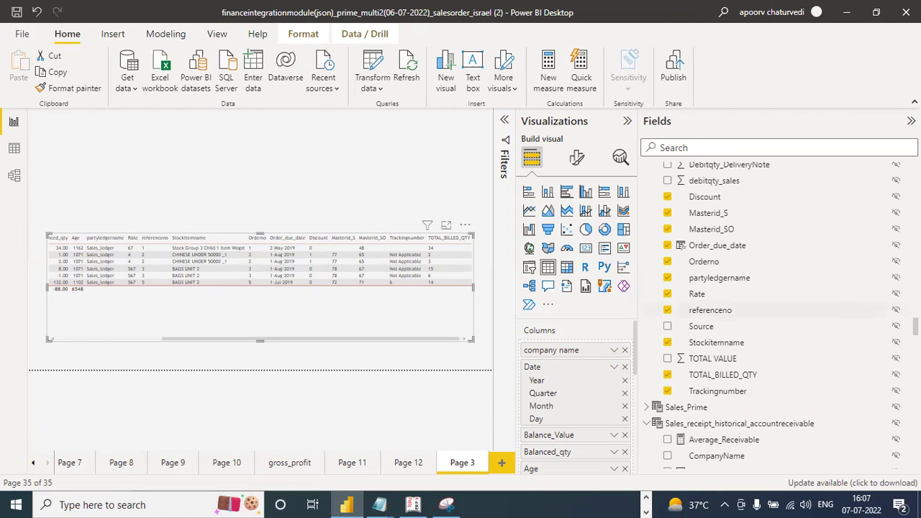
scroll(683, 362, up, 6)
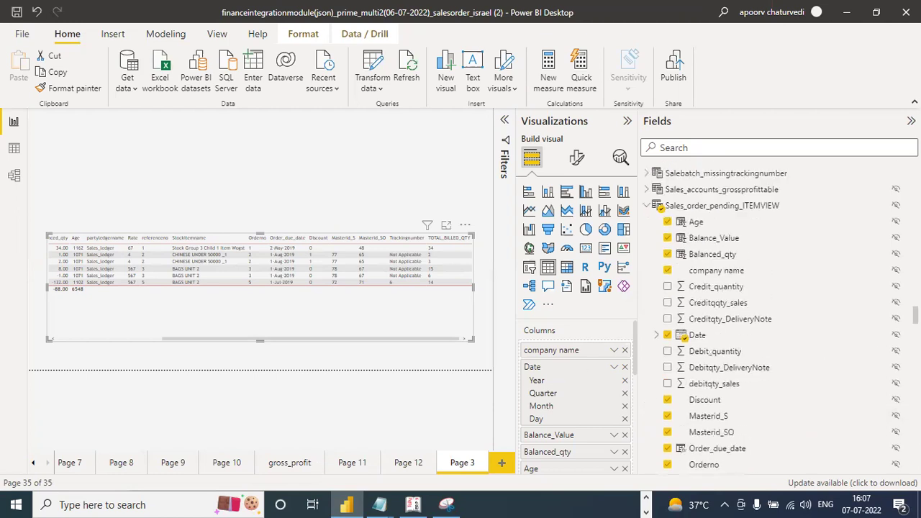
scroll(770, 316, up, 6)
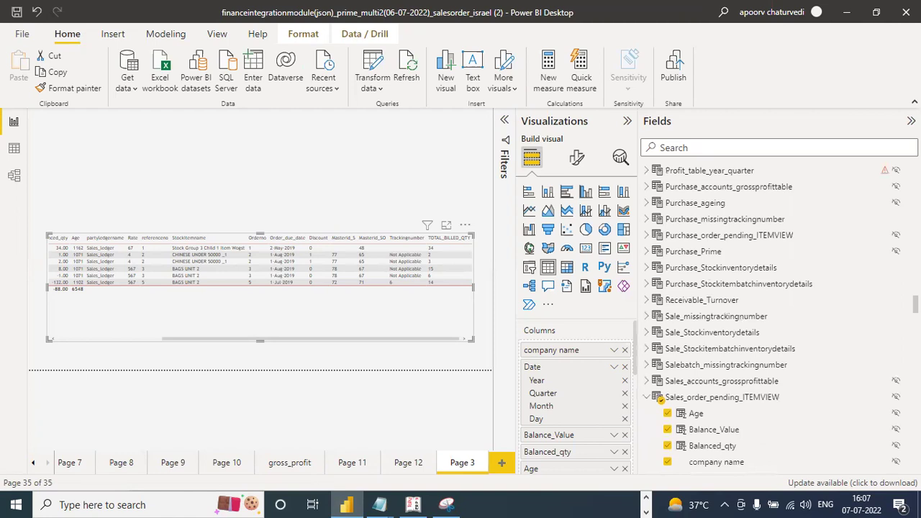
scroll(660, 375, down, 1)
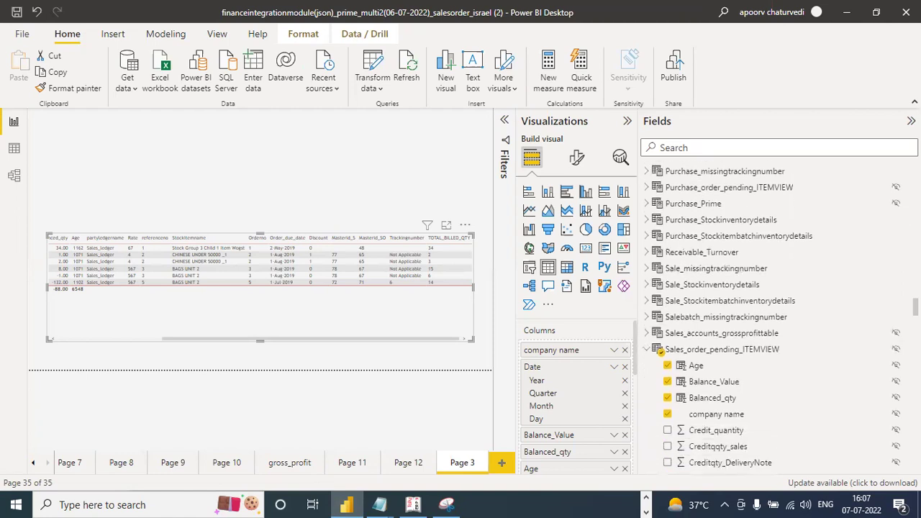
click(646, 351)
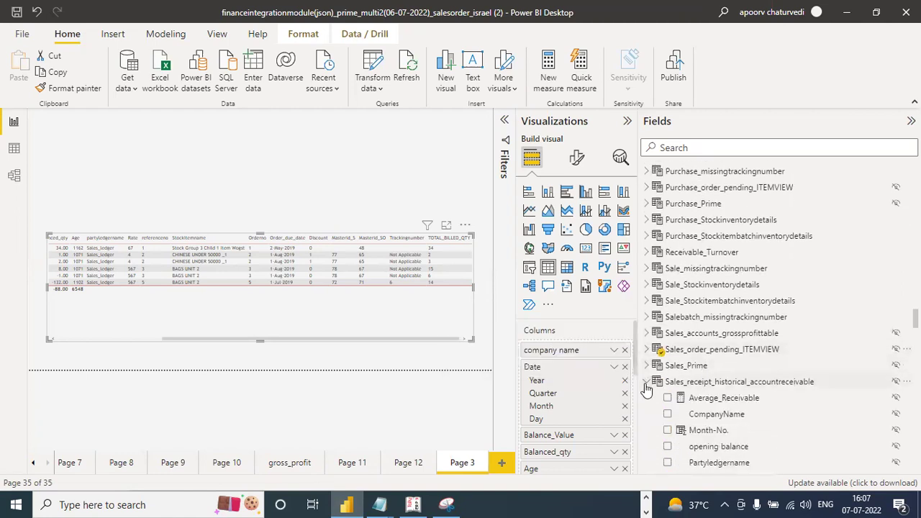
click(646, 383)
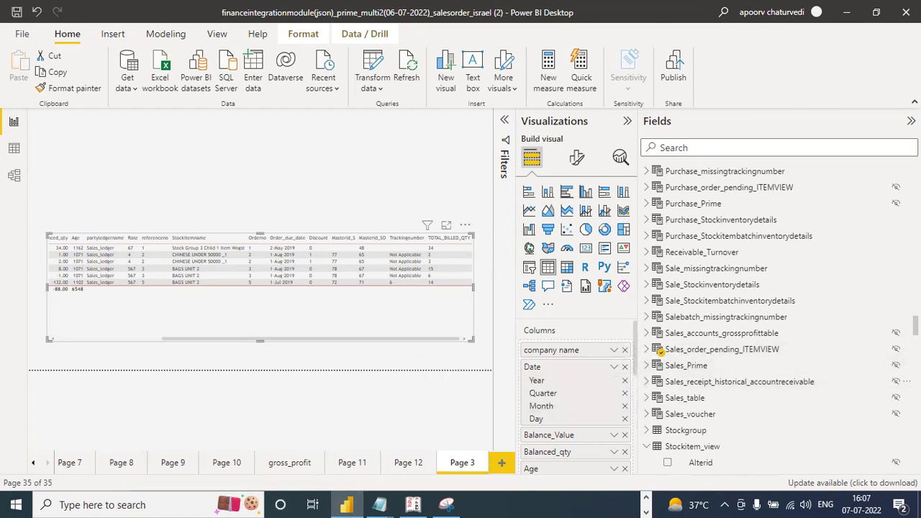
Step: Look through the columns and measures of the Stockitem_view table in the field list
scroll(771, 316, down, 3)
scroll(719, 288, down, 10)
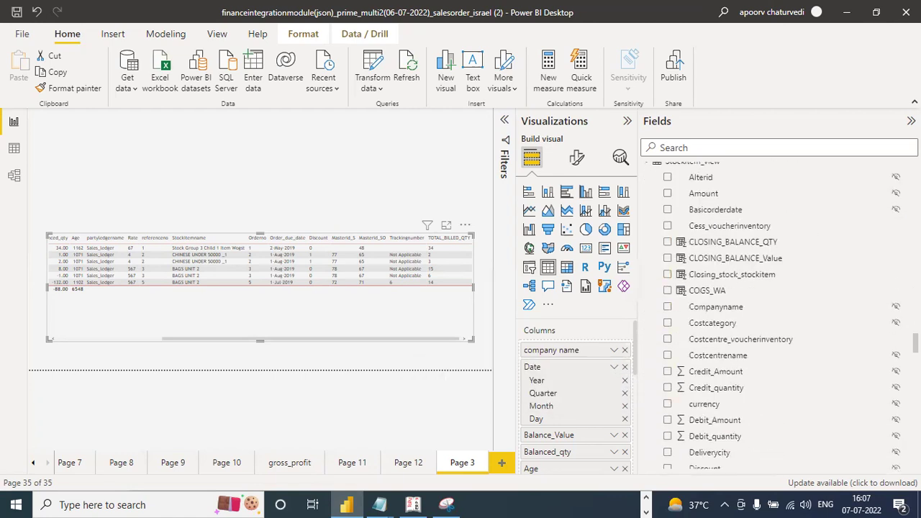
scroll(782, 315, up, 10)
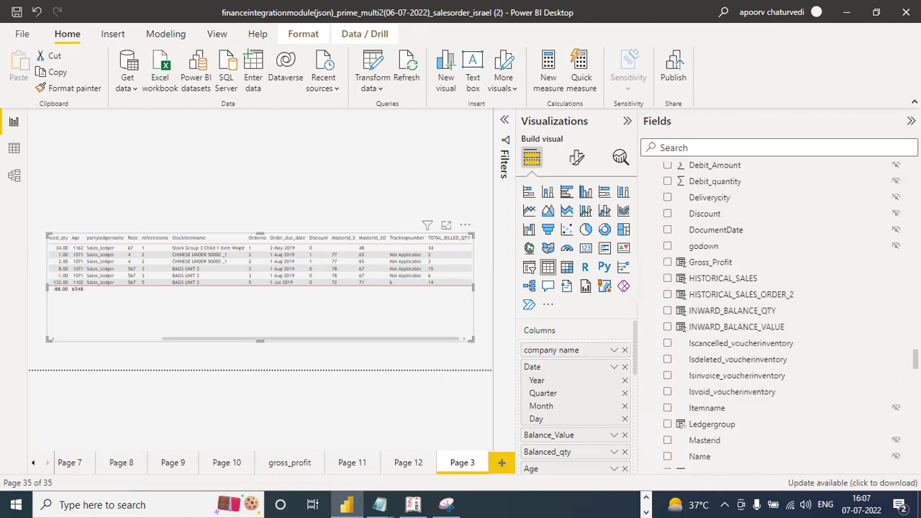
scroll(782, 315, up, 5)
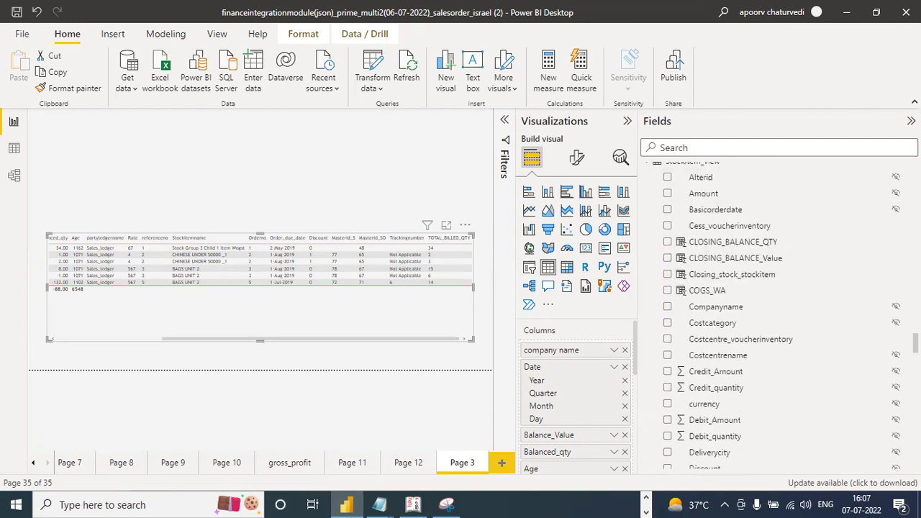
scroll(771, 315, up, 1)
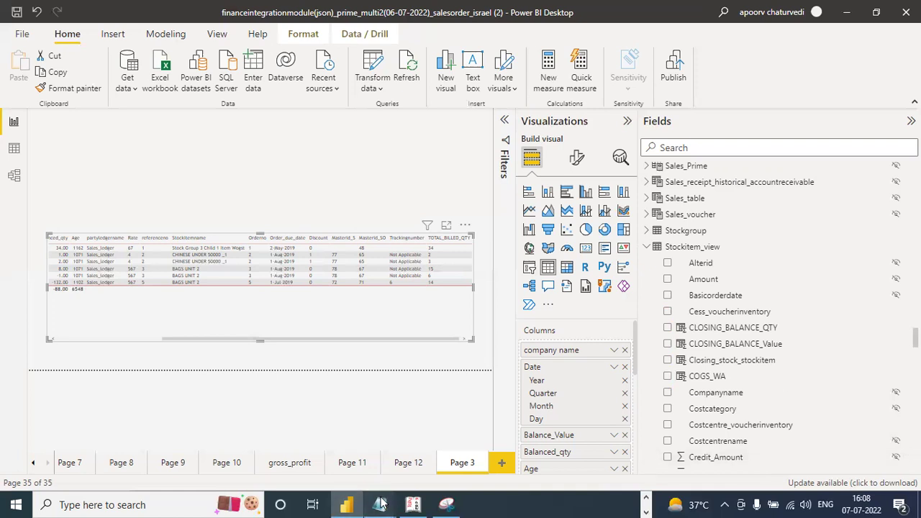
Step: Switch to the Notepad note to review its lines, reposition its window and minimize it to return to Power BI
mouse_move(382, 503)
click(762, 449)
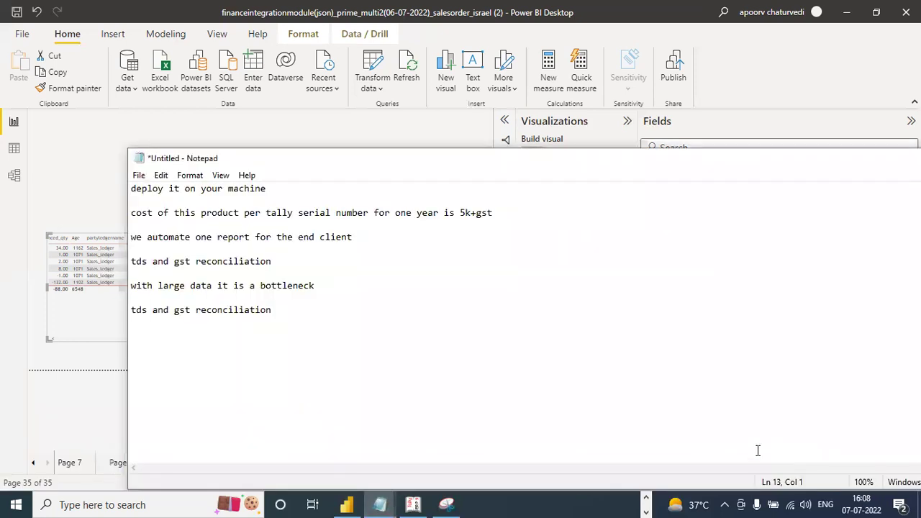
drag(822, 164, 636, 200)
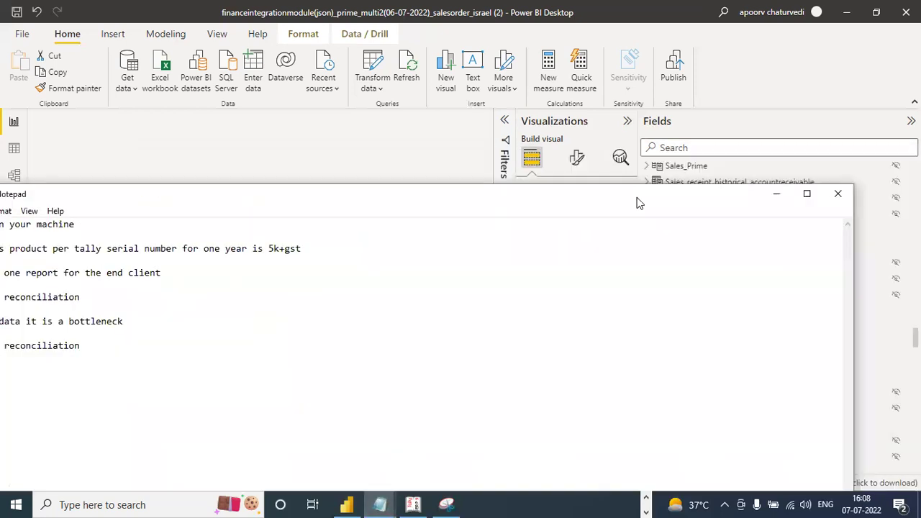
click(775, 195)
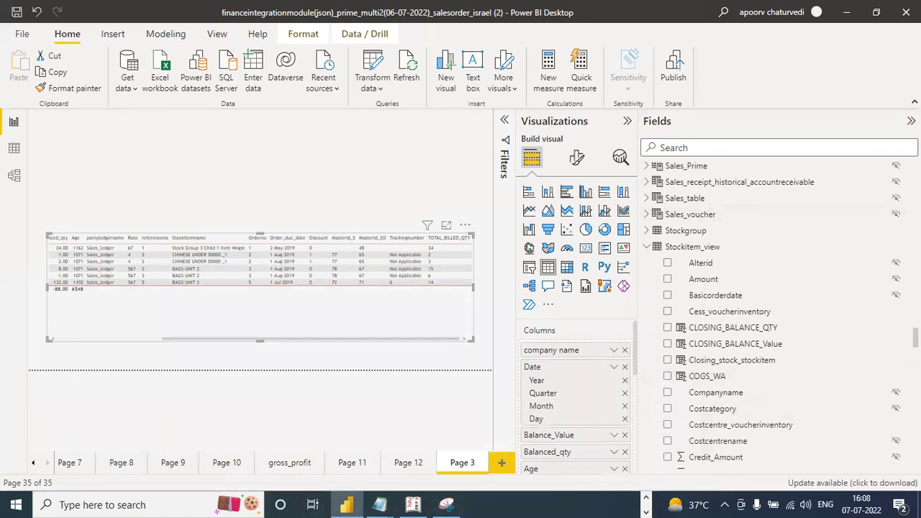
Step: Review the remaining Stockitem_view measures and go back through report pages 12, 11, 10 and 9 to Page 8
scroll(776, 316, down, 5)
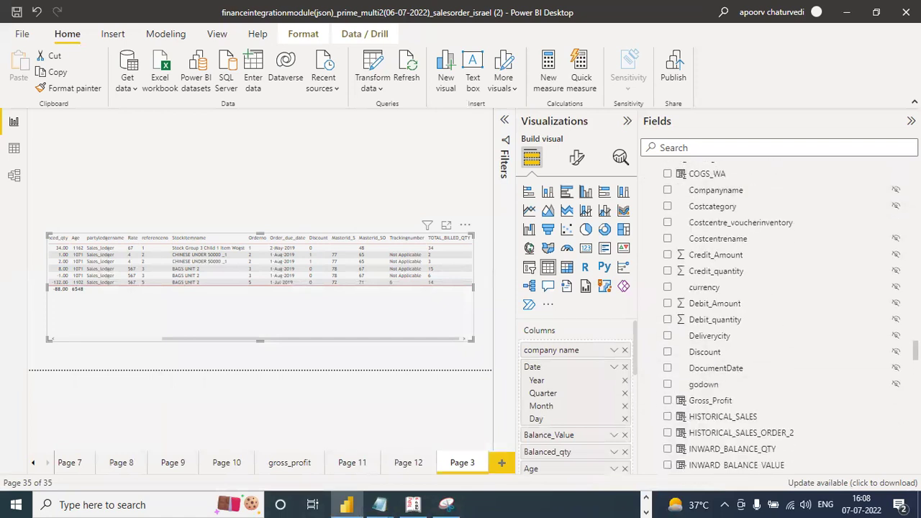
scroll(782, 317, down, 3)
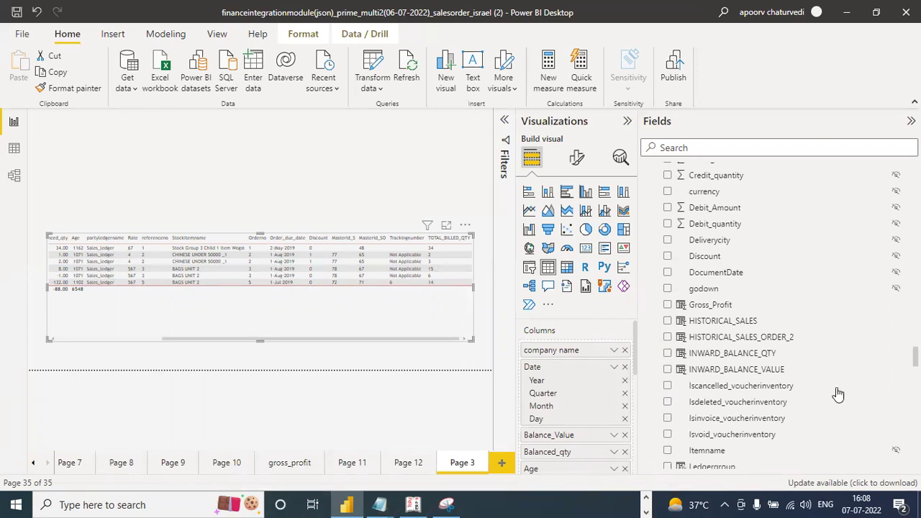
click(408, 464)
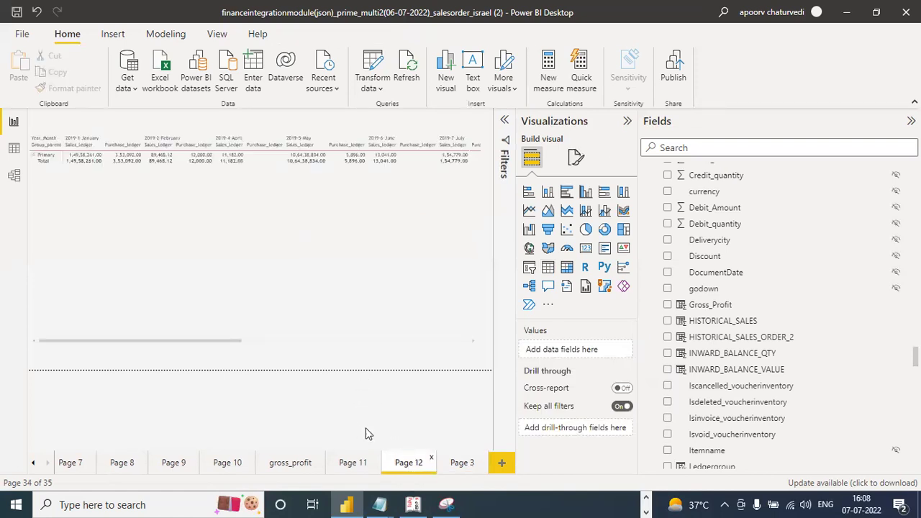
click(351, 468)
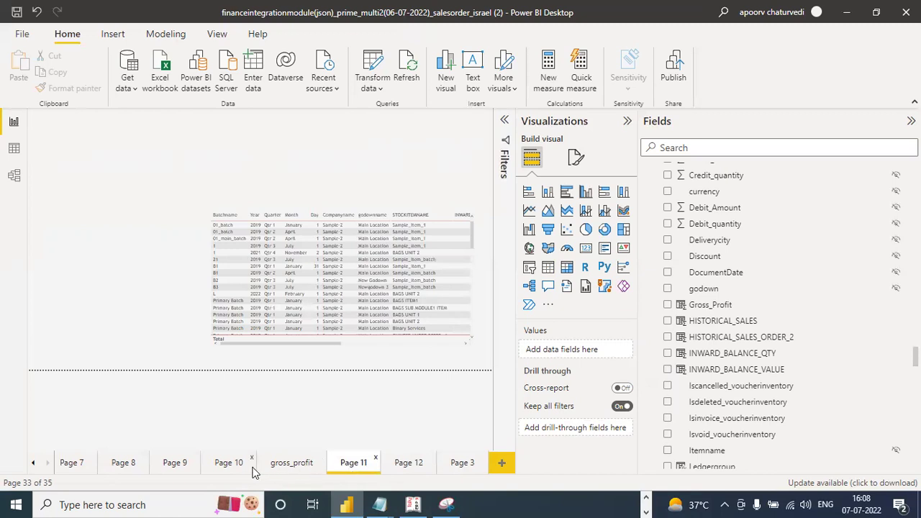
click(241, 471)
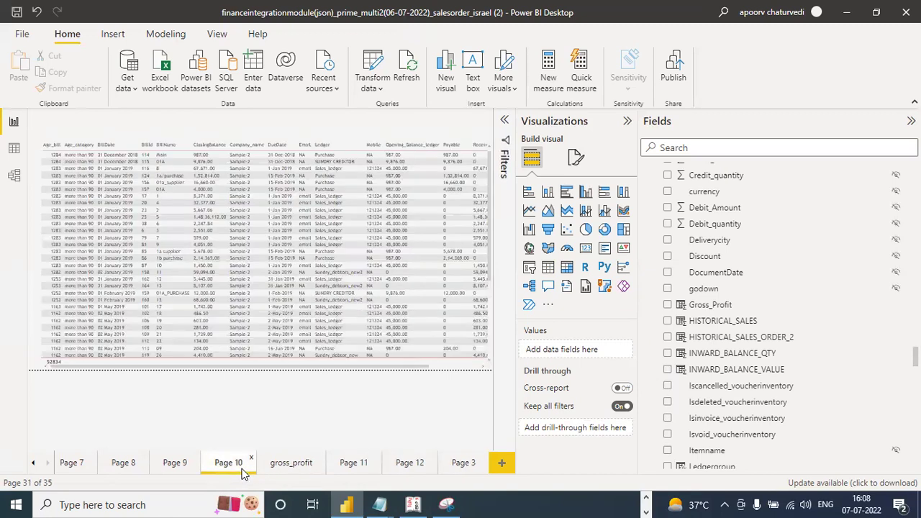
click(174, 468)
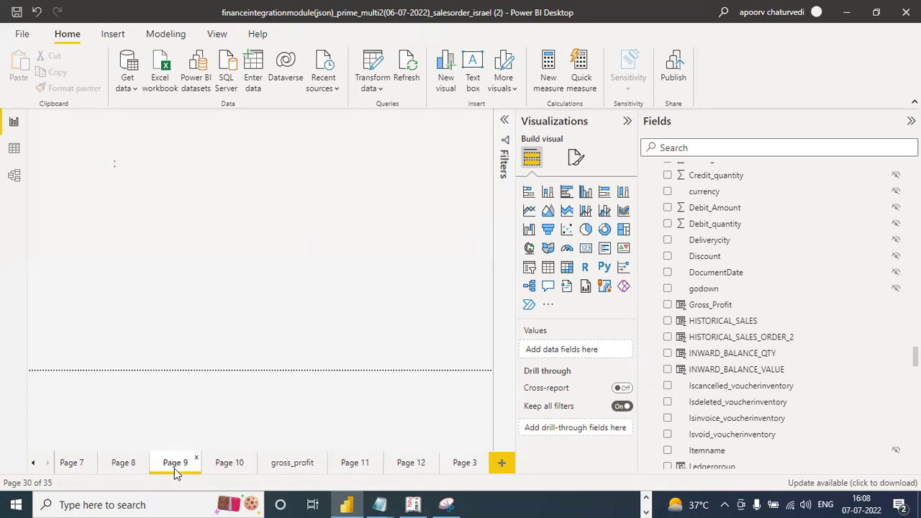
click(135, 469)
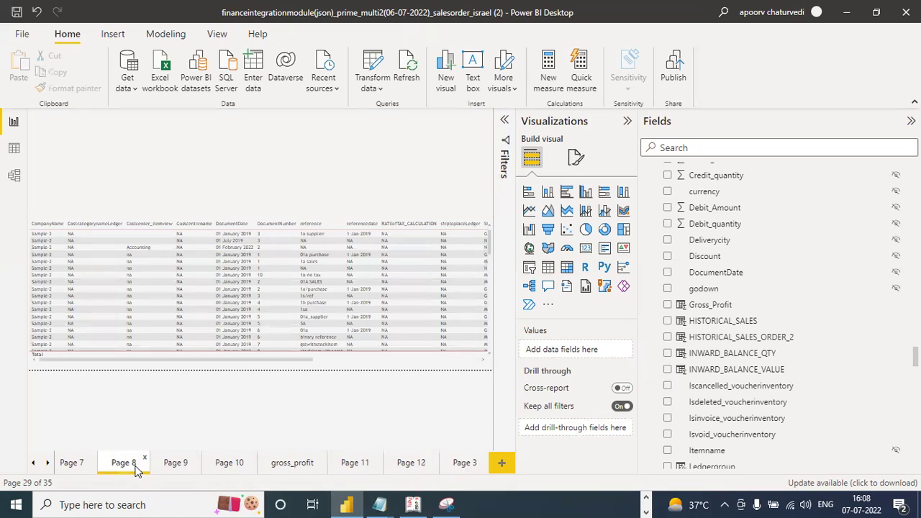
Step: Examine the Page 8 table's columns from CompanyName across to IsTDS_applicable and return to its first columns
click(325, 360)
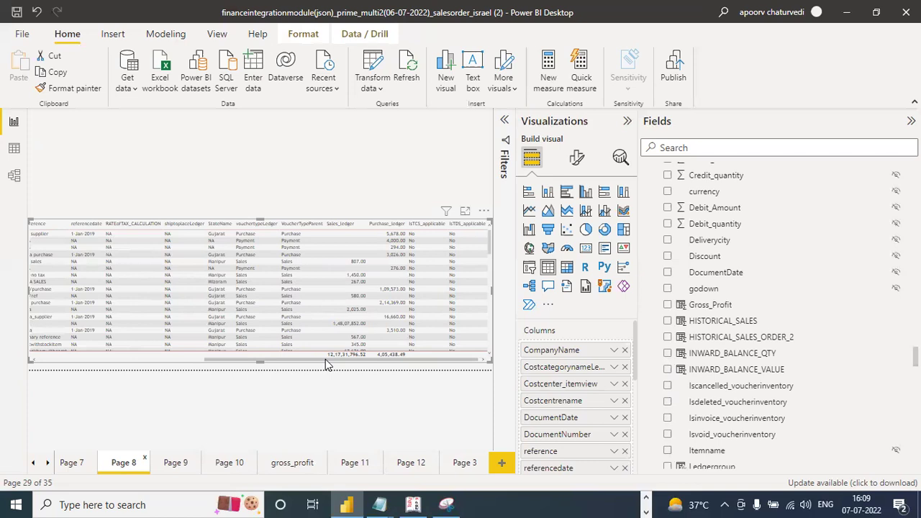
click(173, 359)
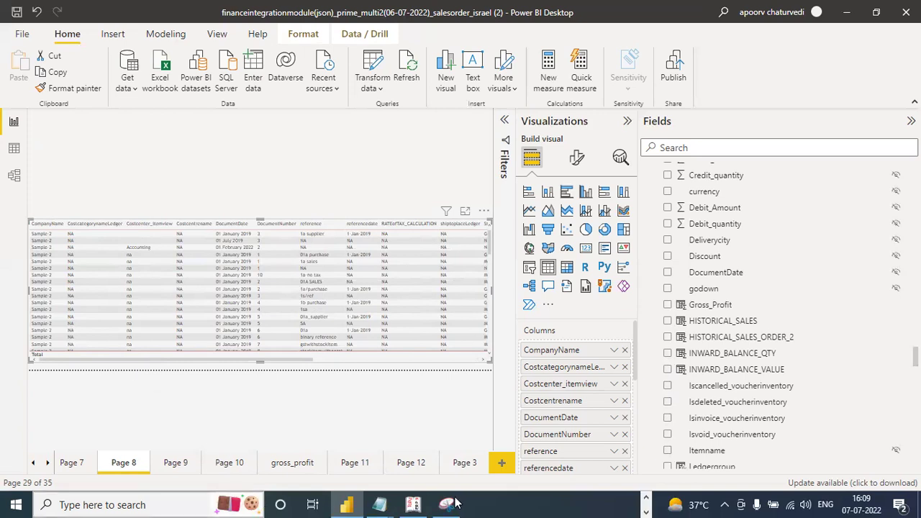
click(184, 504)
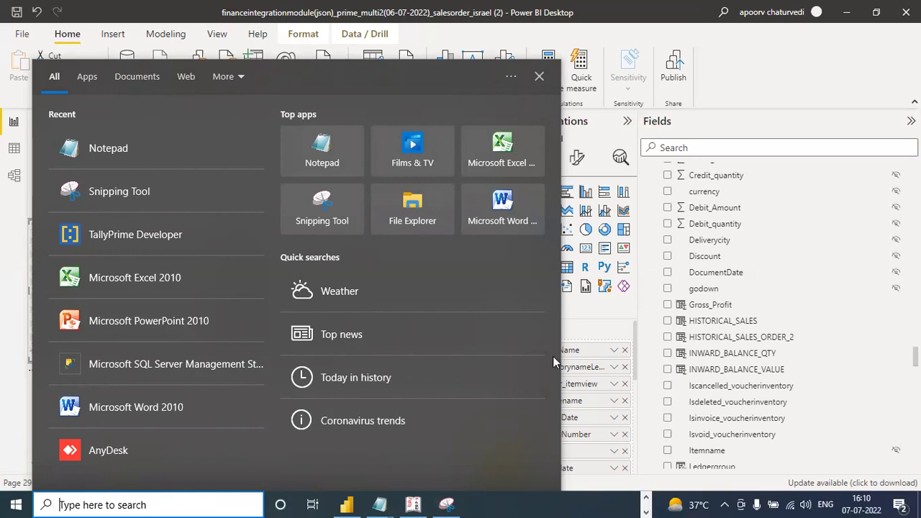
click(617, 309)
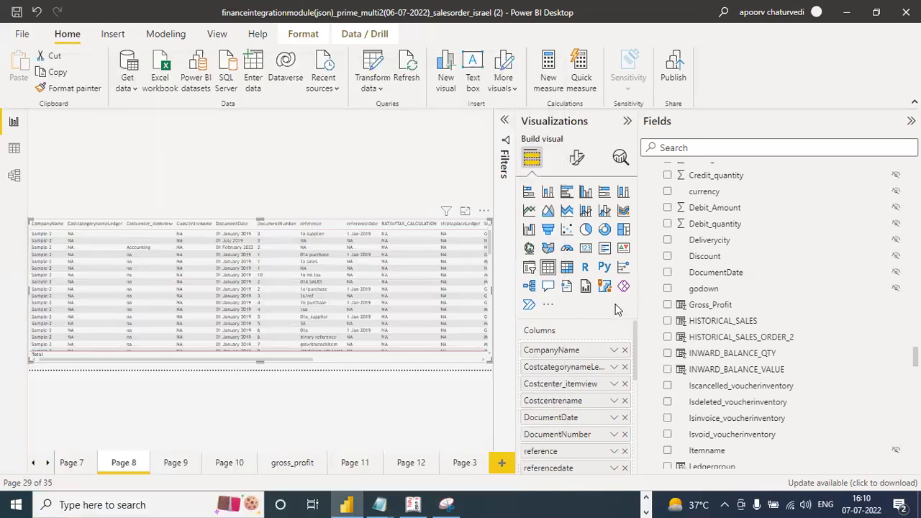
click(353, 360)
drag(354, 359, 88, 365)
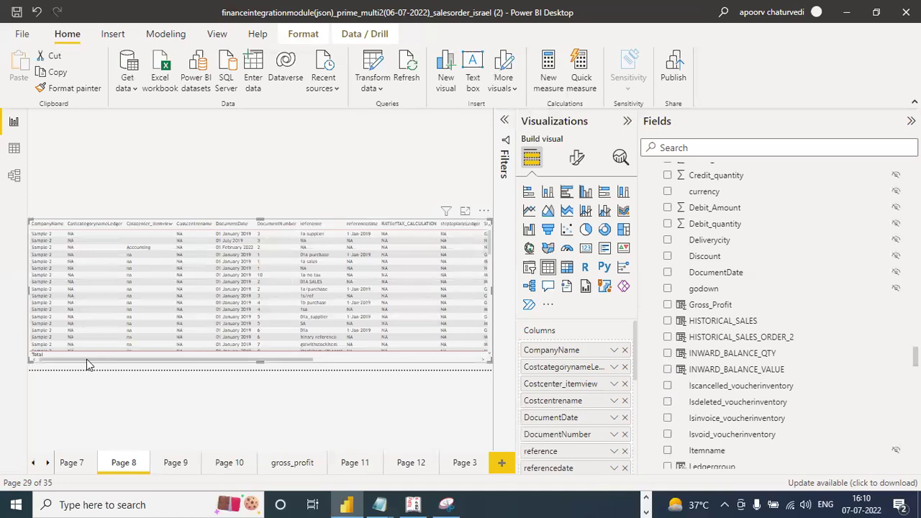